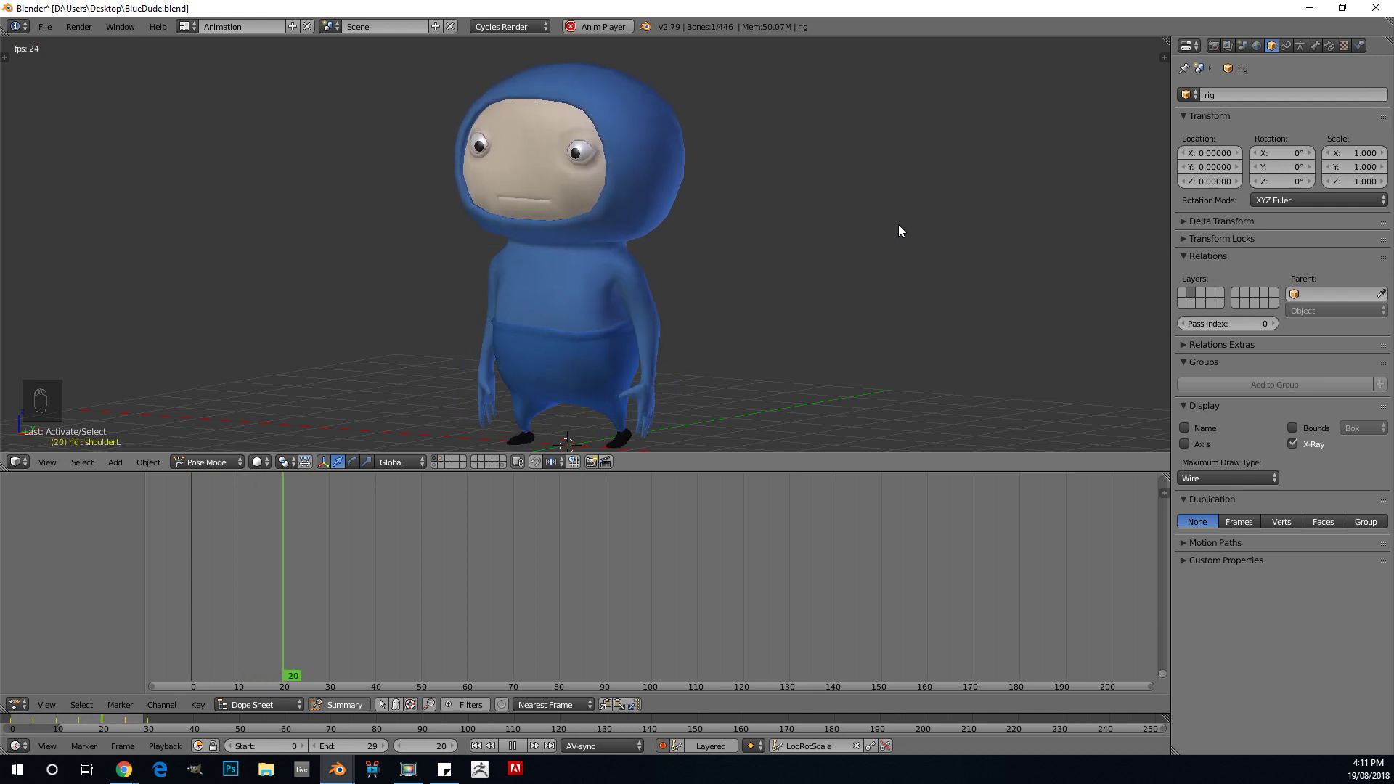
Step: Show the rig layer with its bone controls over the character while the walk animation plays
{"action": "left_click", "coordinate": [440, 461]}
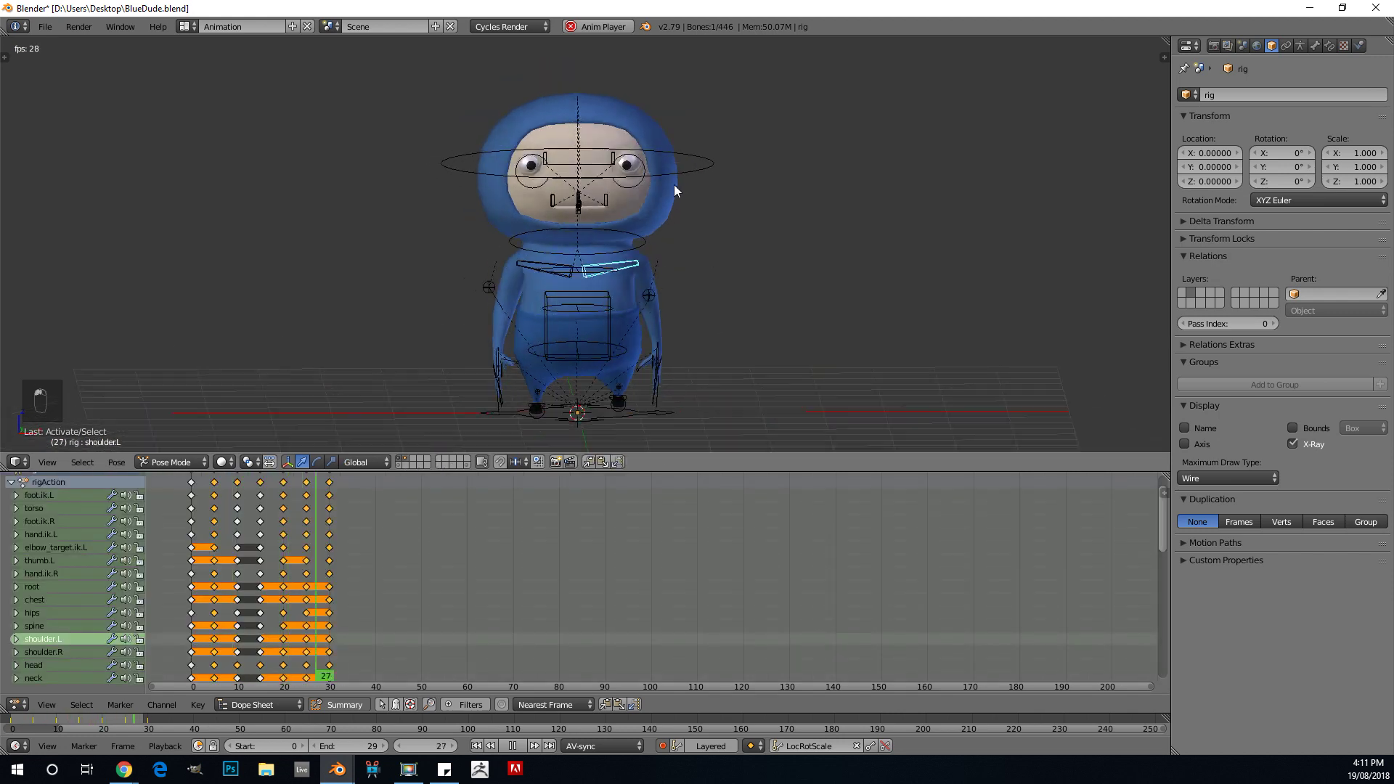
{"action": "scroll", "coordinate": [610, 203], "scroll_direction": "up", "scroll_amount": 3}
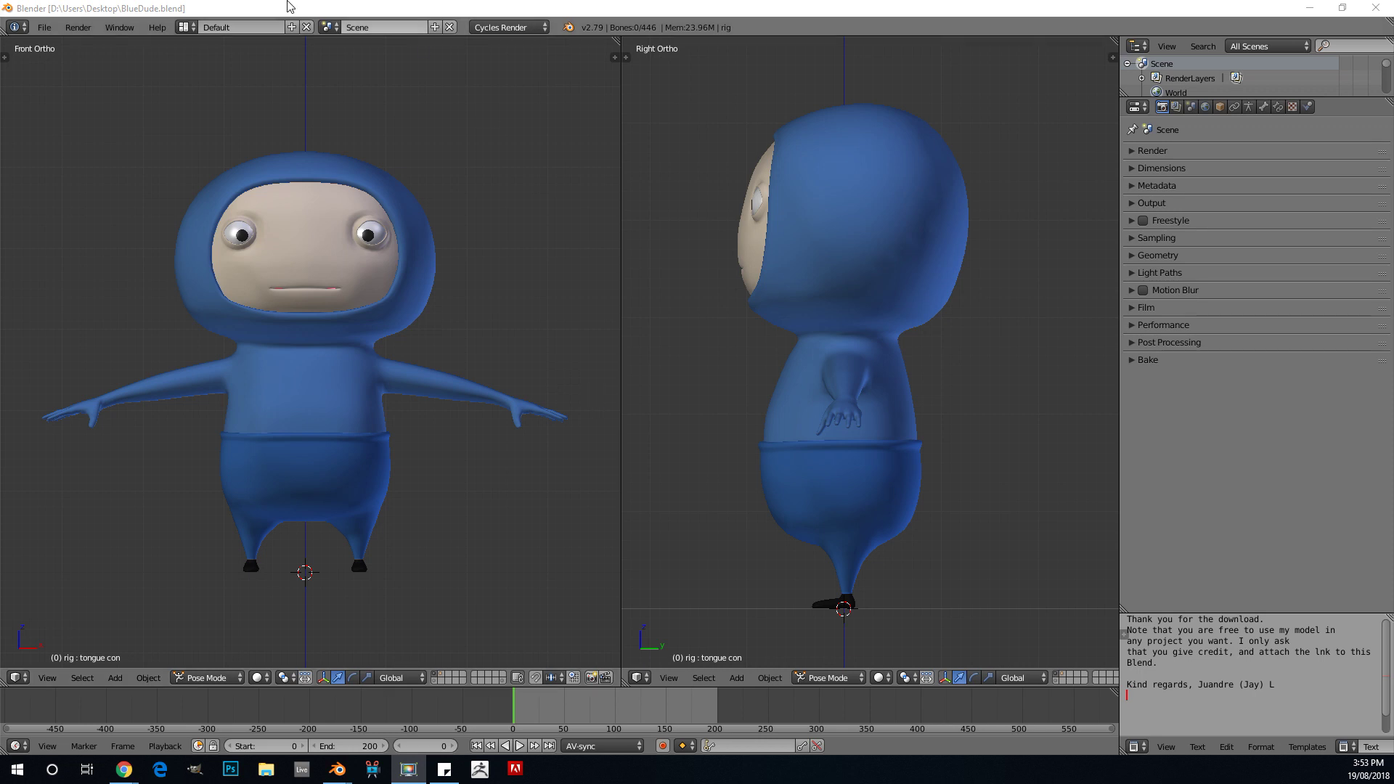
Step: Change the screen layout to Animation and show the first layer, which holds the character's rig controls
{"action": "left_click", "coordinate": [185, 27]}
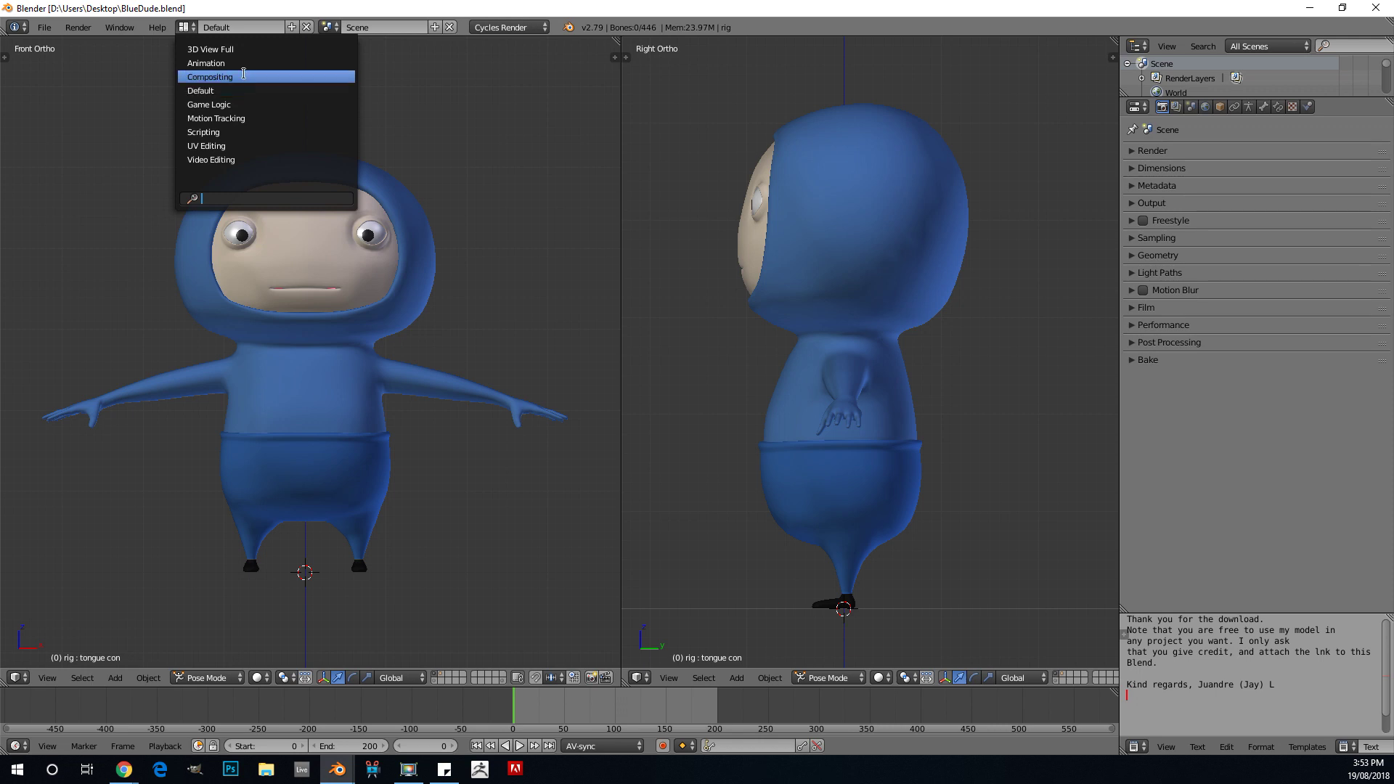
{"action": "left_click", "coordinate": [297, 63]}
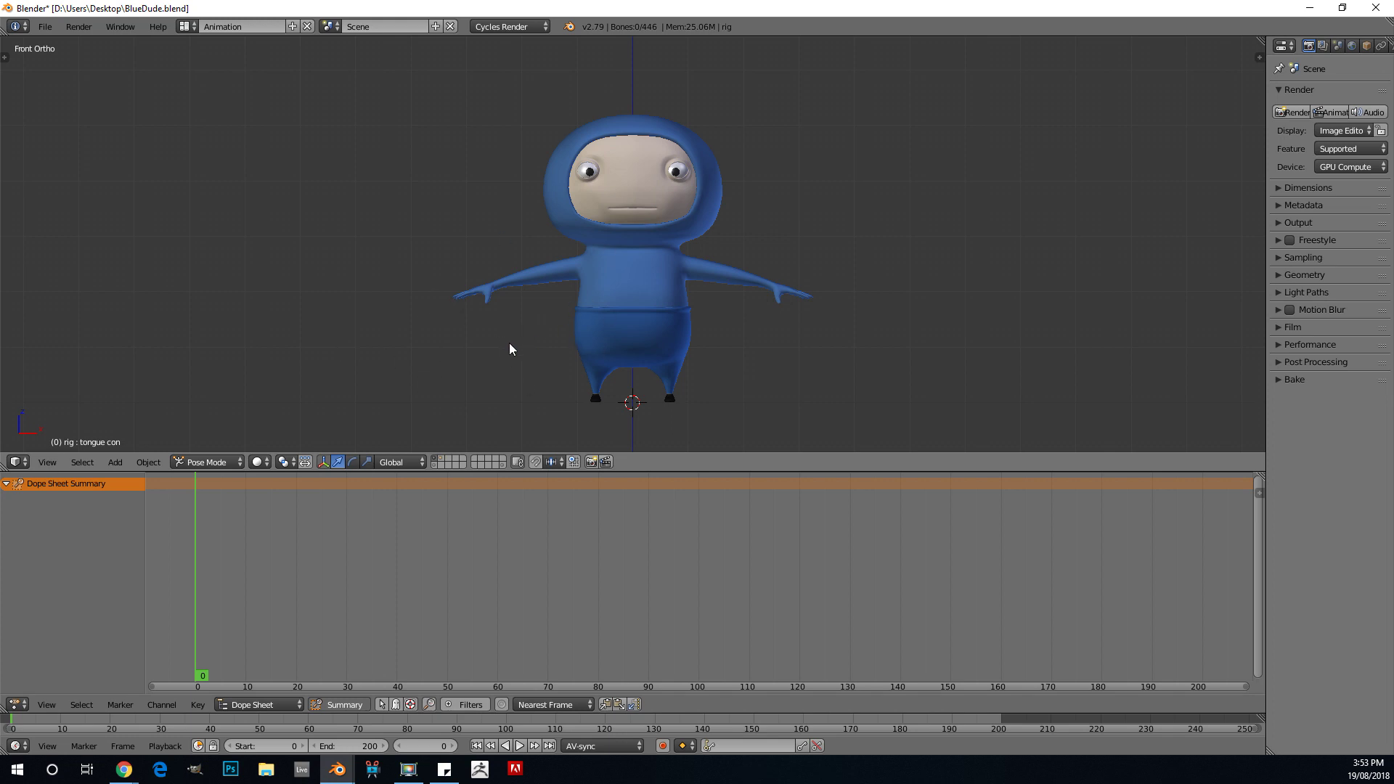
{"action": "left_click", "coordinate": [440, 461]}
Step: Inspect the bone controls around the character's face, arms and body, and select the head control
{"action": "middle_click_drag", "start_coordinate": [588, 308], "coordinate": [629, 220]}
{"action": "scroll", "coordinate": [629, 220], "scroll_direction": "up", "scroll_amount": 3}
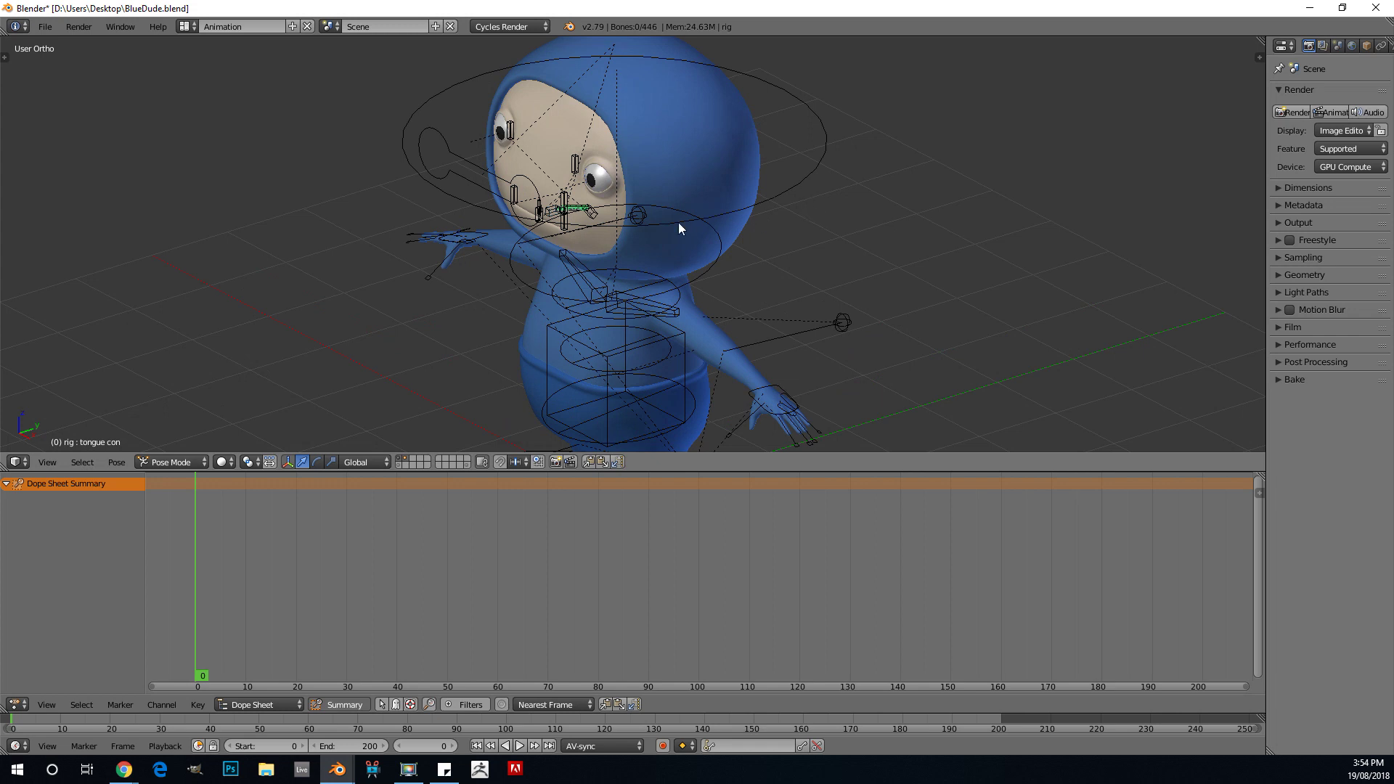
{"action": "middle_click_drag", "start_coordinate": [526, 261], "coordinate": [432, 275]}
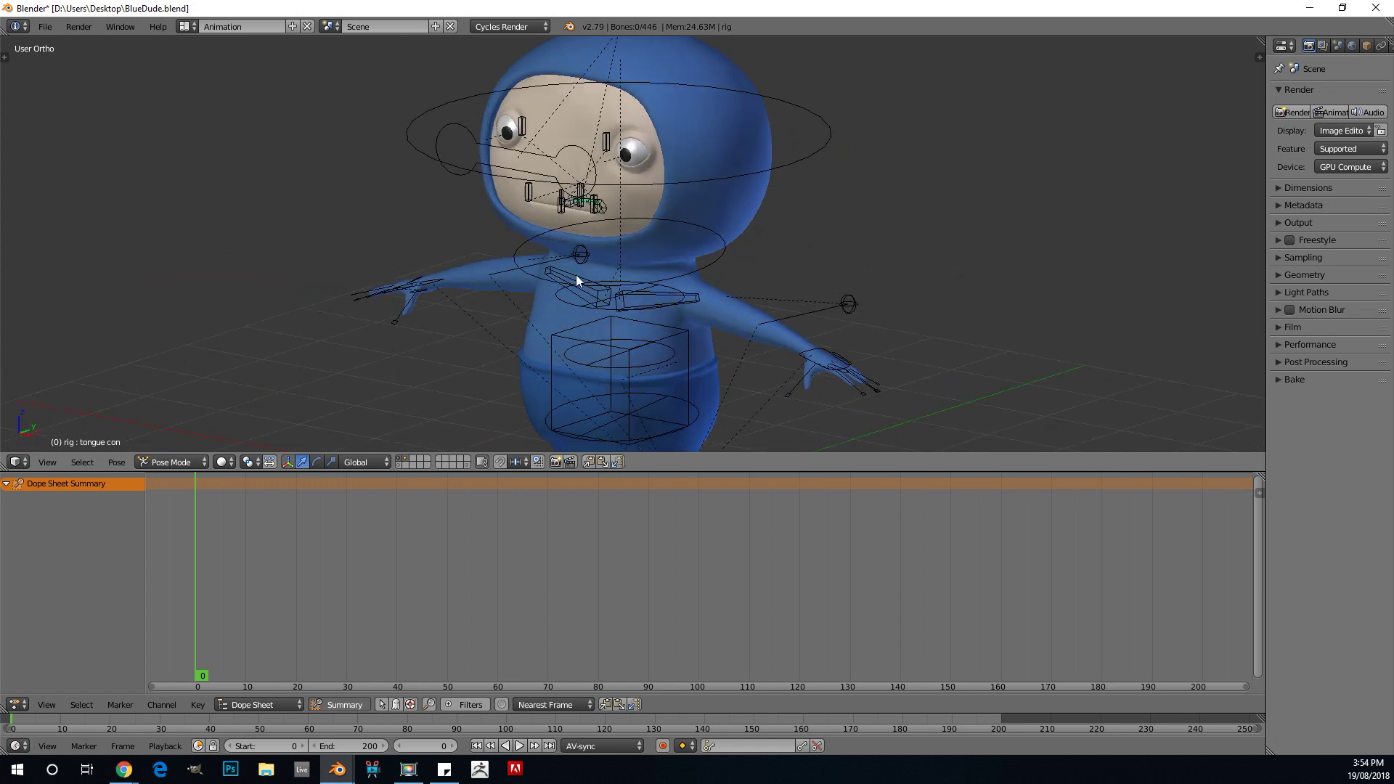
{"action": "scroll", "coordinate": [576, 274], "scroll_direction": "down", "scroll_amount": 4}
{"action": "scroll", "coordinate": [552, 312], "scroll_direction": "down", "scroll_amount": 2}
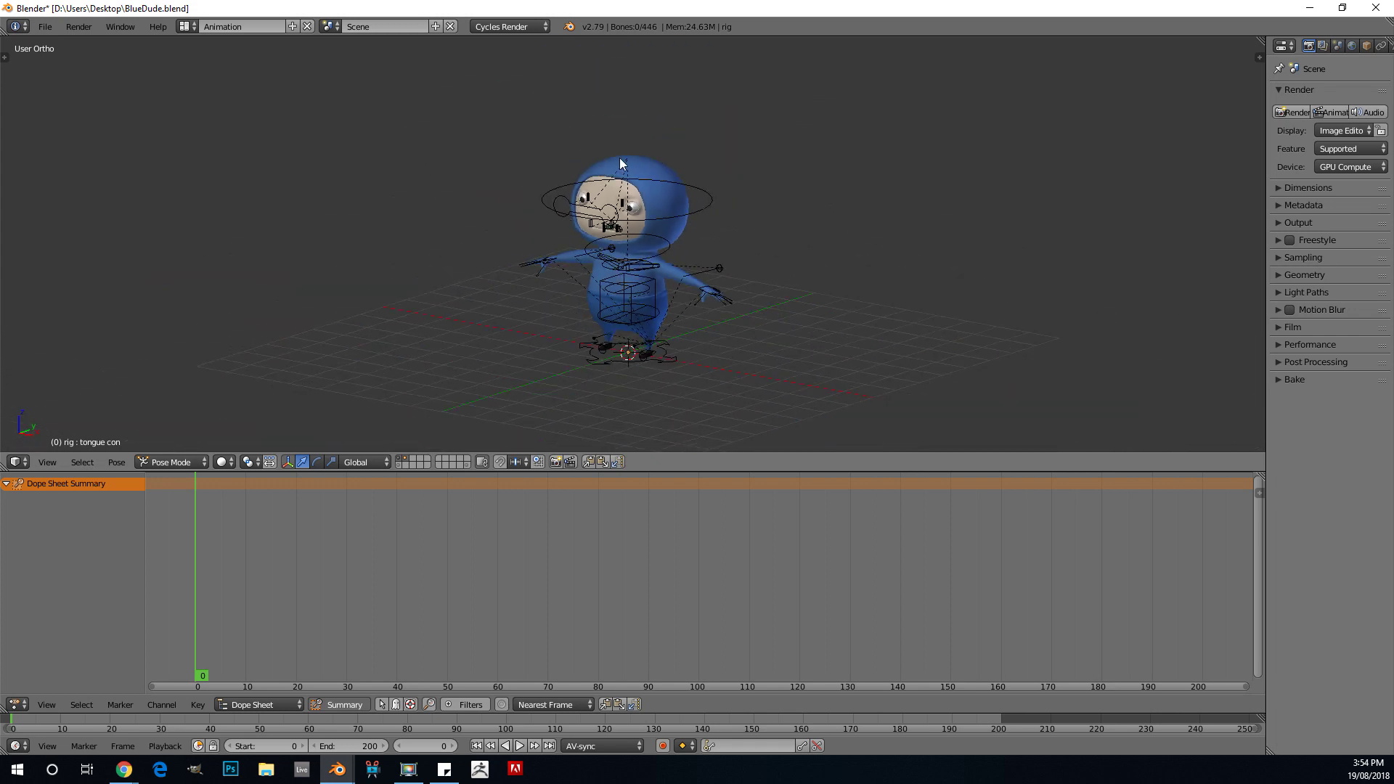
{"action": "scroll", "coordinate": [621, 163], "scroll_direction": "up", "scroll_amount": 3}
{"action": "right_click", "coordinate": [768, 169]}
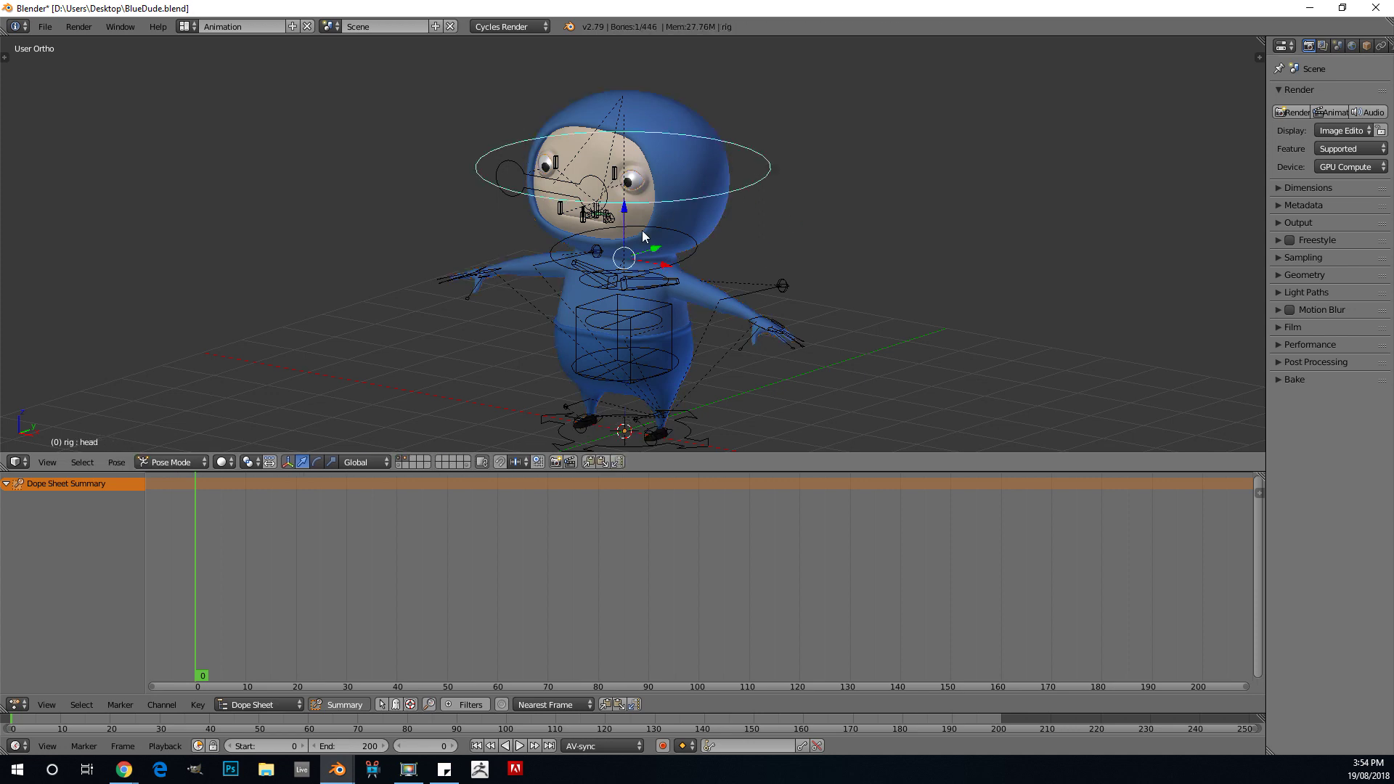
{"action": "mouse_move", "coordinate": [508, 309]}
{"action": "middle_mouse_down"}
{"action": "mouse_move", "coordinate": [452, 316]}
{"action": "mouse_move", "coordinate": [507, 331]}
{"action": "middle_mouse_up"}
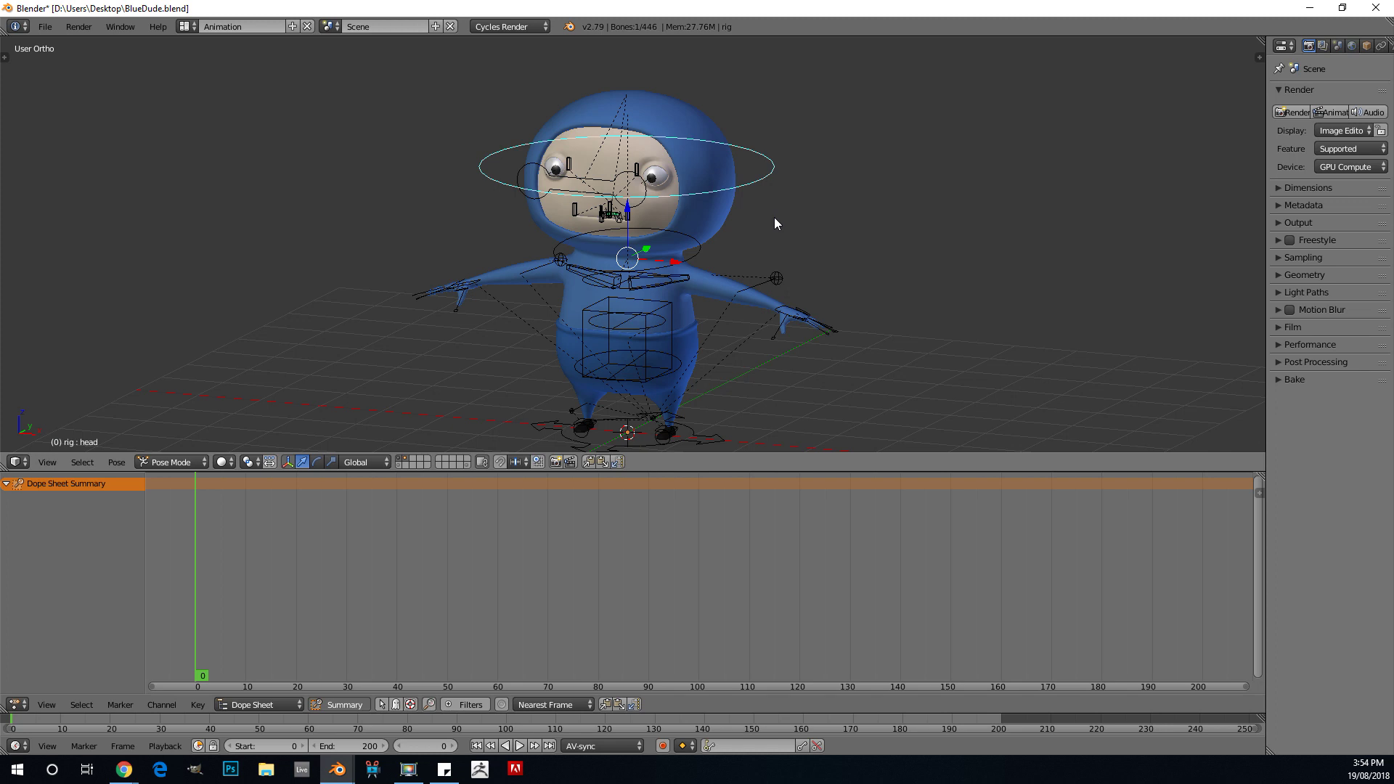
Step: Start the Screencast Keys display in the 3D view and hide the view's properties sidebar again
{"action": "key", "text": "n"}
{"action": "scroll", "coordinate": [1191, 305], "scroll_direction": "down", "scroll_amount": 5}
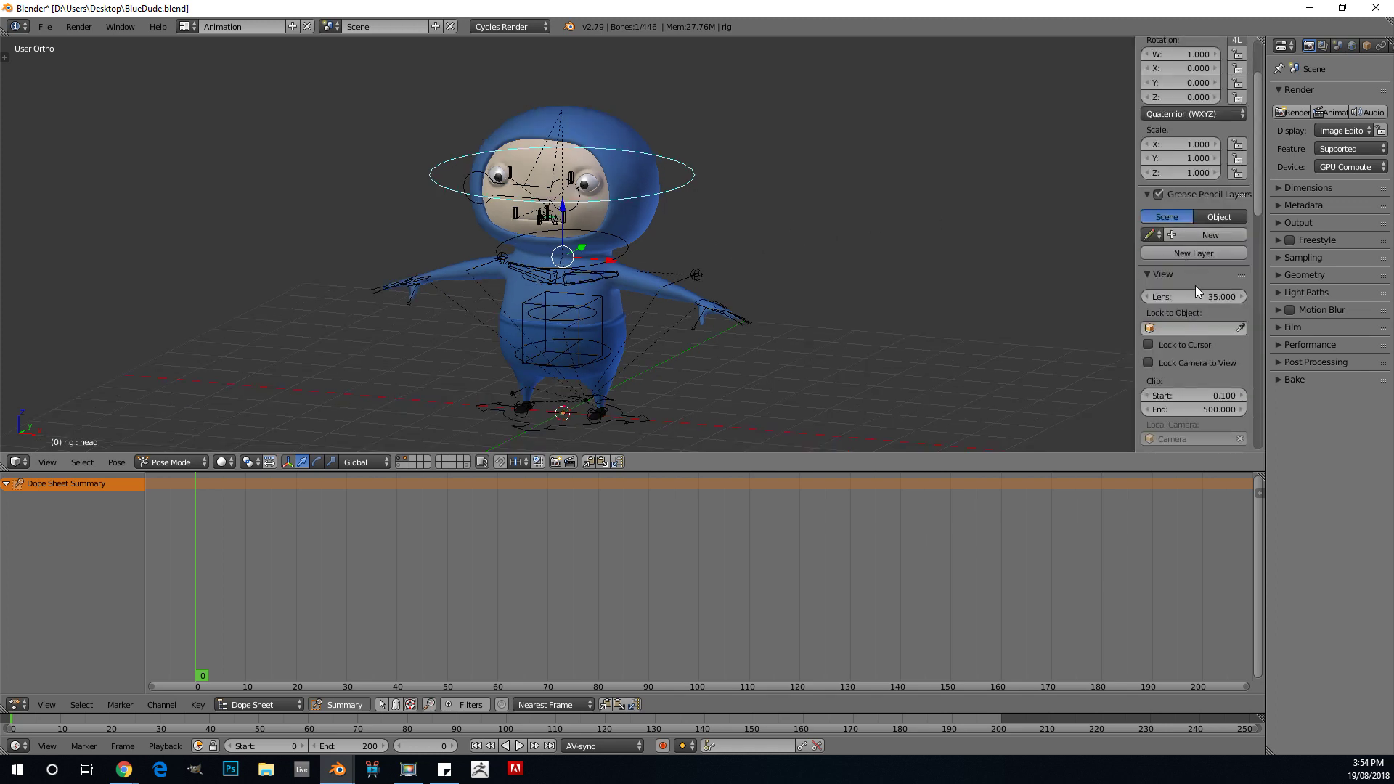
{"action": "scroll", "coordinate": [1193, 306], "scroll_direction": "down", "scroll_amount": 10}
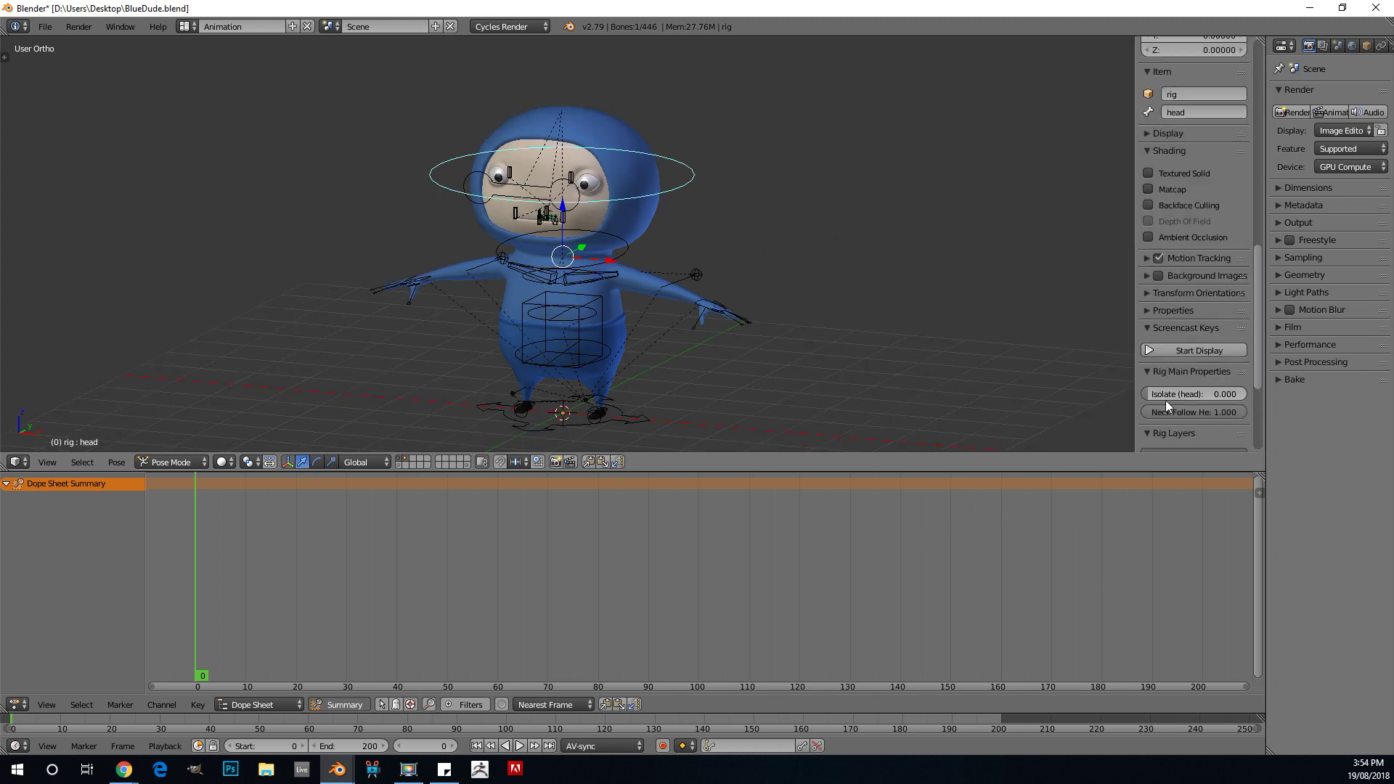
{"action": "left_click", "coordinate": [1177, 350]}
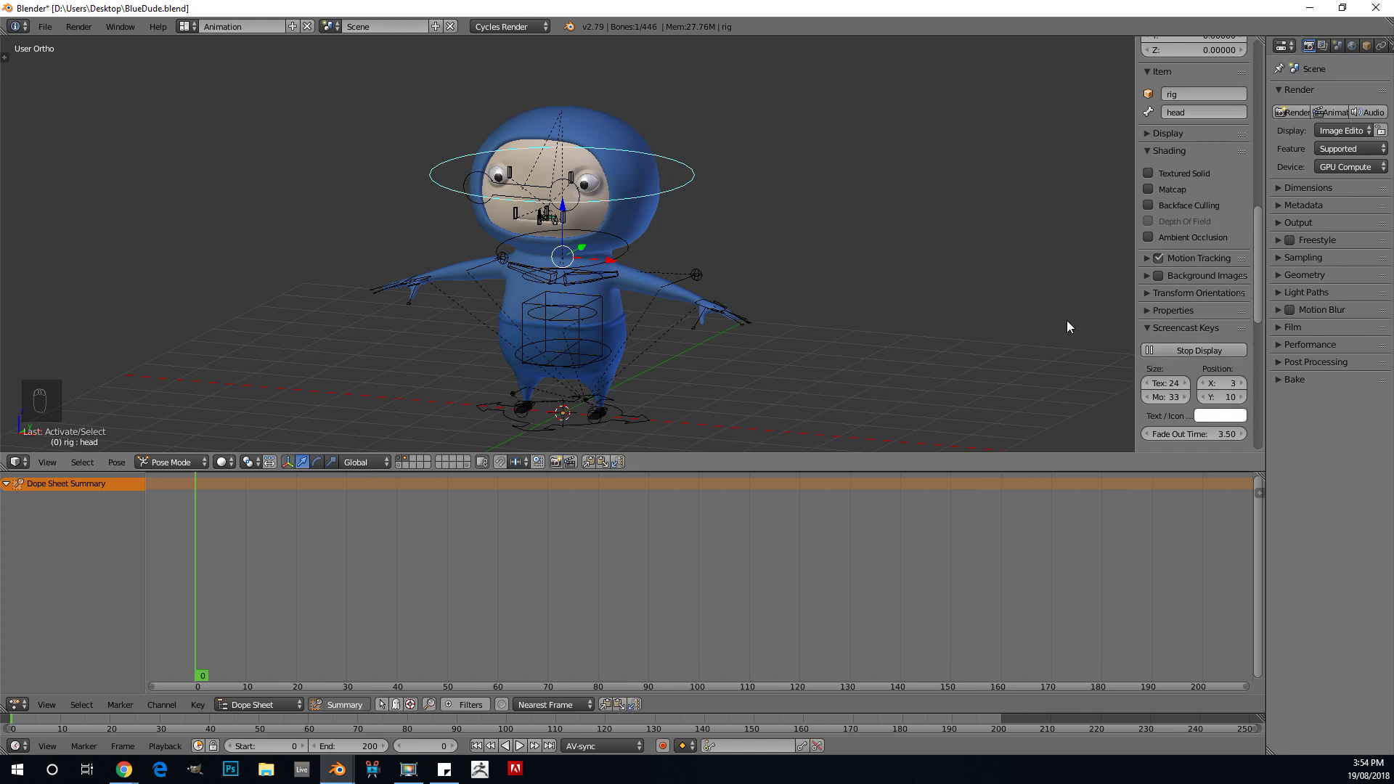
{"action": "key", "text": "n"}
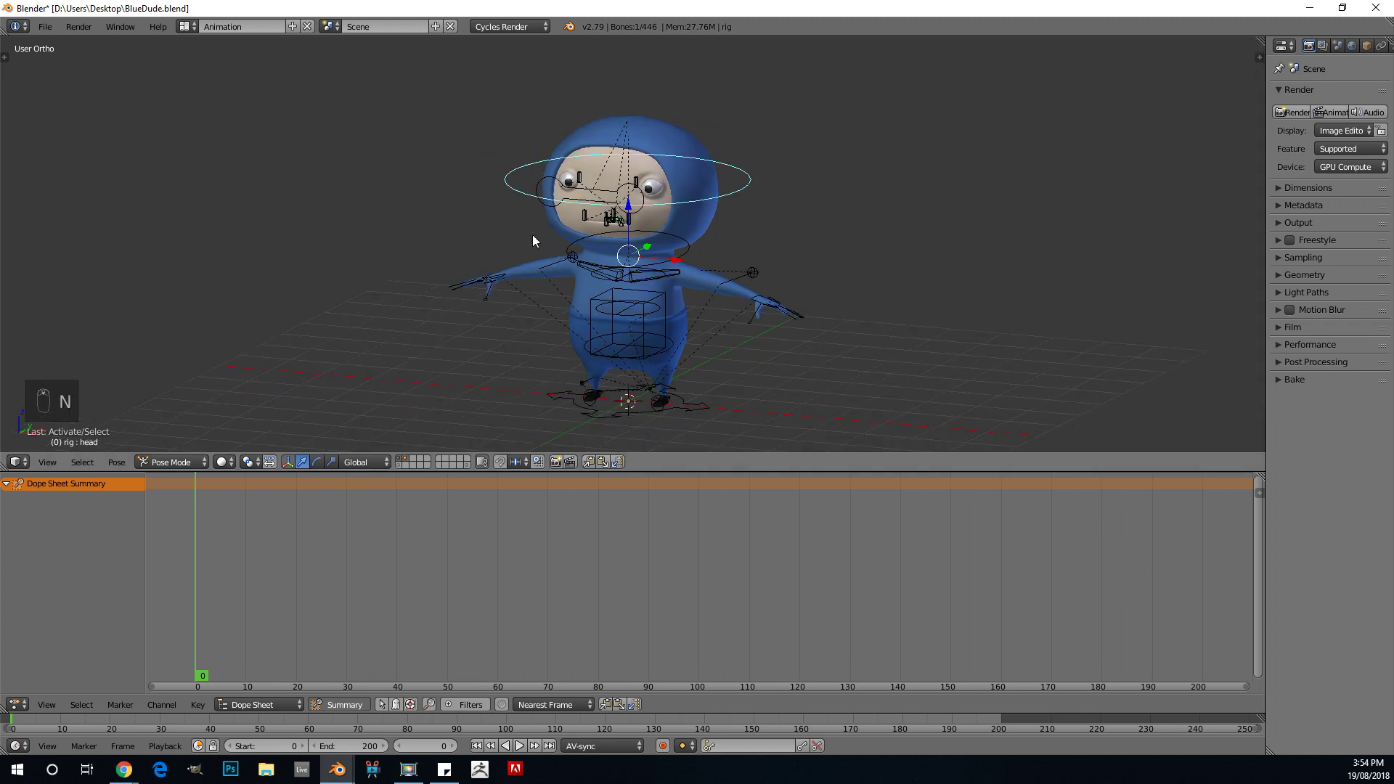
Step: View the character from the front, compare perspective with orthographic projection, and finish in the right orthographic view
{"action": "key", "text": "KP_1"}
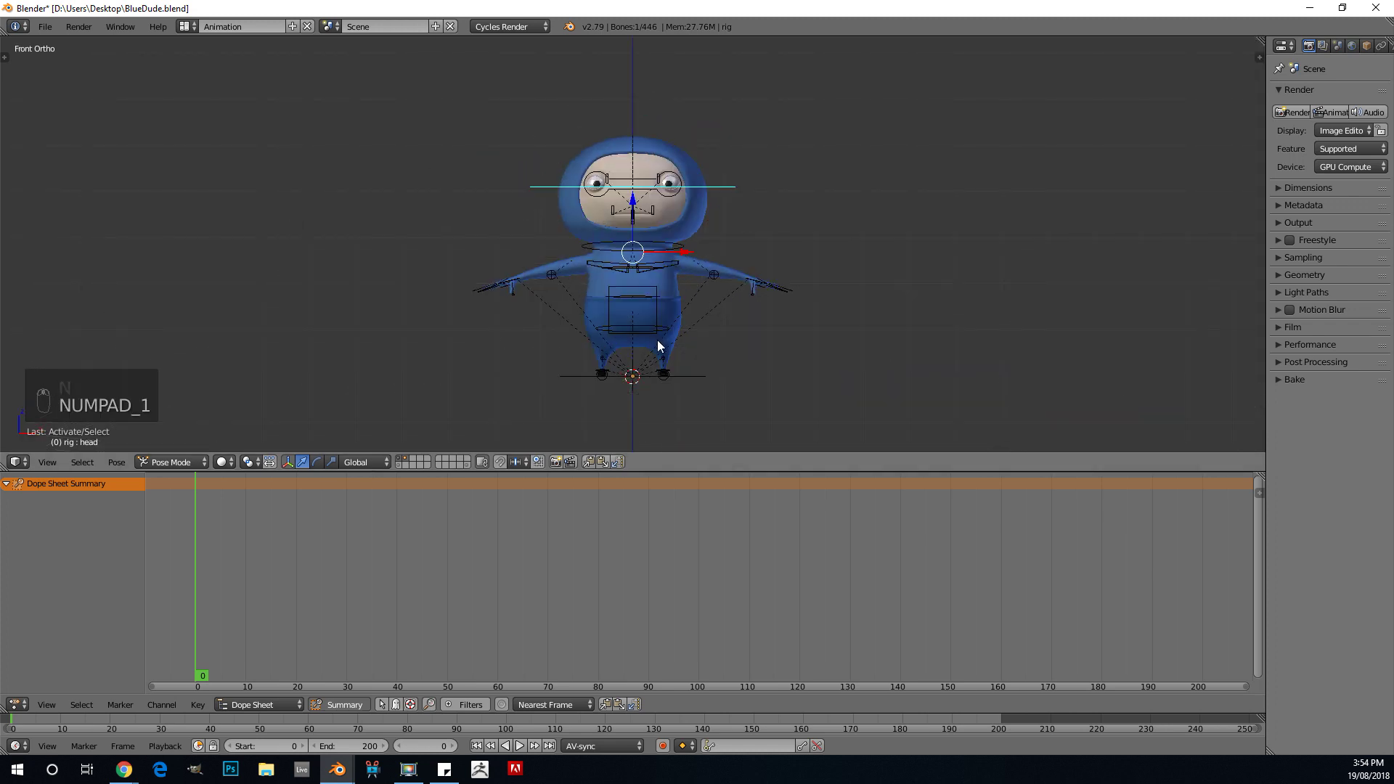
{"action": "scroll", "coordinate": [695, 273], "scroll_direction": "up", "scroll_amount": 1}
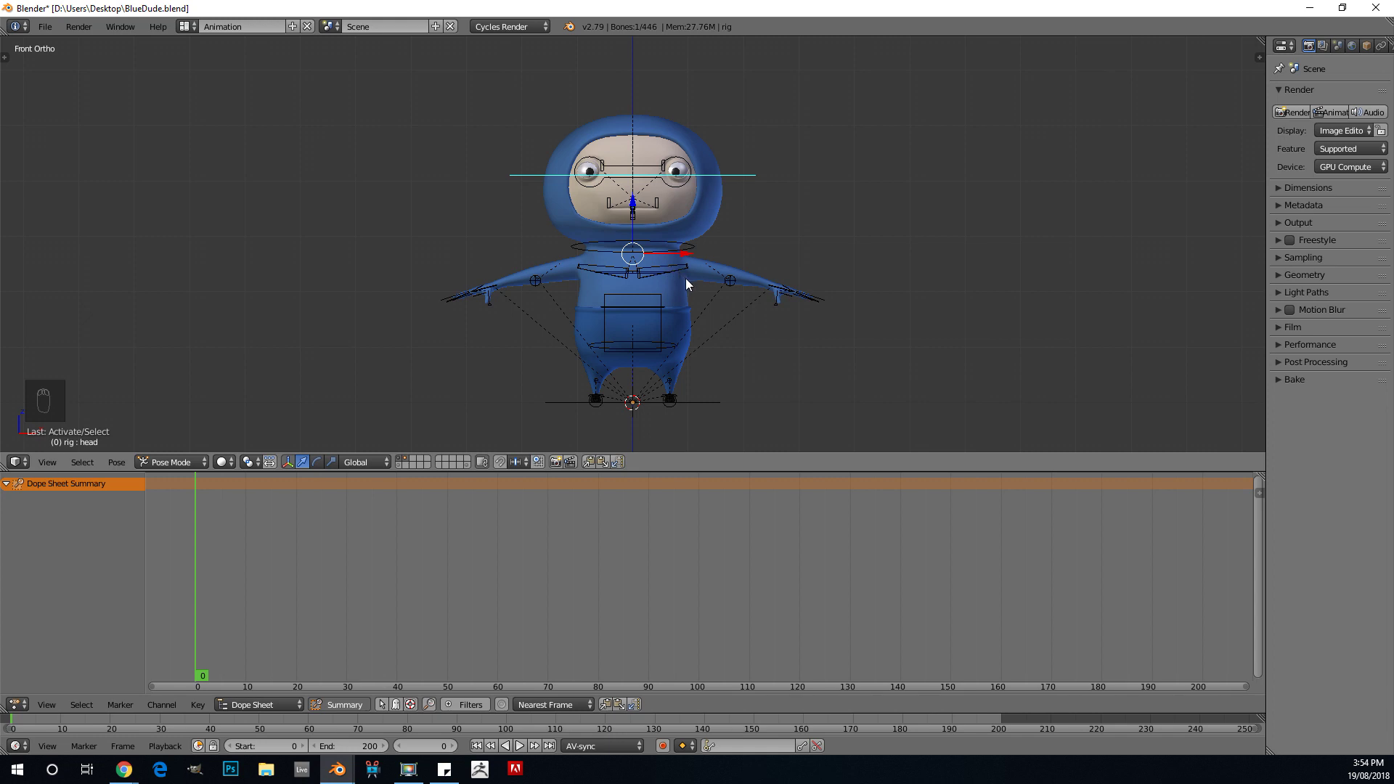
{"action": "key", "text": "KP_5"}
{"action": "key", "text": "KP_5"}
{"action": "key", "text": "KP_5"}
{"action": "key", "text": "KP_5"}
{"action": "key", "text": "KP_3"}
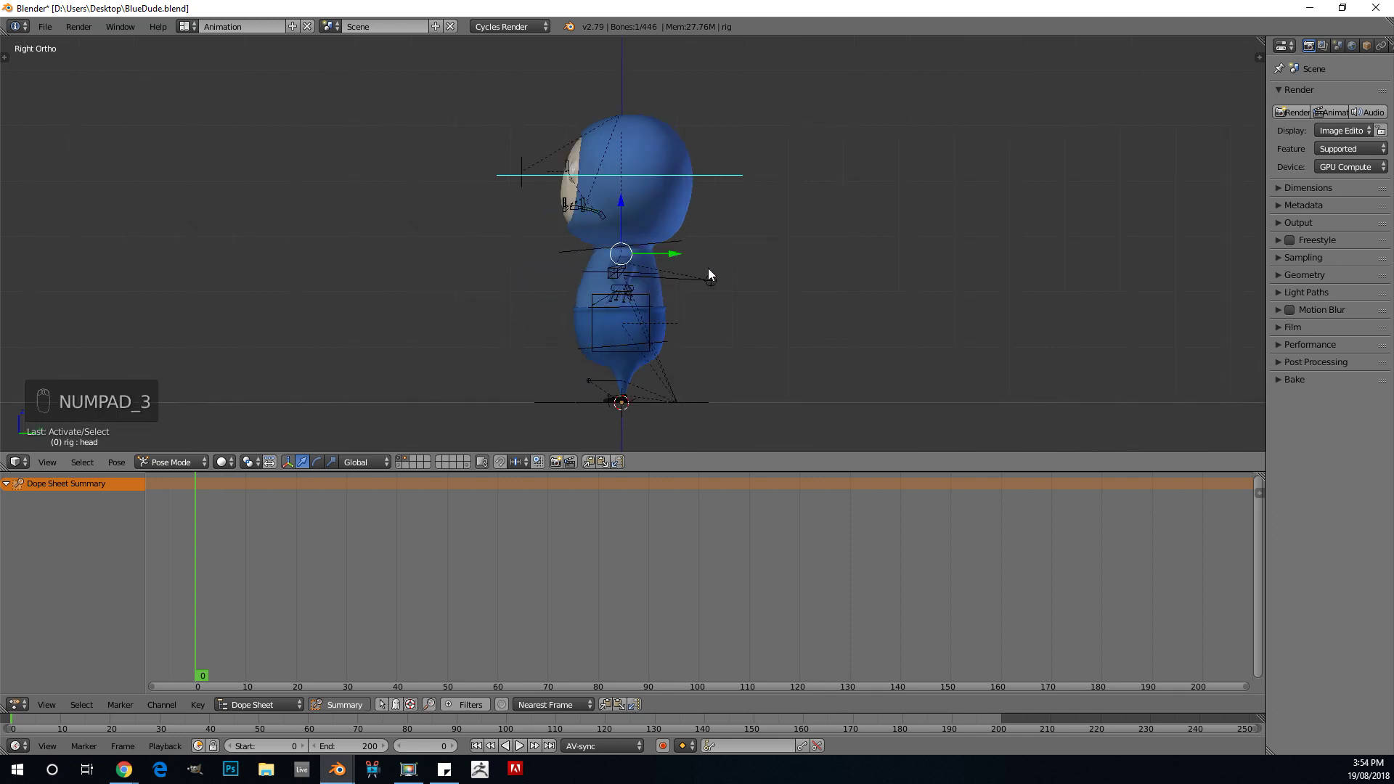
Step: Deselect all of the rig's bones and frame the whole character in the side view
{"action": "scroll", "coordinate": [709, 275], "scroll_direction": "up", "scroll_amount": 3}
{"action": "key", "text": "a"}
{"action": "key", "text": "a"}
{"action": "key", "text": "a"}
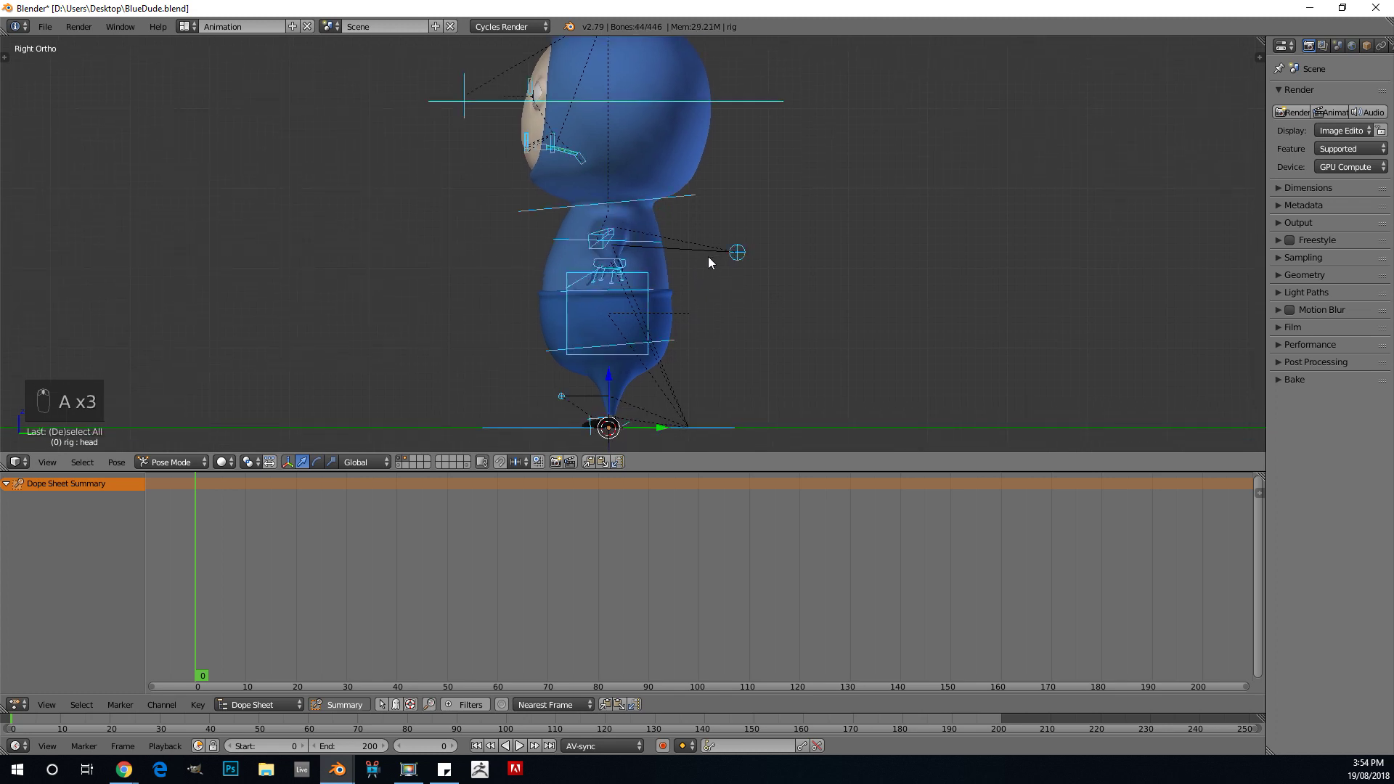
{"action": "key", "text": "a"}
{"action": "scroll", "coordinate": [713, 254], "scroll_direction": "down", "scroll_amount": 2}
{"action": "middle_click_drag", "start_coordinate": [686, 240], "coordinate": [673, 266], "text": "shift"}
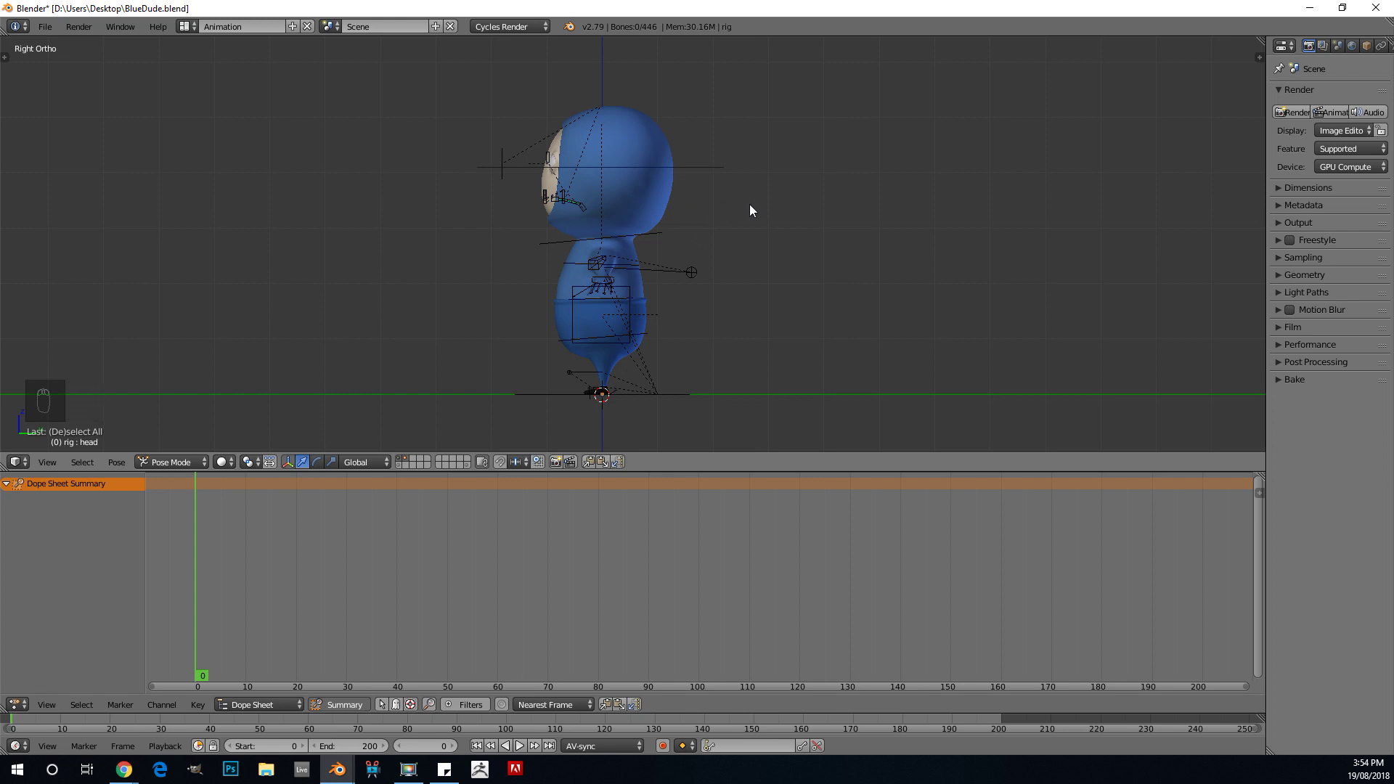
Step: Select the left foot's IK control, foot.ik.L, and show it in the right orthographic view
{"action": "middle_click_drag", "start_coordinate": [660, 259], "coordinate": [721, 327]}
{"action": "scroll", "coordinate": [719, 300], "scroll_direction": "up", "scroll_amount": 4}
{"action": "middle_click_drag", "start_coordinate": [582, 317], "coordinate": [587, 387]}
{"action": "scroll", "coordinate": [583, 359], "scroll_direction": "up", "scroll_amount": 3}
{"action": "right_click", "coordinate": [583, 359]}
{"action": "scroll", "coordinate": [578, 348], "scroll_direction": "down", "scroll_amount": 3}
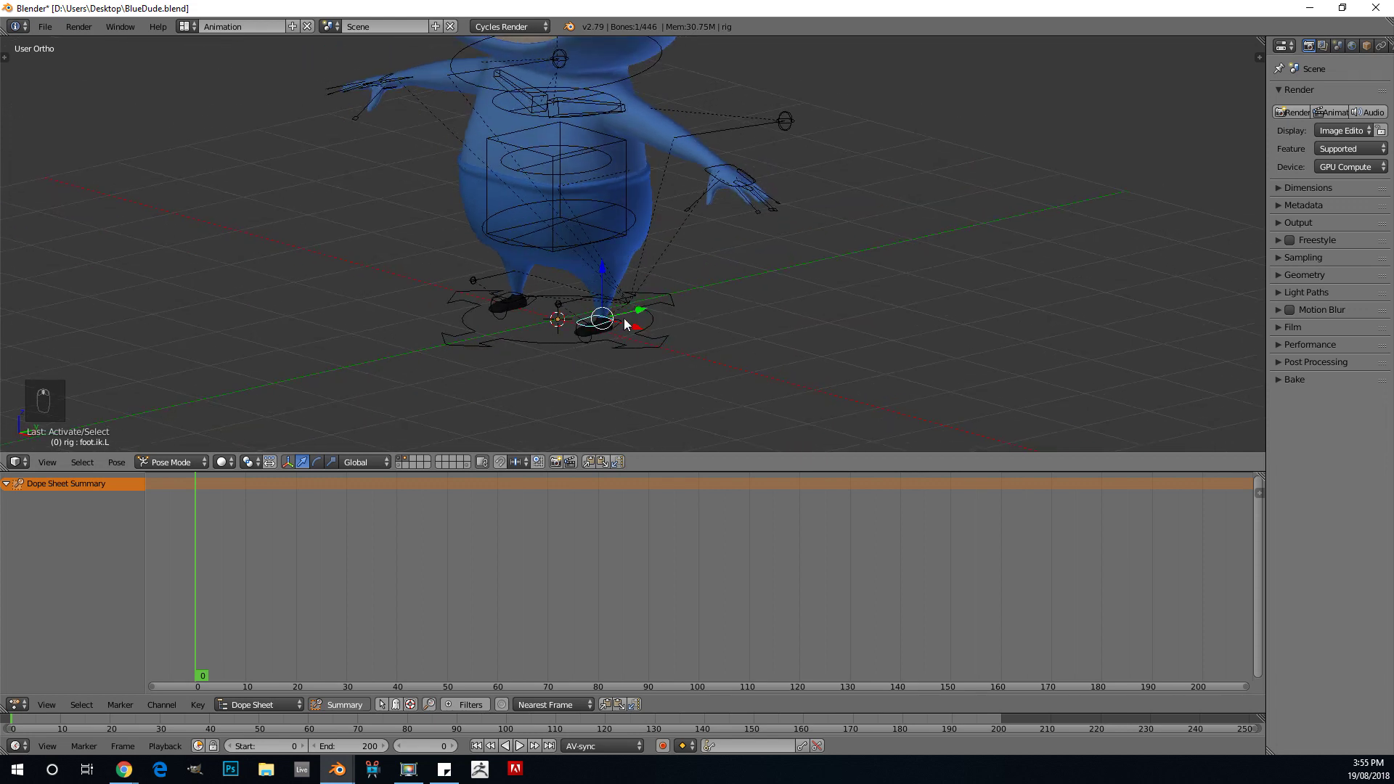
{"action": "key", "text": "ctrl+z"}
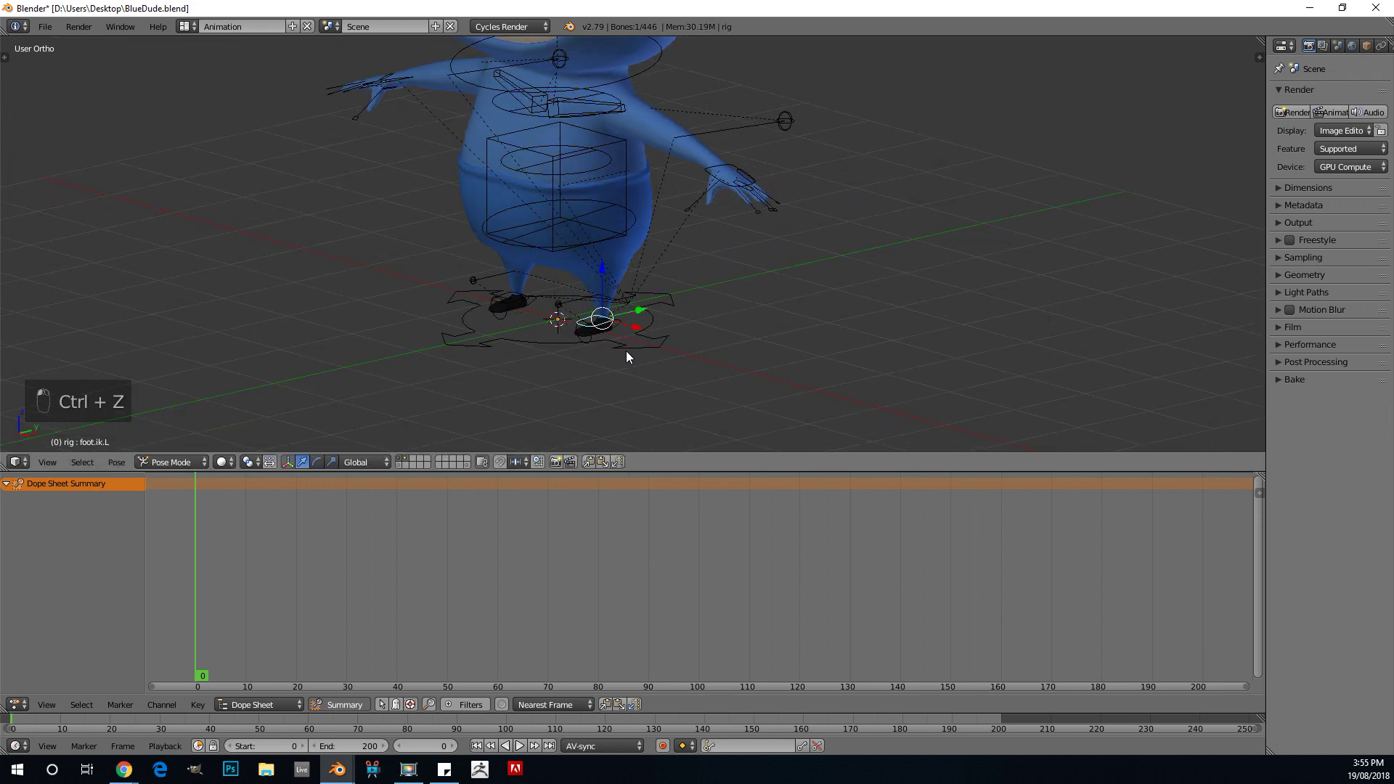
{"action": "key", "text": "KP_3"}
{"action": "scroll", "coordinate": [629, 289], "scroll_direction": "up", "scroll_amount": 2}
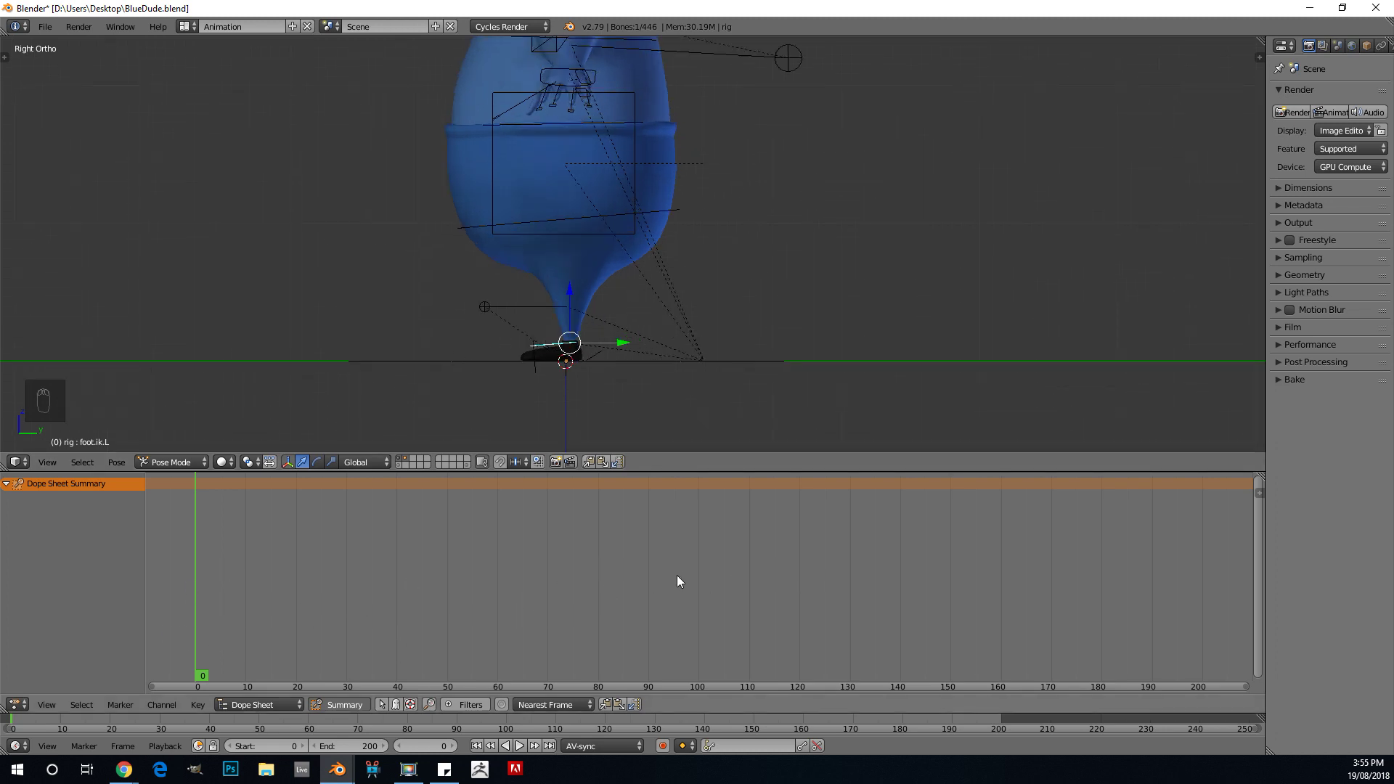
Step: Enable automatic keyframing with LocRotScale as the active keying set
{"action": "left_click", "coordinate": [663, 747]}
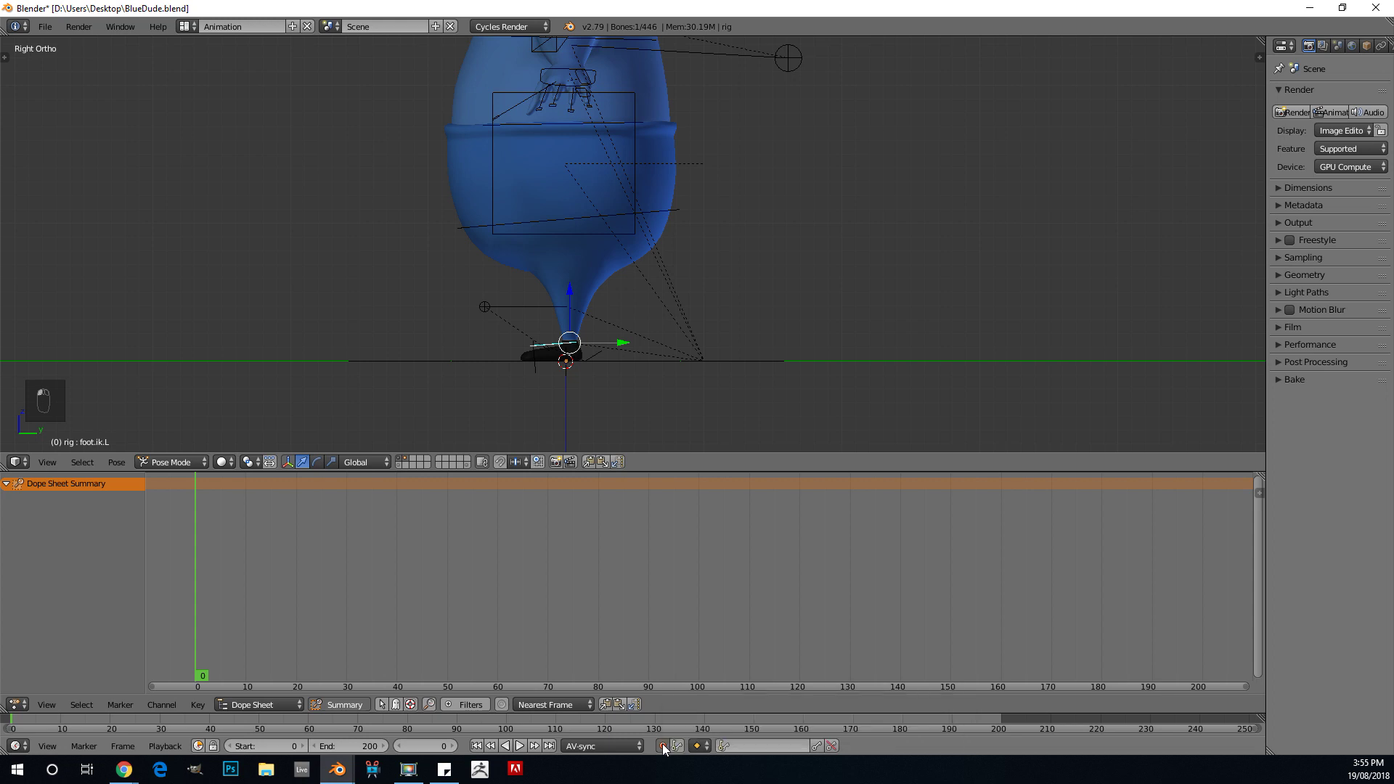
{"action": "left_click", "coordinate": [757, 743]}
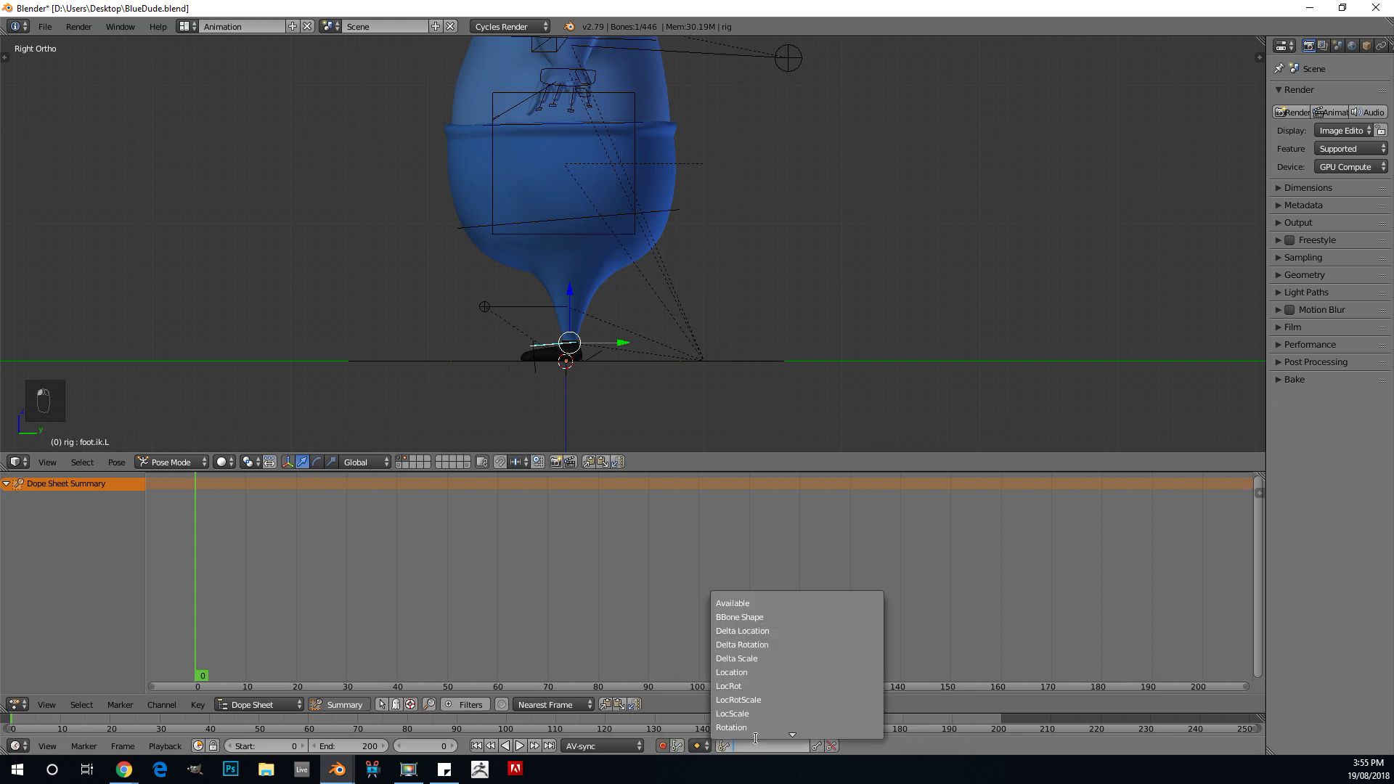
{"action": "left_click", "coordinate": [778, 700]}
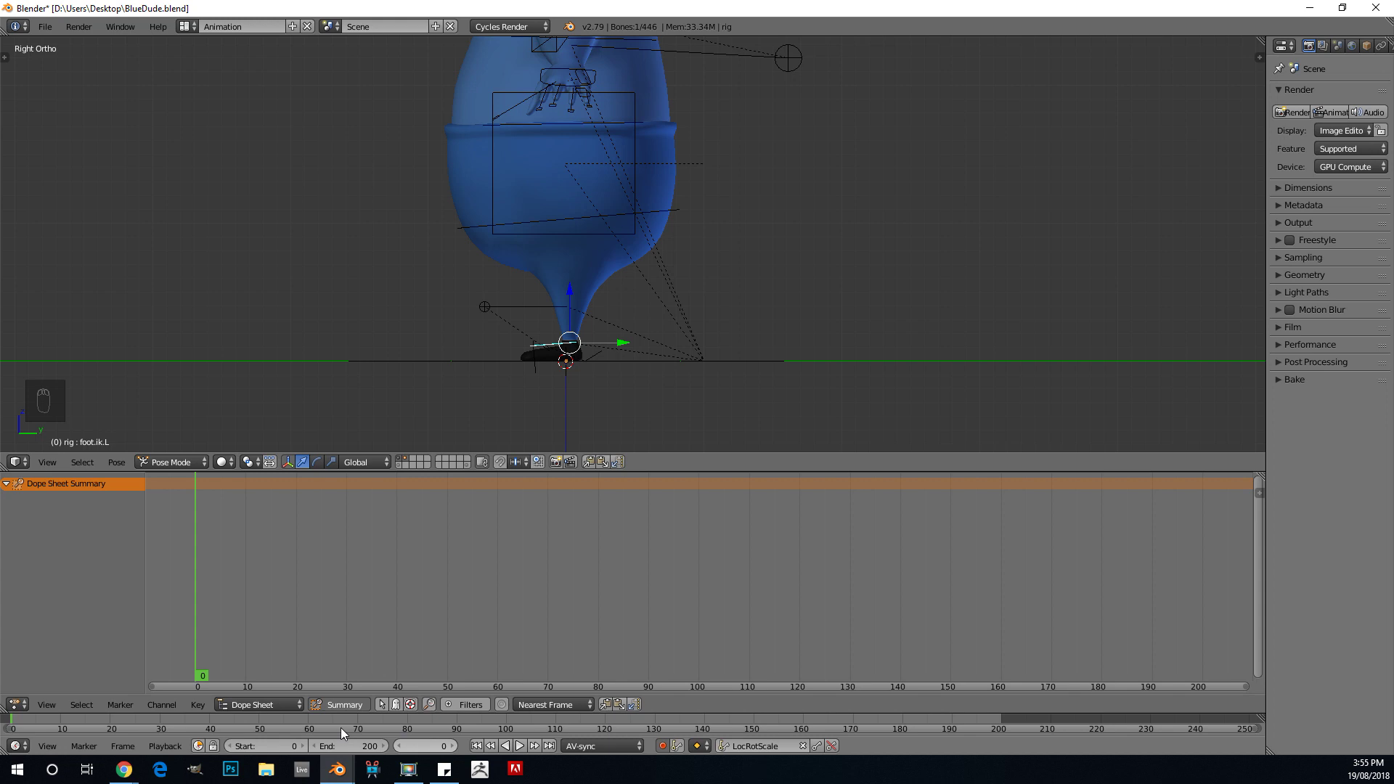
Step: Set the animation's end frame to 29 and return the current frame to 0
{"action": "left_click", "coordinate": [482, 579]}
{"action": "left_click", "coordinate": [367, 746]}
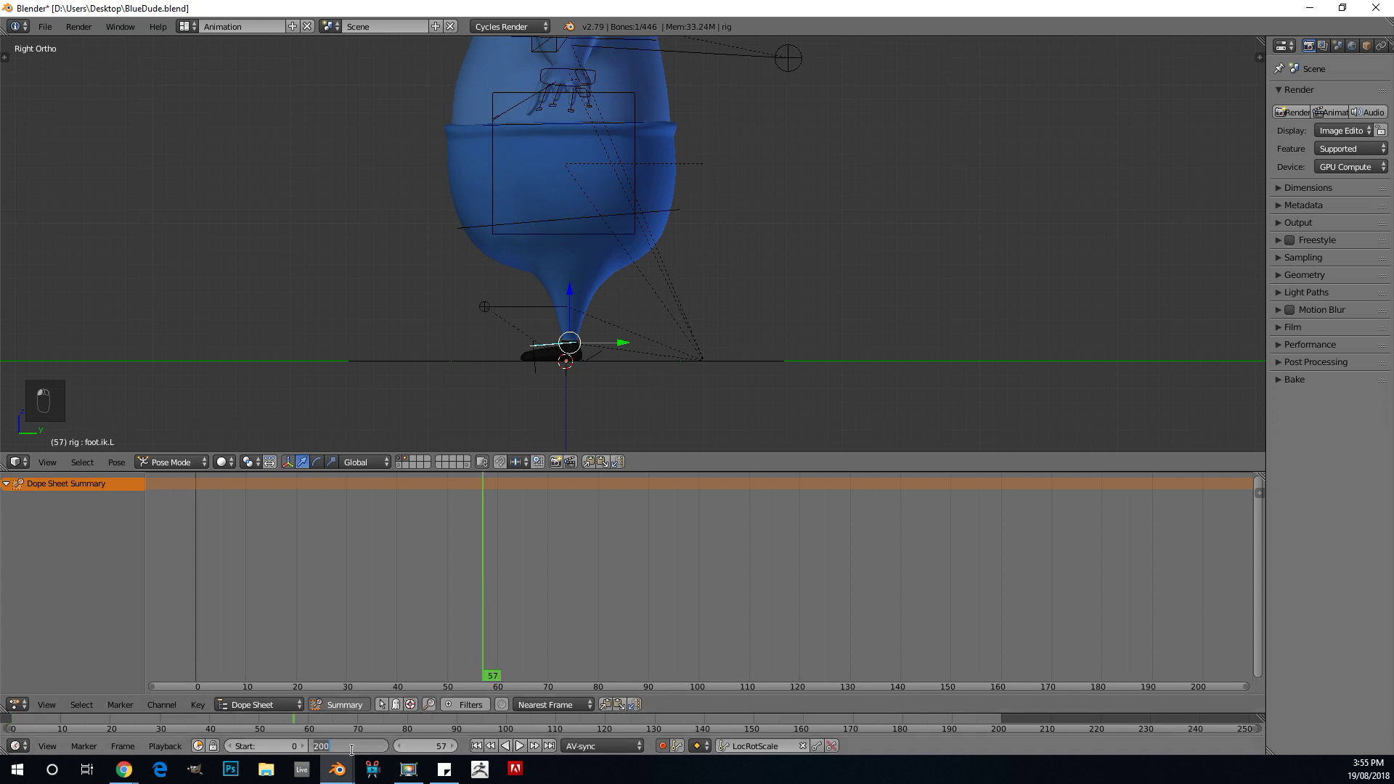
{"action": "type", "text": "29"}
{"action": "key", "text": "Return"}
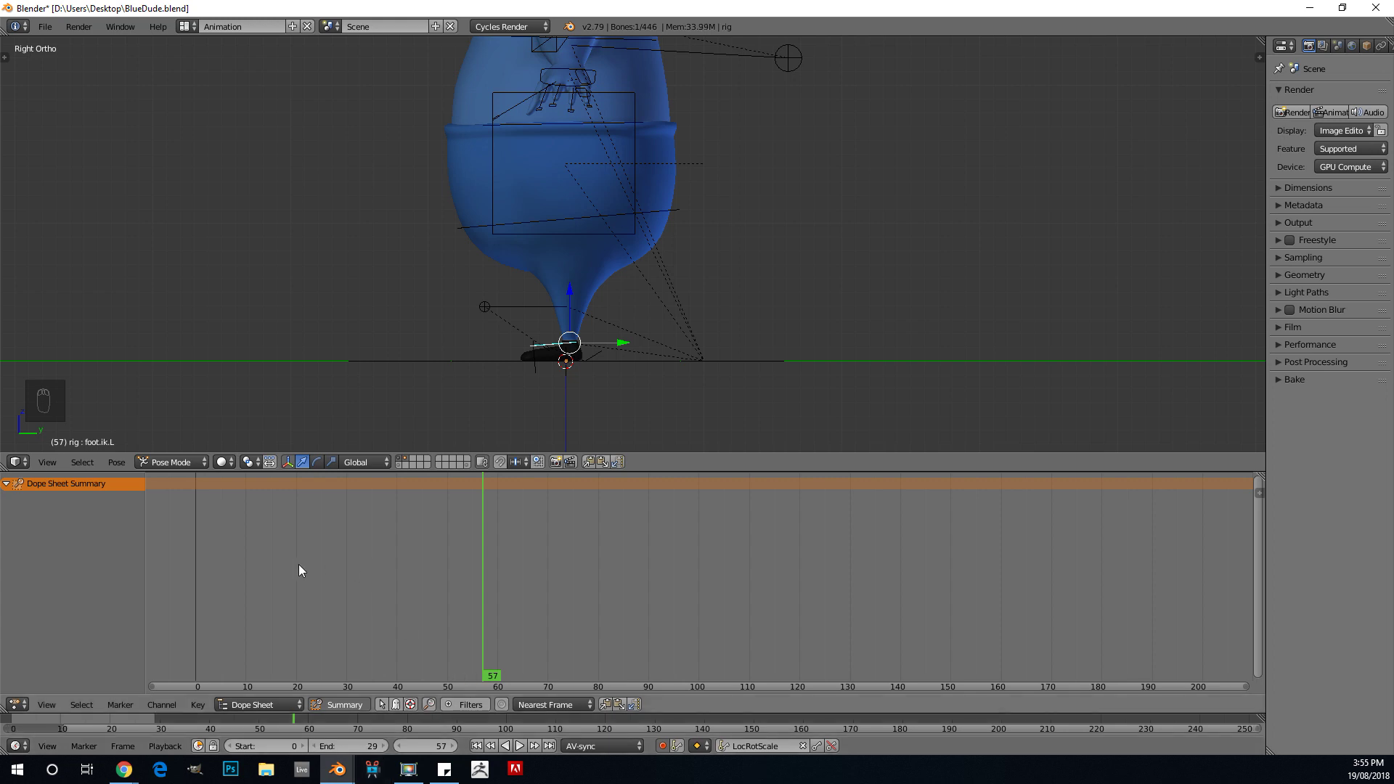
{"action": "left_click", "coordinate": [195, 586]}
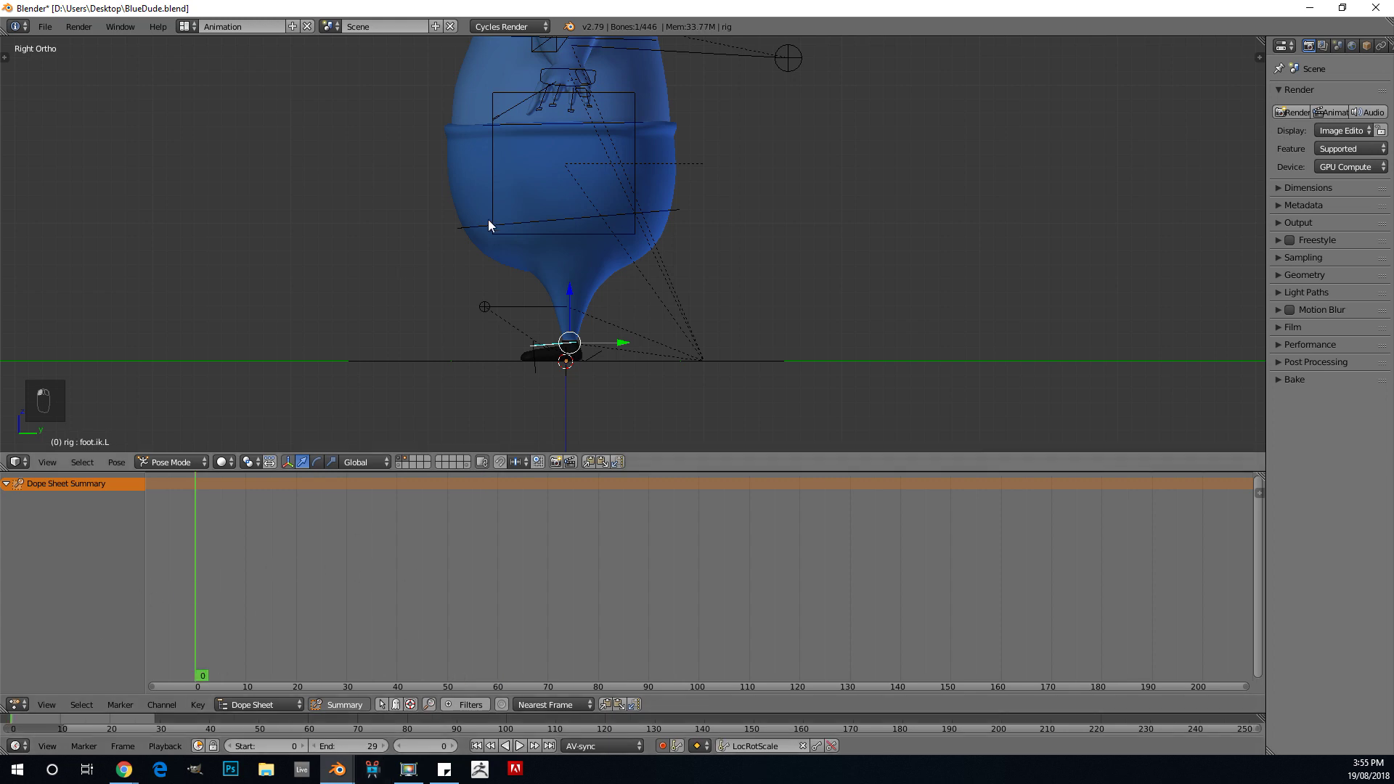
{"action": "middle_click_drag", "start_coordinate": [579, 236], "coordinate": [525, 395]}
{"action": "scroll", "coordinate": [524, 394], "scroll_direction": "up", "scroll_amount": 3}
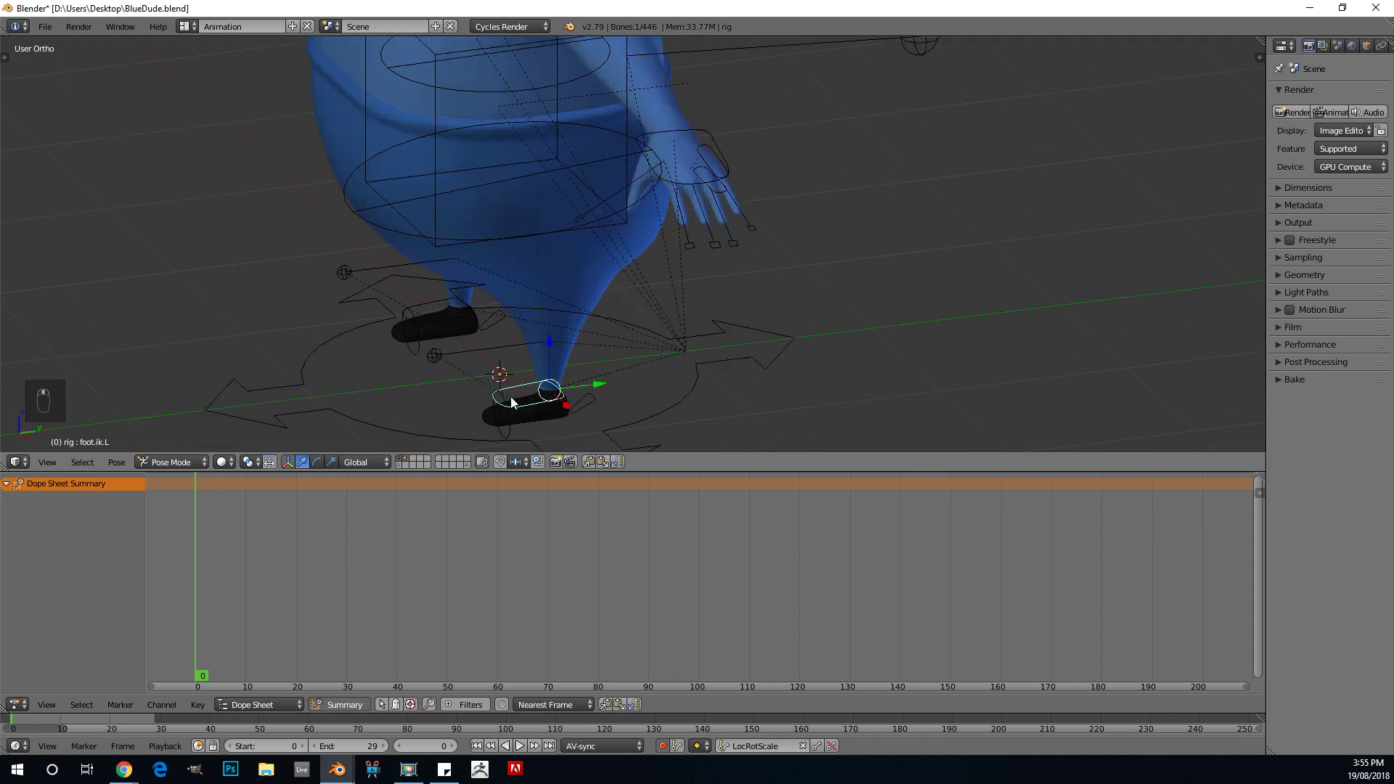
{"action": "key", "text": "g"}
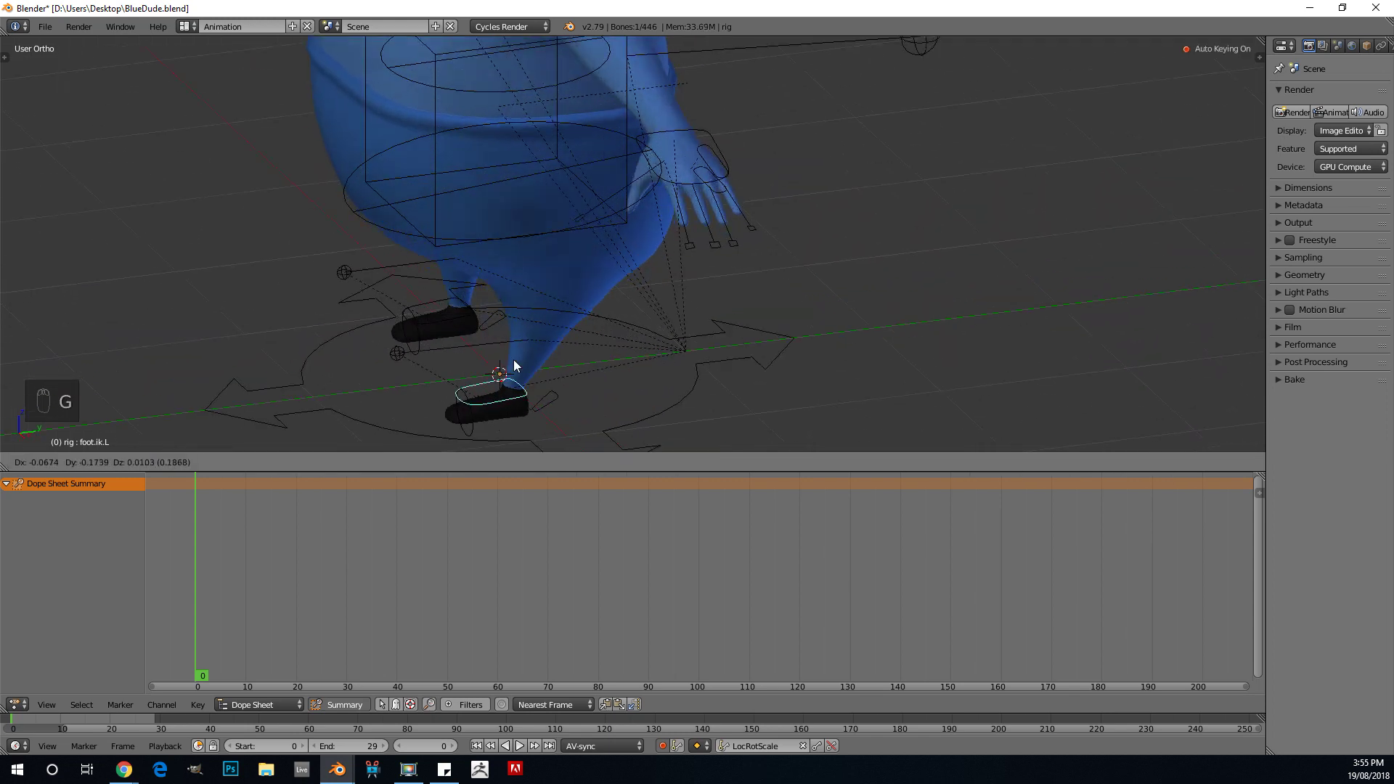
{"action": "left_click", "coordinate": [529, 393]}
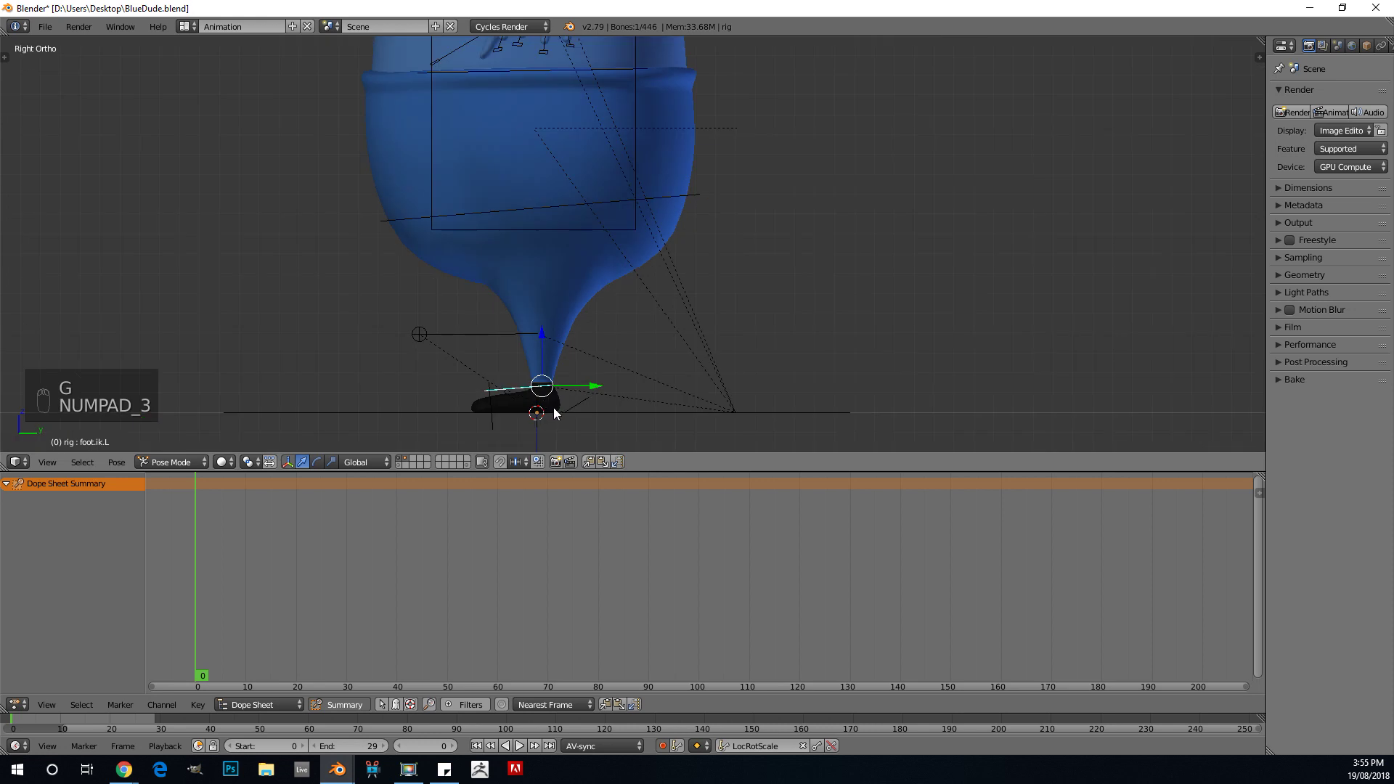
Step: At frame 0, move the left foot control forward and slightly up, and rotate it so the toes point upward
{"action": "scroll", "coordinate": [577, 361], "scroll_direction": "down", "scroll_amount": 2}
{"action": "scroll", "coordinate": [566, 376], "scroll_direction": "up", "scroll_amount": 1}
{"action": "key", "text": "g"}
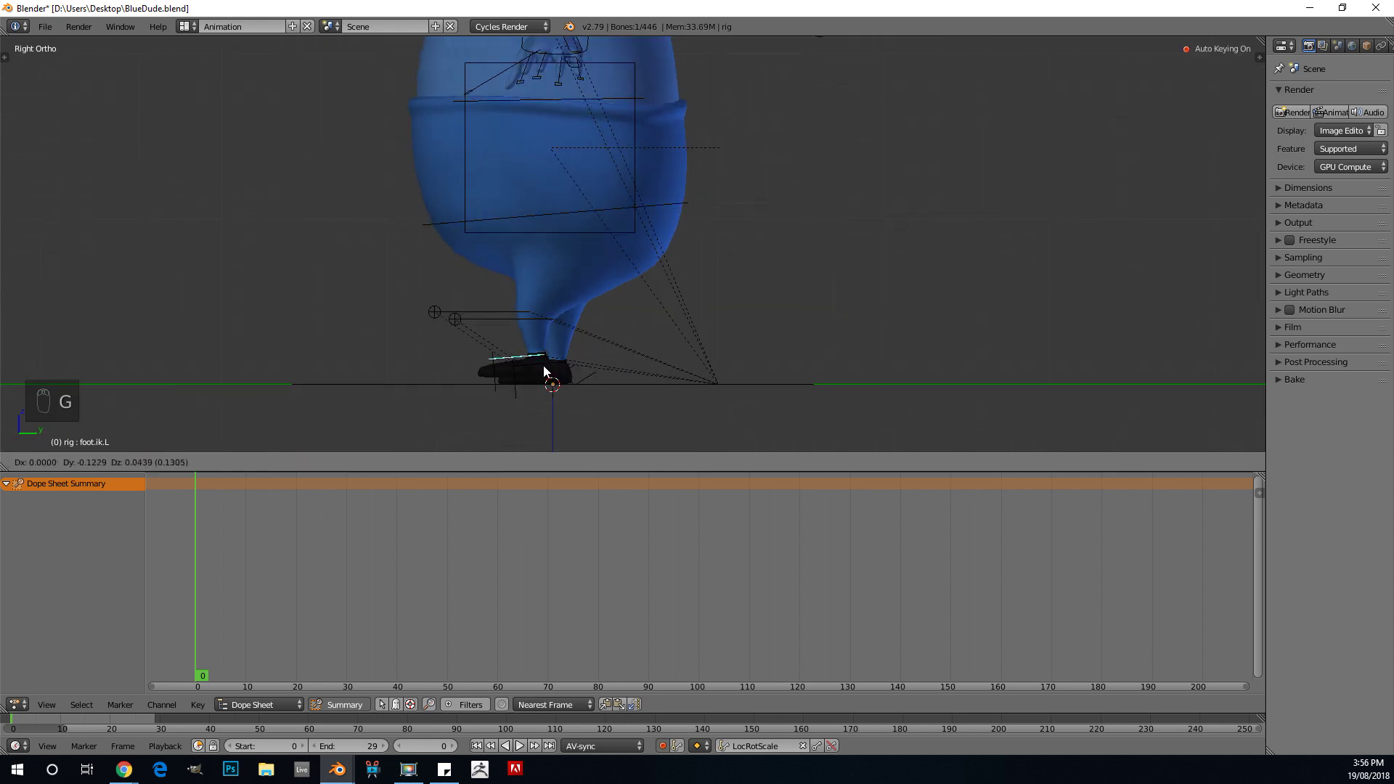
{"action": "left_click", "coordinate": [516, 364]}
{"action": "middle_click_drag", "start_coordinate": [516, 364], "coordinate": [644, 298], "text": "shift"}
{"action": "scroll", "coordinate": [643, 298], "scroll_direction": "up", "scroll_amount": 2}
{"action": "key", "text": "r"}
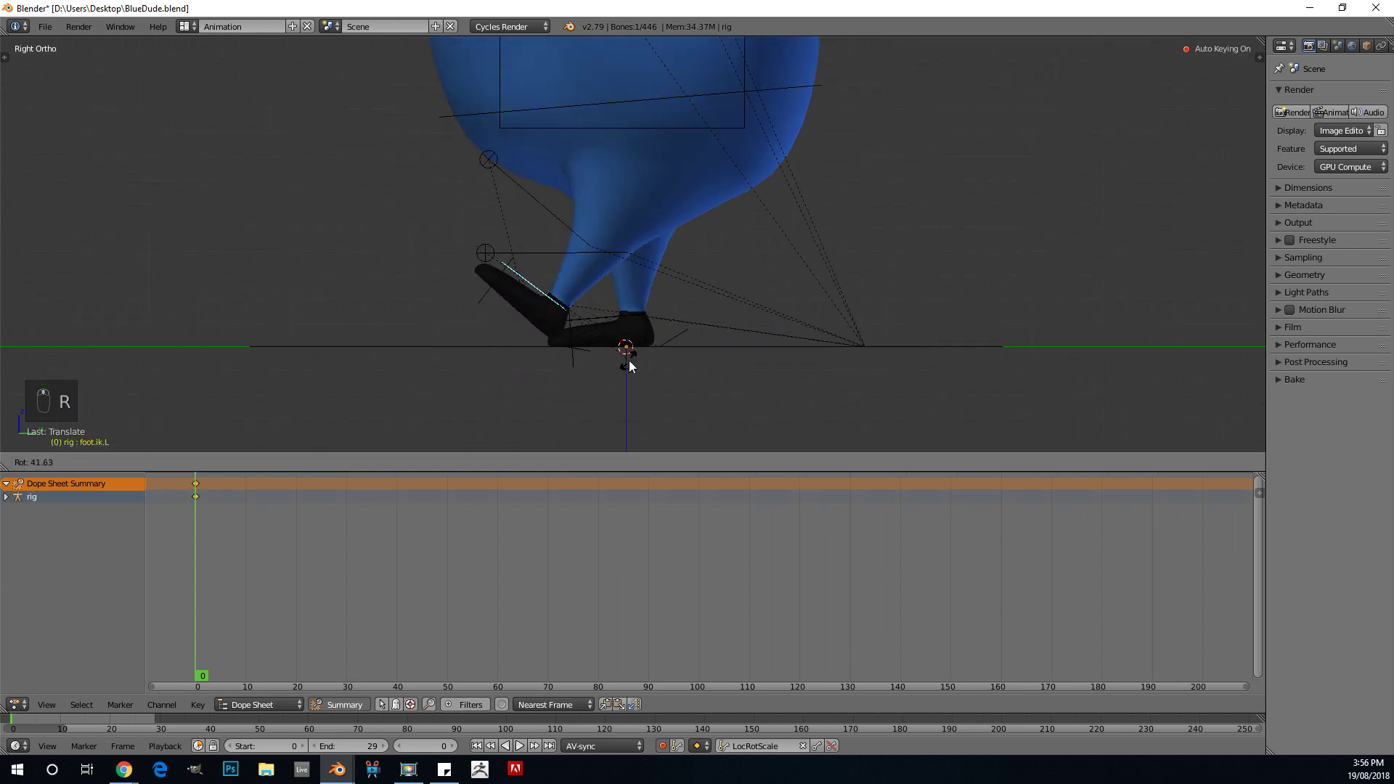
{"action": "left_click", "coordinate": [632, 346]}
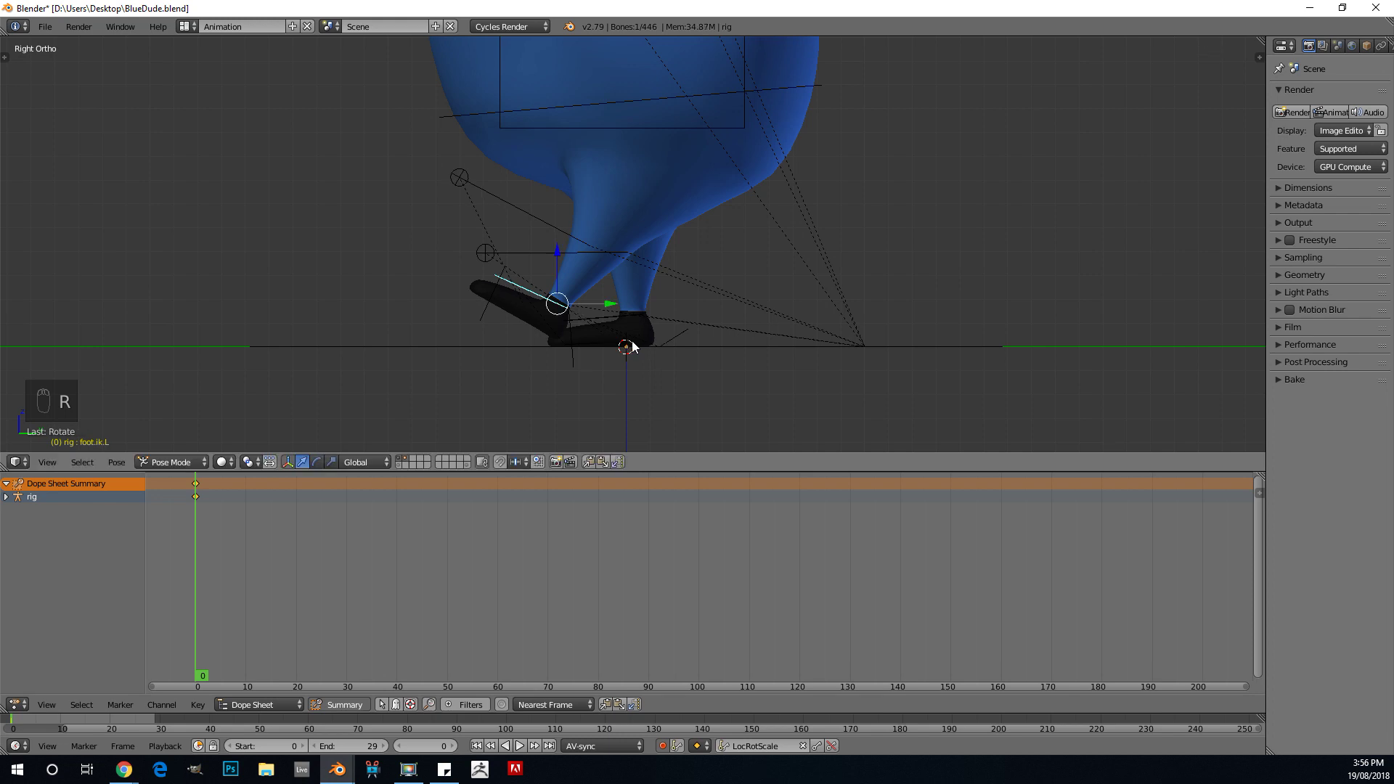
Step: Select the torso control and lower it slightly at frame 0 to bend the legs
{"action": "scroll", "coordinate": [642, 186], "scroll_direction": "down", "scroll_amount": 2}
{"action": "right_click", "coordinate": [626, 164]}
{"action": "key", "text": "g"}
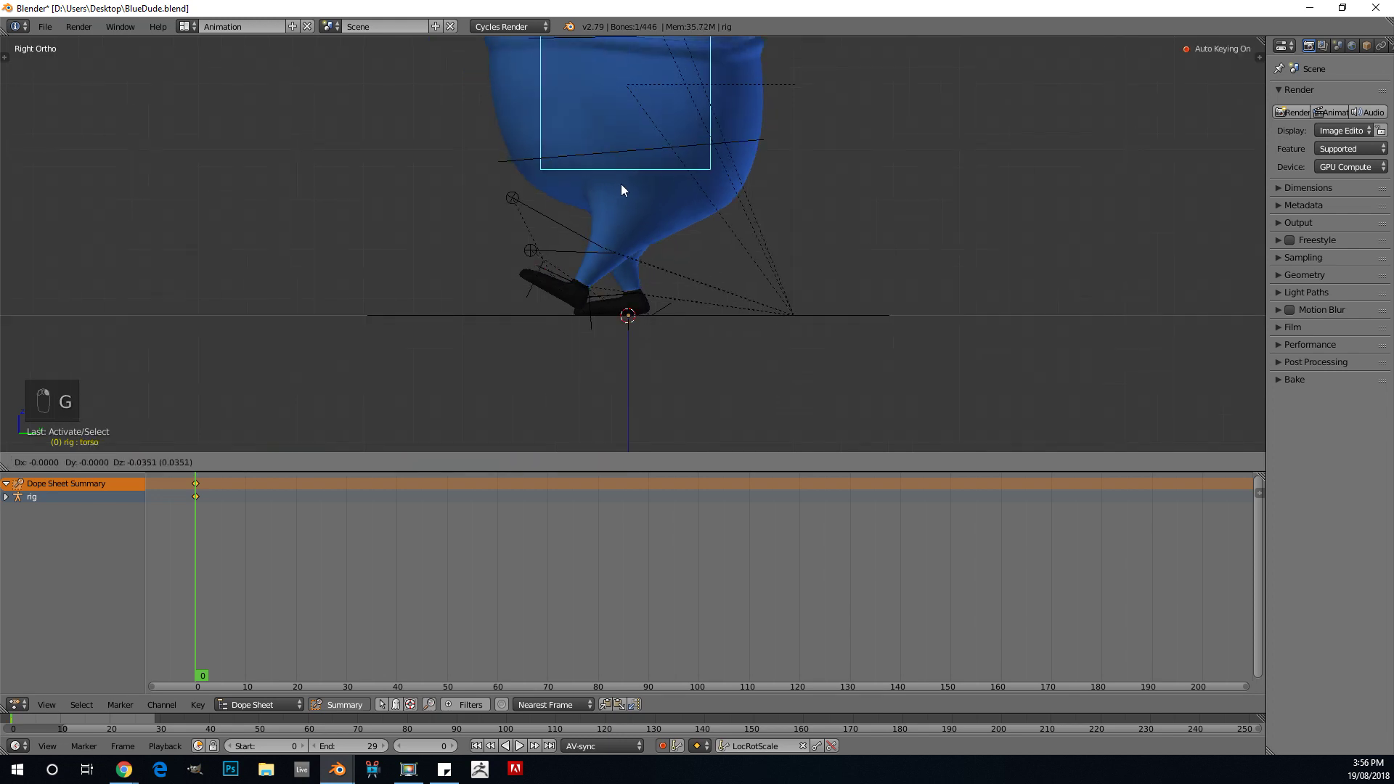
{"action": "left_click", "coordinate": [620, 185]}
{"action": "key", "text": "g"}
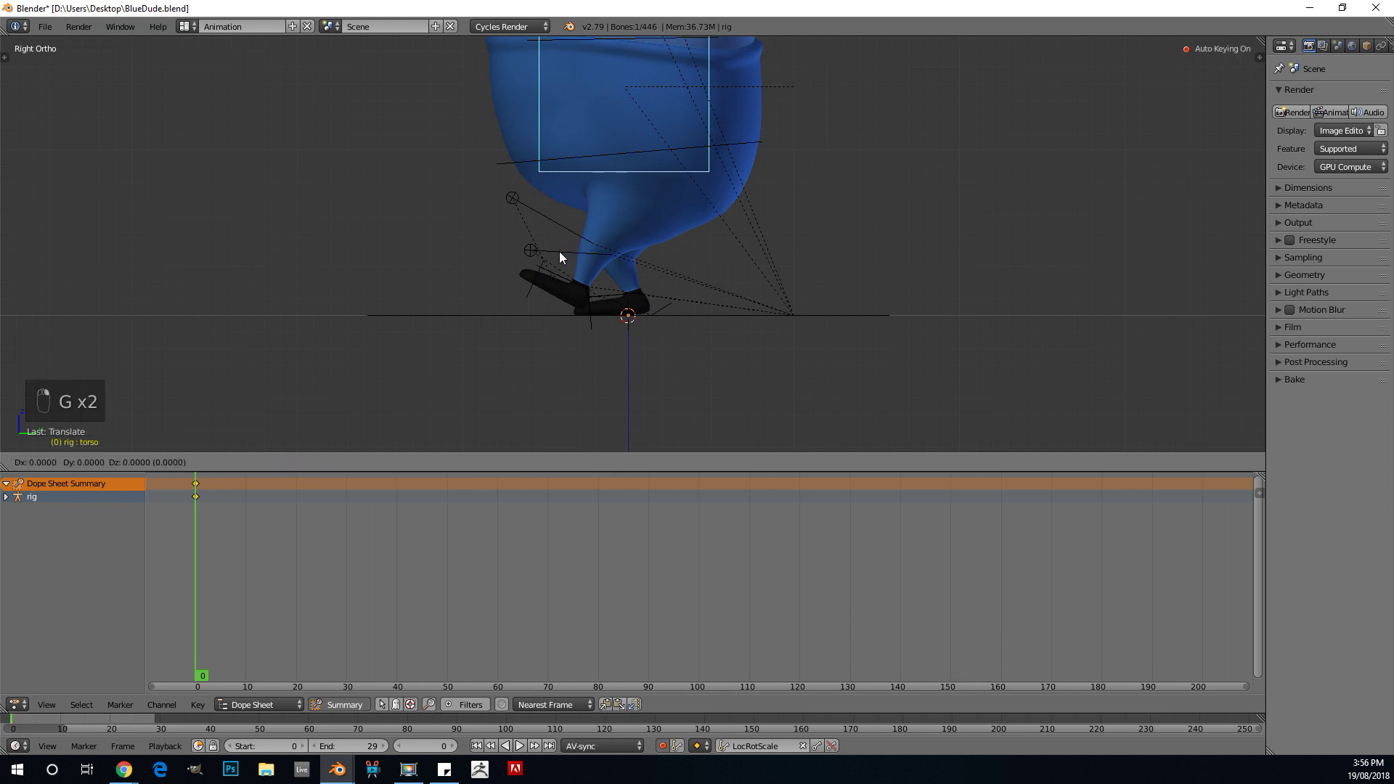
{"action": "left_click", "coordinate": [560, 251]}
{"action": "key", "text": "g"}
{"action": "left_click", "coordinate": [560, 251]}
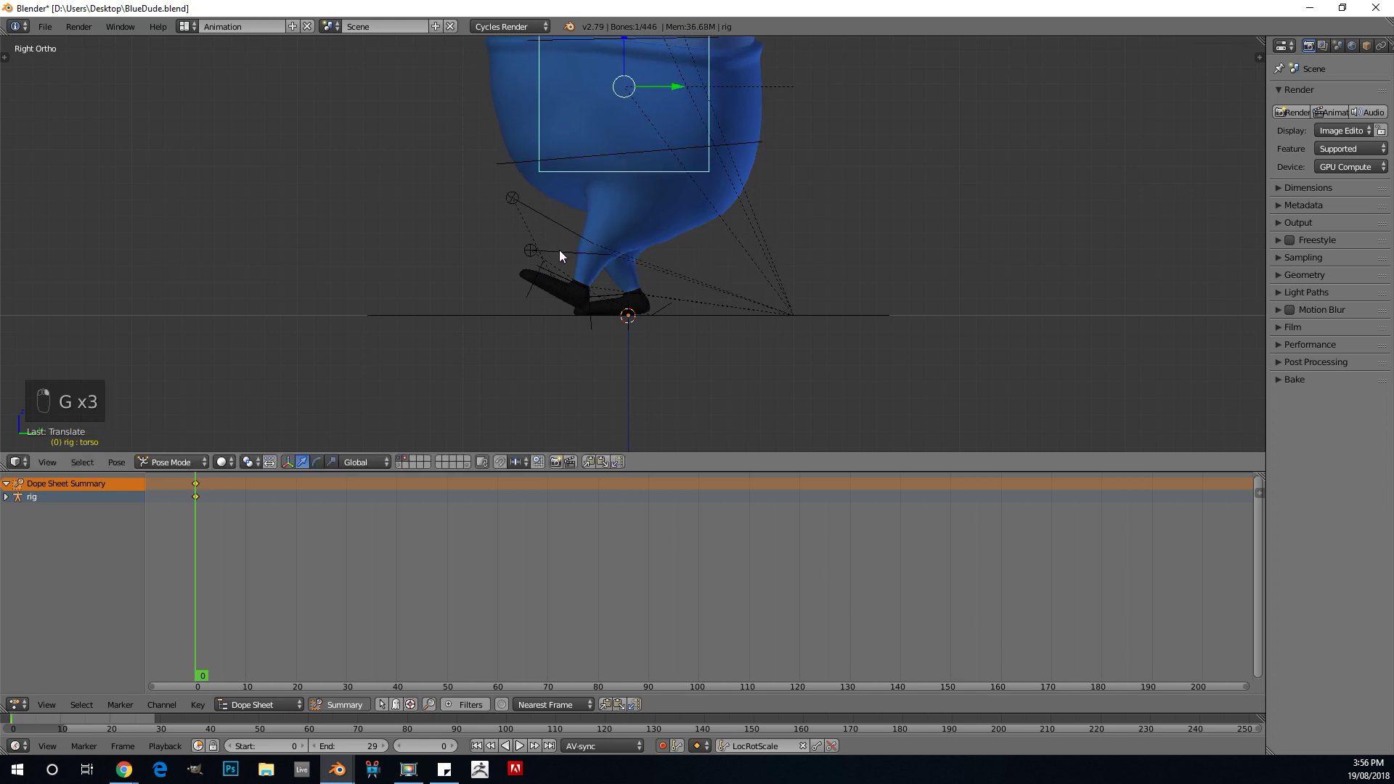
Step: Lower the torso control a little further and bring the left foot control, foot.ik.L, down about 0.018 so its heel meets the ground
{"action": "scroll", "coordinate": [570, 268], "scroll_direction": "up", "scroll_amount": 2}
{"action": "left_click", "coordinate": [525, 275]}
{"action": "key", "text": "g"}
{"action": "left_click", "coordinate": [573, 160]}
{"action": "right_click", "coordinate": [568, 148]}
{"action": "key", "text": "g"}
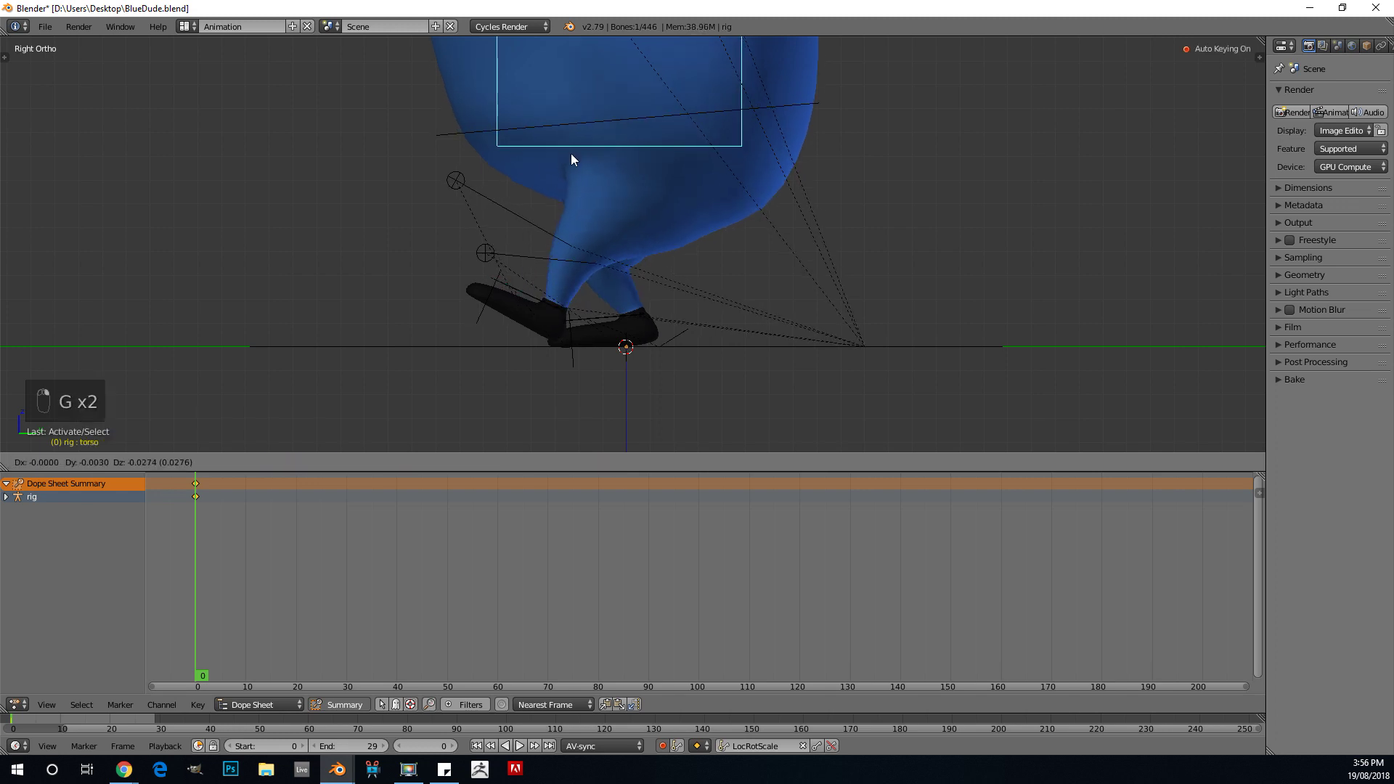
{"action": "left_click", "coordinate": [571, 154]}
{"action": "right_click", "coordinate": [524, 290]}
{"action": "key", "text": "g"}
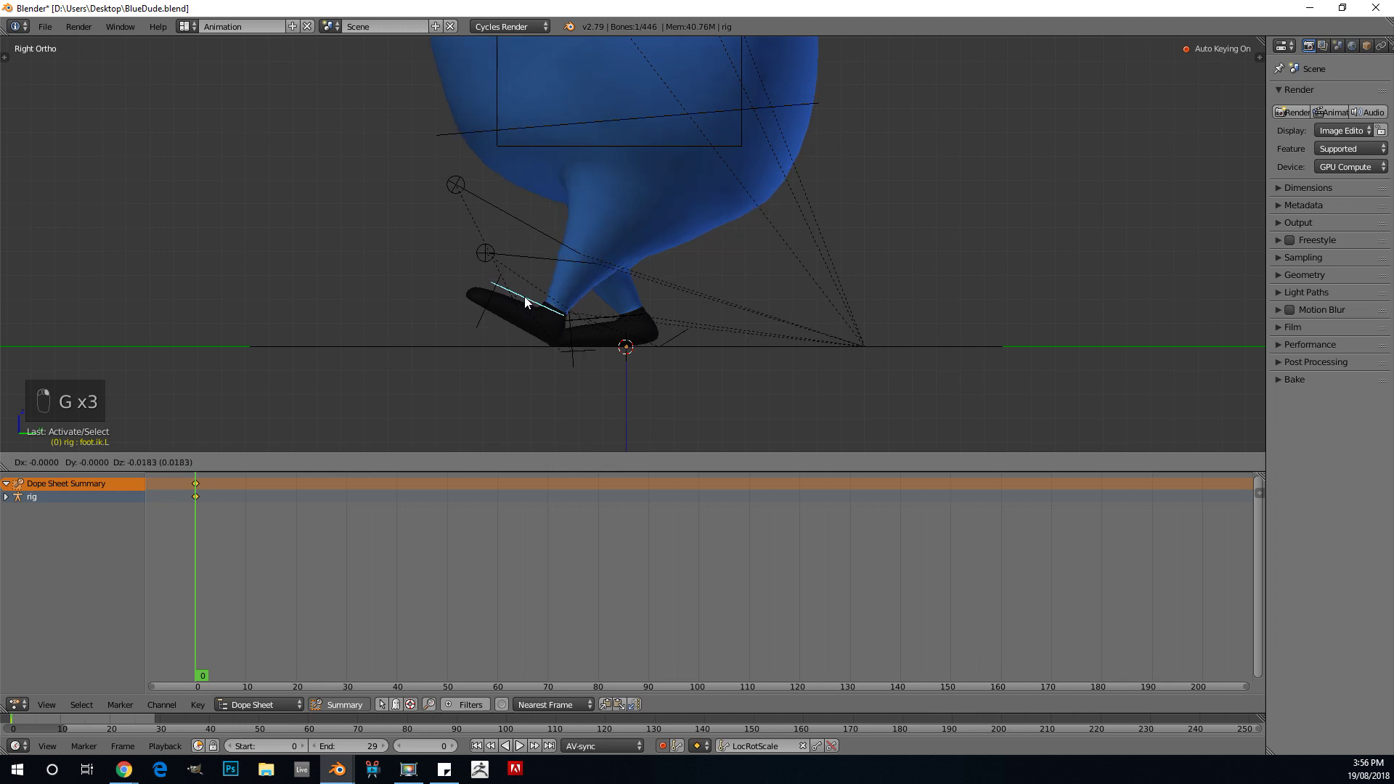
{"action": "left_click", "coordinate": [524, 296]}
Step: In the right orthographic view, move the right foot control, foot.ik.R, backward about 0.32 behind the body
{"action": "scroll", "coordinate": [592, 220], "scroll_direction": "down", "scroll_amount": 4}
{"action": "middle_click_drag", "start_coordinate": [593, 223], "coordinate": [550, 276]}
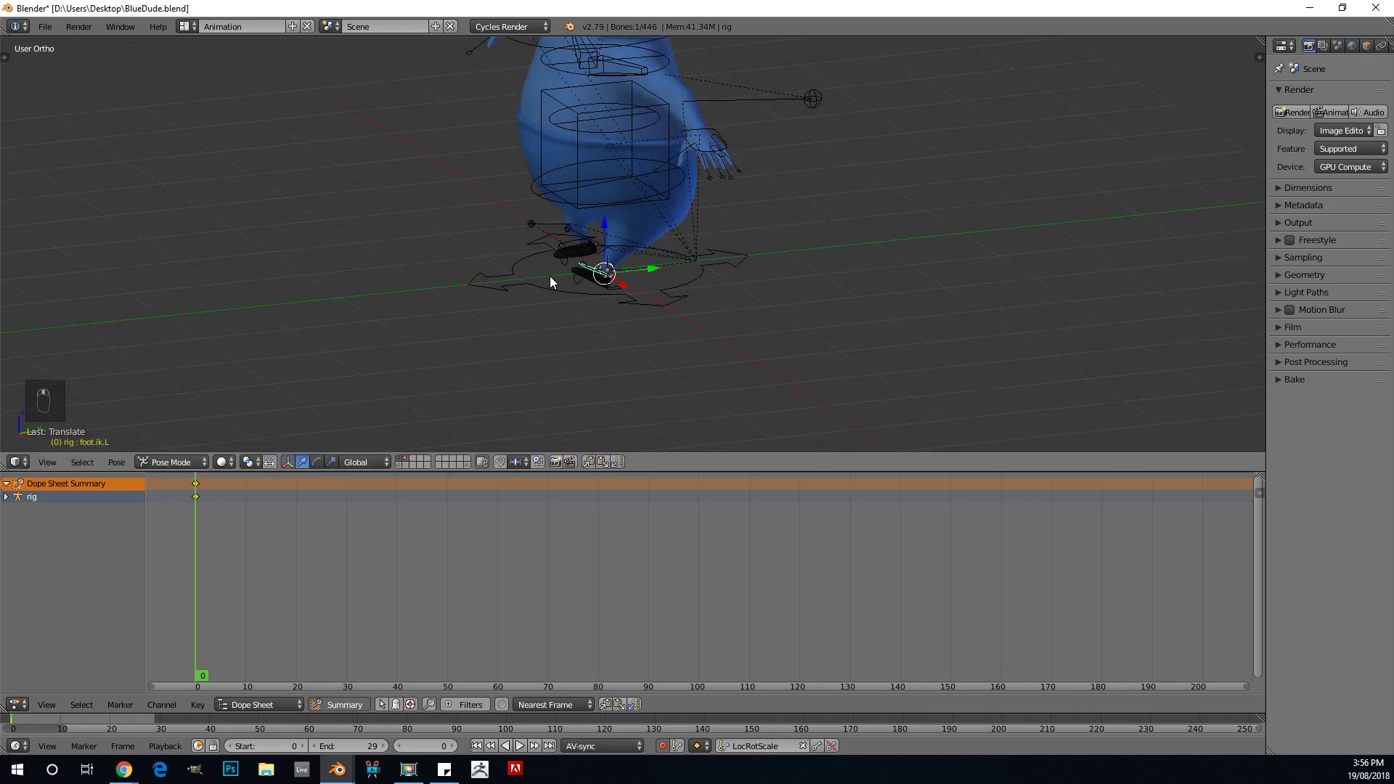
{"action": "key", "text": "KP_3"}
{"action": "scroll", "coordinate": [661, 260], "scroll_direction": "up", "scroll_amount": 2}
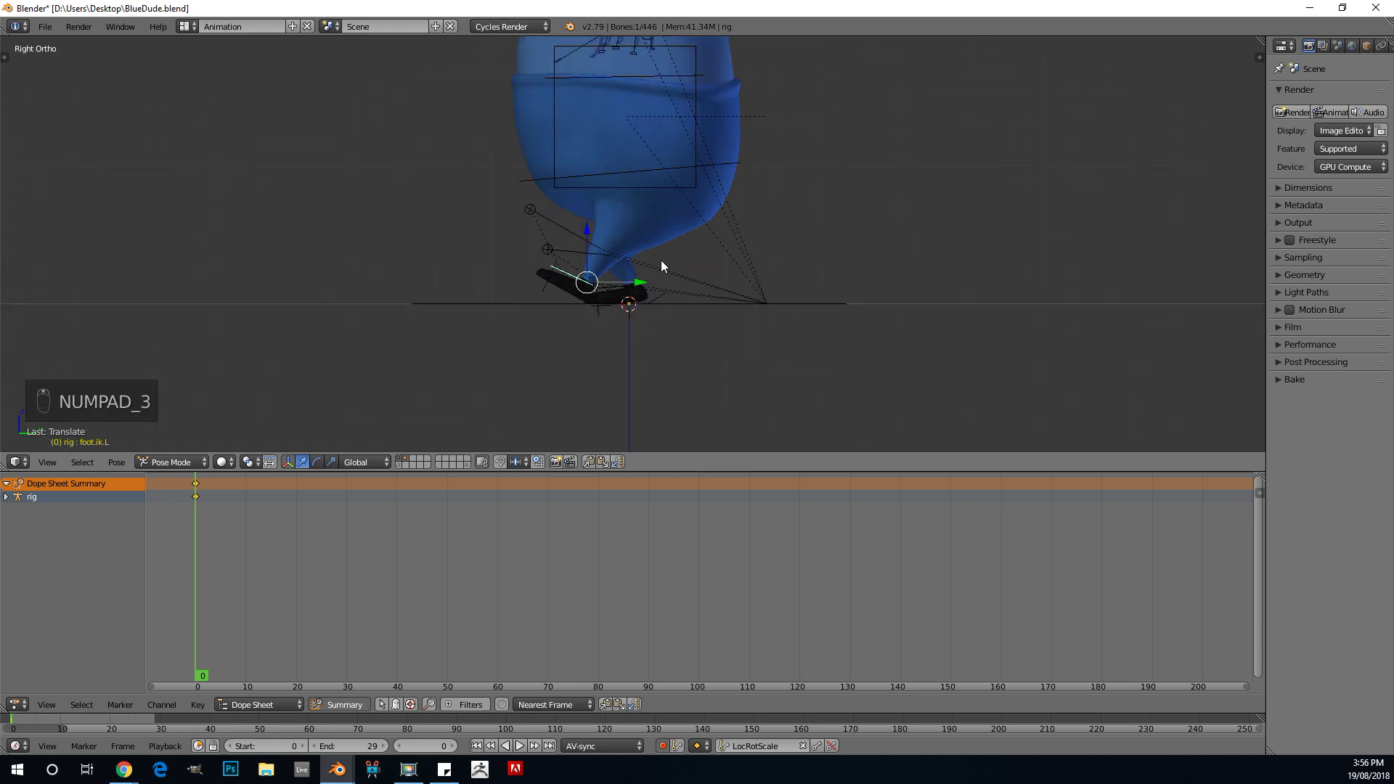
{"action": "middle_click_drag", "start_coordinate": [672, 269], "coordinate": [584, 346]}
{"action": "right_click", "coordinate": [486, 227]}
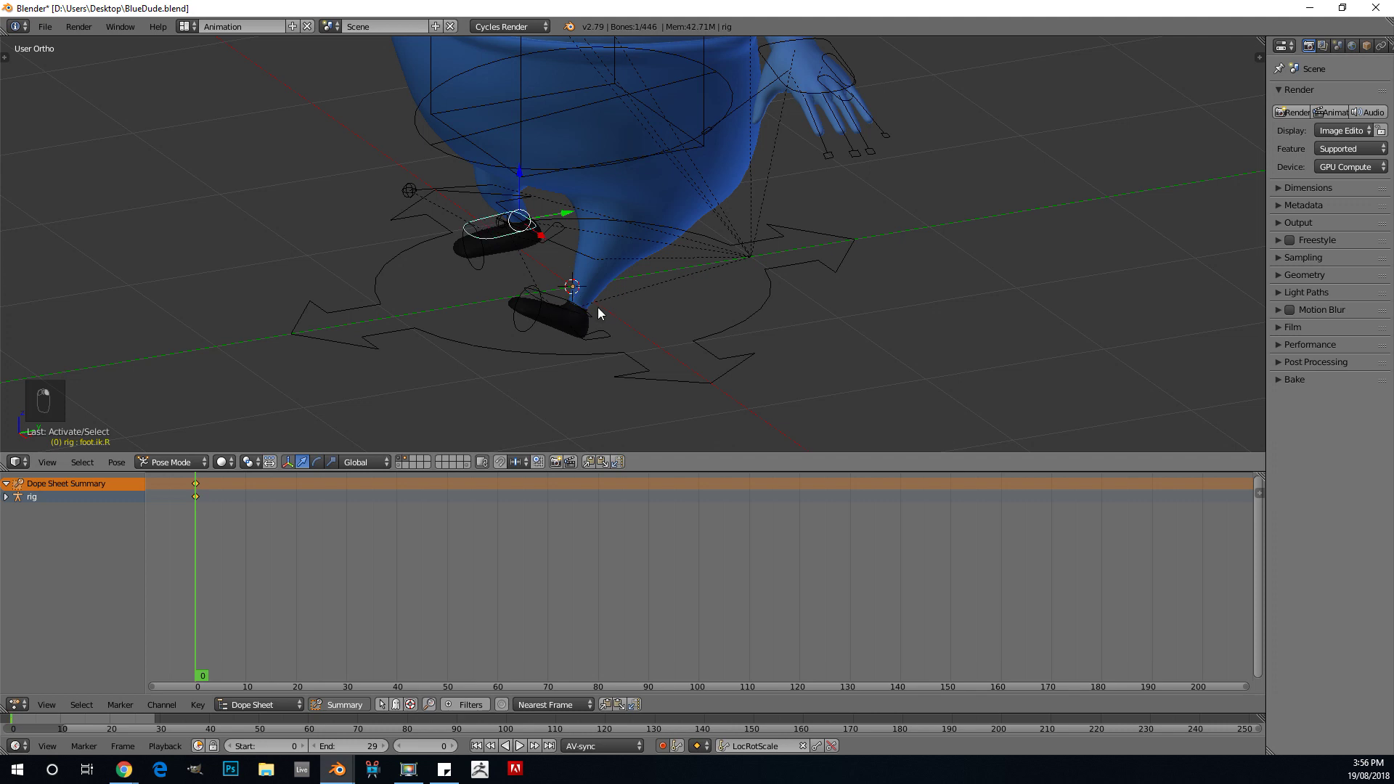
{"action": "key", "text": "KP_3"}
{"action": "key", "text": "g"}
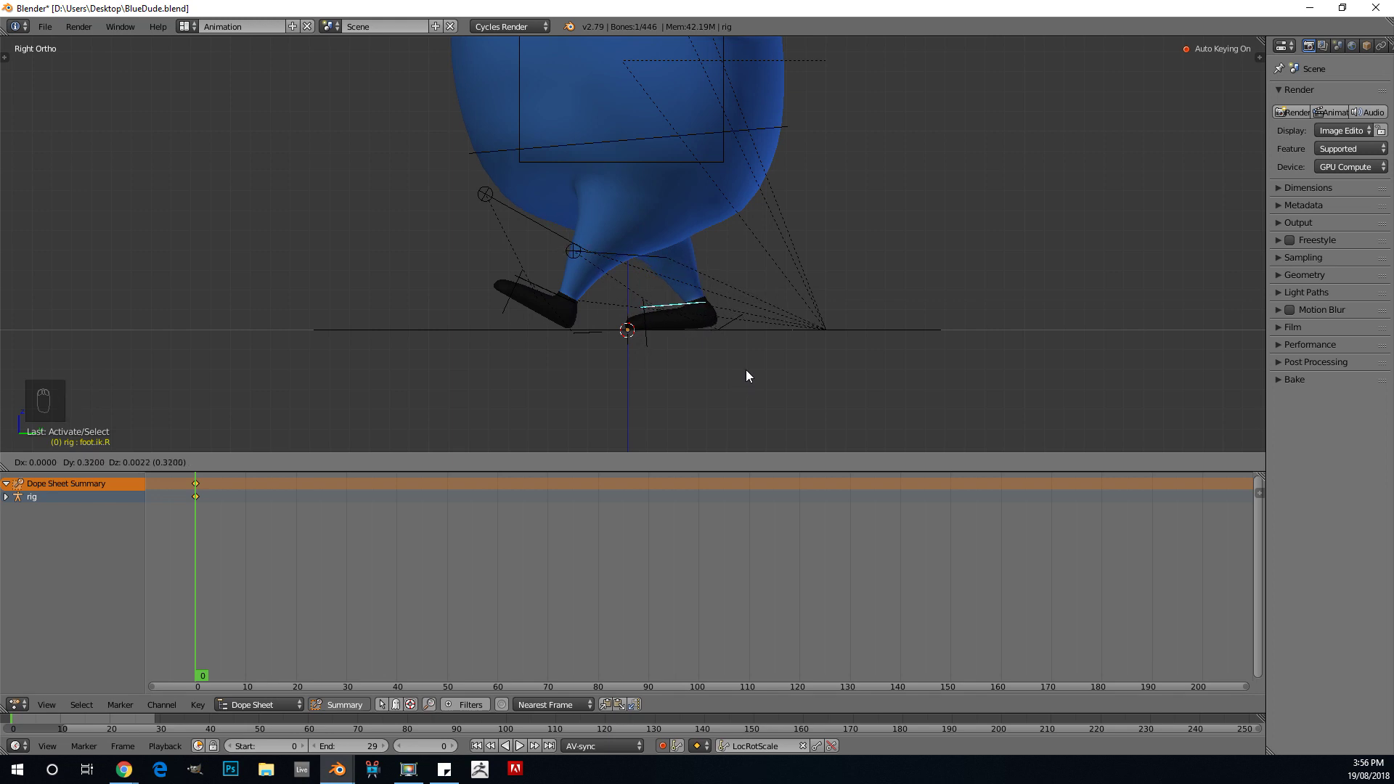
{"action": "left_click", "coordinate": [747, 369]}
Step: In the front view, rotate the left hand control, hand.ik.L, downward about 48° and lower it beside the hip
{"action": "scroll", "coordinate": [673, 234], "scroll_direction": "down", "scroll_amount": 5}
{"action": "scroll", "coordinate": [654, 289], "scroll_direction": "up", "scroll_amount": 3}
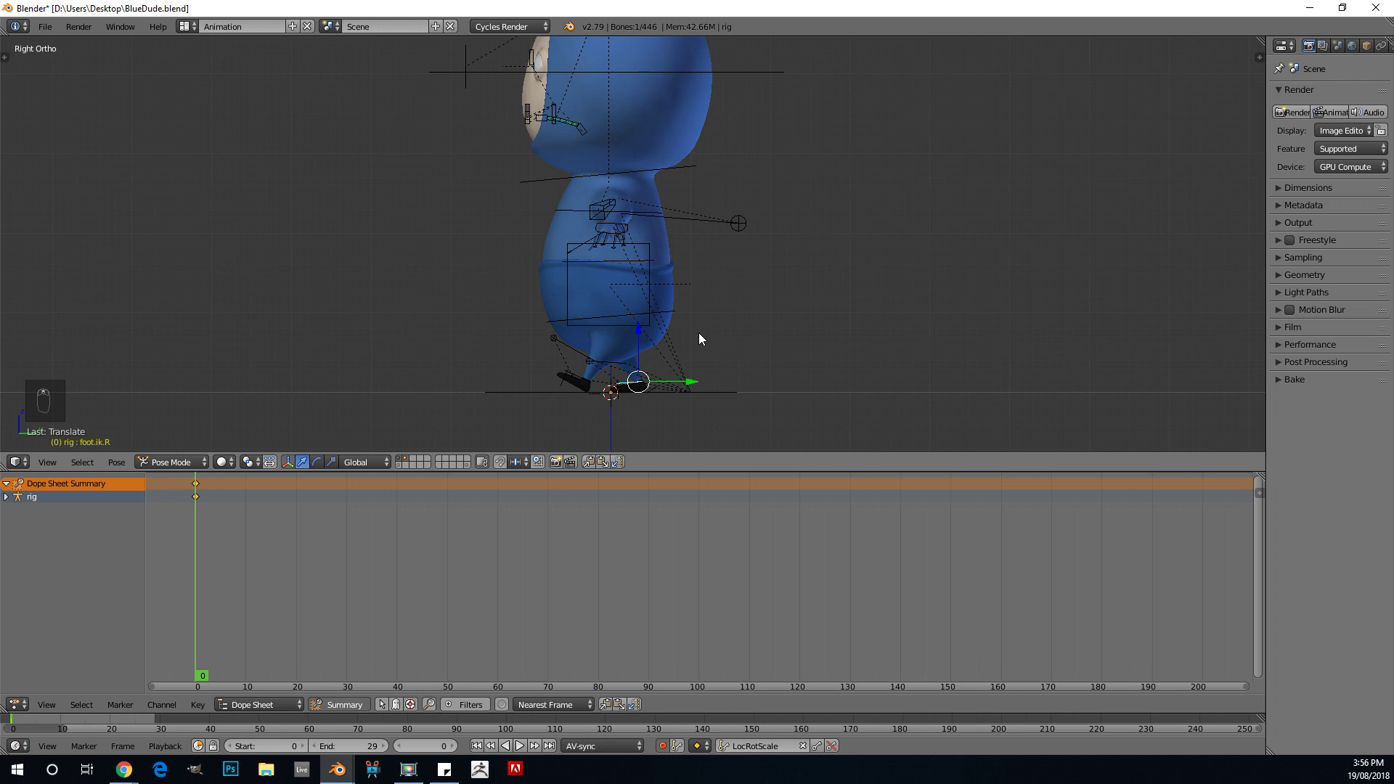
{"action": "key", "text": "KP_1"}
{"action": "right_click", "coordinate": [784, 232]}
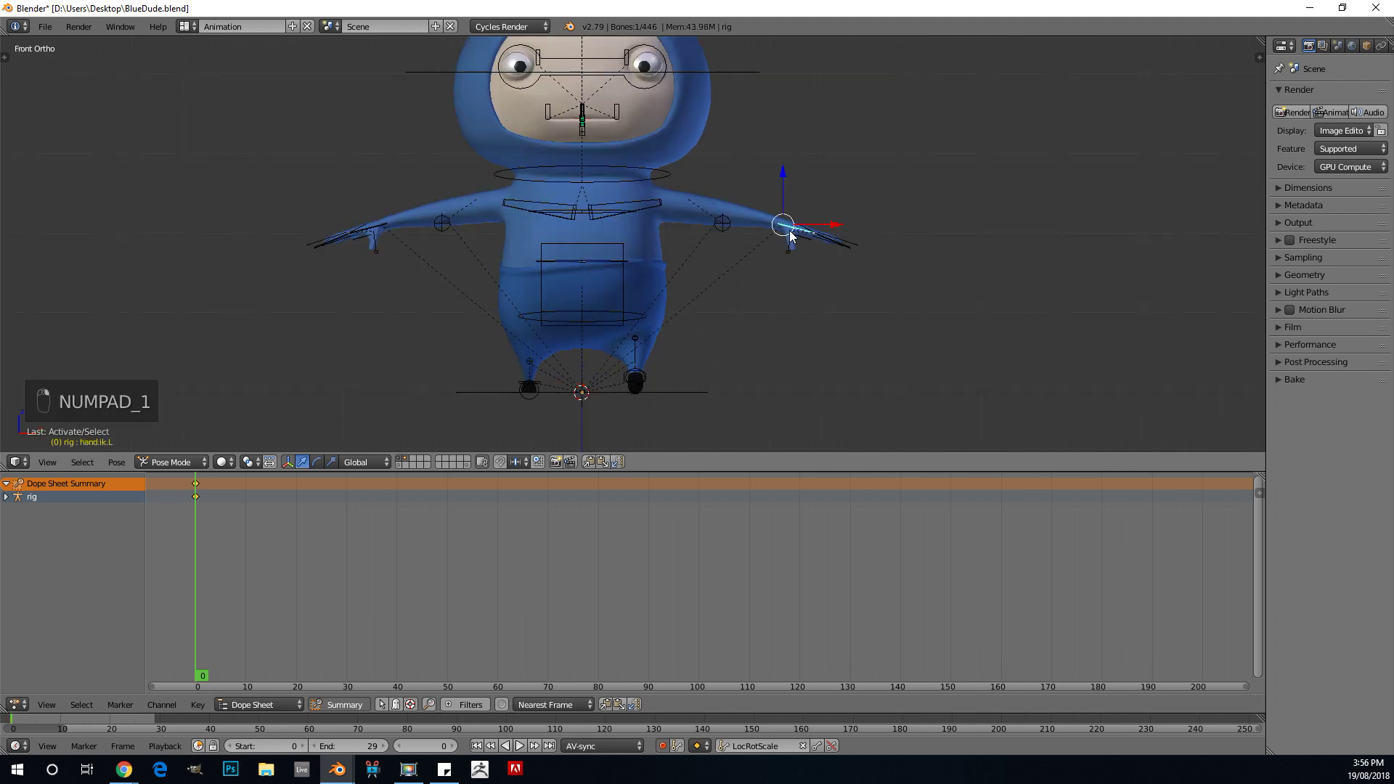
{"action": "scroll", "coordinate": [793, 231], "scroll_direction": "up", "scroll_amount": 1}
{"action": "key", "text": "r"}
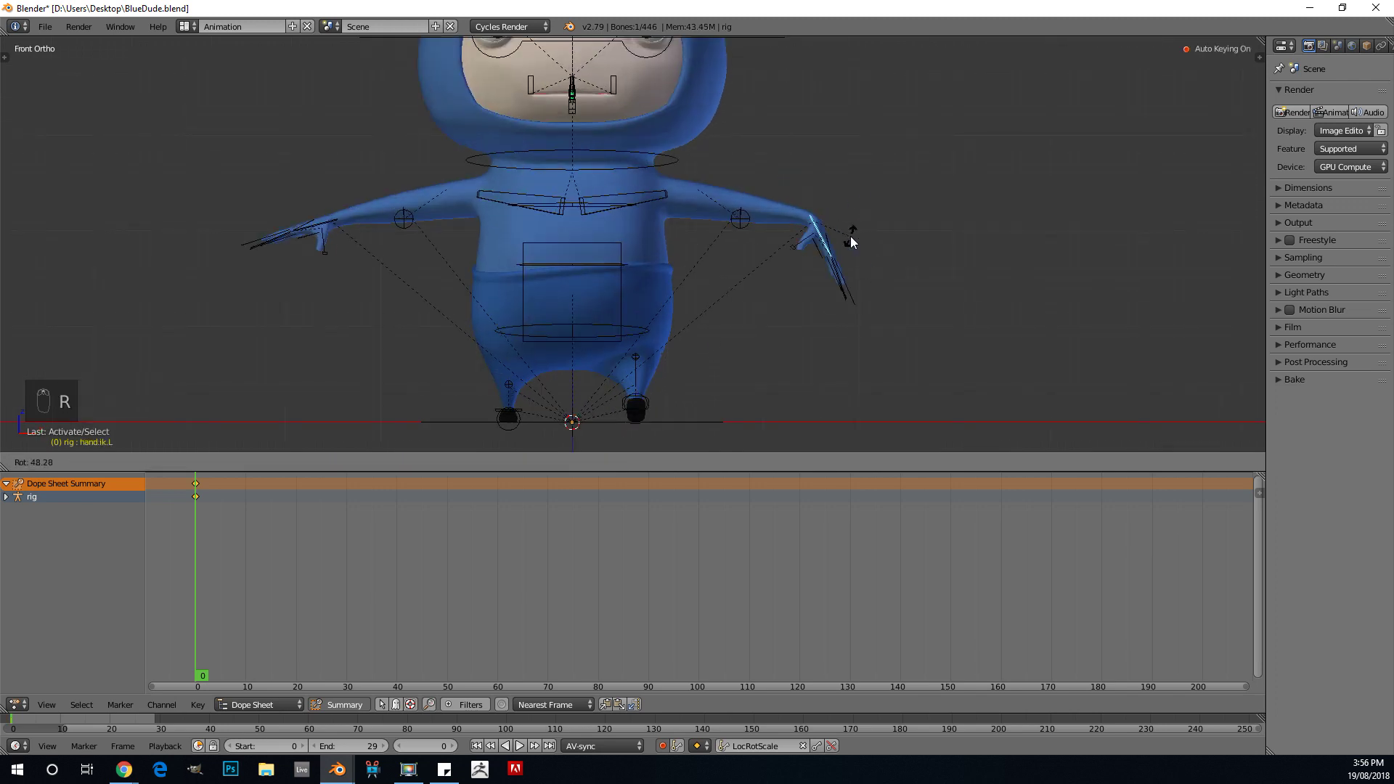
{"action": "left_click", "coordinate": [848, 237]}
{"action": "key", "text": "g"}
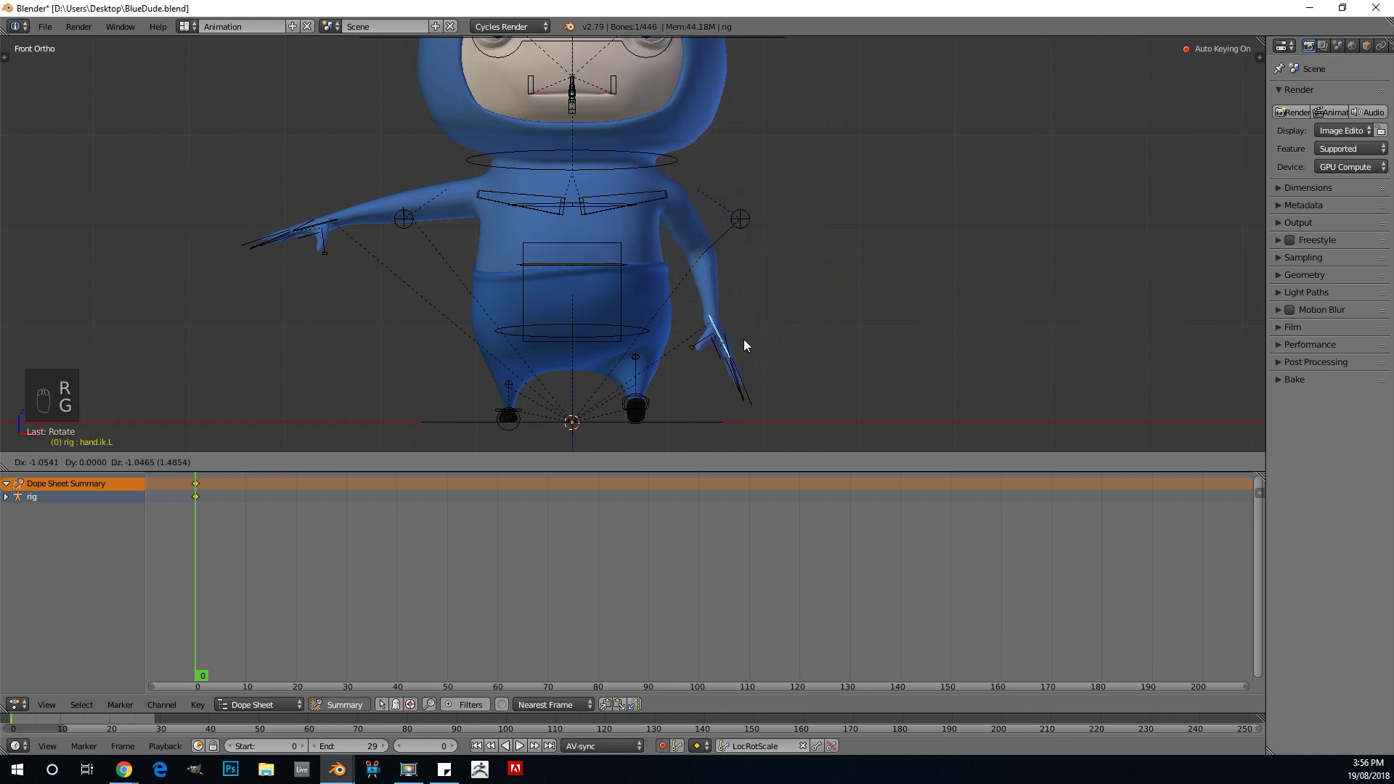
{"action": "left_click", "coordinate": [725, 316]}
Step: Move the left elbow target, elbow_target.ik.L, inward and down beside the lowered left arm
{"action": "right_click", "coordinate": [738, 219]}
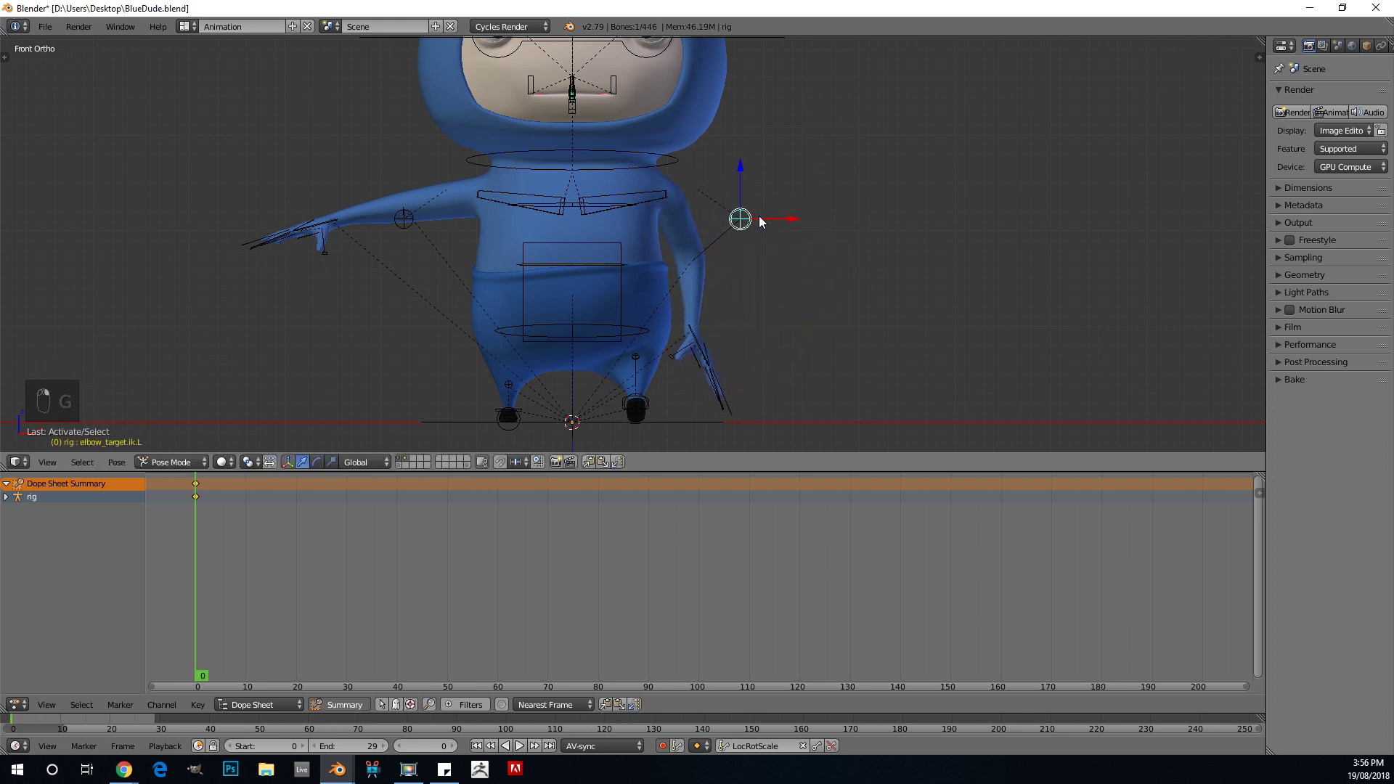
{"action": "key", "text": "g"}
{"action": "left_click", "coordinate": [699, 257]}
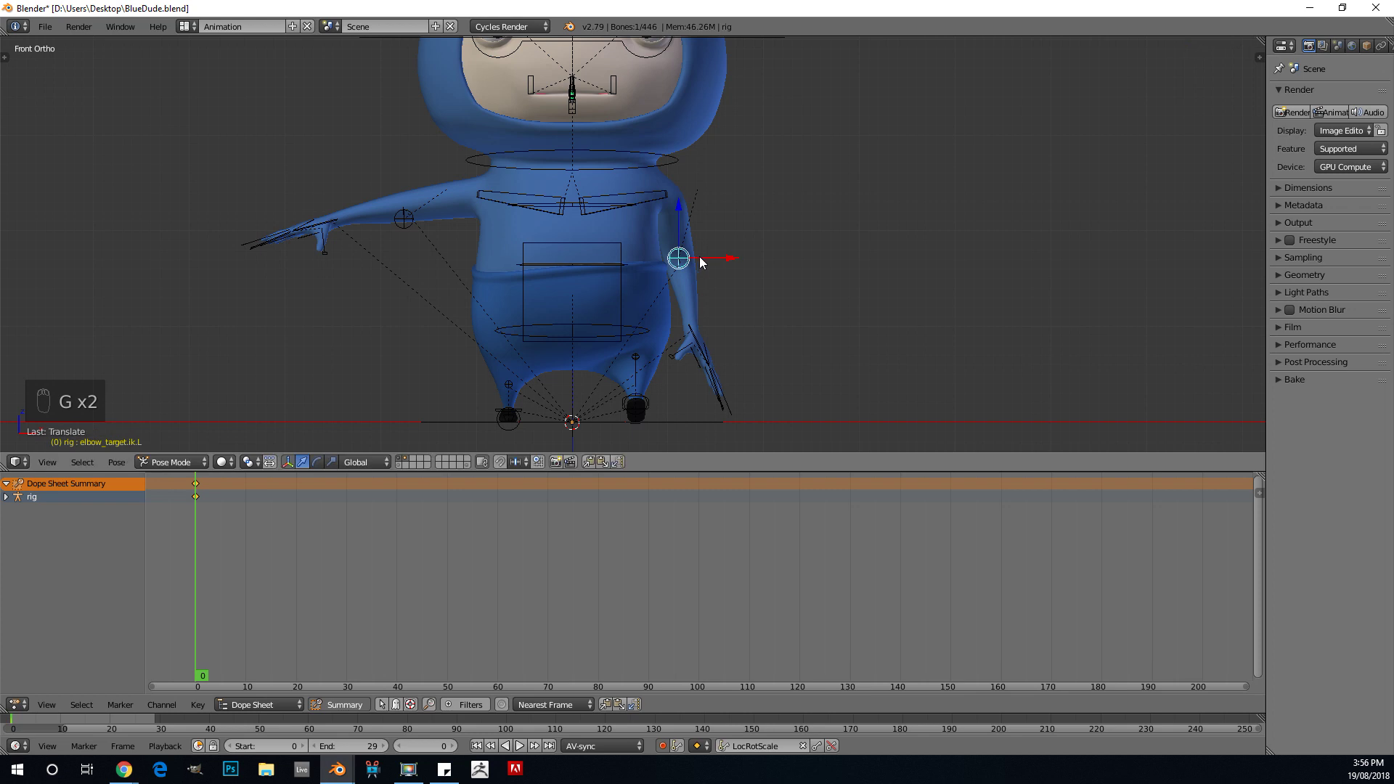
Step: In the right view, swing the left hand control, hand.ik.L, backward behind the torso and rotate it so the fingers tilt back slightly
{"action": "key", "text": "KP_3"}
{"action": "middle_click_drag", "start_coordinate": [652, 312], "coordinate": [634, 250], "text": "shift"}
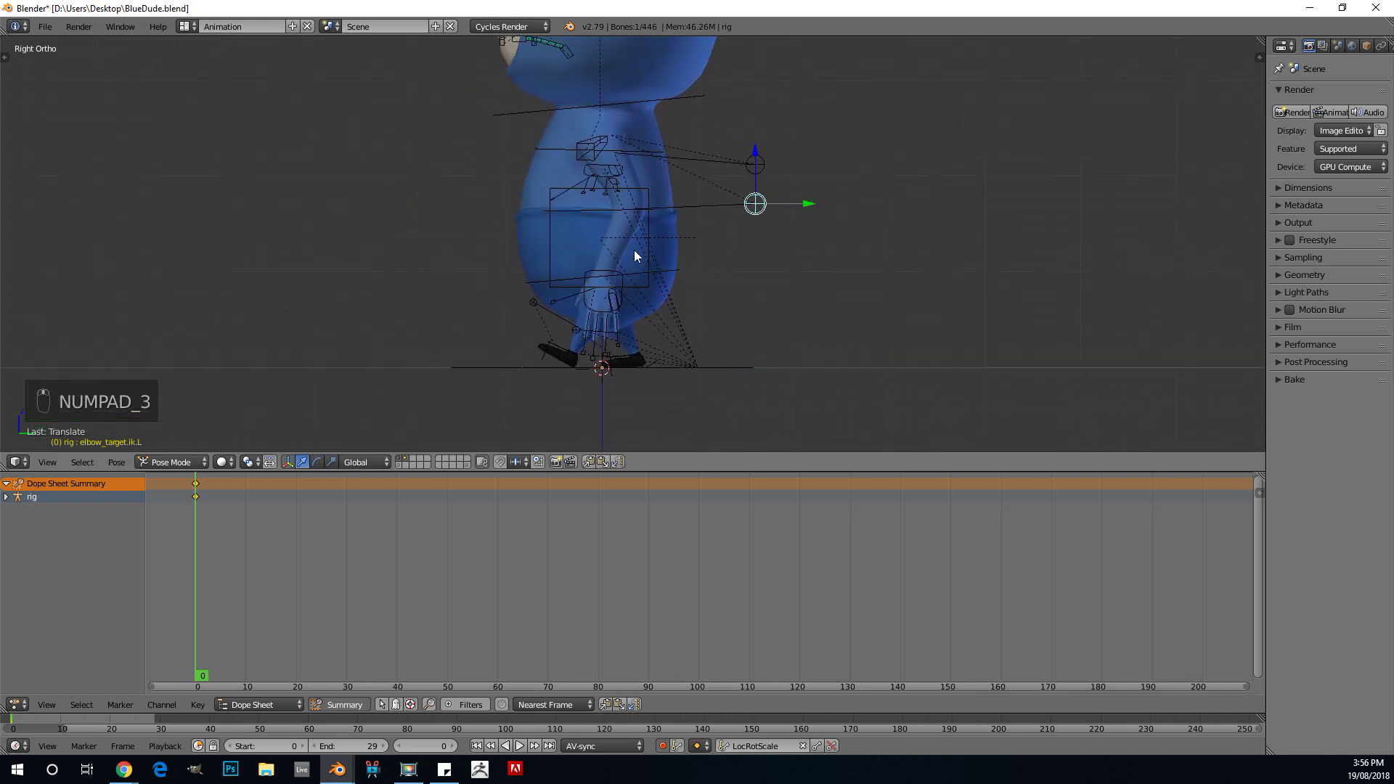
{"action": "scroll", "coordinate": [617, 276], "scroll_direction": "up", "scroll_amount": 2}
{"action": "right_click", "coordinate": [618, 284]}
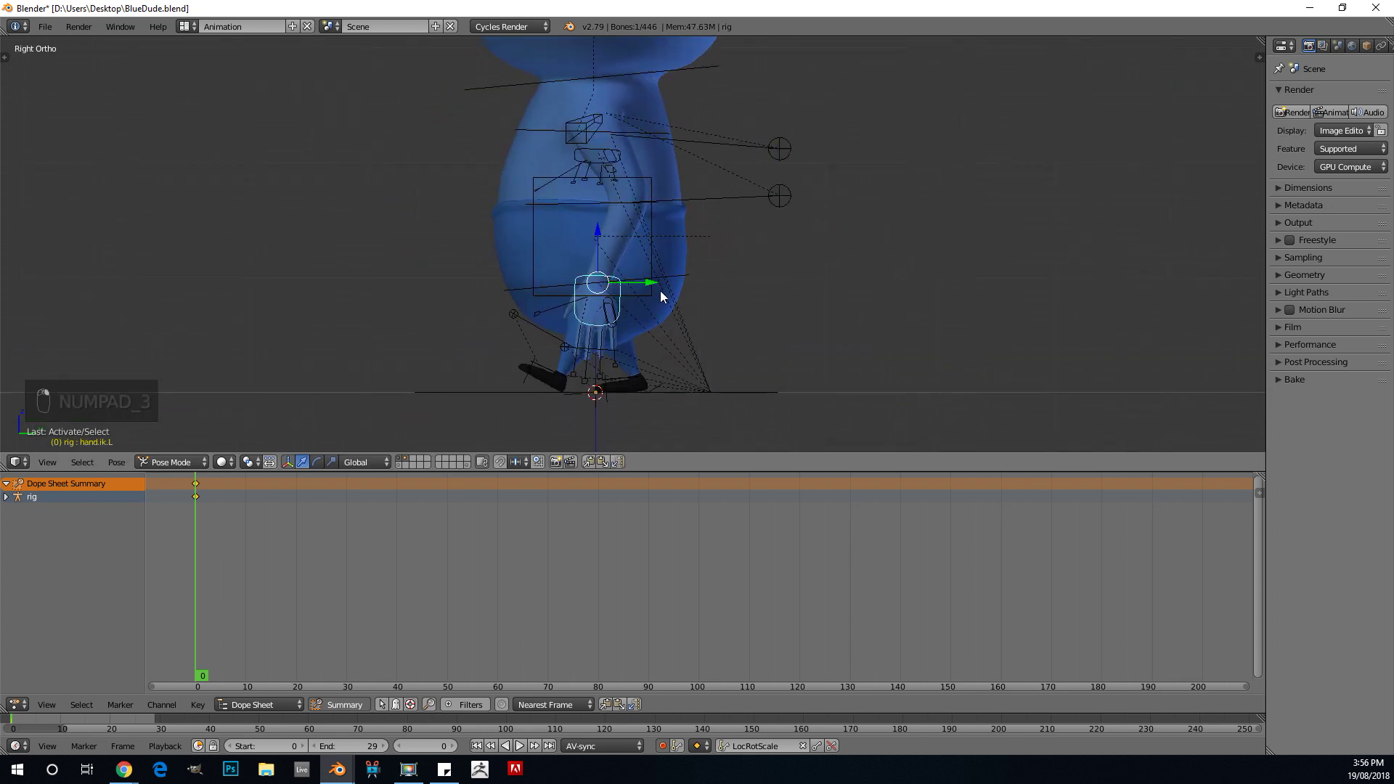
{"action": "key", "text": "g"}
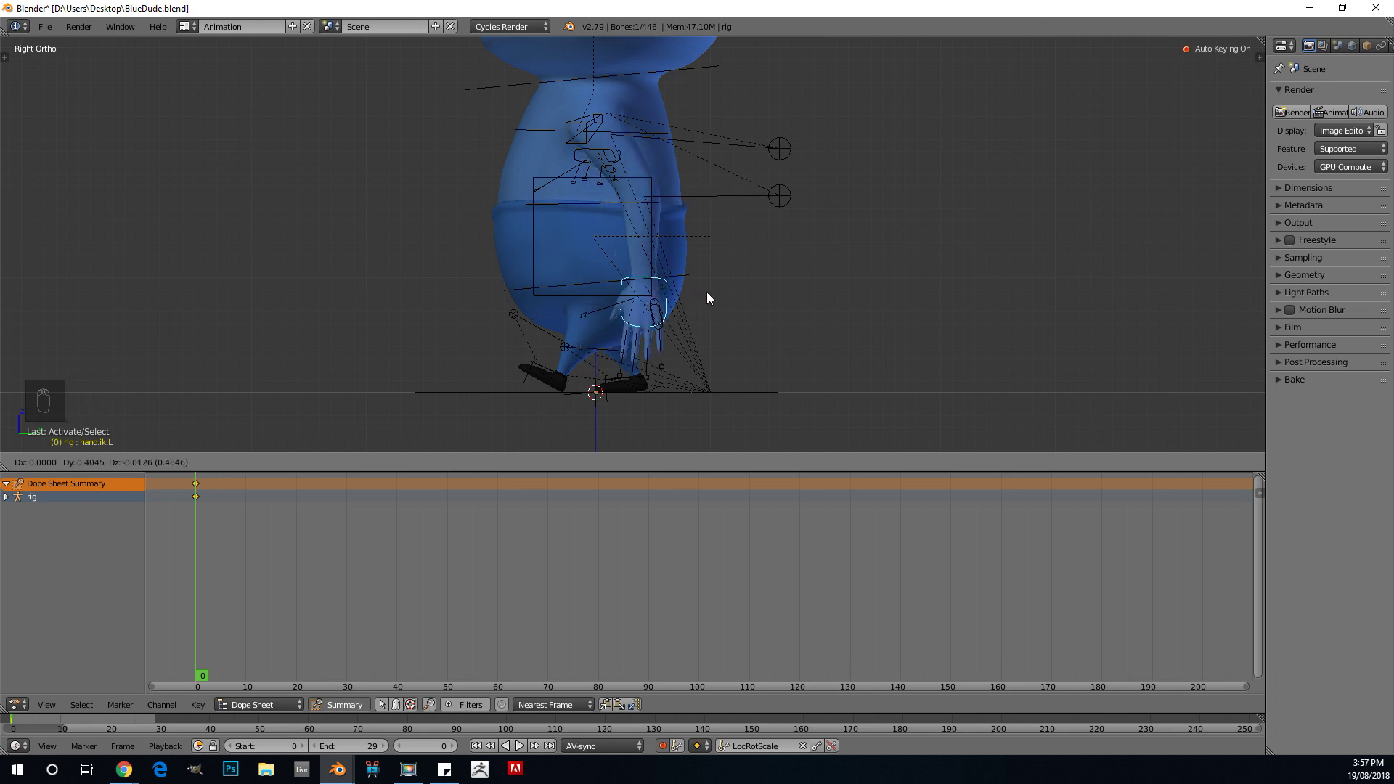
{"action": "left_click", "coordinate": [708, 292]}
{"action": "key", "text": "r"}
{"action": "left_click", "coordinate": [794, 312]}
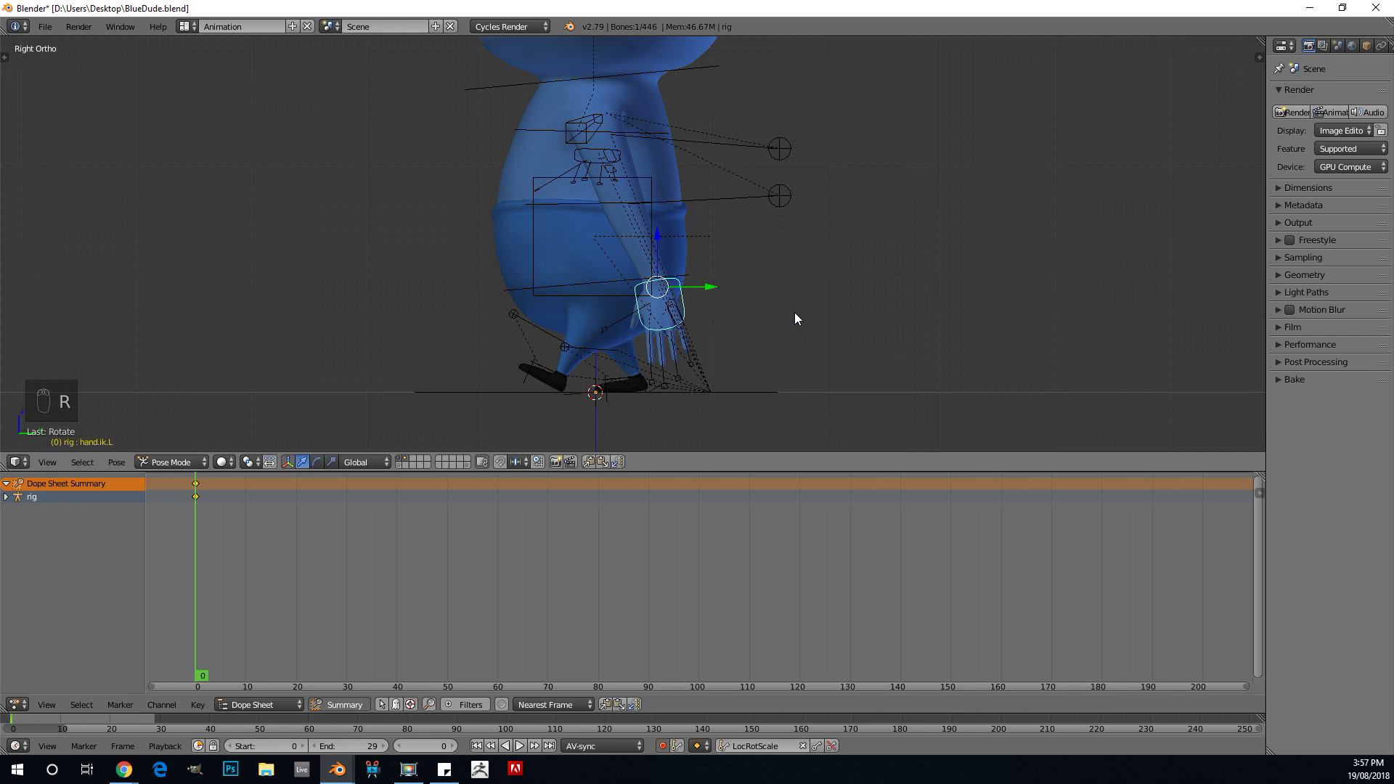
{"action": "key", "text": "g"}
{"action": "left_click", "coordinate": [781, 305]}
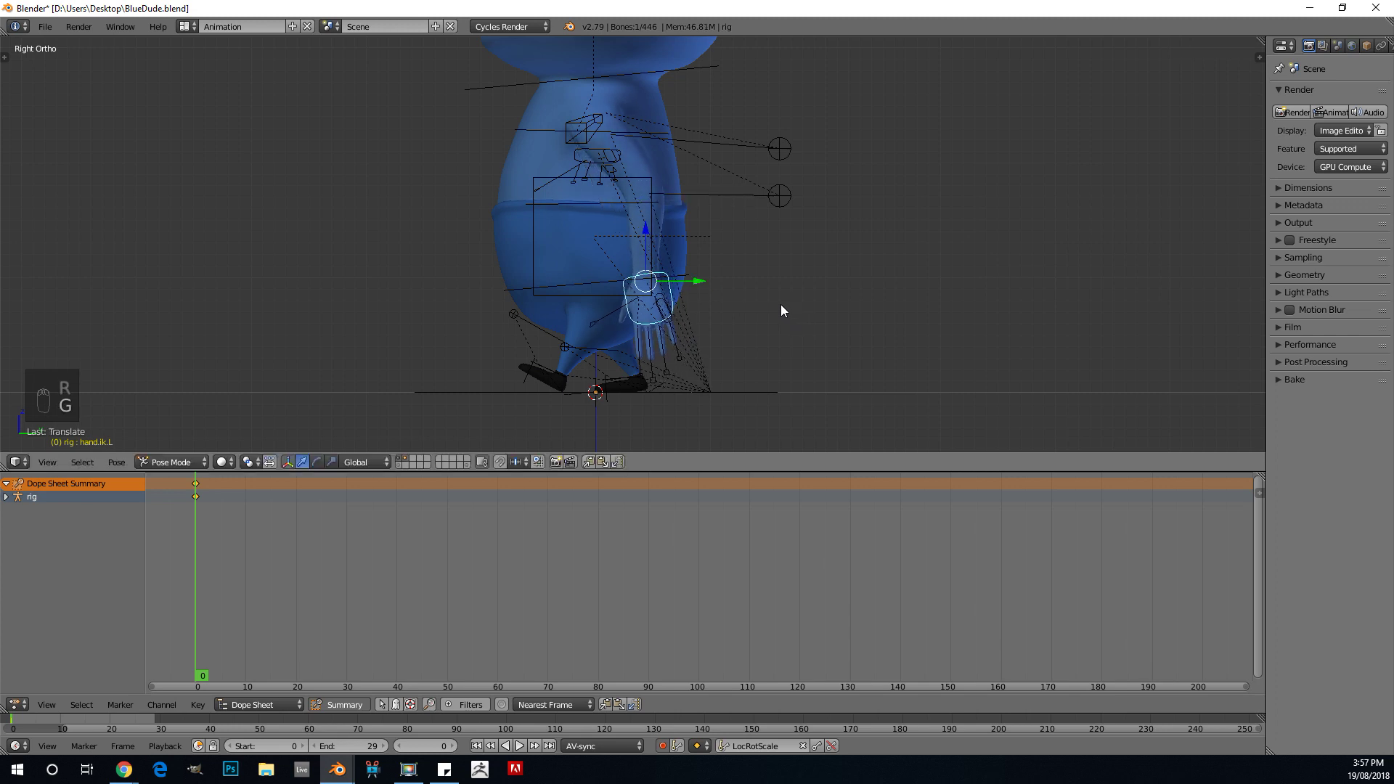
{"action": "key", "text": "g"}
{"action": "left_click", "coordinate": [683, 294]}
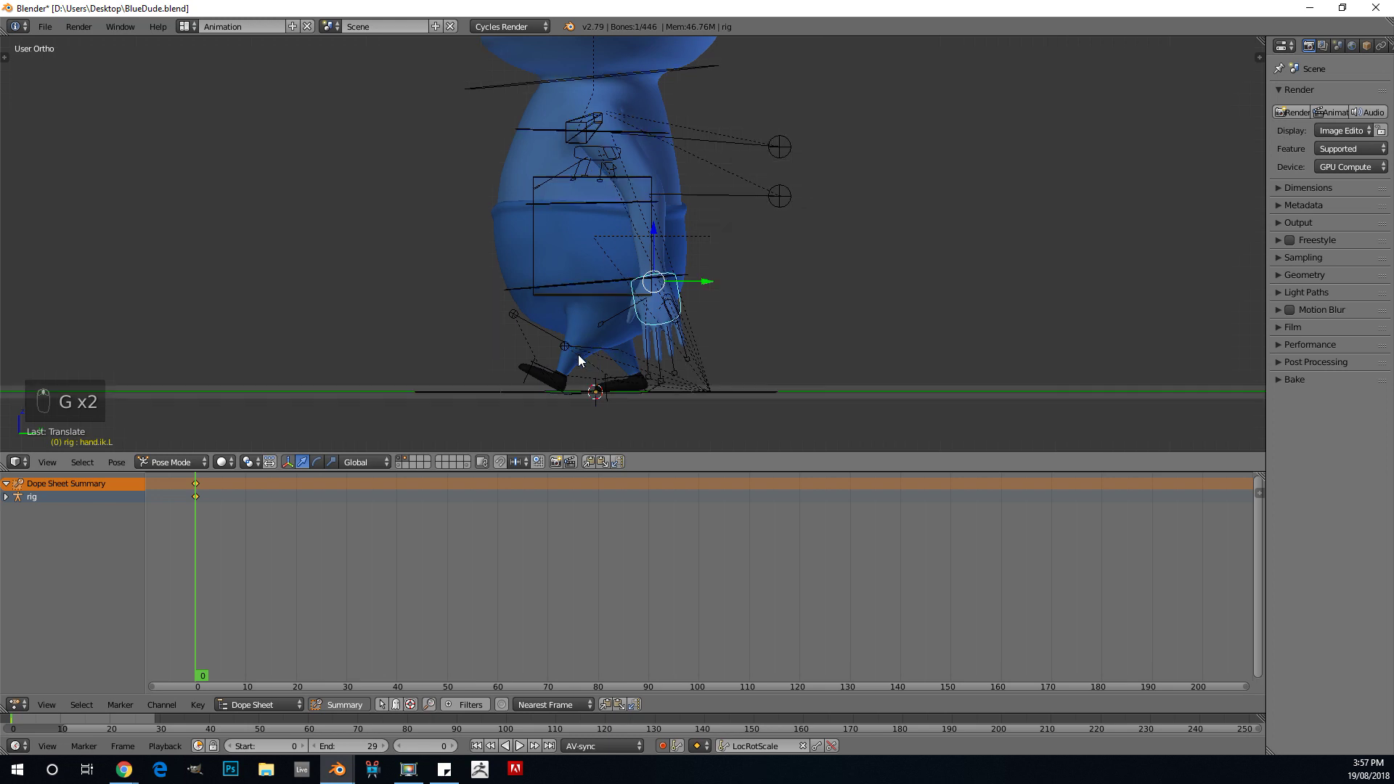
Step: In the front view, rotate the left hand control about 26° so the fingers point straight down, and shift it slightly outward
{"action": "middle_click_drag", "start_coordinate": [573, 364], "coordinate": [629, 369]}
{"action": "middle_click_drag", "start_coordinate": [742, 193], "coordinate": [549, 298]}
{"action": "key", "text": "KP_1"}
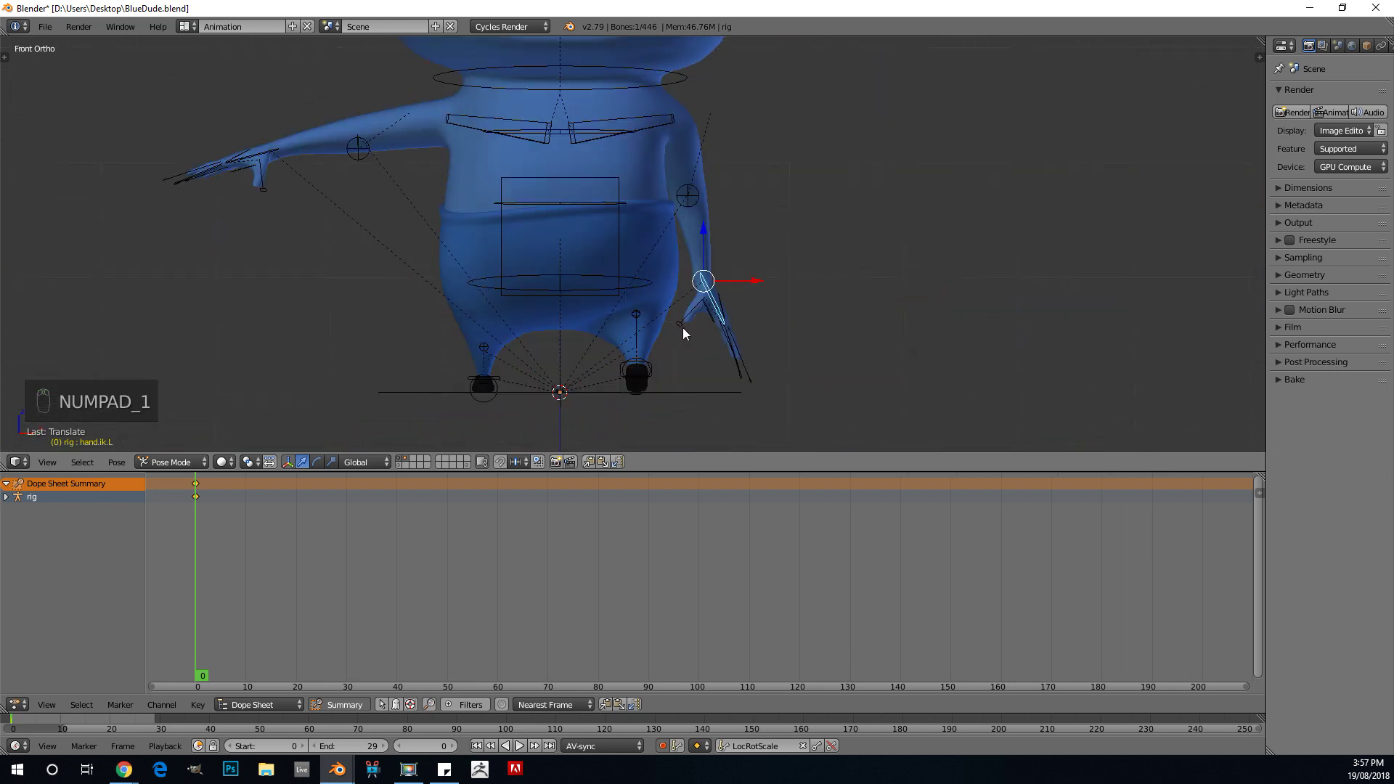
{"action": "key", "text": "r"}
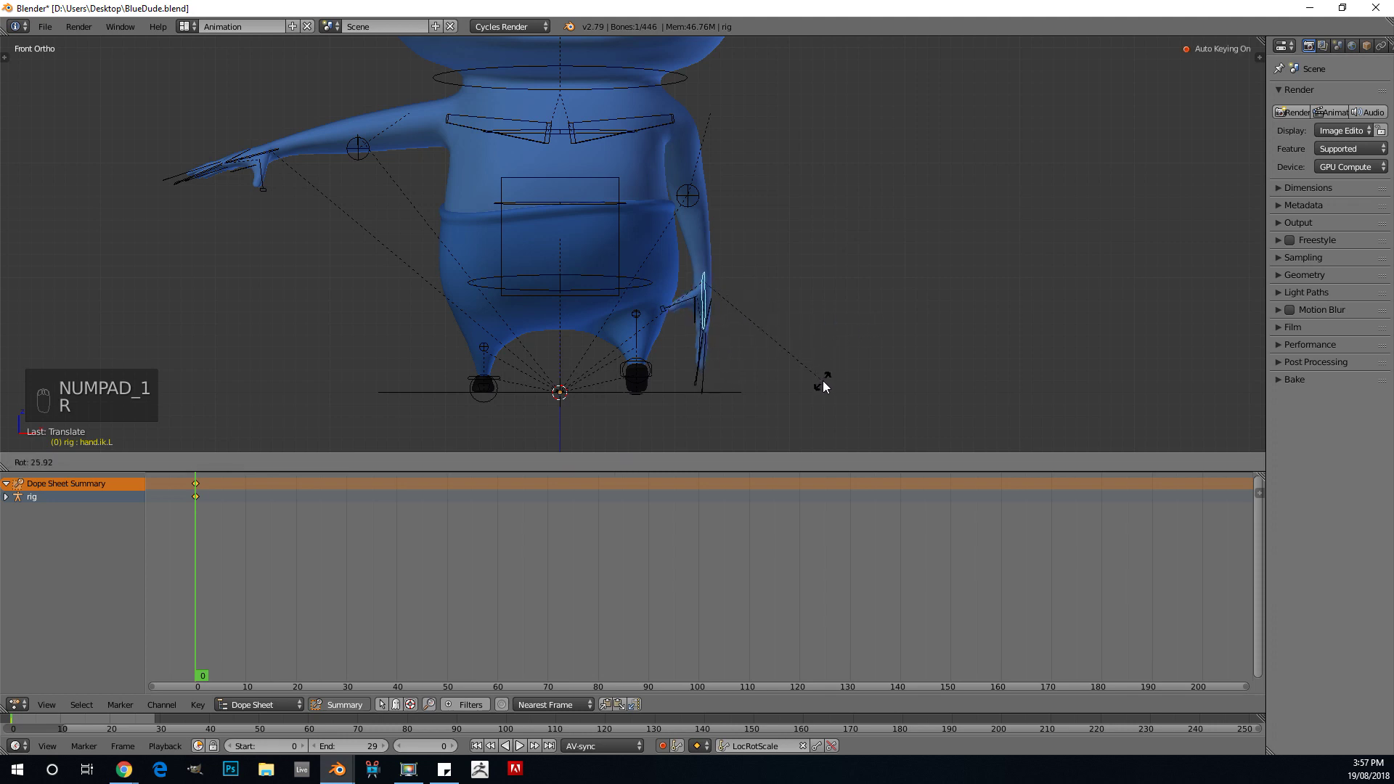
{"action": "right_click", "coordinate": [822, 380]}
{"action": "key", "text": "g"}
{"action": "left_click", "coordinate": [748, 302]}
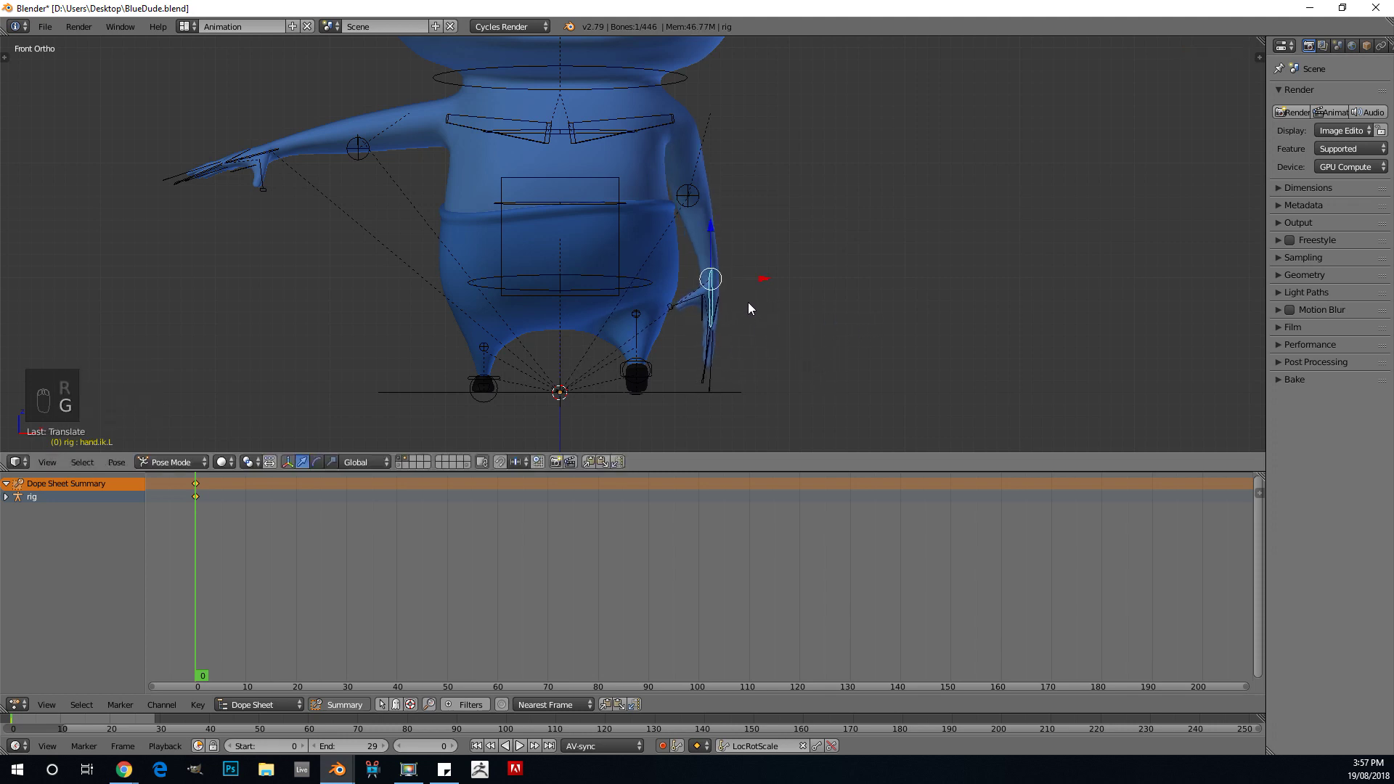
Step: Rotate the left thumb control, thumb.L, downward toward the hand
{"action": "key", "text": "KP_3"}
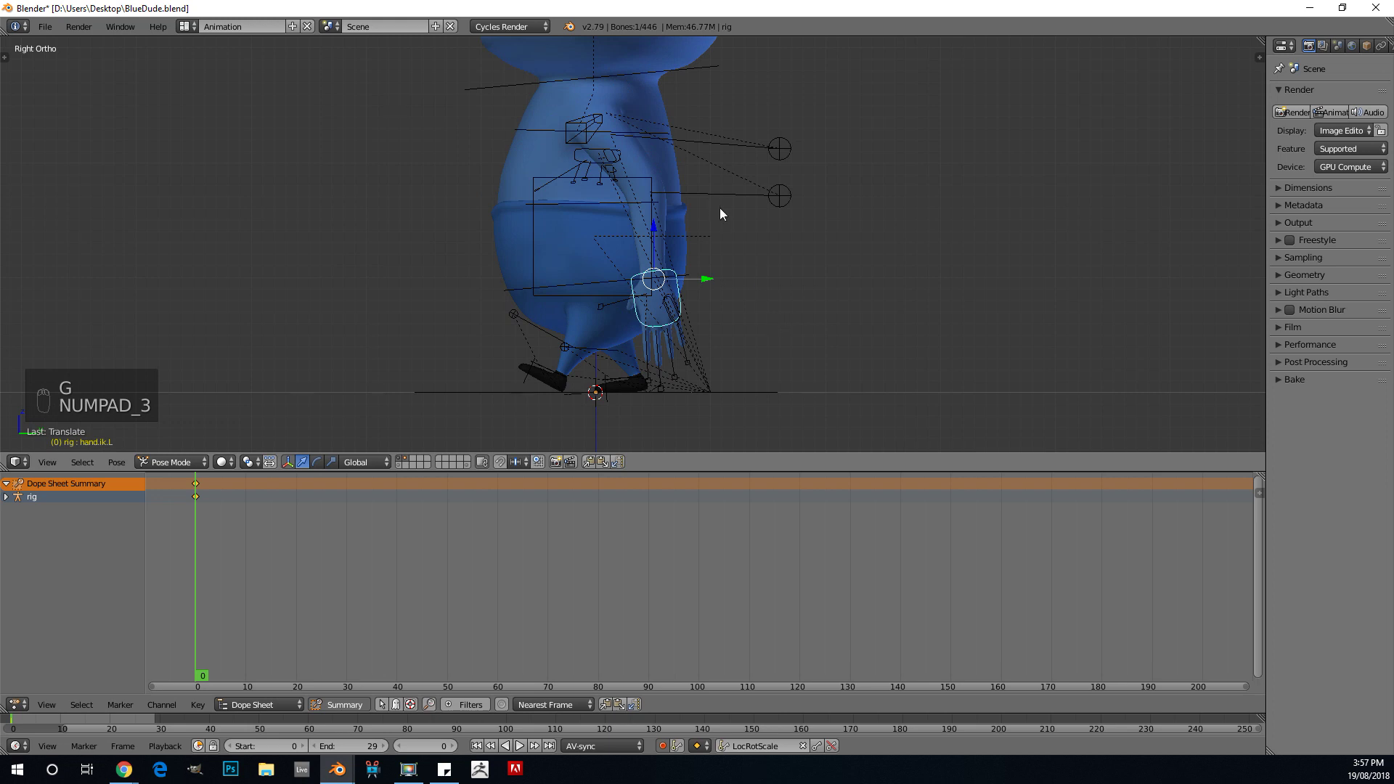
{"action": "middle_click_drag", "start_coordinate": [606, 234], "coordinate": [659, 325]}
{"action": "right_click", "coordinate": [661, 329]}
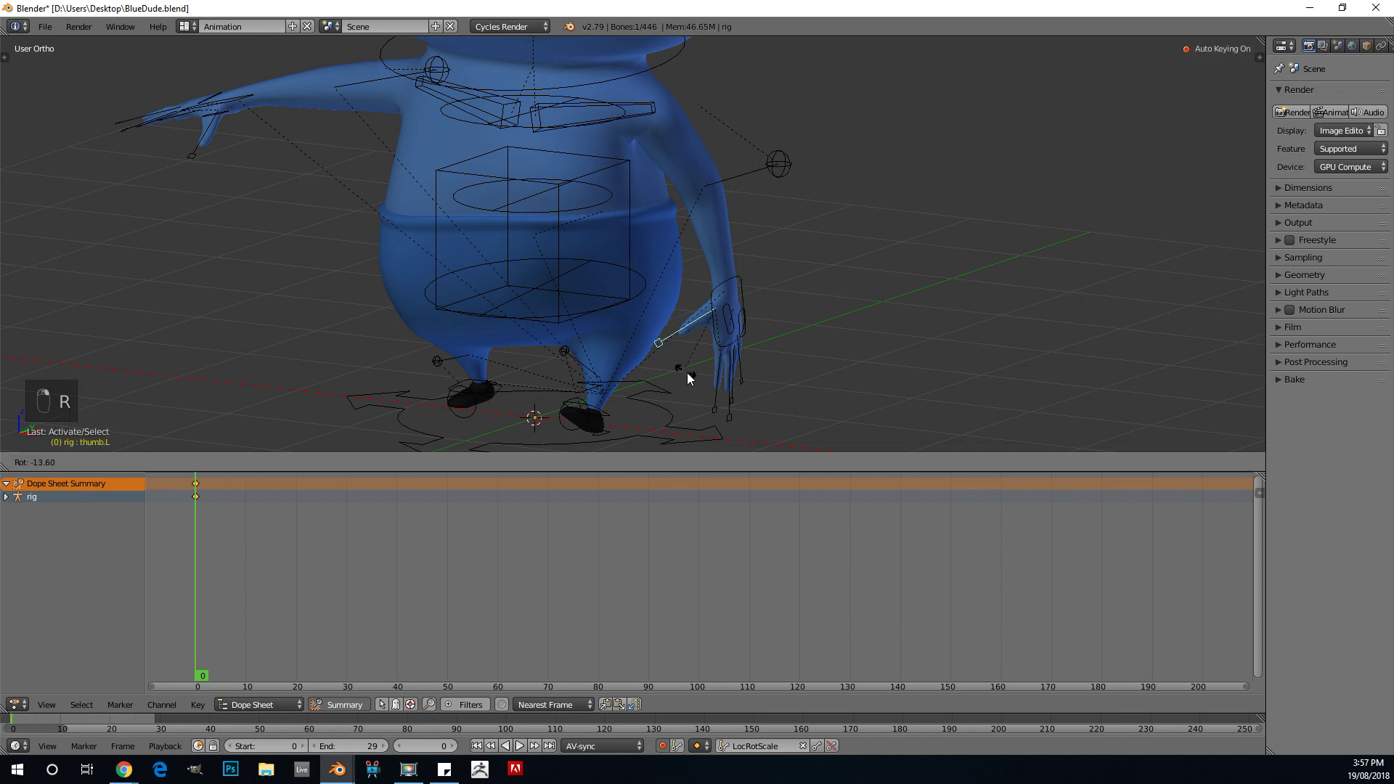
Step: Copy the pose of the left hand control, hand.ik.L, and paste it flipped onto the right hand
{"action": "right_click", "coordinate": [743, 293]}
{"action": "mouse_move", "coordinate": [742, 294]}
{"action": "middle_mouse_down"}
{"action": "mouse_move", "coordinate": [591, 286]}
{"action": "mouse_move", "coordinate": [752, 273]}
{"action": "middle_mouse_up"}
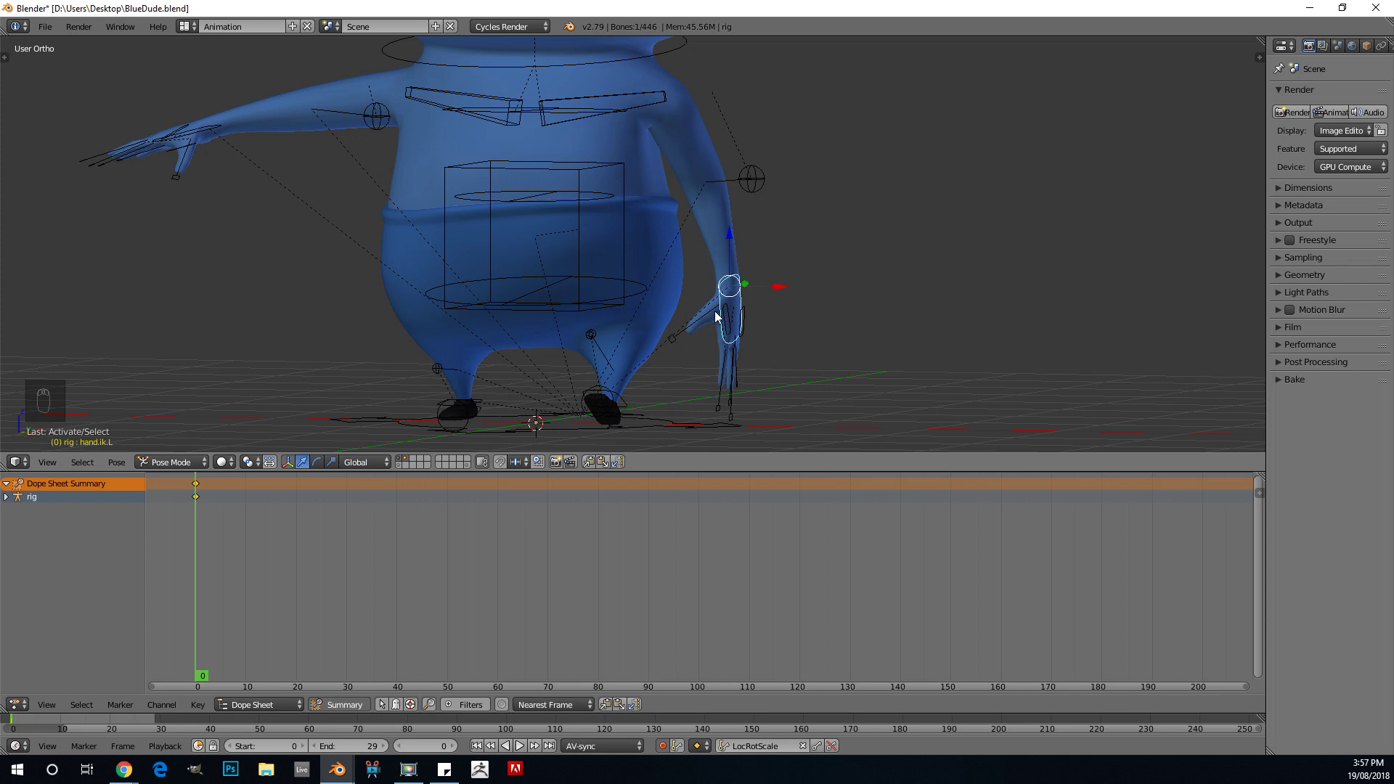
{"action": "scroll", "coordinate": [719, 305], "scroll_direction": "up", "scroll_amount": 3}
{"action": "scroll", "coordinate": [792, 298], "scroll_direction": "down", "scroll_amount": 2}
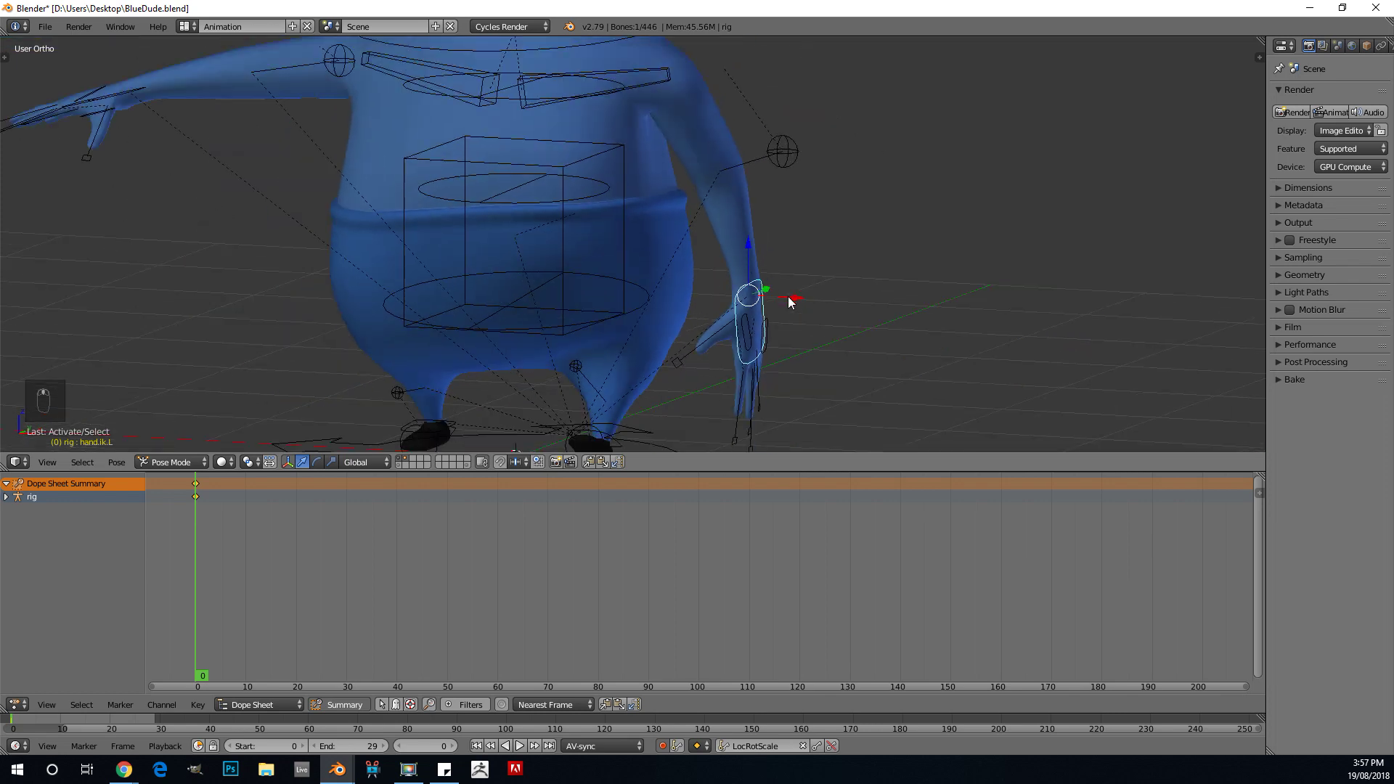
{"action": "key", "text": "ctrl+c"}
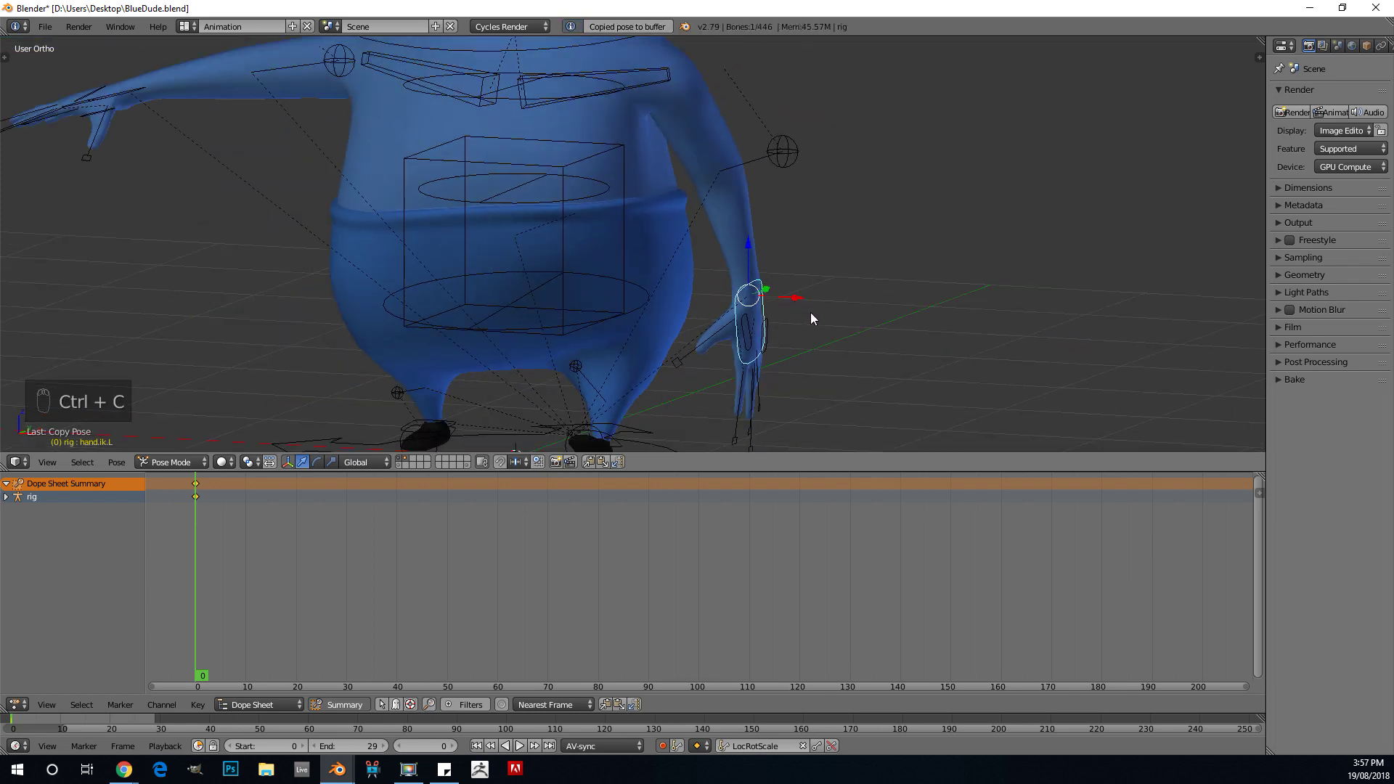
{"action": "key", "text": "ctrl+shift+v"}
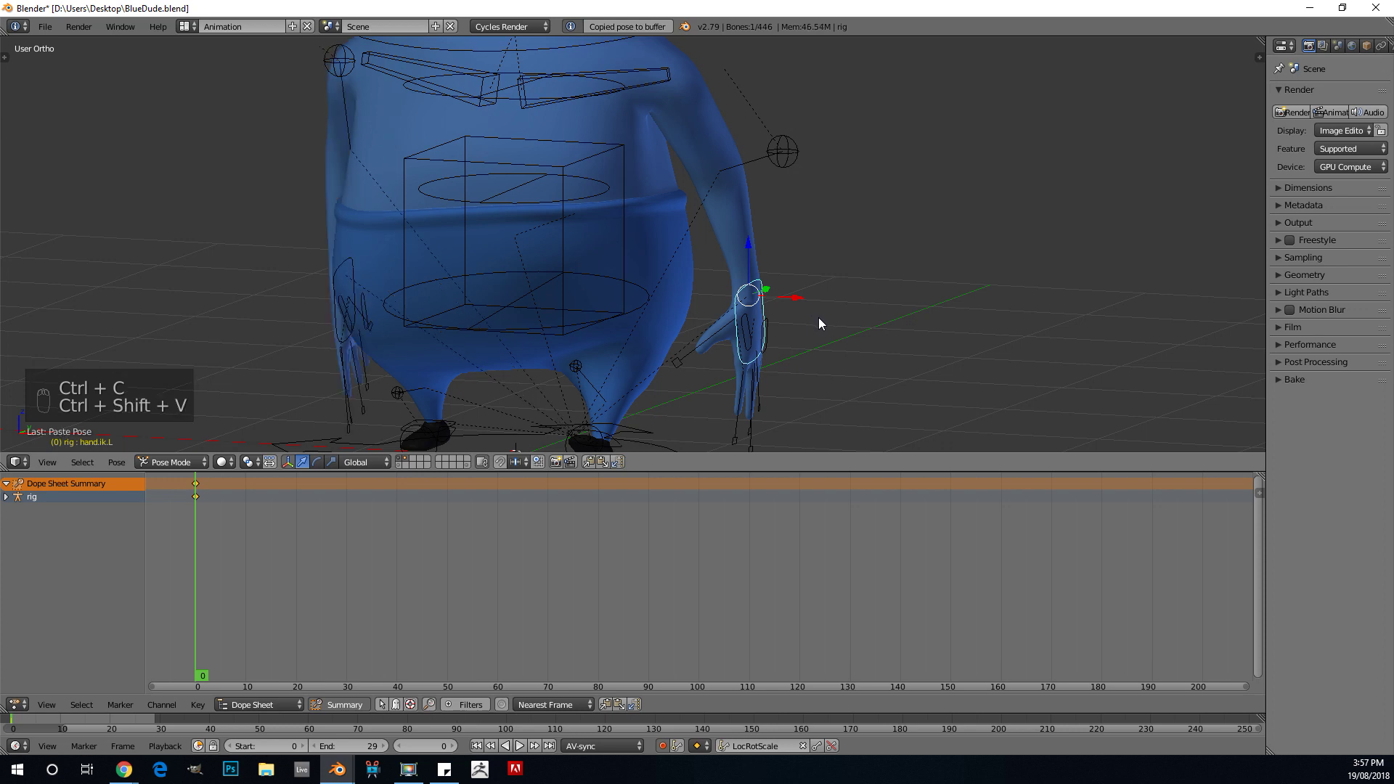
Step: Move the right hand control, hand.ik.R, forward in front of the torso and rotate it so the fingers tilt slightly forward
{"action": "key", "text": "KP_3"}
{"action": "key", "text": "z"}
{"action": "mouse_move", "coordinate": [636, 316]}
{"action": "middle_mouse_down"}
{"action": "mouse_move", "coordinate": [683, 311]}
{"action": "mouse_move", "coordinate": [604, 268]}
{"action": "mouse_move", "coordinate": [656, 231]}
{"action": "mouse_move", "coordinate": [477, 280]}
{"action": "middle_mouse_up"}
{"action": "key", "text": "z"}
{"action": "key", "text": "KP_1"}
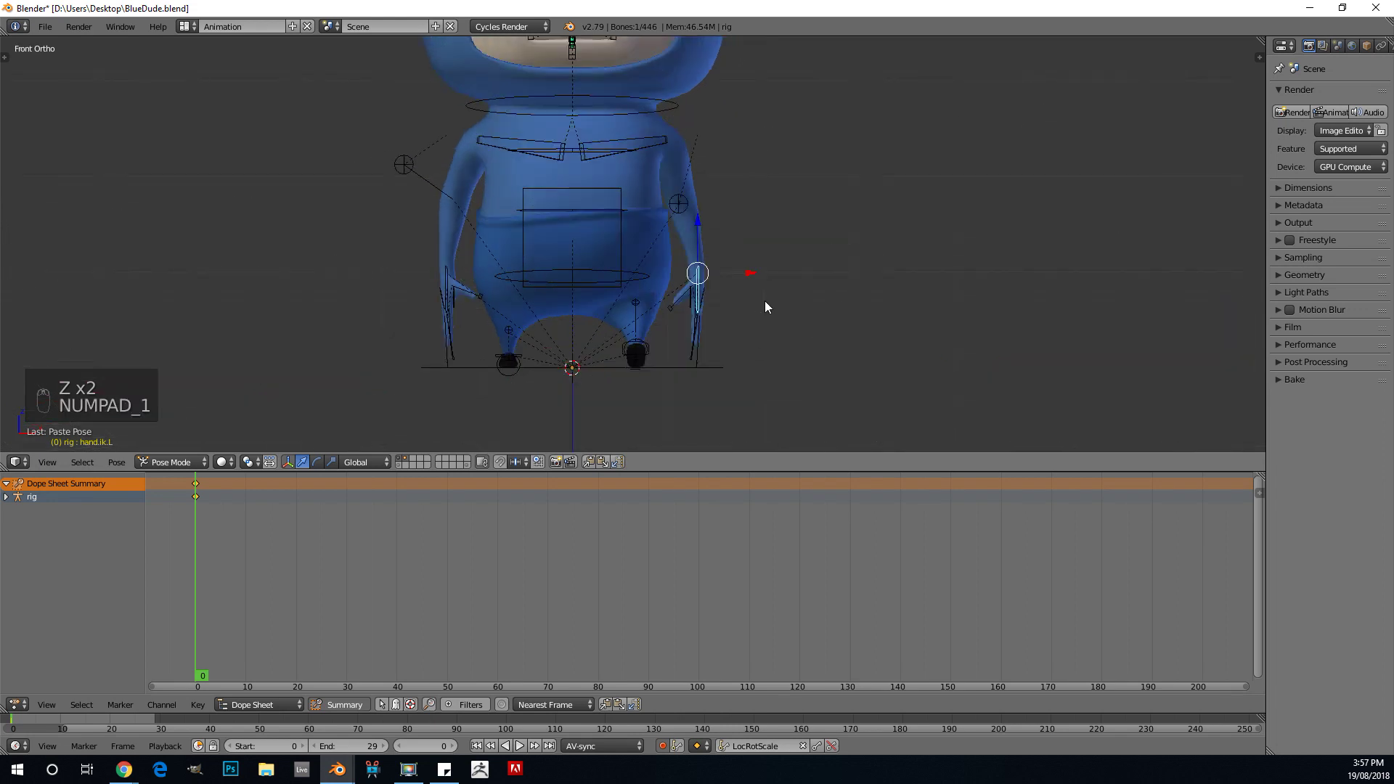
{"action": "right_click", "coordinate": [448, 279]}
{"action": "middle_click_drag", "start_coordinate": [451, 281], "coordinate": [433, 303]}
{"action": "key", "text": "KP_3"}
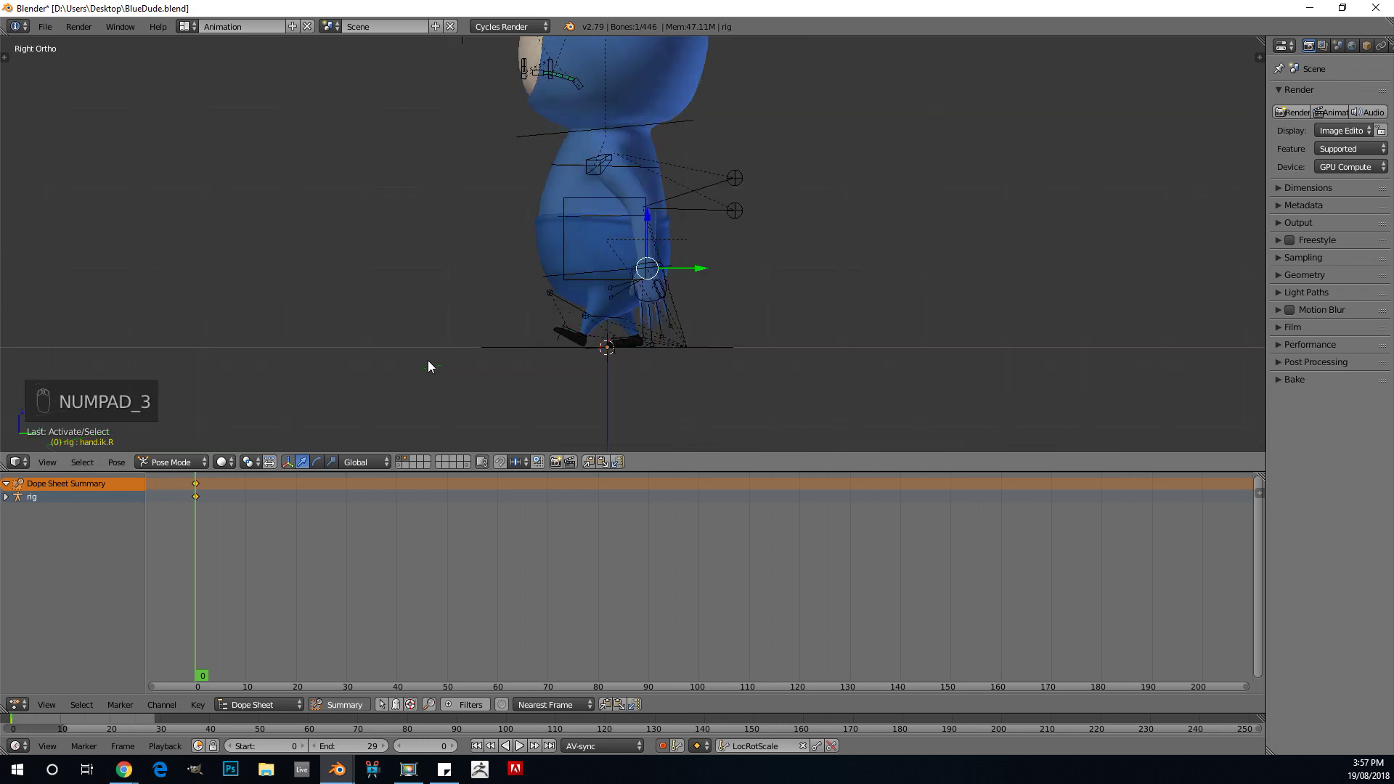
{"action": "key", "text": "z"}
{"action": "key", "text": "z"}
{"action": "left_click_drag", "start_coordinate": [674, 289], "coordinate": [554, 299]}
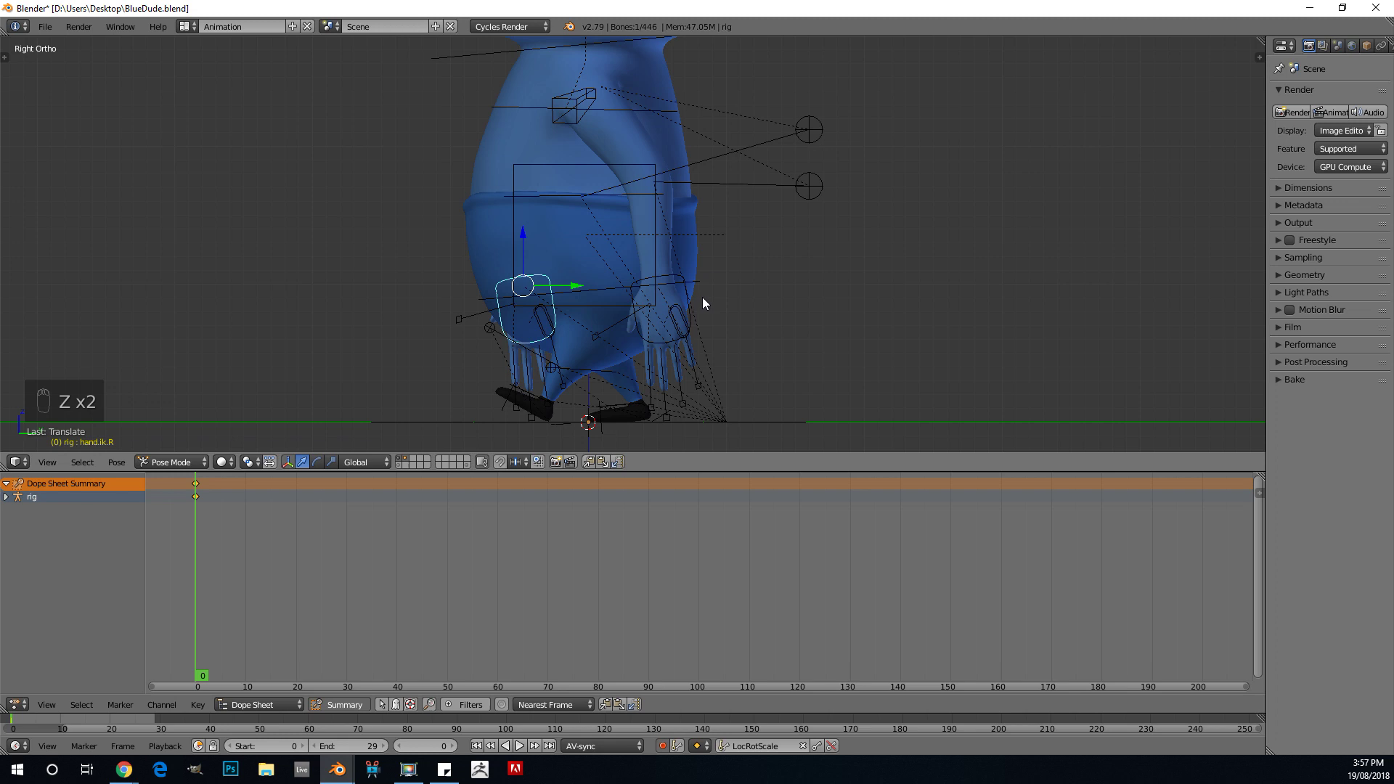
{"action": "key", "text": "r"}
{"action": "left_click", "coordinate": [686, 337]}
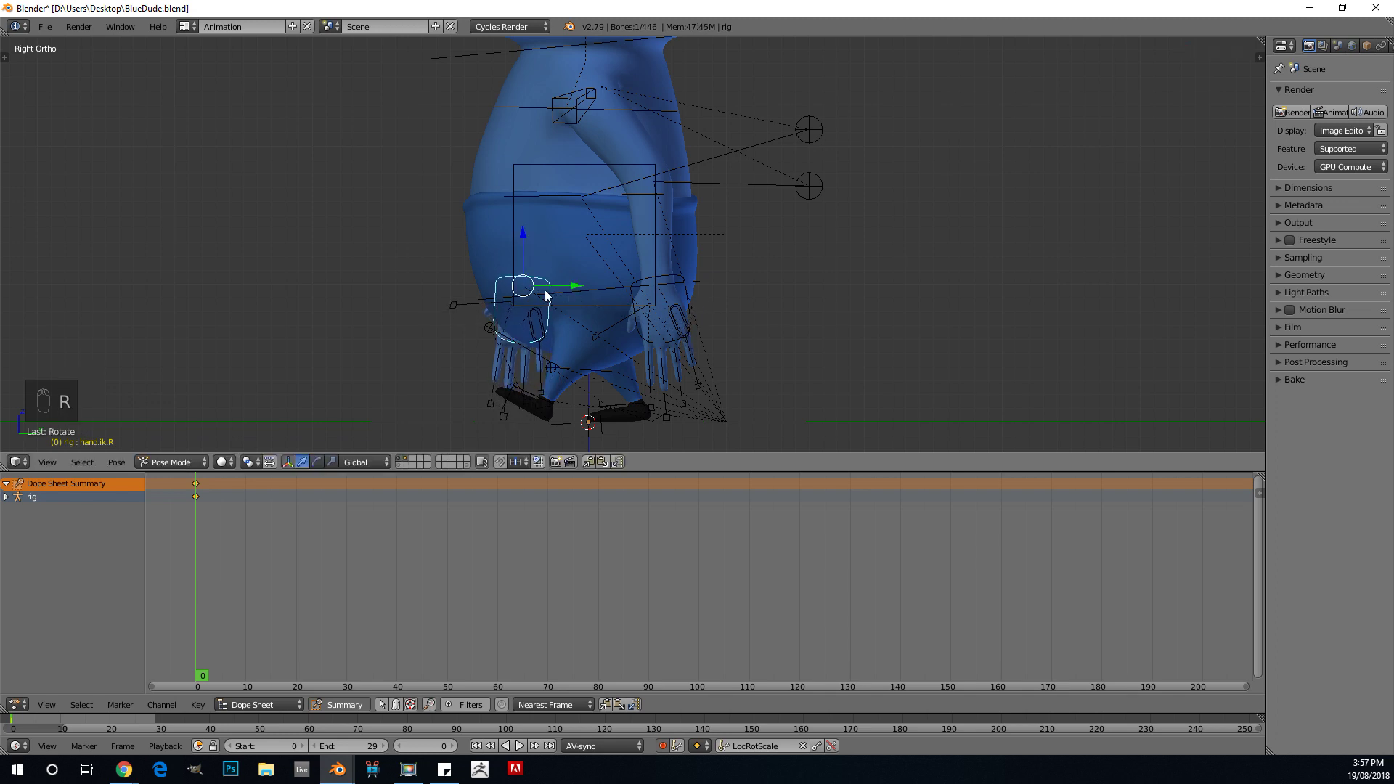
{"action": "scroll", "coordinate": [545, 296], "scroll_direction": "down", "scroll_amount": 1}
{"action": "key", "text": "ctrl+KP_3"}
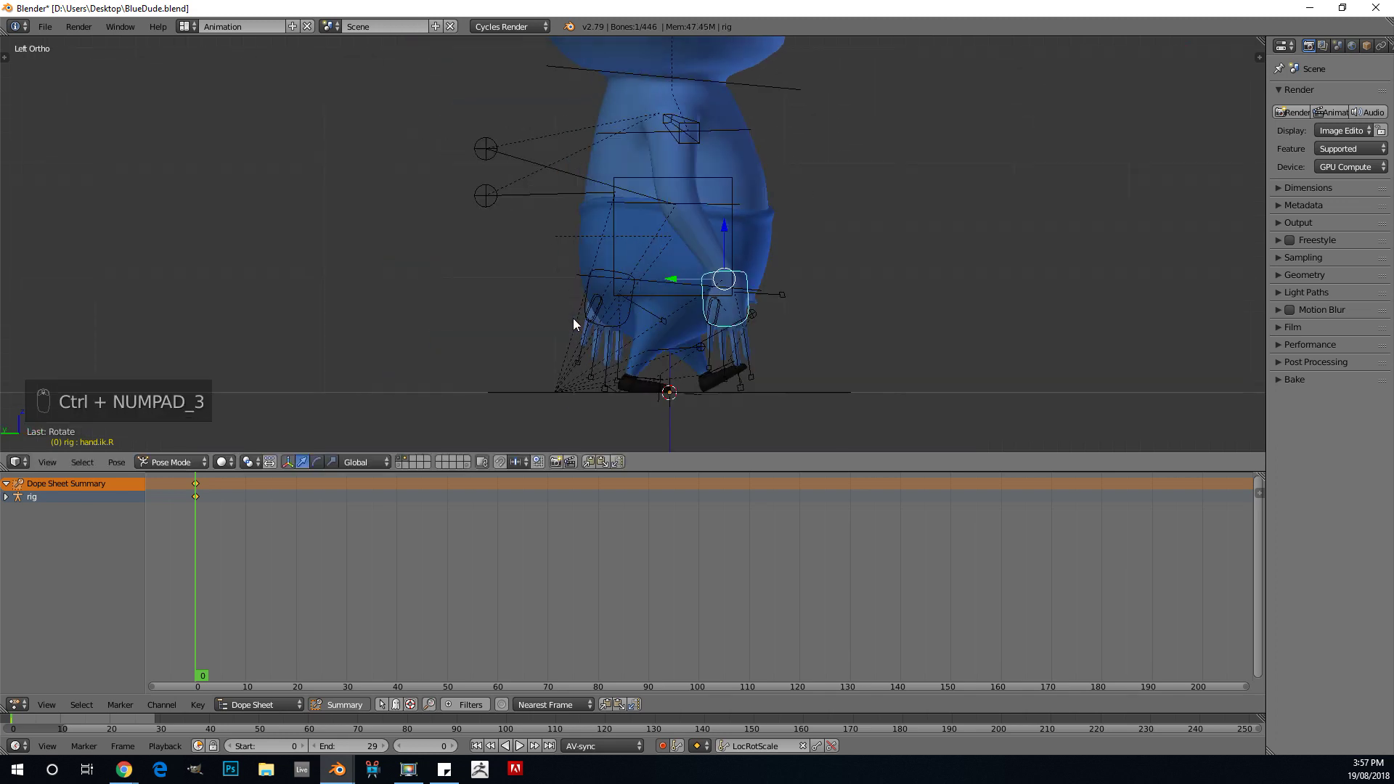
Step: Rotate the right hand control, hand.ik.R, further so the fingers tilt forward, and nudge it slightly back toward the torso
{"action": "key", "text": "g"}
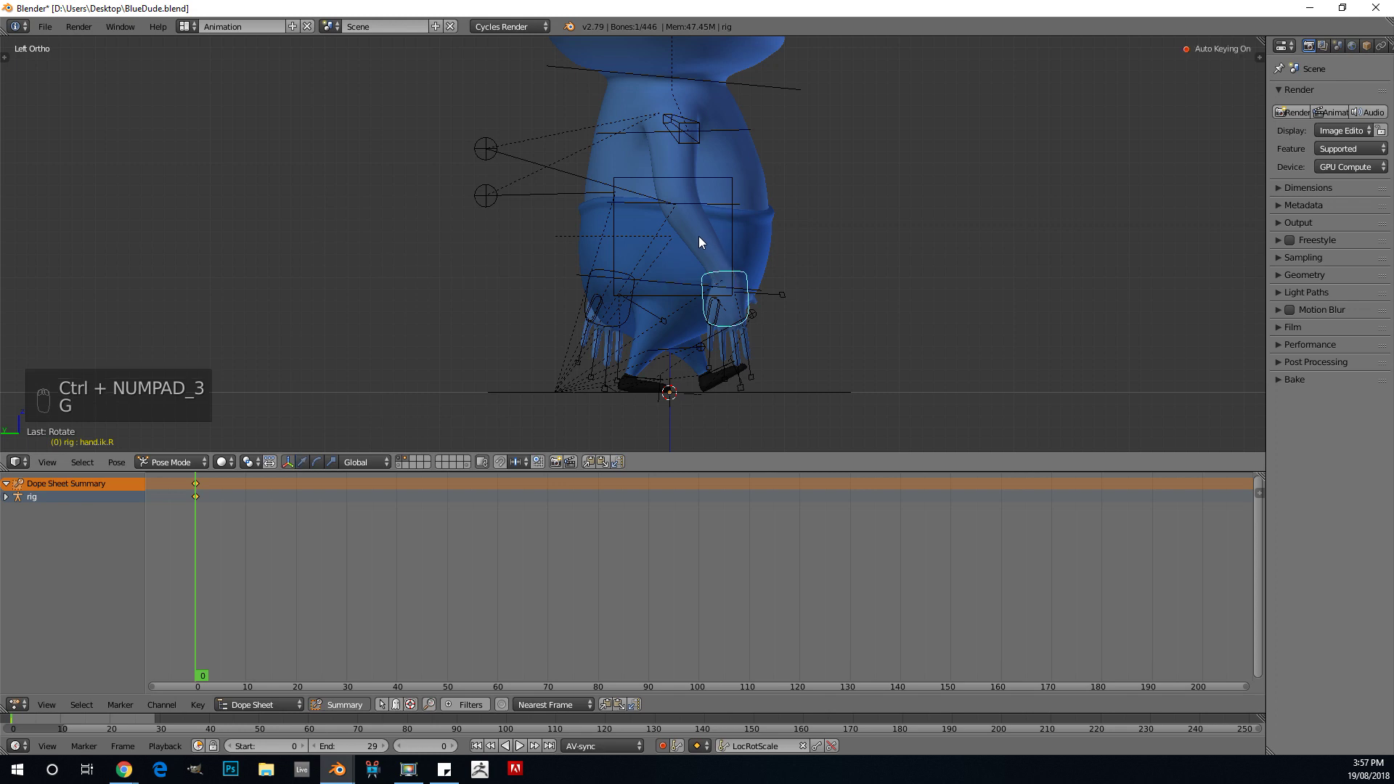
{"action": "left_click", "coordinate": [695, 241]}
{"action": "scroll", "coordinate": [766, 311], "scroll_direction": "up", "scroll_amount": 2}
{"action": "key", "text": "r"}
{"action": "left_click", "coordinate": [864, 312]}
{"action": "scroll", "coordinate": [857, 314], "scroll_direction": "down", "scroll_amount": 2}
{"action": "key", "text": "g"}
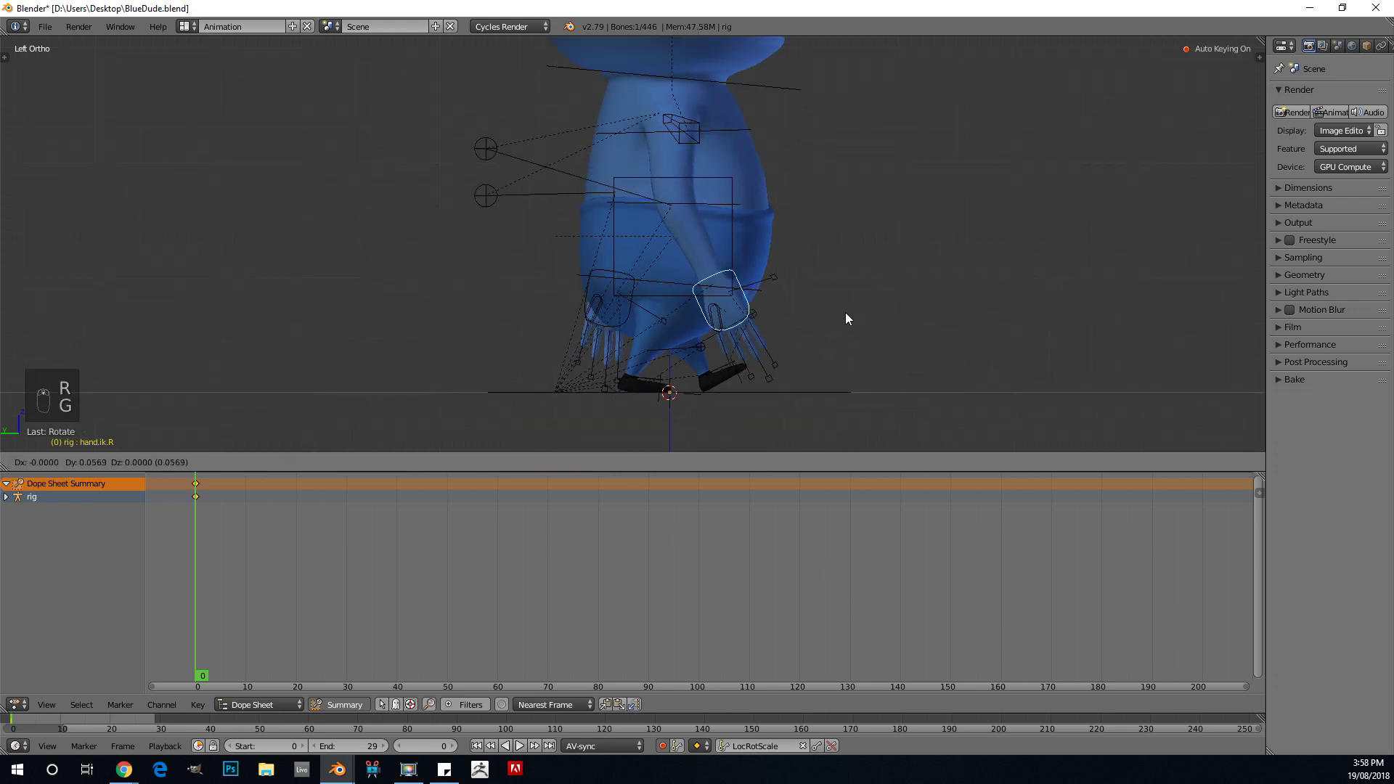
{"action": "left_click", "coordinate": [845, 311]}
{"action": "scroll", "coordinate": [775, 316], "scroll_direction": "up", "scroll_amount": 2}
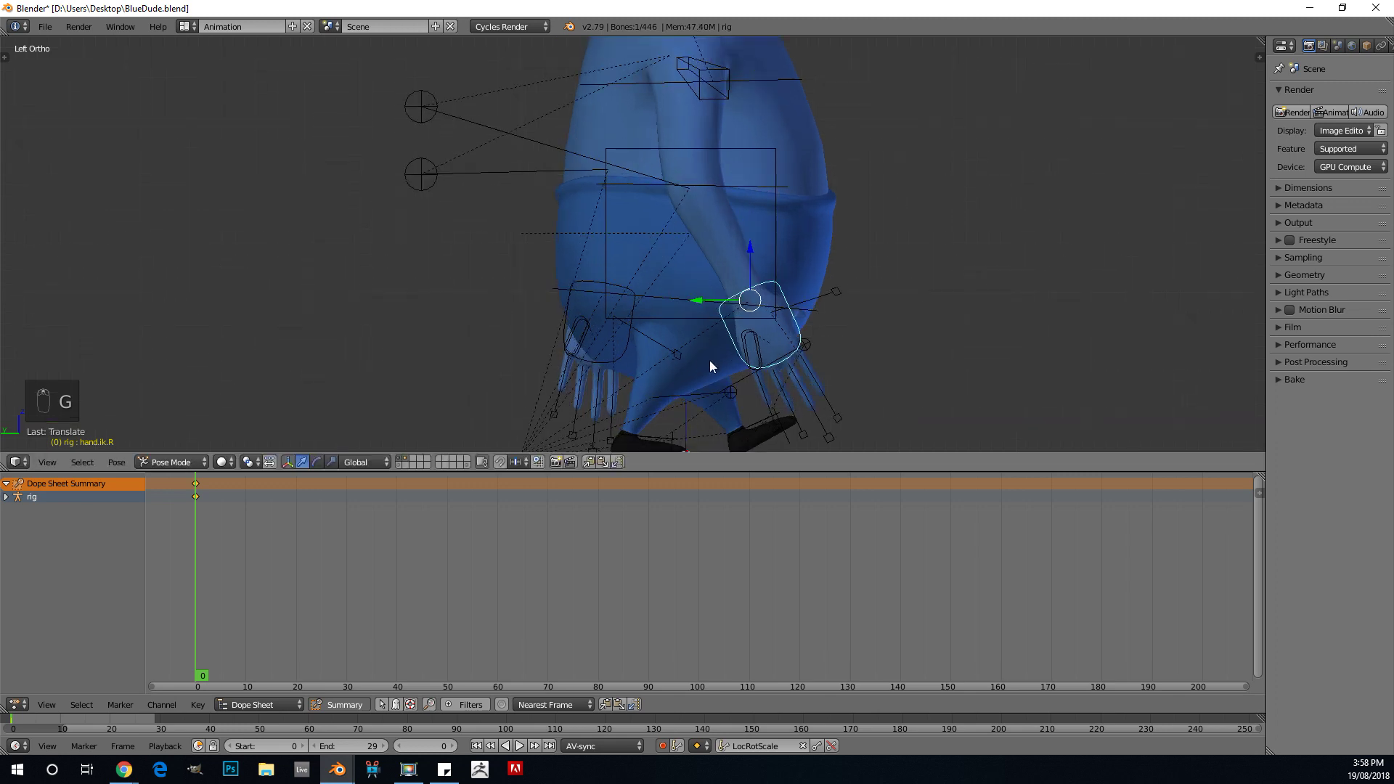
{"action": "middle_click_drag", "start_coordinate": [709, 363], "coordinate": [719, 293], "text": "shift"}
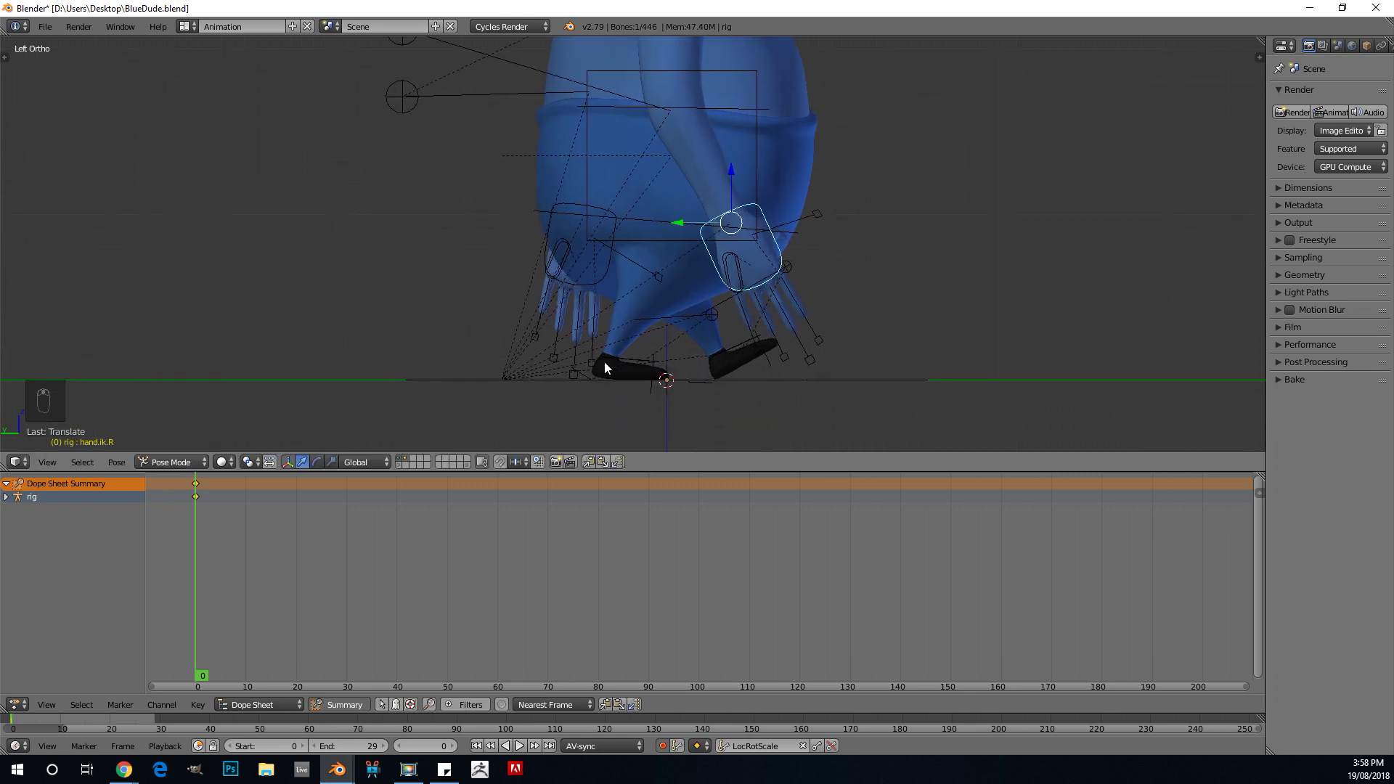
Step: Select all bones of the rig and insert a LocRotScale keyframe for the whole pose at frame 0
{"action": "key", "text": "KP_3"}
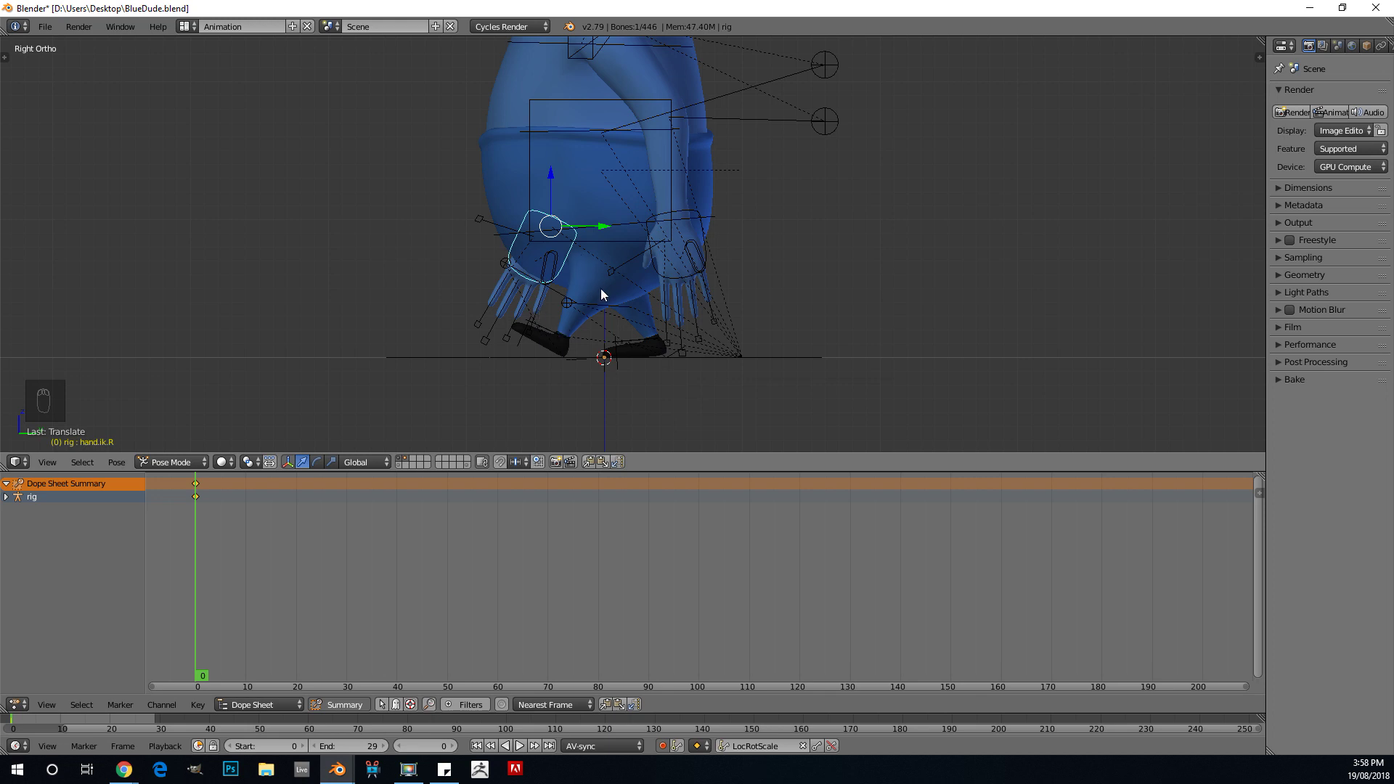
{"action": "scroll", "coordinate": [654, 187], "scroll_direction": "down", "scroll_amount": 4}
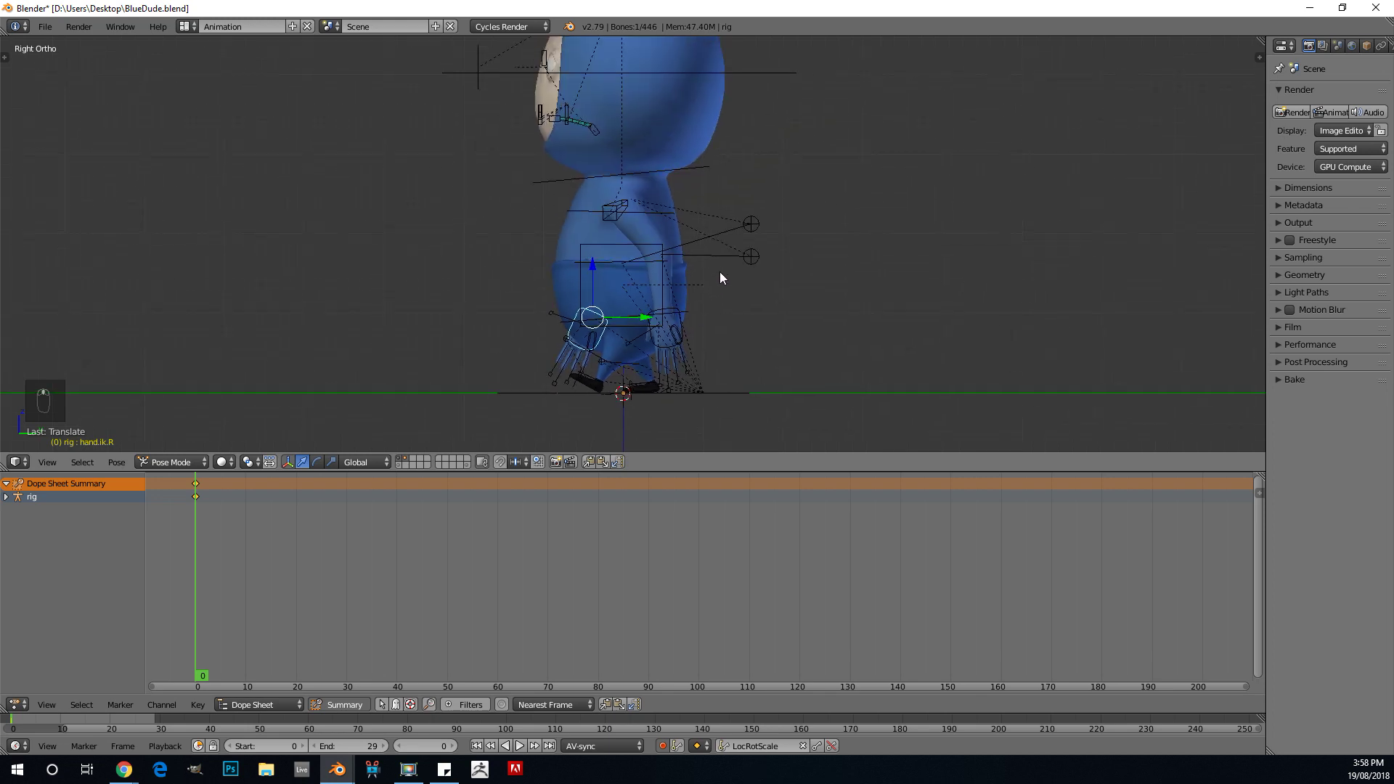
{"action": "scroll", "coordinate": [708, 225], "scroll_direction": "up", "scroll_amount": 2}
{"action": "scroll", "coordinate": [682, 261], "scroll_direction": "down", "scroll_amount": 2}
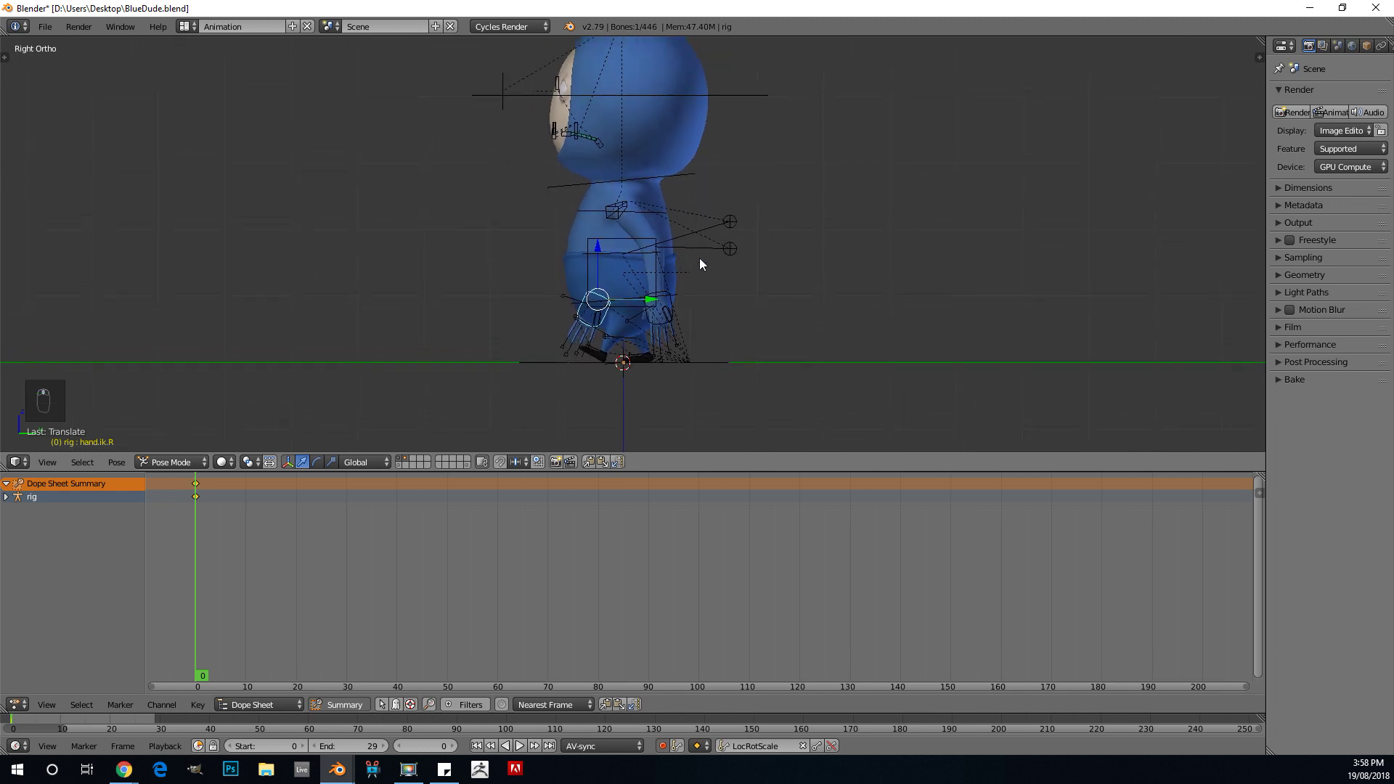
{"action": "key", "text": "a"}
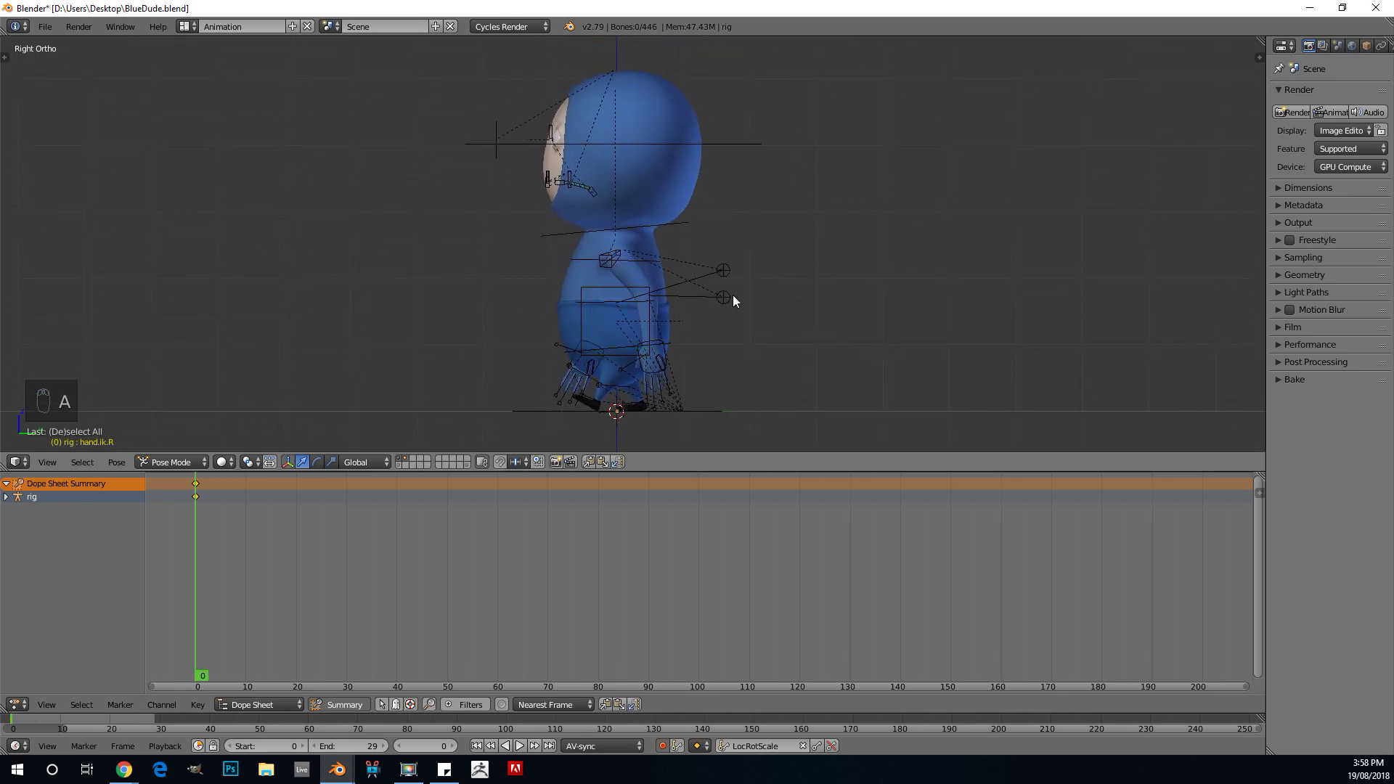
{"action": "key", "text": "a"}
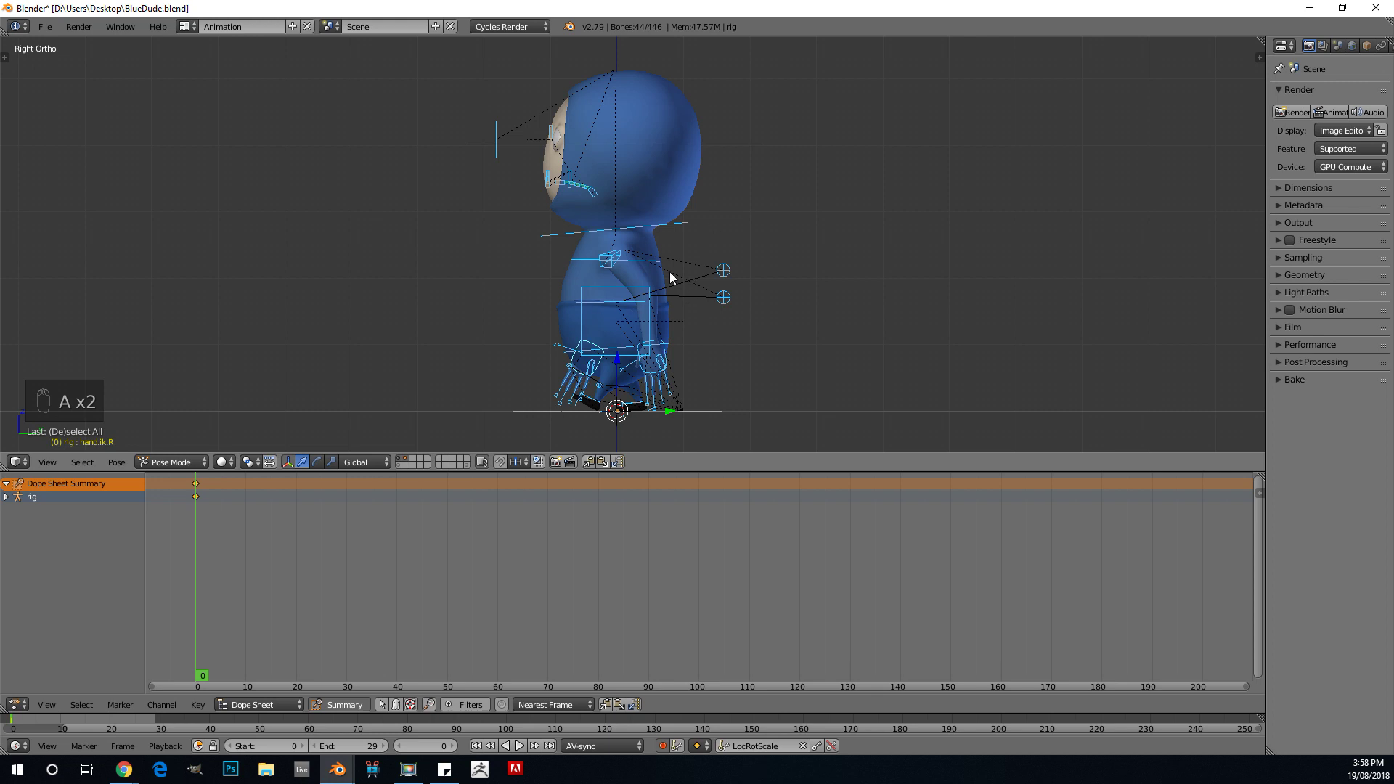
{"action": "key", "text": "i"}
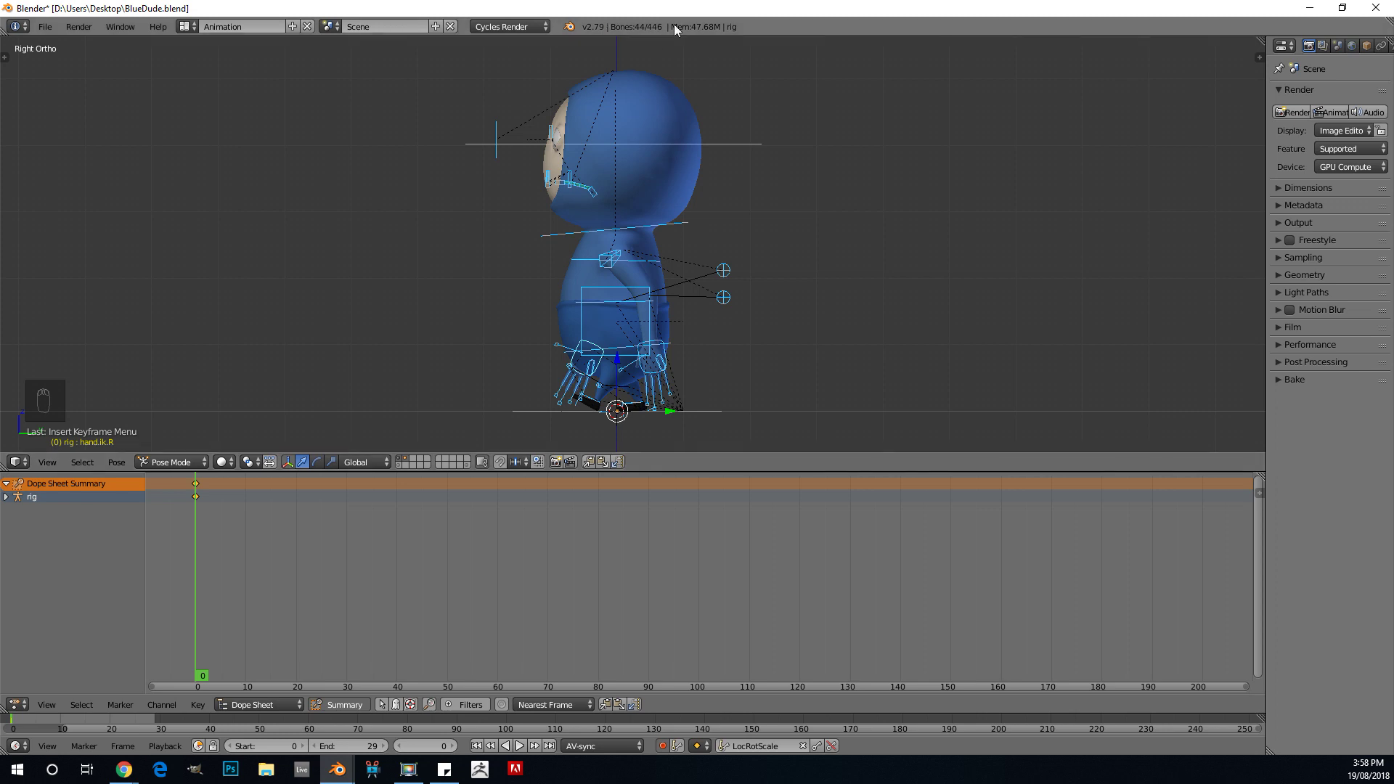
Step: Expand the rig's channels in the Dope Sheet and look through the bones keyed at frame 0
{"action": "key", "text": "KP_1"}
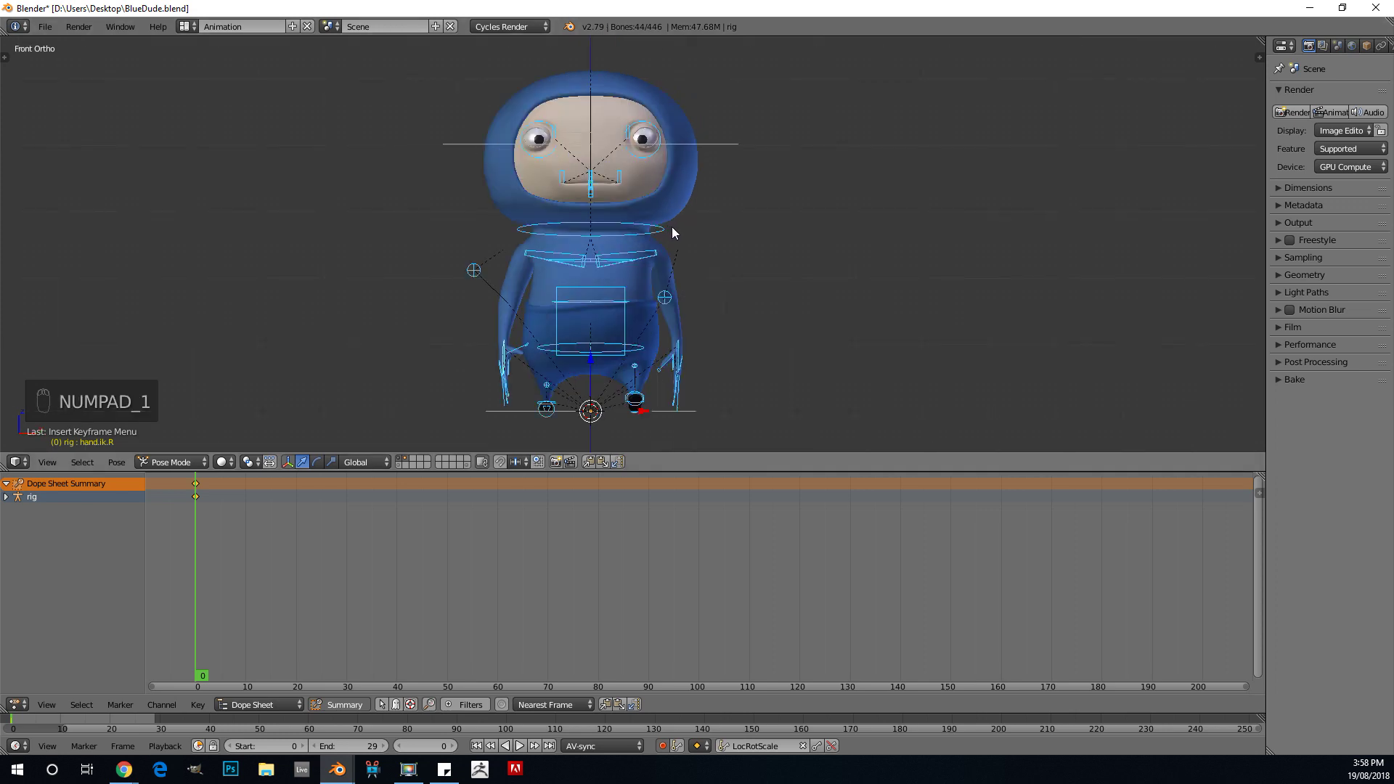
{"action": "scroll", "coordinate": [215, 547], "scroll_direction": "up", "scroll_amount": 1}
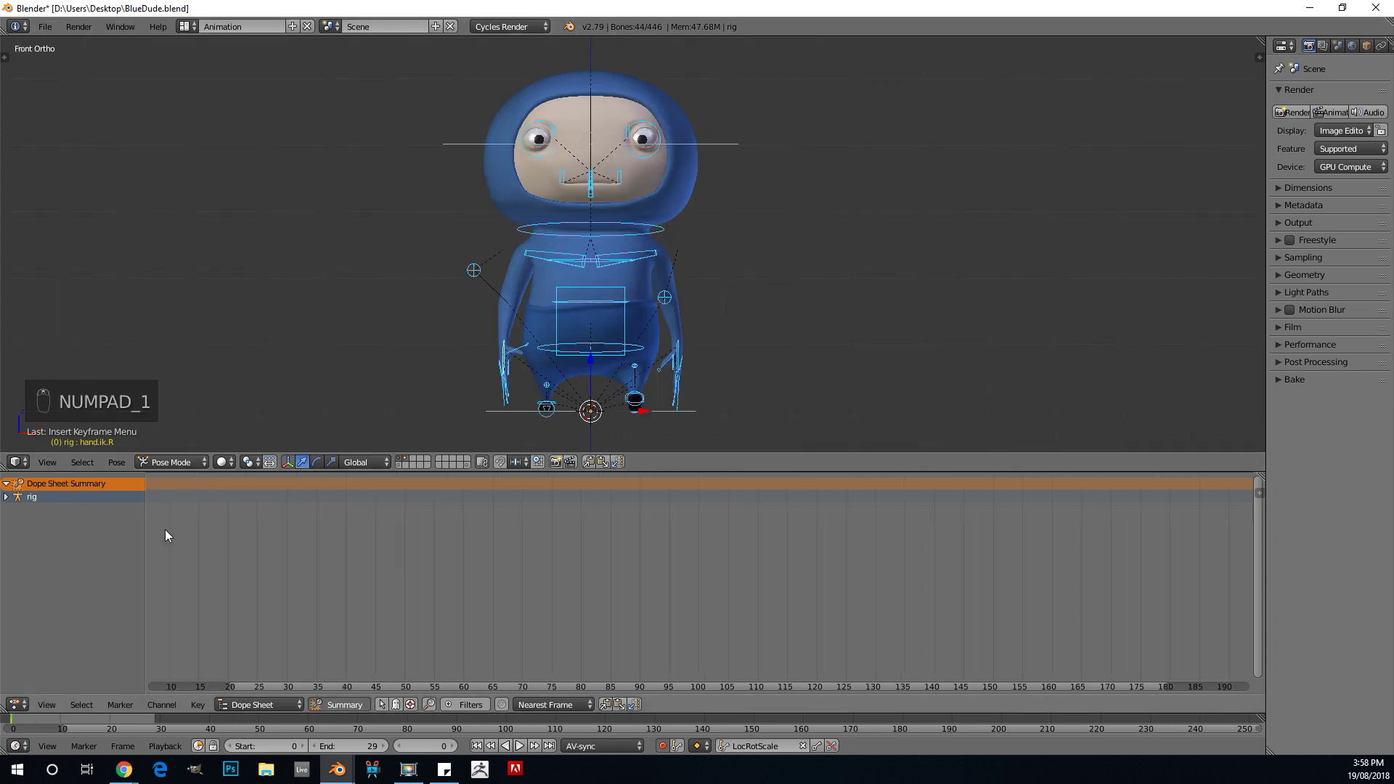
{"action": "scroll", "coordinate": [166, 536], "scroll_direction": "down", "scroll_amount": 1}
{"action": "left_click", "coordinate": [6, 498]}
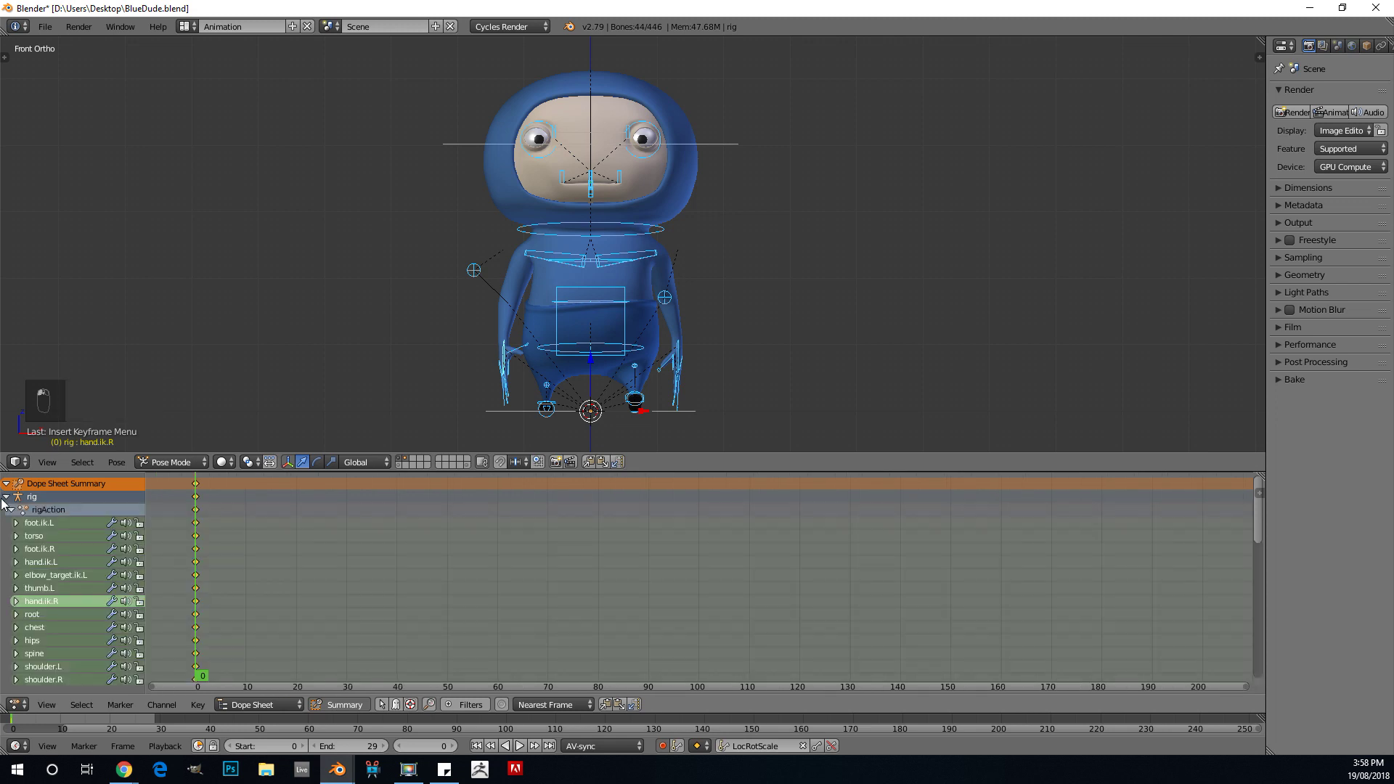
{"action": "scroll", "coordinate": [133, 532], "scroll_direction": "down", "scroll_amount": 5}
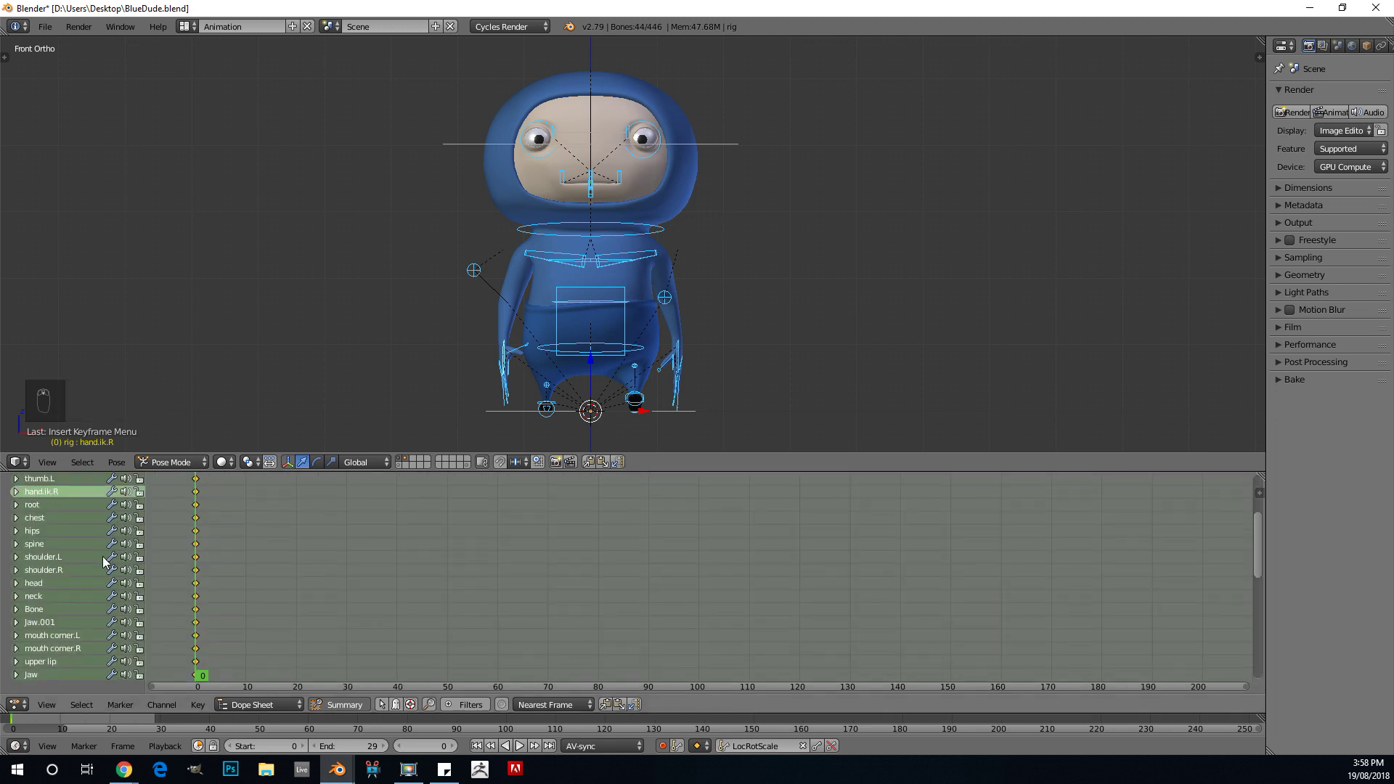
{"action": "scroll", "coordinate": [103, 560], "scroll_direction": "down", "scroll_amount": 5}
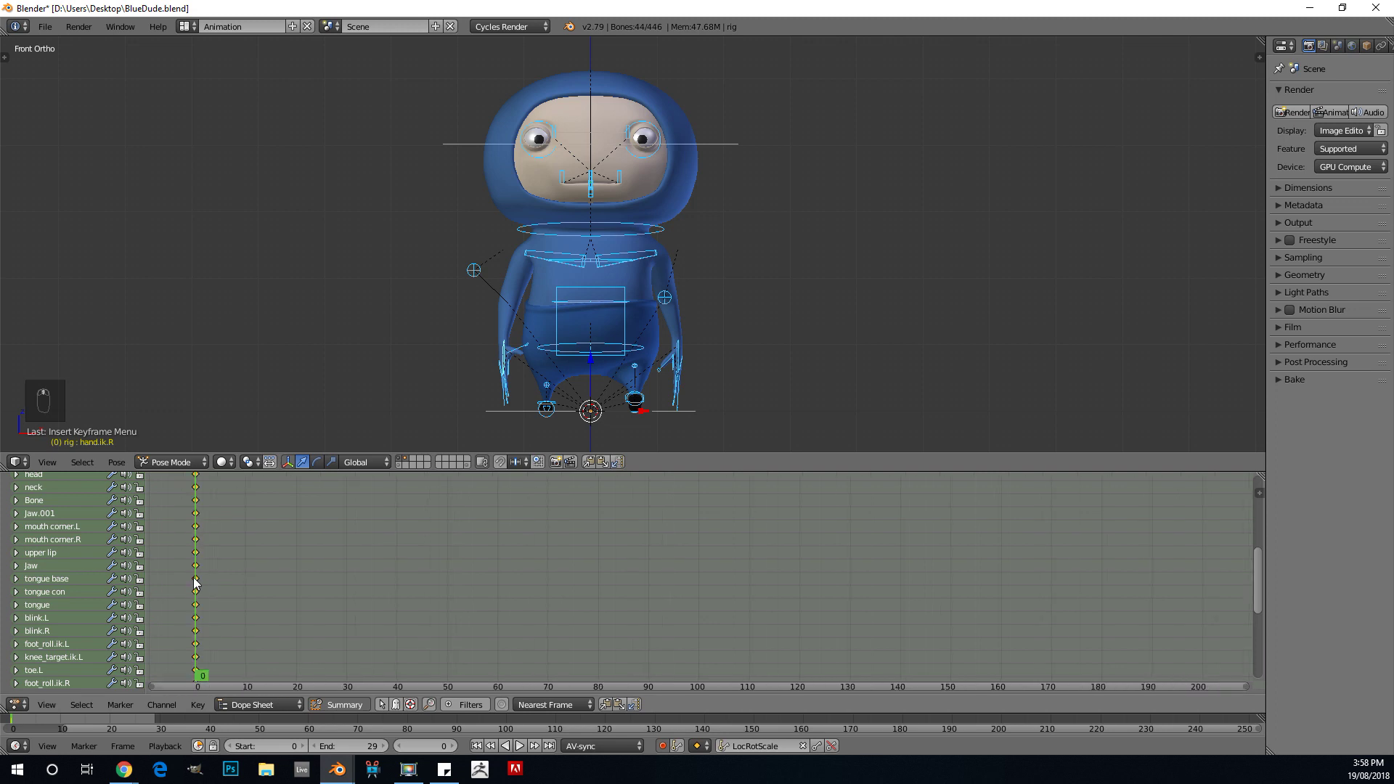
{"action": "scroll", "coordinate": [59, 541], "scroll_direction": "up", "scroll_amount": 9}
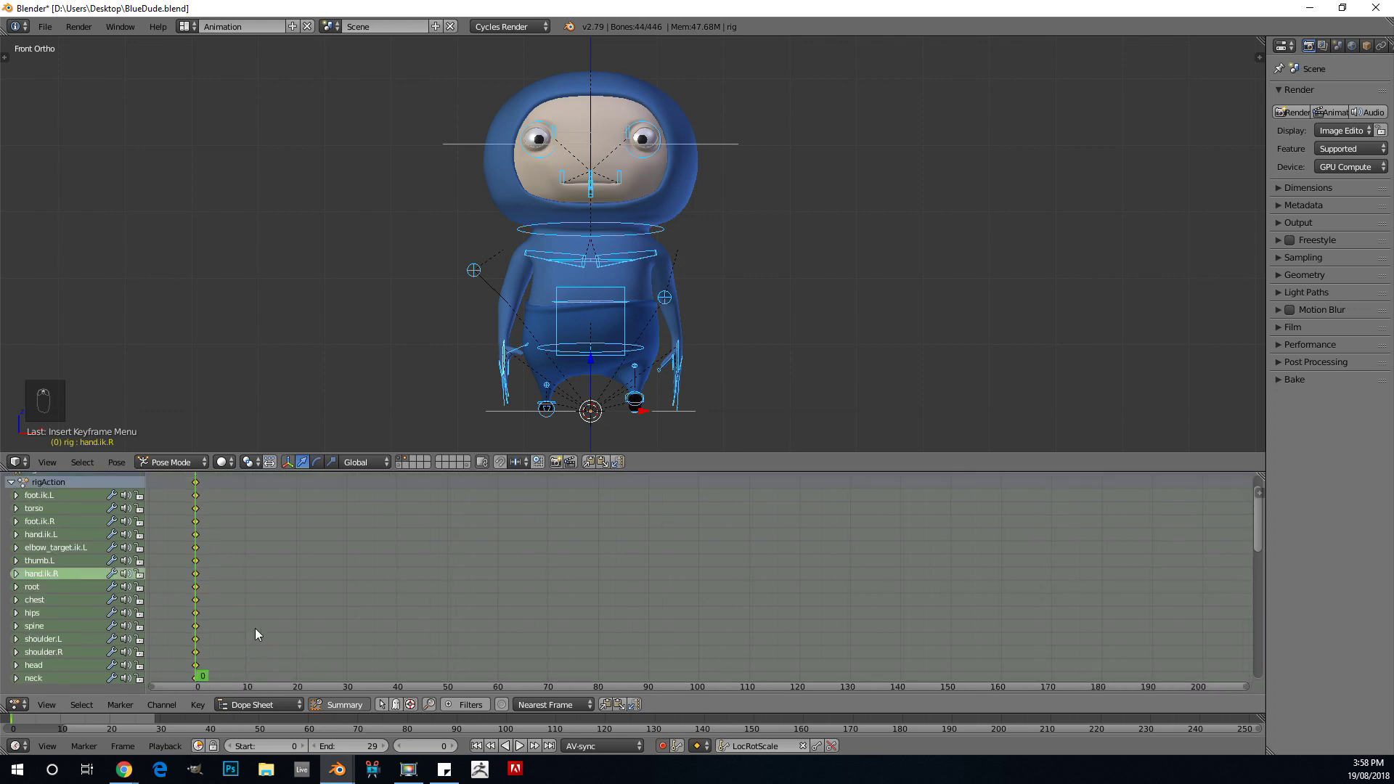
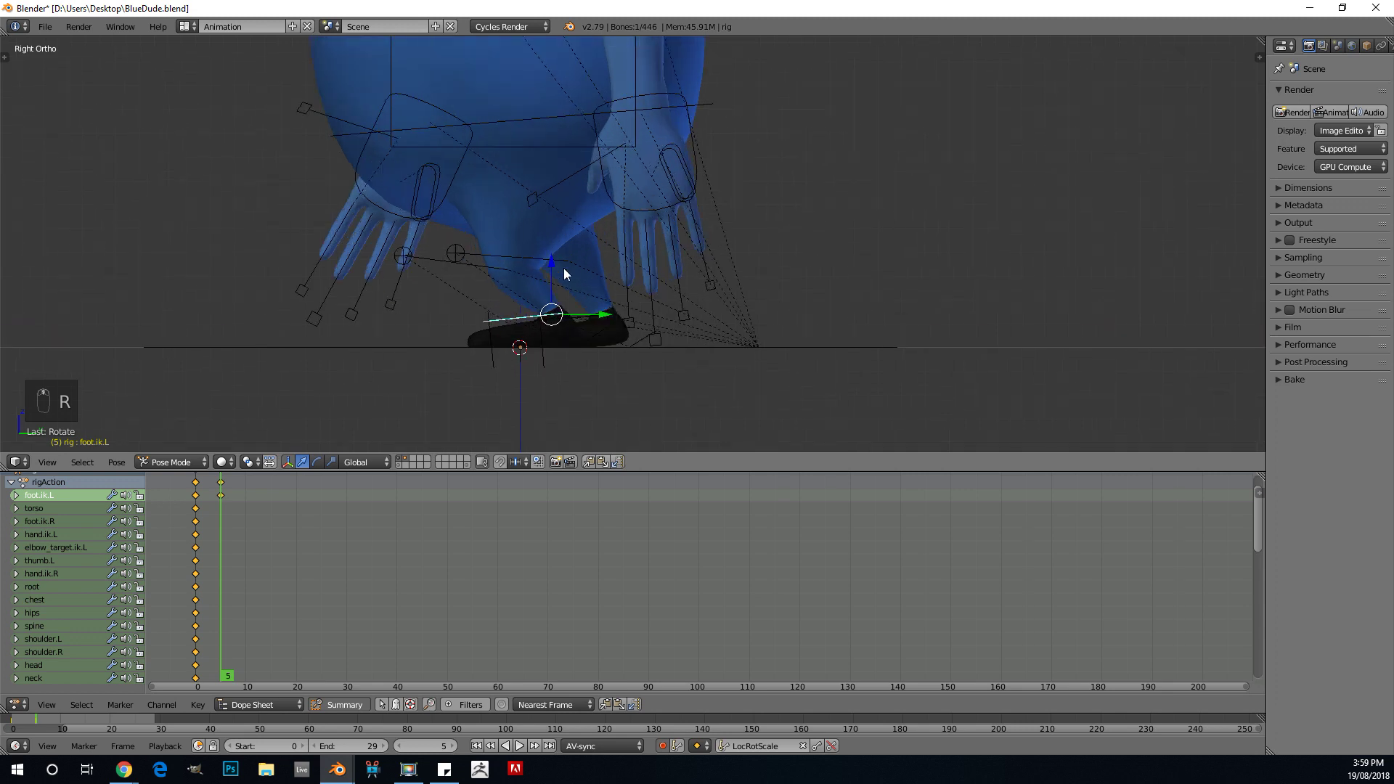
Step: At frame 5, rotate the right foot roll control, foot_roll.ik.R, in the side view so the right heel lifts
{"action": "middle_click_drag", "start_coordinate": [600, 331], "coordinate": [608, 273], "text": "shift"}
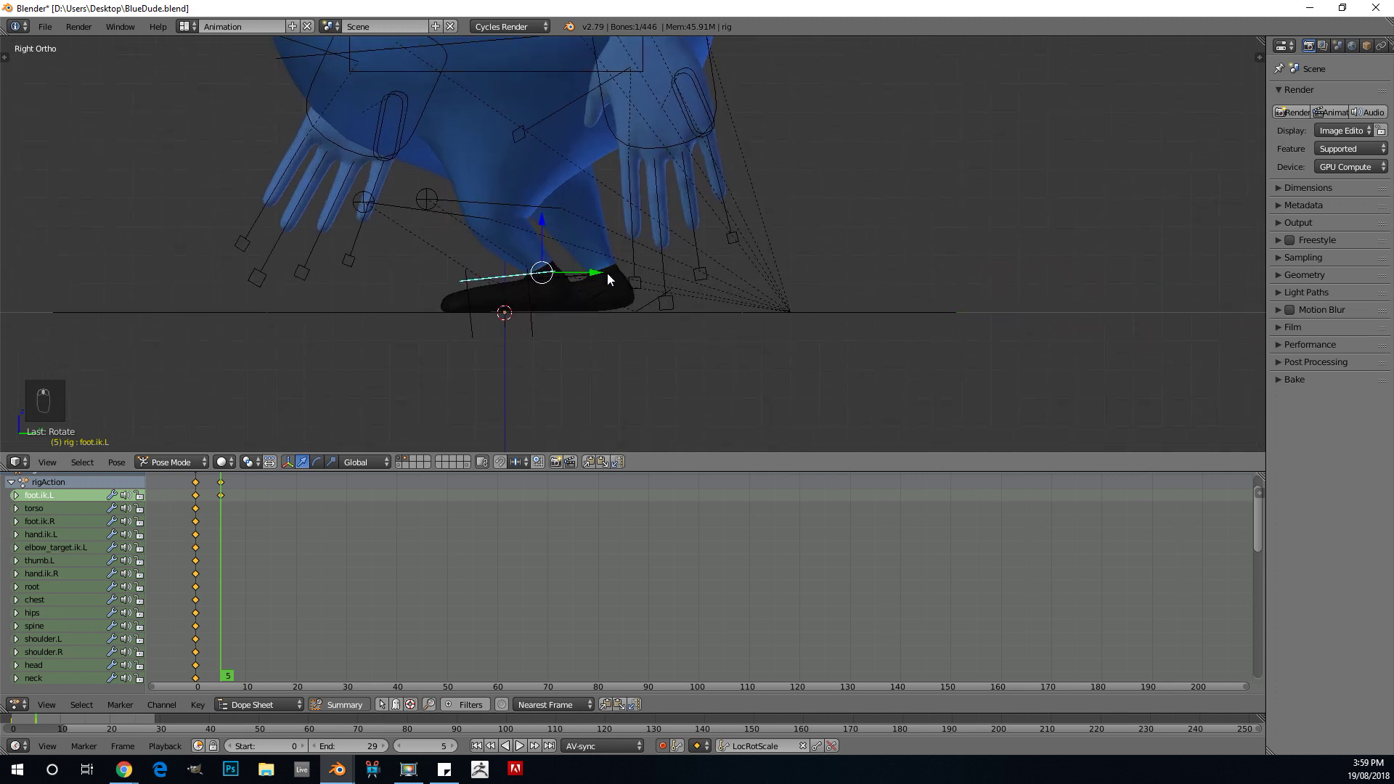
{"action": "scroll", "coordinate": [607, 281], "scroll_direction": "up", "scroll_amount": 1}
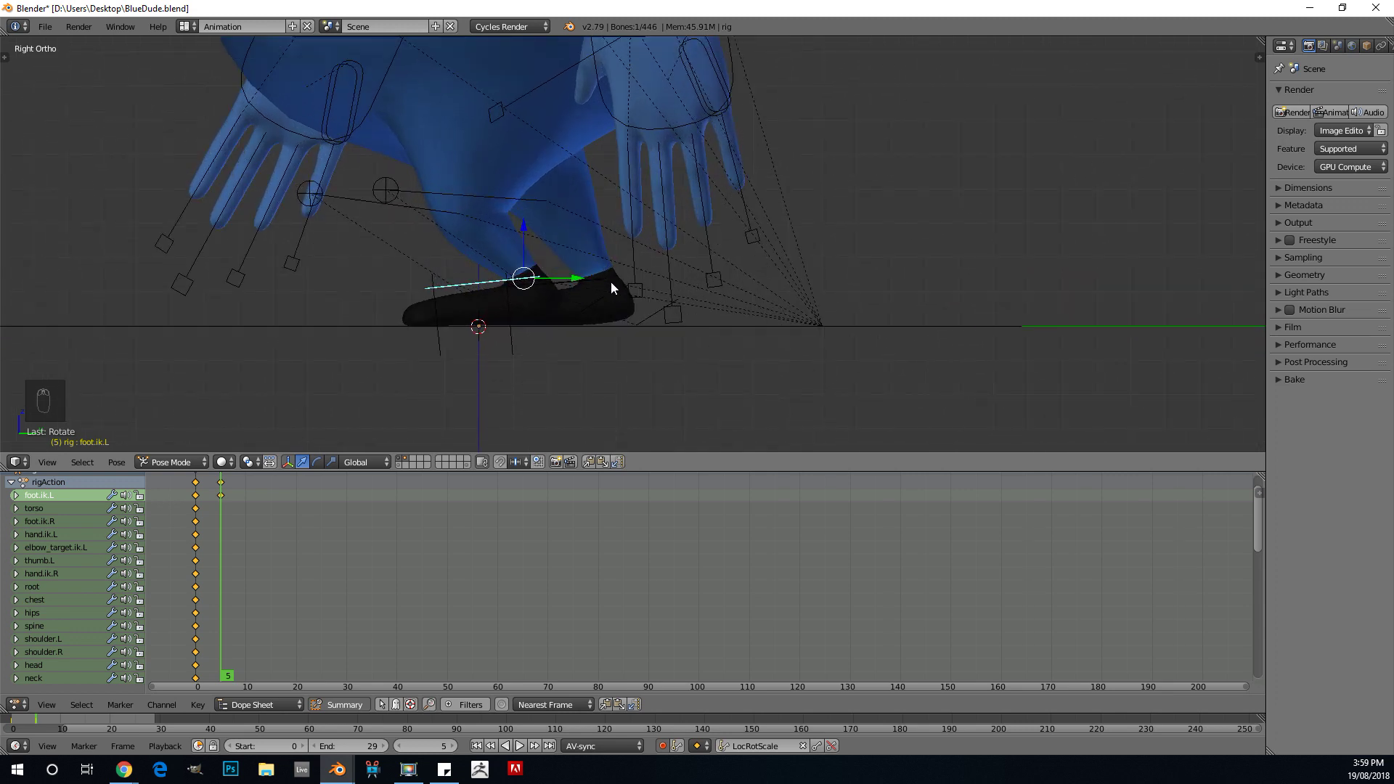
{"action": "right_click", "coordinate": [612, 284]}
{"action": "middle_click_drag", "start_coordinate": [611, 283], "coordinate": [583, 299]}
{"action": "scroll", "coordinate": [790, 203], "scroll_direction": "up", "scroll_amount": 2}
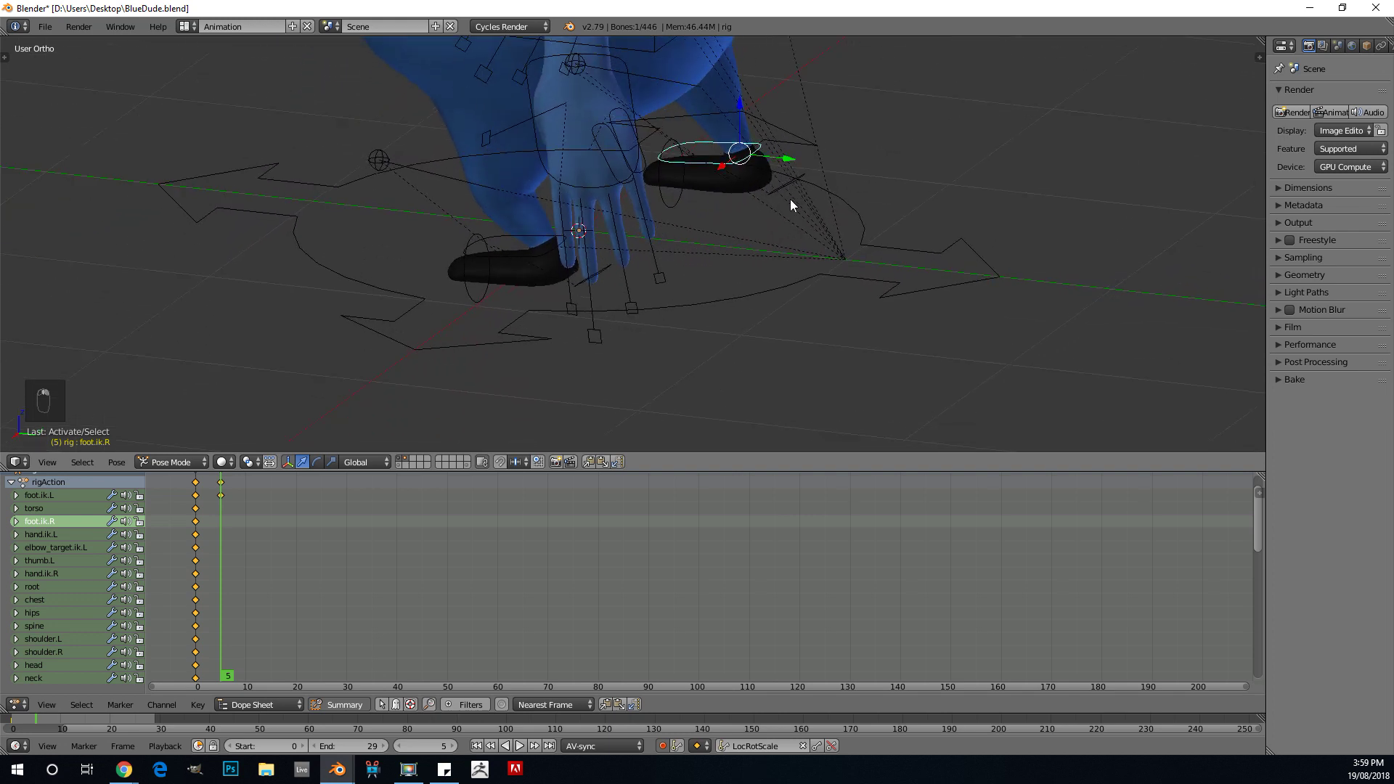
{"action": "right_click", "coordinate": [803, 249]}
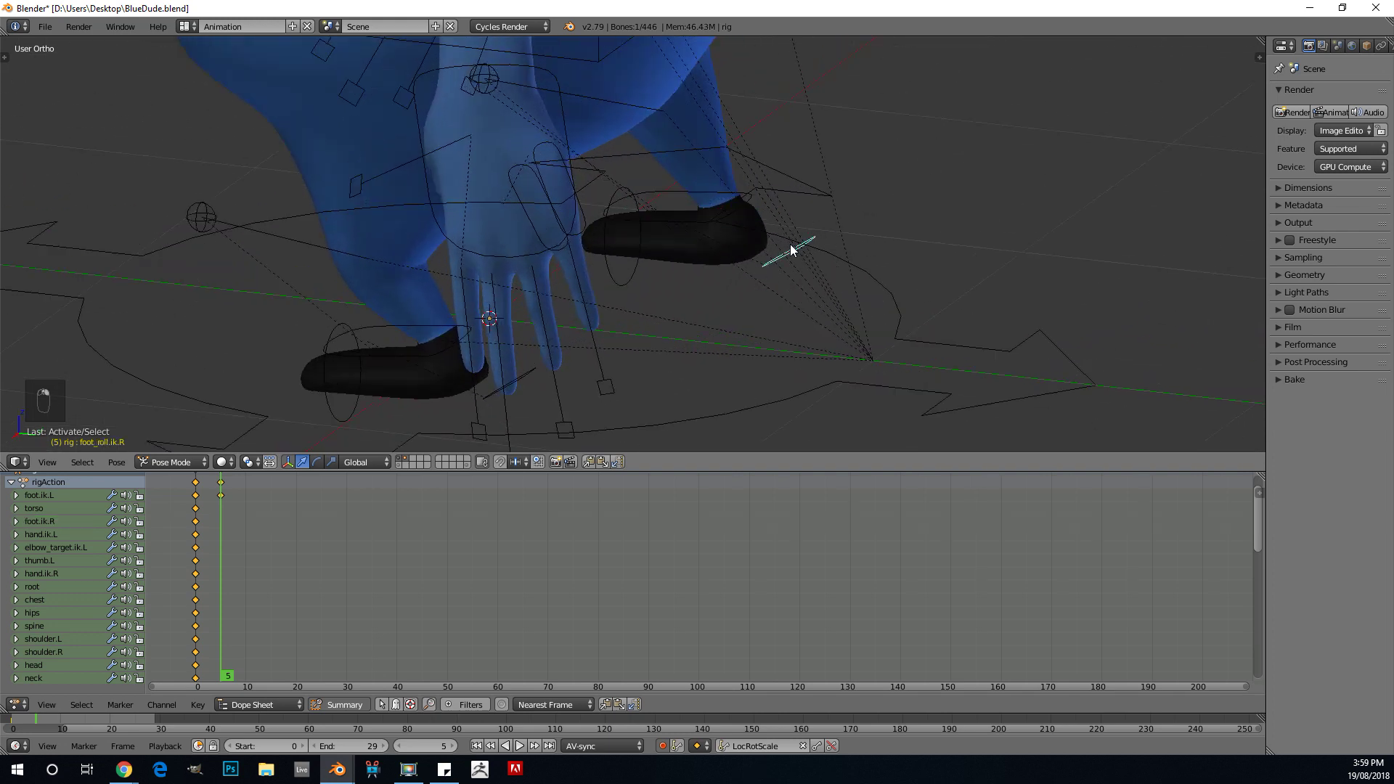
{"action": "key", "text": "KP_1"}
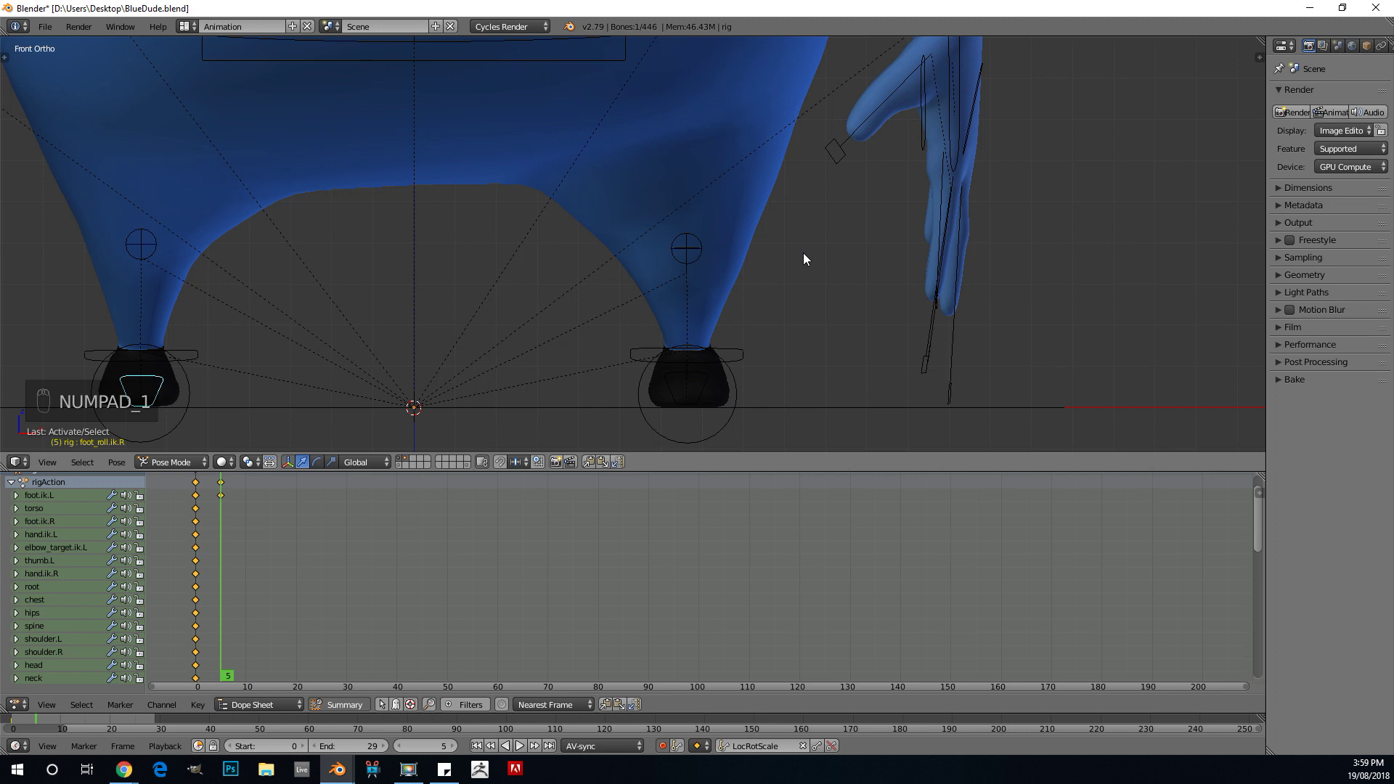
{"action": "key", "text": "KP_3"}
{"action": "key", "text": "r"}
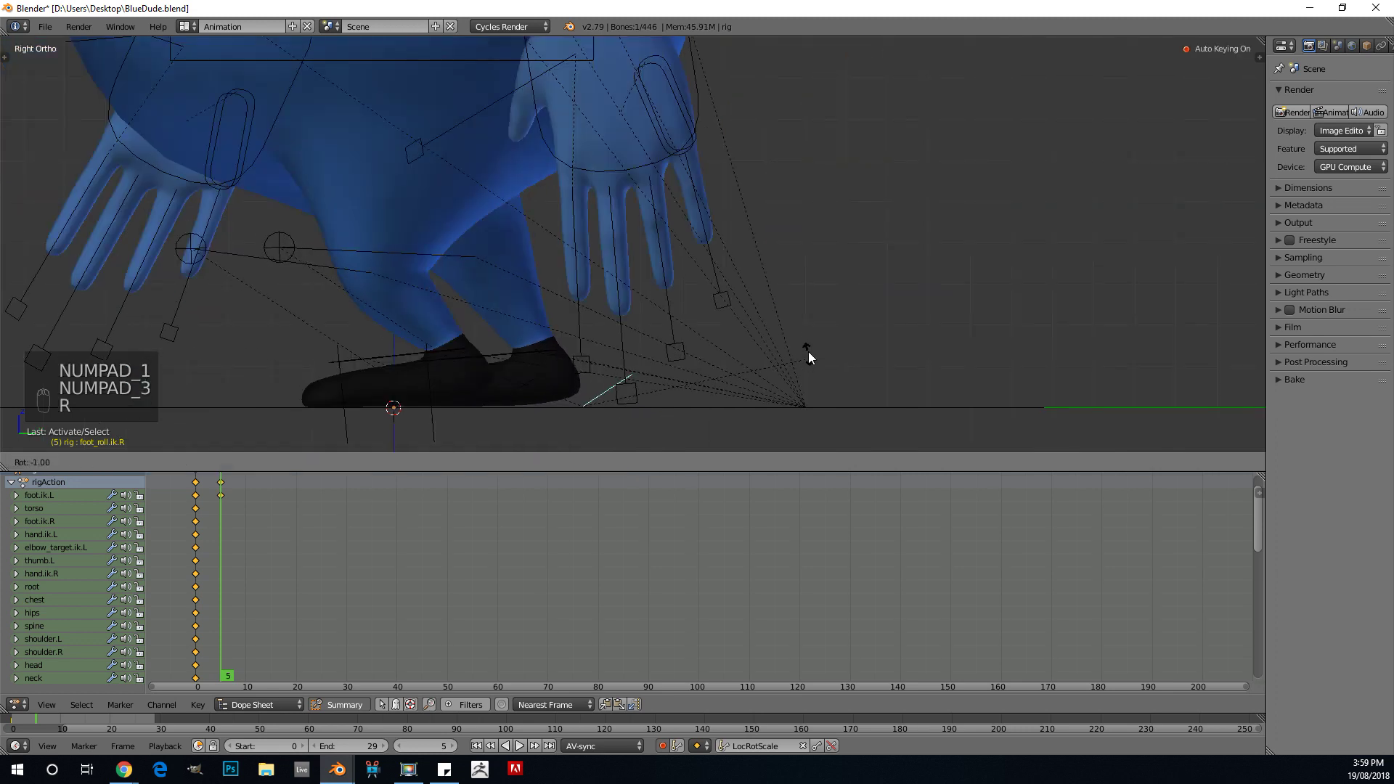
{"action": "left_click", "coordinate": [782, 286]}
Step: Move the right foot control, foot.ik.R, slightly backward along the Y axis at frame 5
{"action": "middle_click_drag", "start_coordinate": [742, 295], "coordinate": [485, 276]}
{"action": "right_click", "coordinate": [493, 278]}
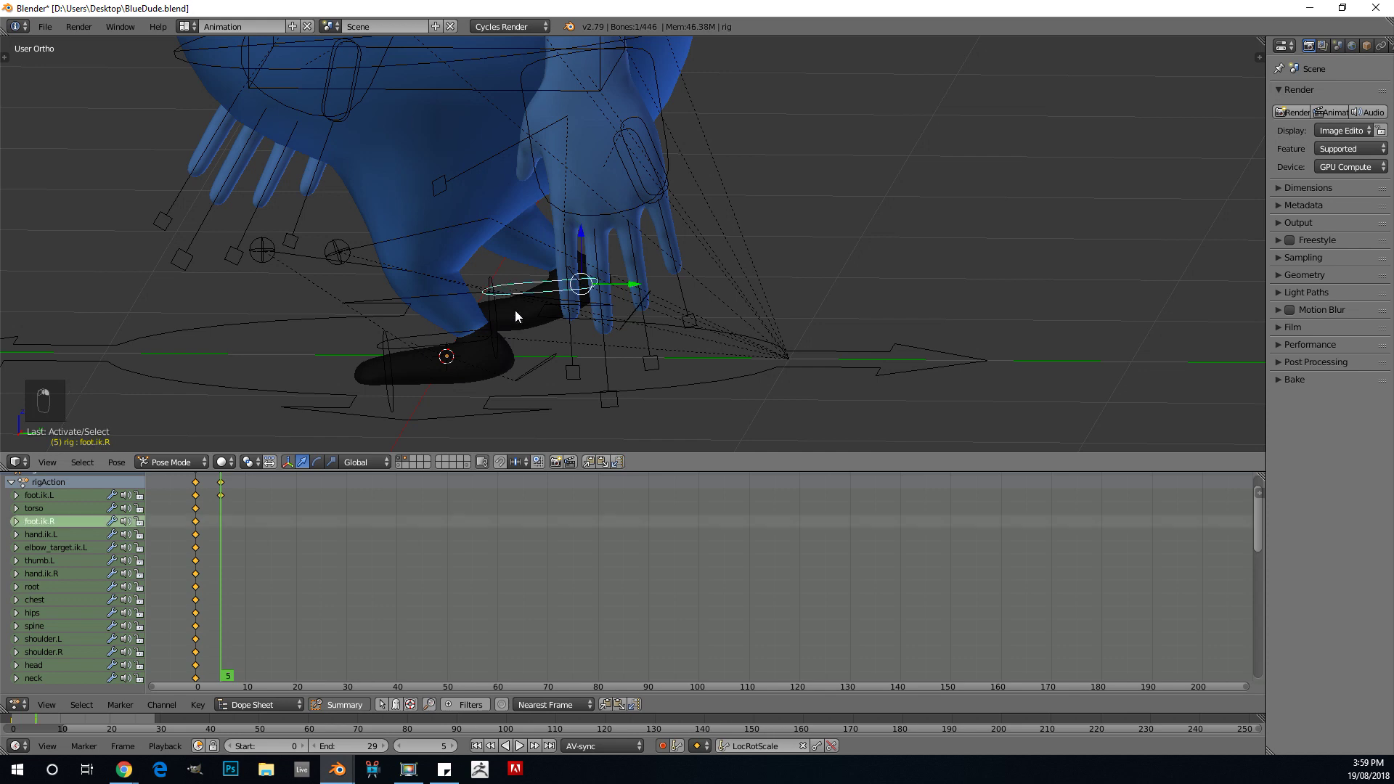
{"action": "key", "text": "KP_3"}
{"action": "left_click_drag", "start_coordinate": [575, 341], "coordinate": [590, 338]}
{"action": "scroll", "coordinate": [516, 228], "scroll_direction": "down", "scroll_amount": 2}
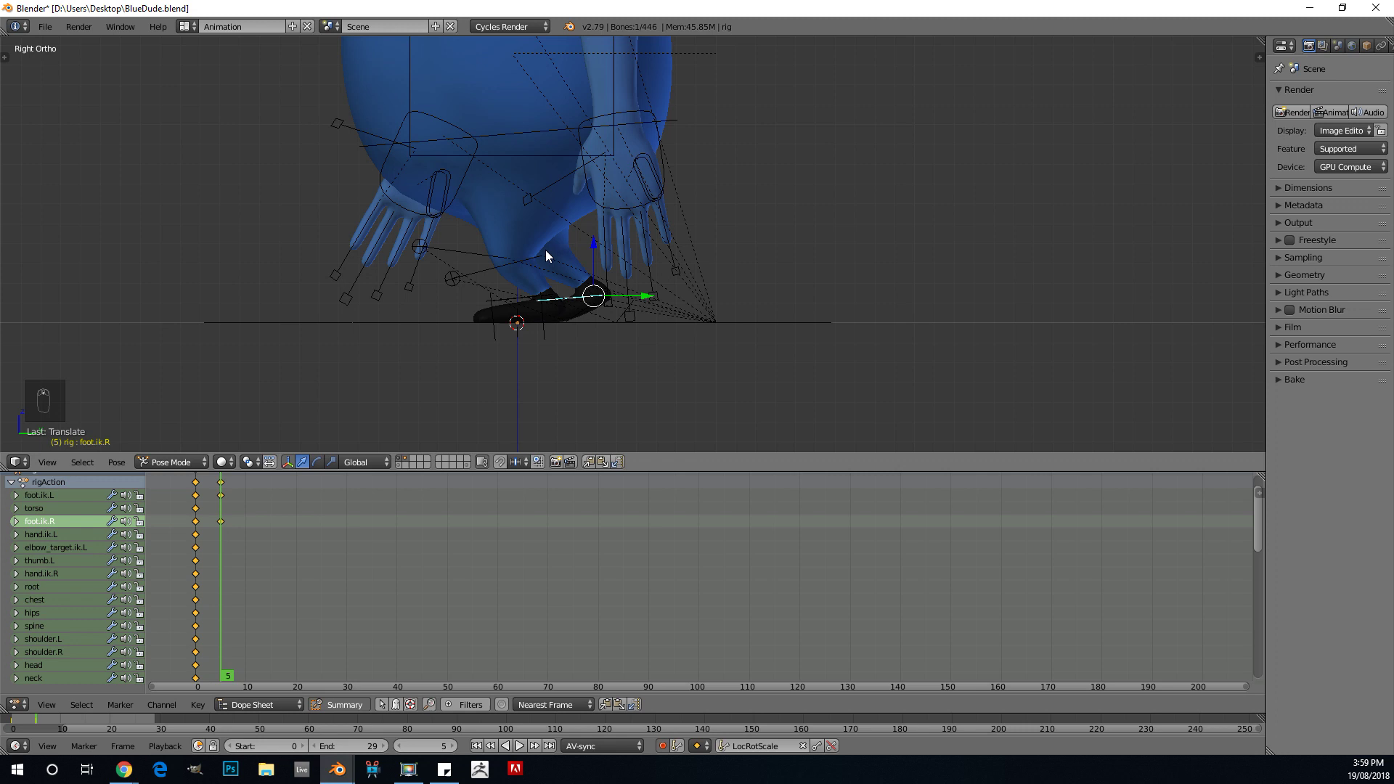
Step: Raise the torso control slightly along the Z axis at frame 5
{"action": "right_click", "coordinate": [508, 165]}
{"action": "scroll", "coordinate": [516, 153], "scroll_direction": "down", "scroll_amount": 1}
{"action": "right_click", "coordinate": [538, 169]}
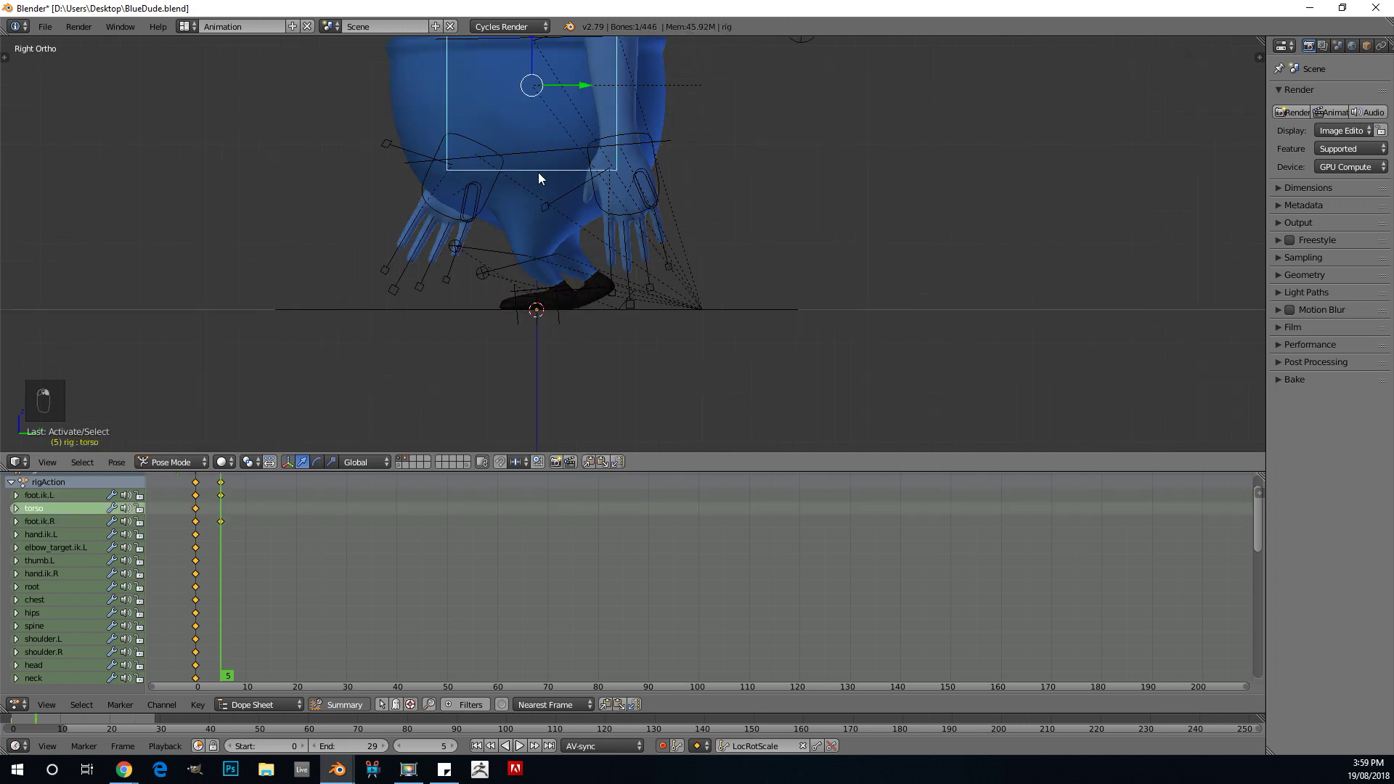
{"action": "key", "text": "g"}
{"action": "key", "text": "z"}
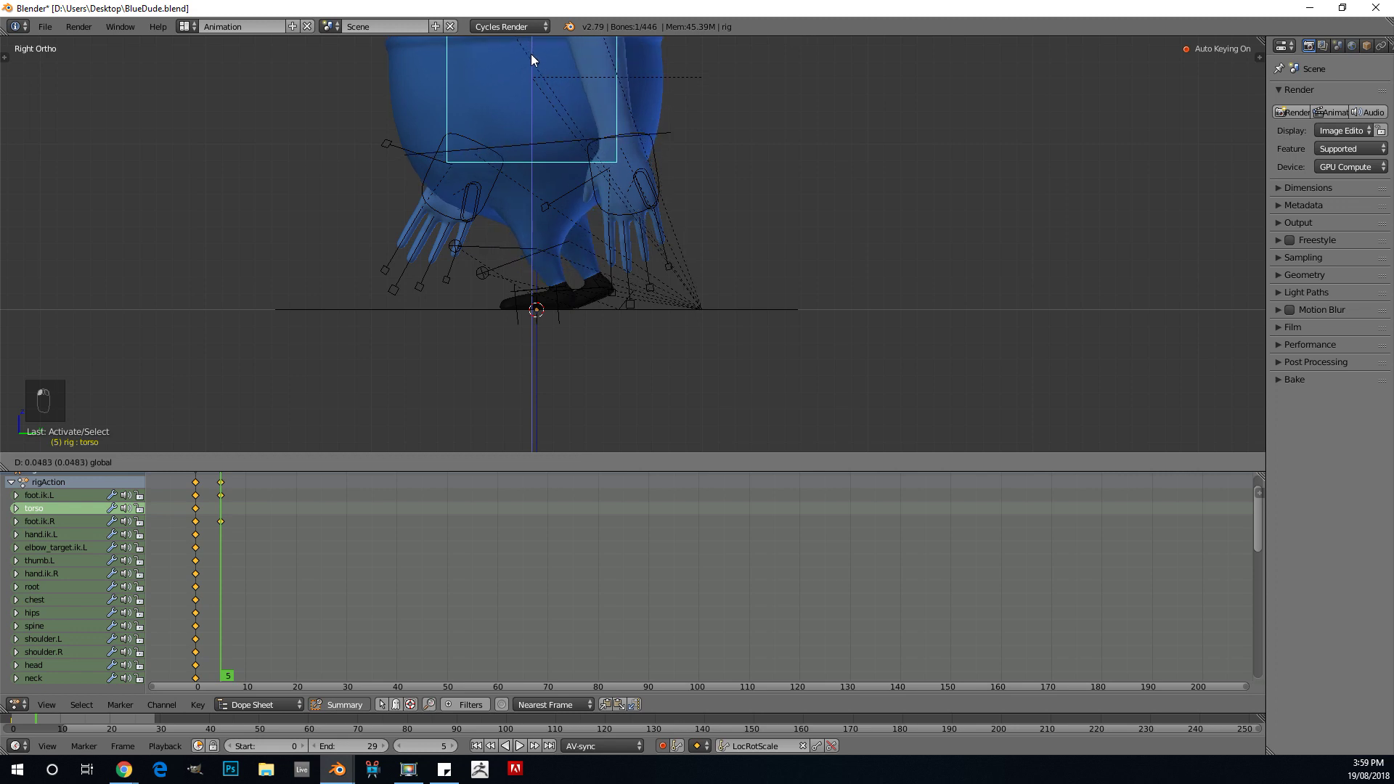
{"action": "left_click", "coordinate": [554, 140]}
{"action": "middle_click_drag", "start_coordinate": [555, 140], "coordinate": [584, 242], "text": "shift"}
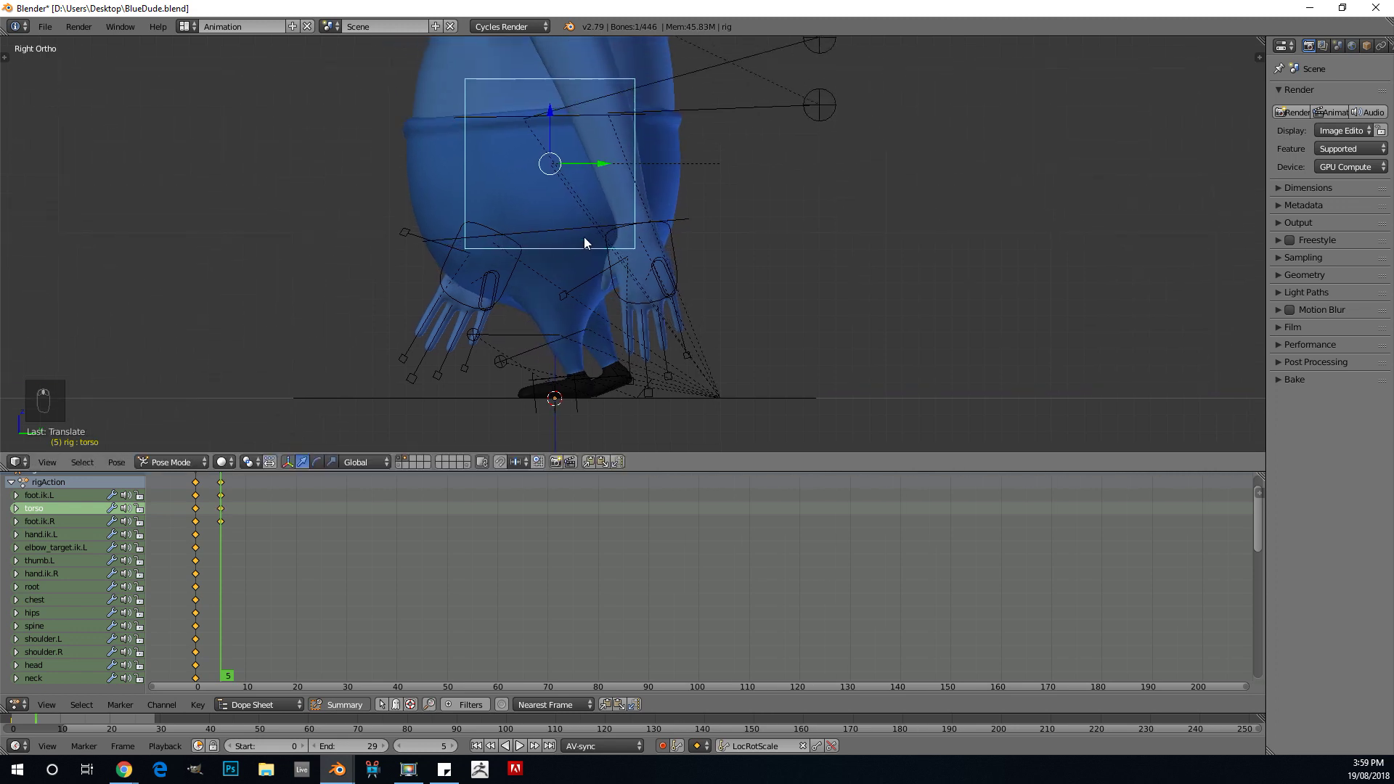
Step: Move the left foot control, foot.ik.L, forward along the Y axis at frame 5
{"action": "right_click", "coordinate": [573, 378]}
{"action": "key", "text": "g"}
{"action": "key", "text": "y"}
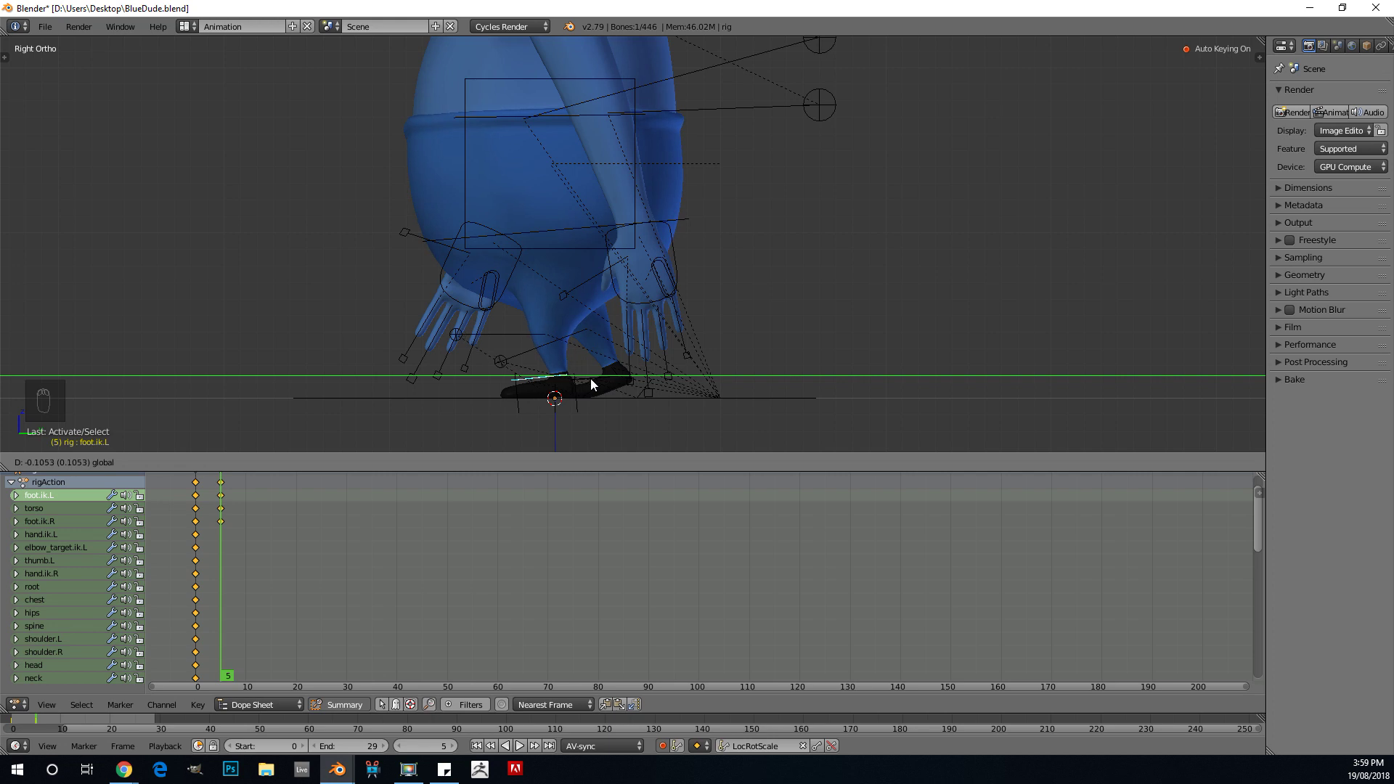
{"action": "left_click", "coordinate": [584, 378]}
{"action": "middle_click_drag", "start_coordinate": [584, 378], "coordinate": [741, 321]}
{"action": "key", "text": "KP_3"}
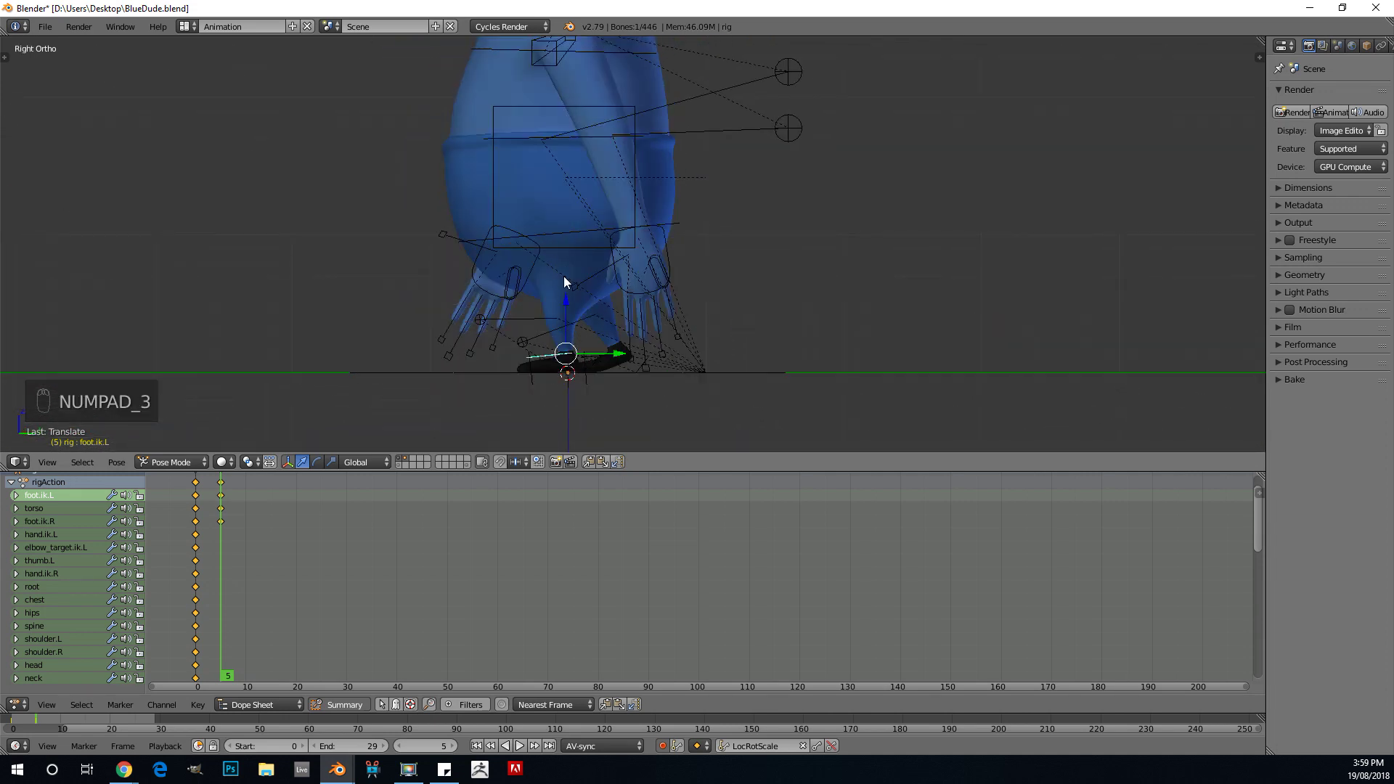
{"action": "left_click", "coordinate": [594, 353]}
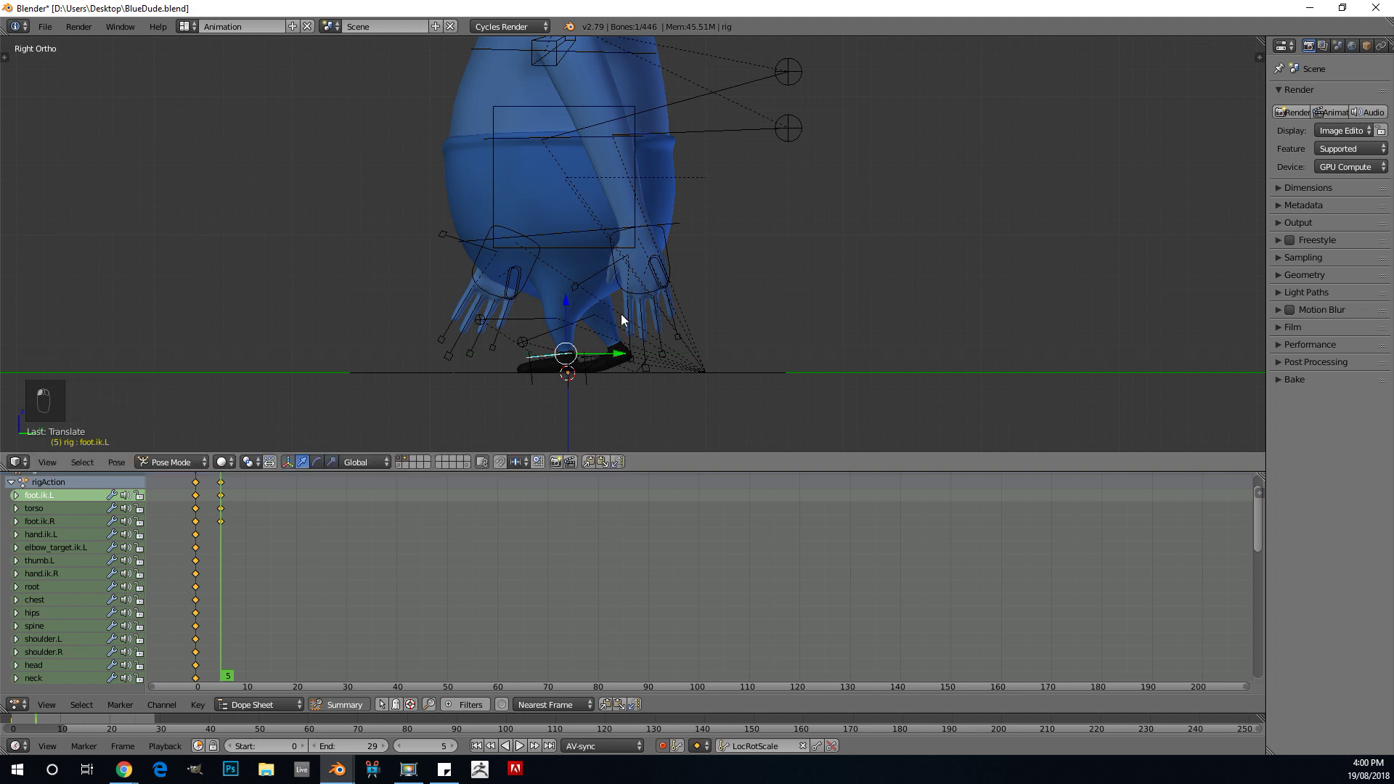
Step: Reposition the right foot control, foot.ik.R, slightly farther back and up in the side view at frame 5
{"action": "scroll", "coordinate": [663, 393], "scroll_direction": "up", "scroll_amount": 2}
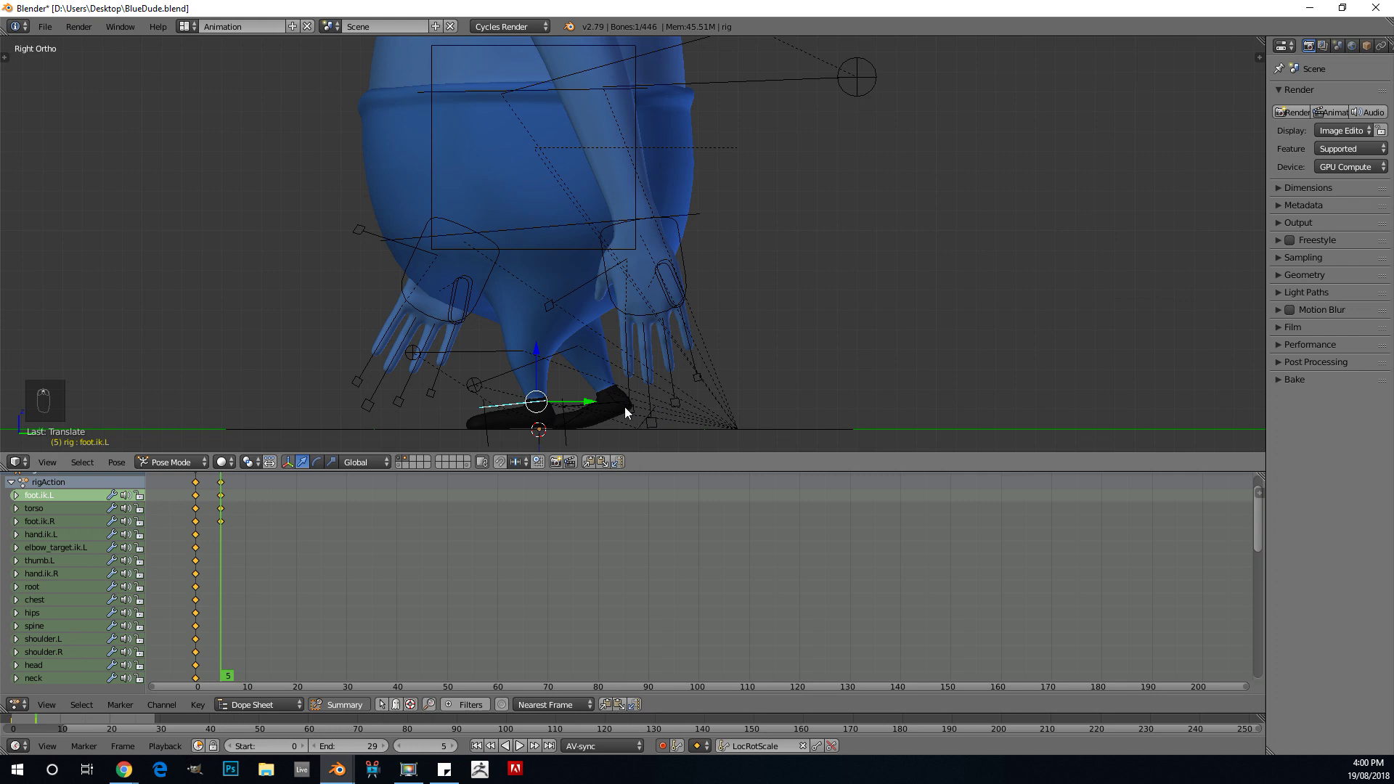
{"action": "middle_click_drag", "start_coordinate": [623, 410], "coordinate": [610, 401]}
{"action": "right_click", "coordinate": [587, 354]}
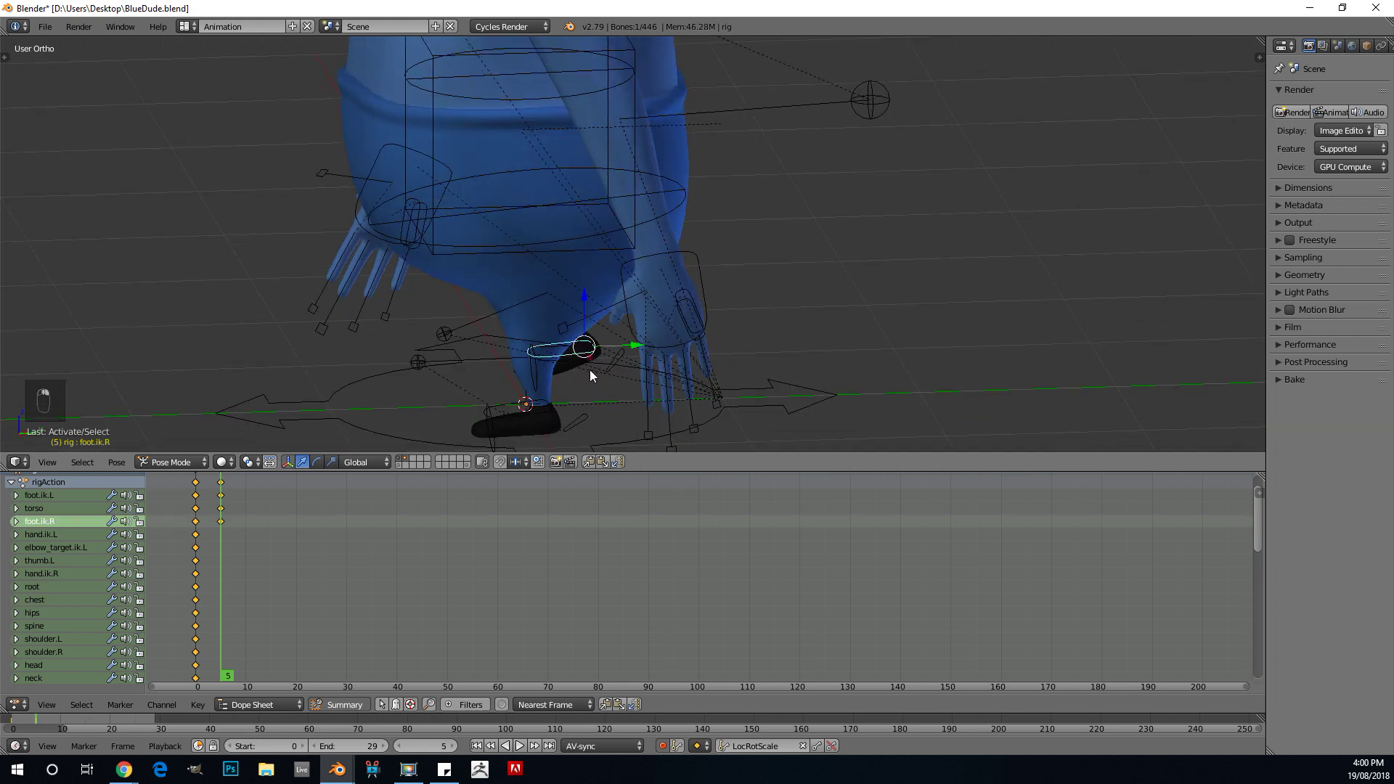
{"action": "key", "text": "KP_3"}
{"action": "key", "text": "g"}
{"action": "left_click", "coordinate": [632, 396]}
{"action": "middle_click_drag", "start_coordinate": [632, 396], "coordinate": [603, 424]}
Step: Rotate the right foot roll control, foot_roll.ik.R, slightly in the side view at frame 5
{"action": "right_click", "coordinate": [726, 329]}
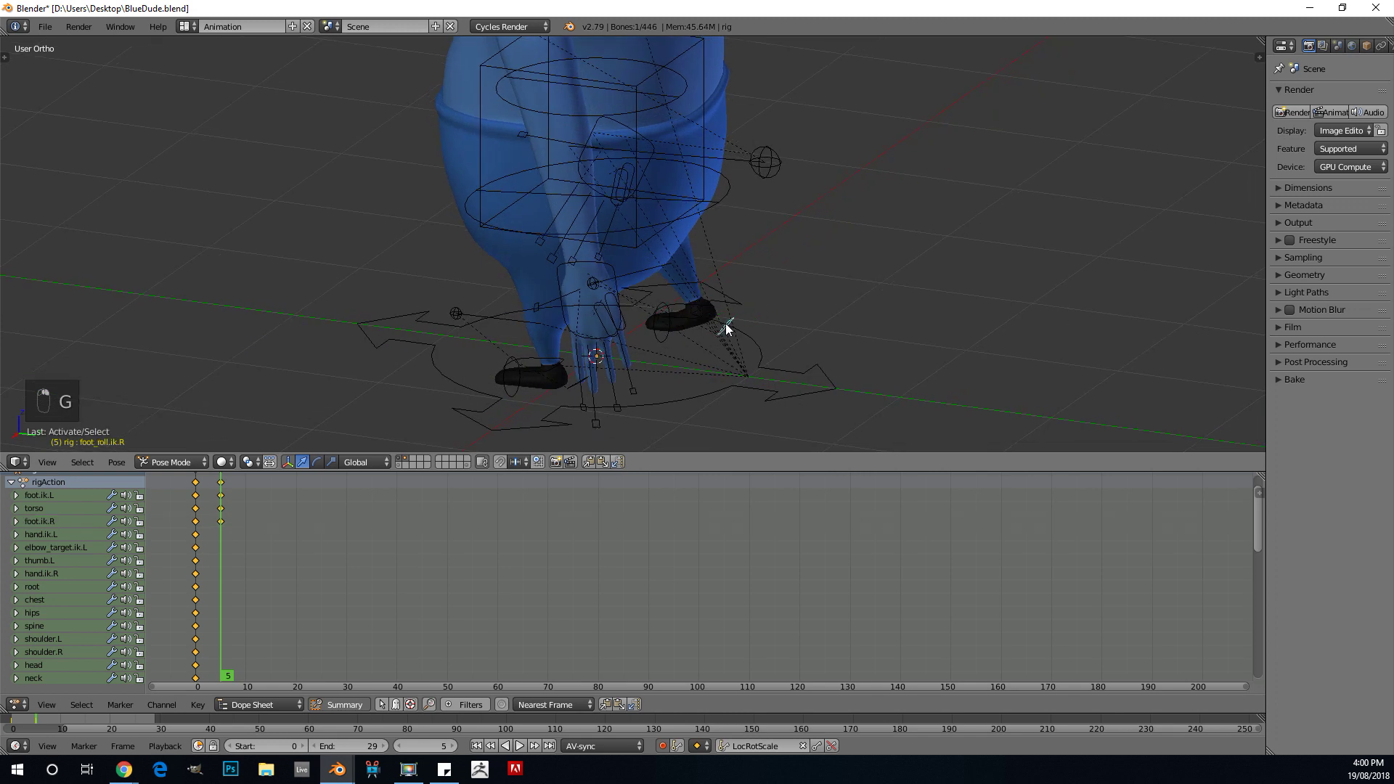
{"action": "key", "text": "KP_3"}
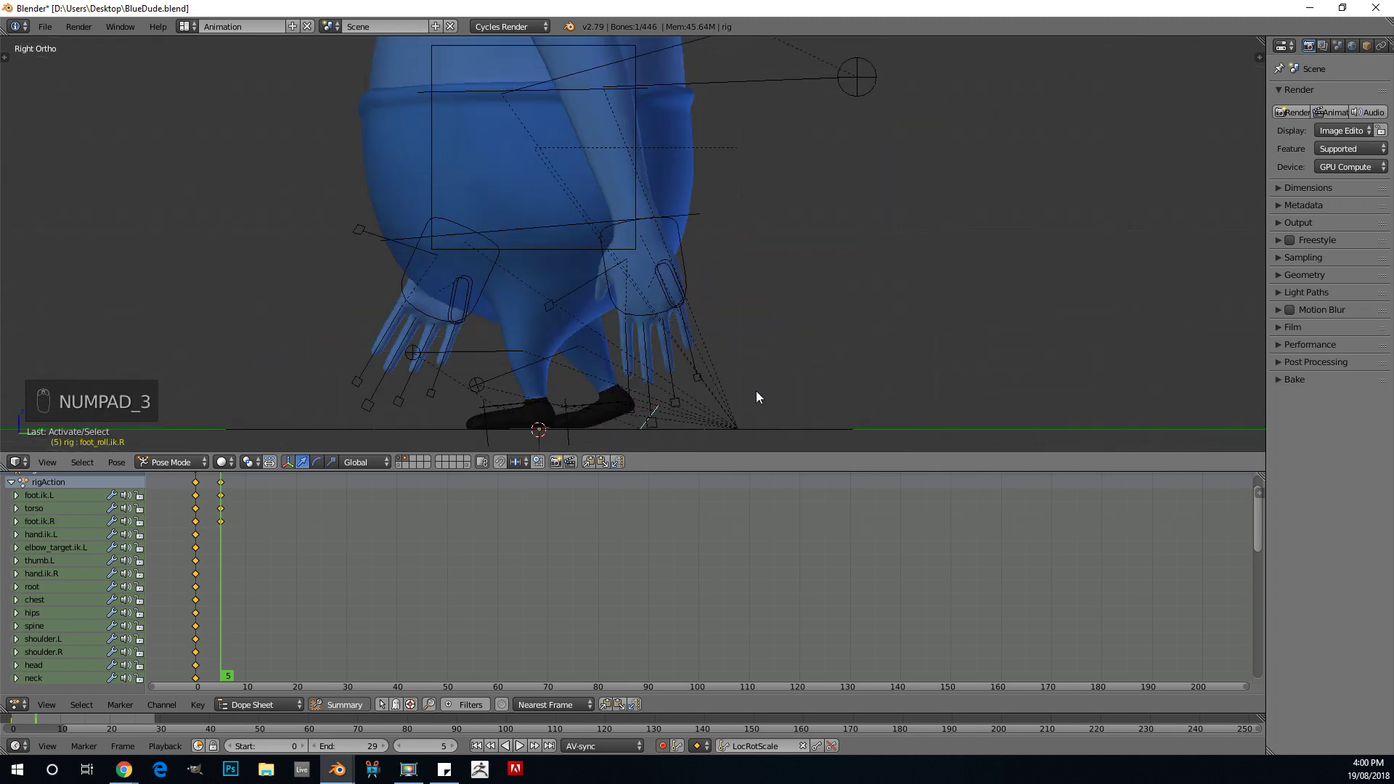
{"action": "key", "text": "r"}
{"action": "left_click", "coordinate": [752, 369]}
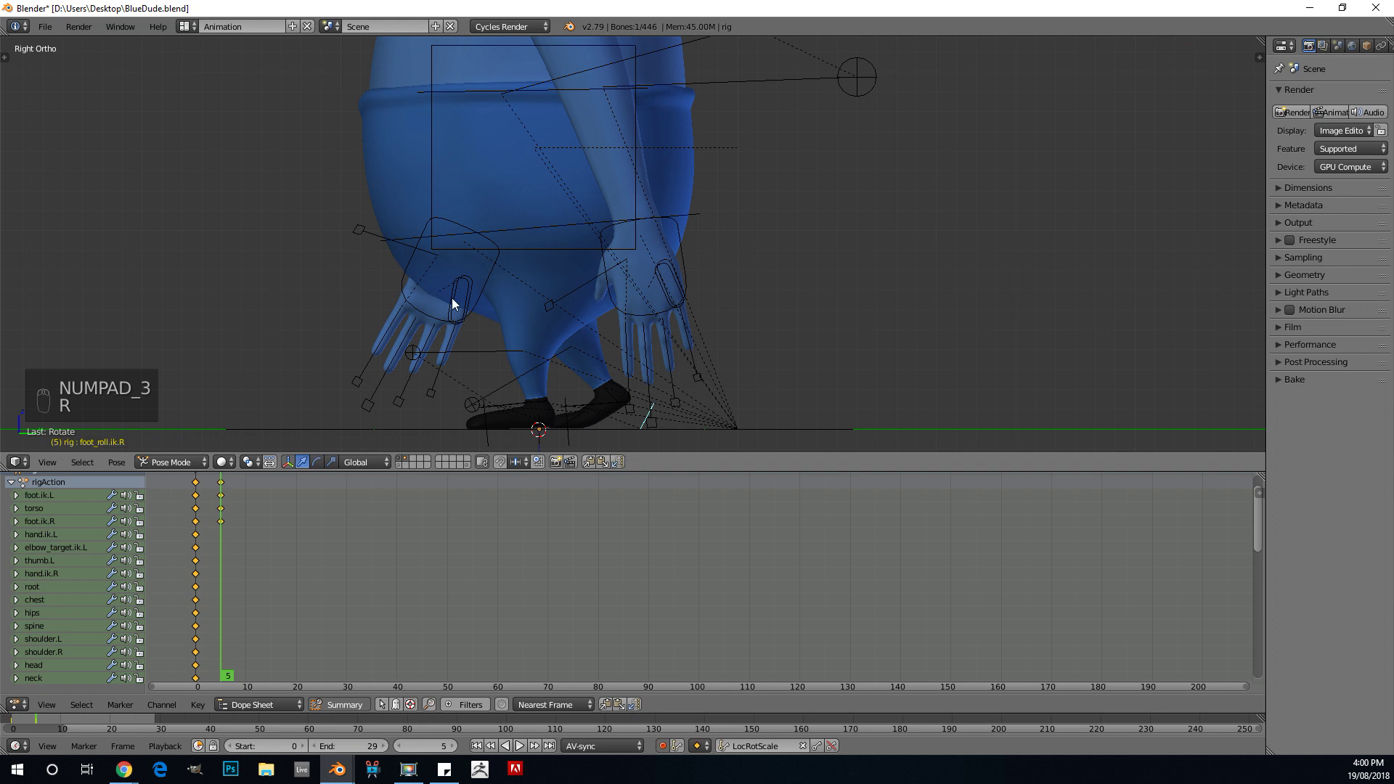
Step: Move the left hand control, hand.ik.L, forward beside the body and rotate it about 8° at frame 5
{"action": "scroll", "coordinate": [456, 305], "scroll_direction": "down", "scroll_amount": 3}
{"action": "middle_click_drag", "start_coordinate": [549, 282], "coordinate": [692, 249]}
{"action": "right_click", "coordinate": [692, 249]}
{"action": "key", "text": "KP_3"}
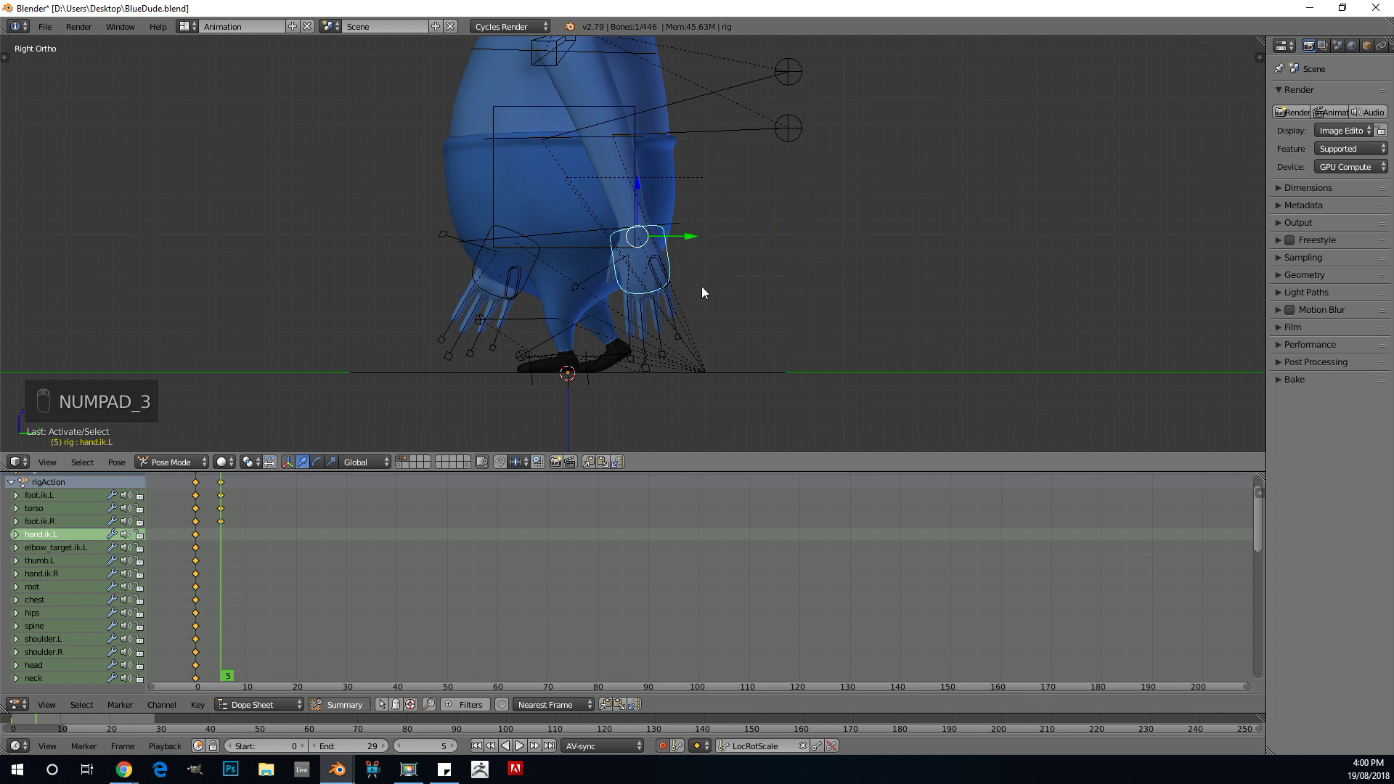
{"action": "scroll", "coordinate": [594, 344], "scroll_direction": "up", "scroll_amount": 3}
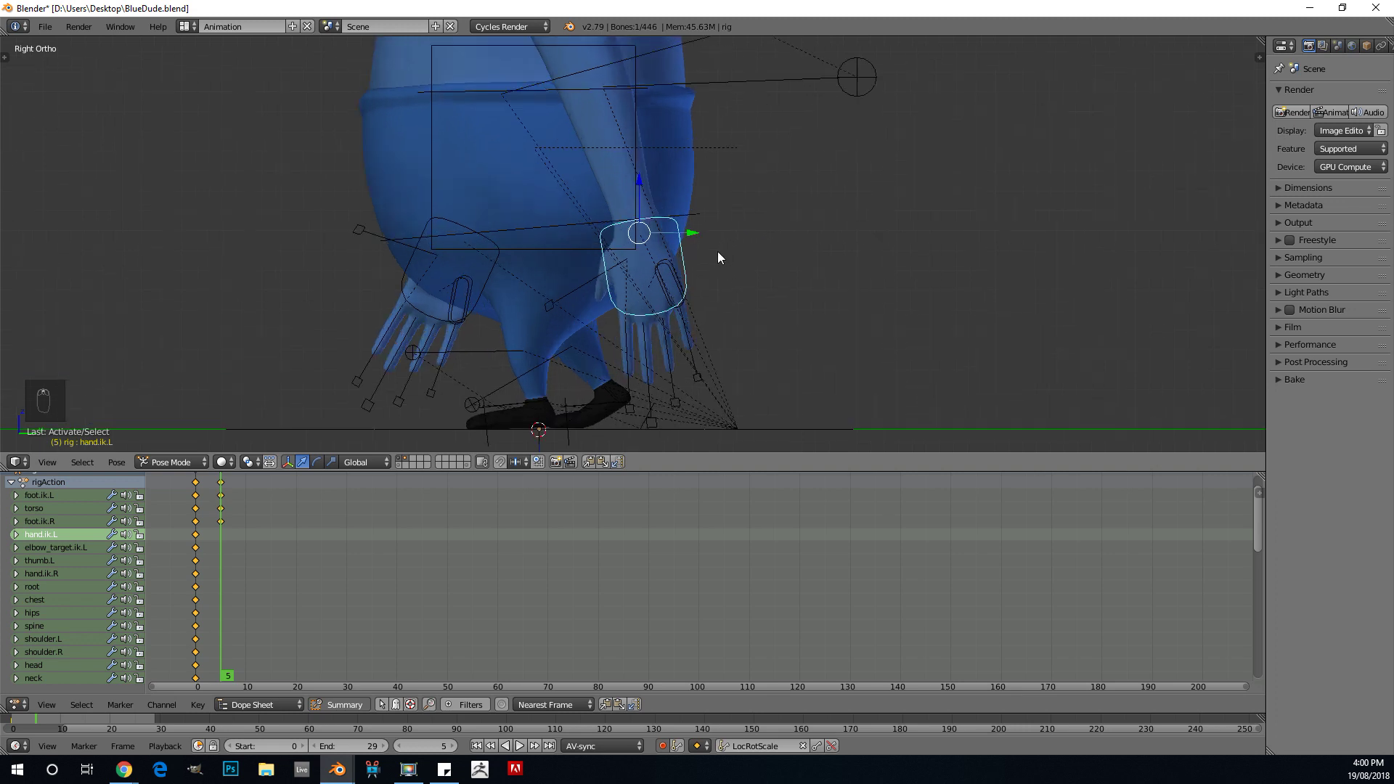
{"action": "key", "text": "g"}
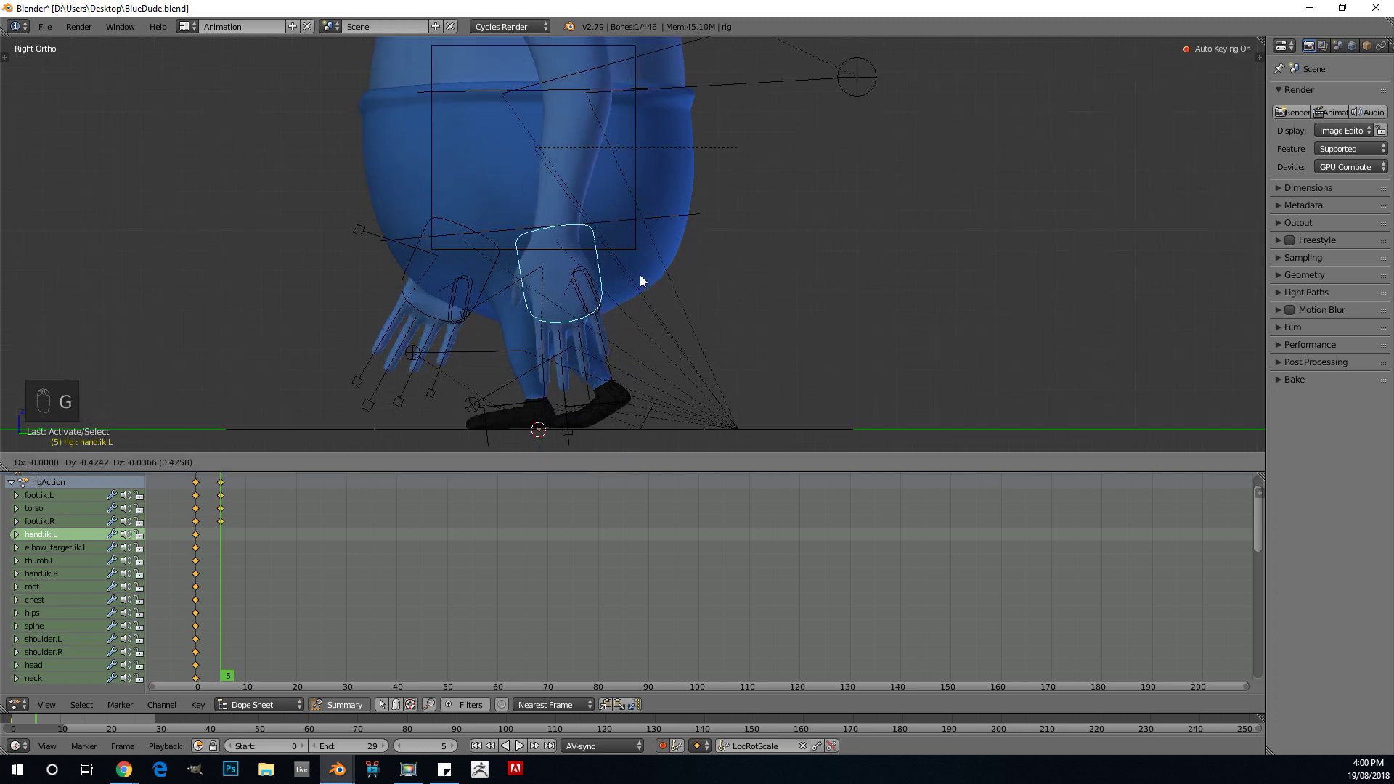
{"action": "left_click", "coordinate": [634, 276]}
{"action": "scroll", "coordinate": [669, 244], "scroll_direction": "down", "scroll_amount": 1}
{"action": "key", "text": "r"}
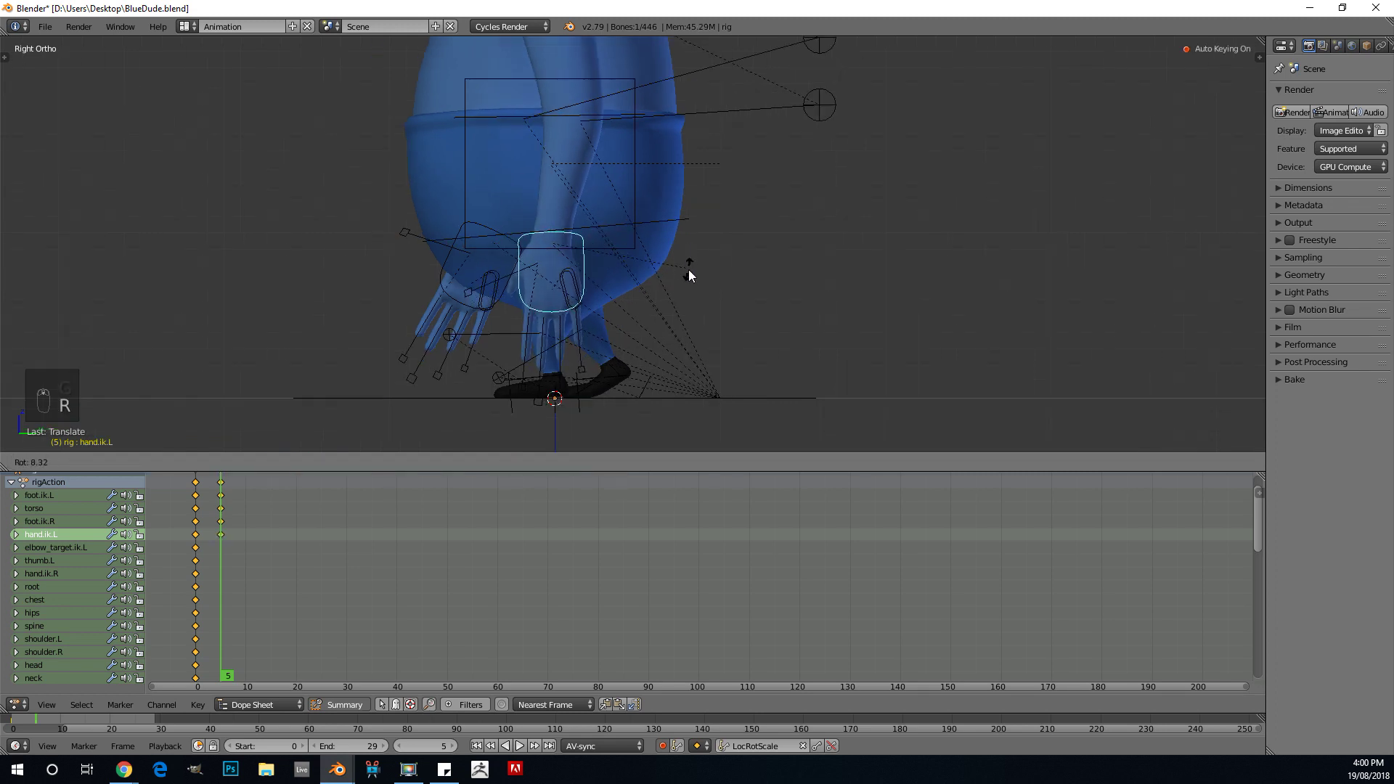
{"action": "left_click", "coordinate": [688, 273]}
{"action": "scroll", "coordinate": [687, 273], "scroll_direction": "down", "scroll_amount": 4}
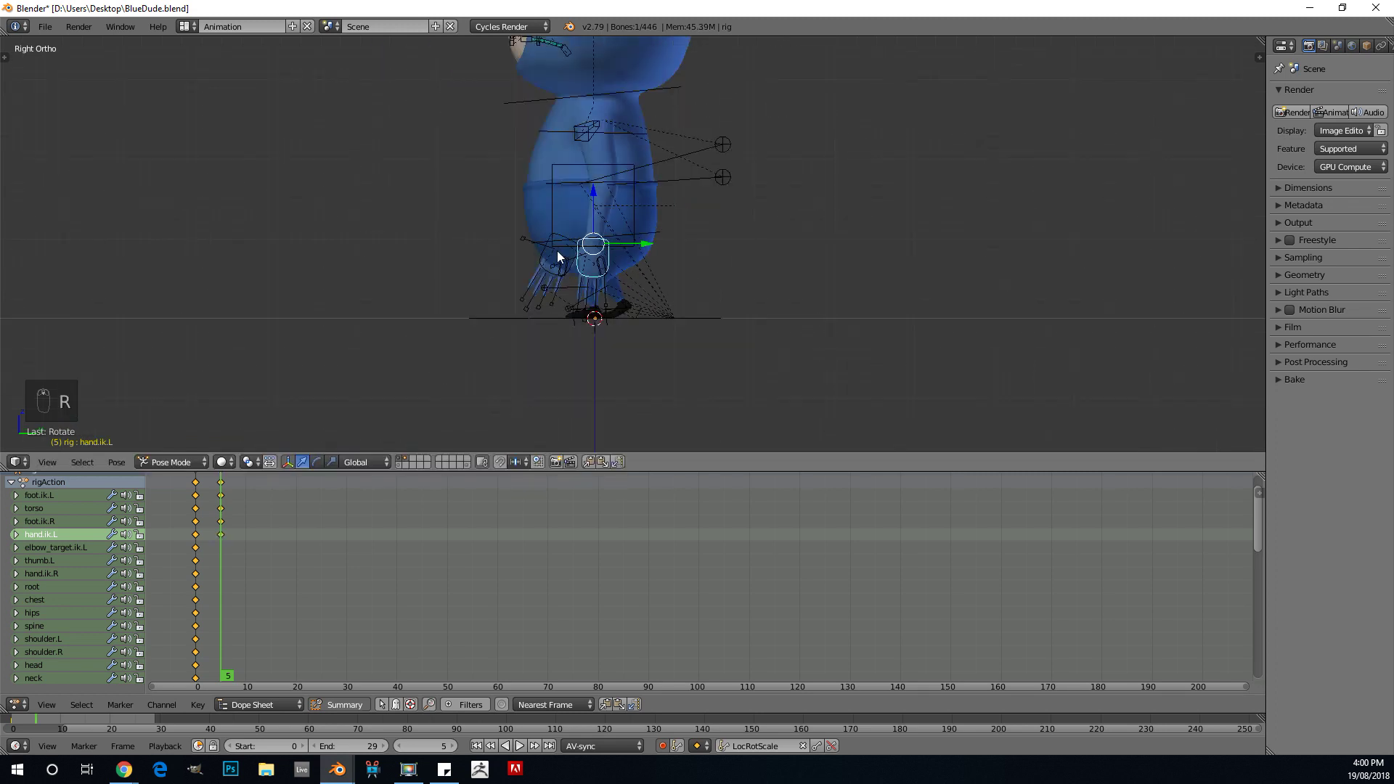
Step: Move the right hand control, hand.ik.R, back beside the body and rotate it so the hand hangs straight down at frame 5
{"action": "key", "text": "ctrl+KP_3"}
{"action": "scroll", "coordinate": [574, 269], "scroll_direction": "up", "scroll_amount": 4}
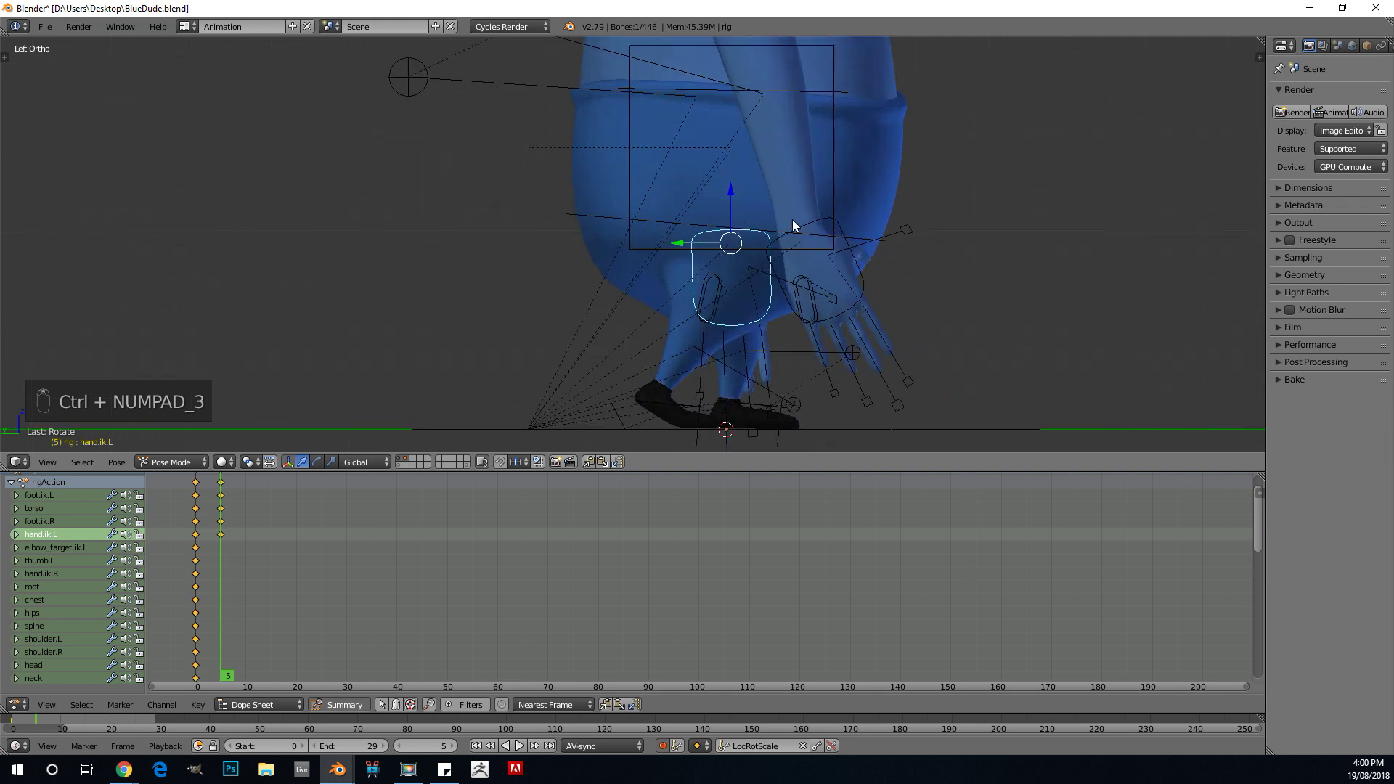
{"action": "right_click", "coordinate": [823, 220]}
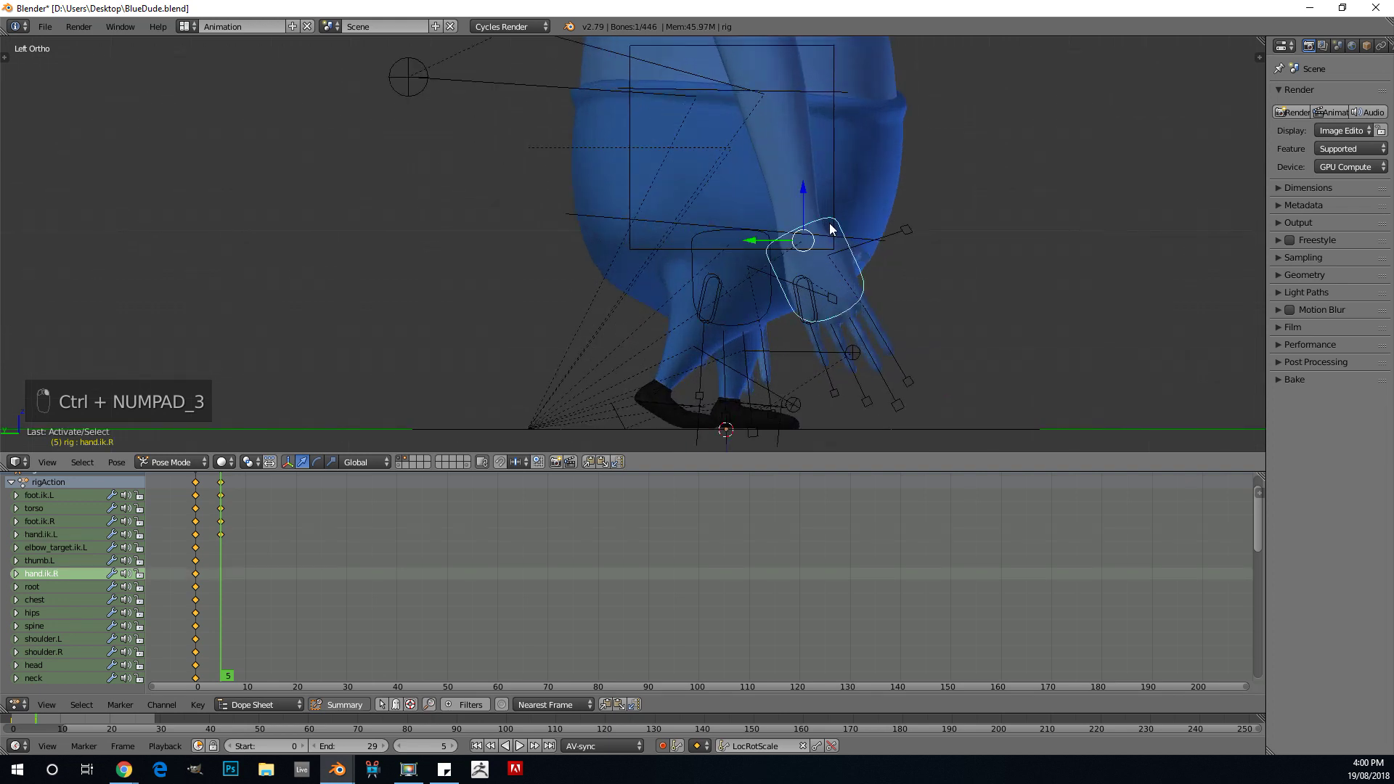
{"action": "key", "text": "g"}
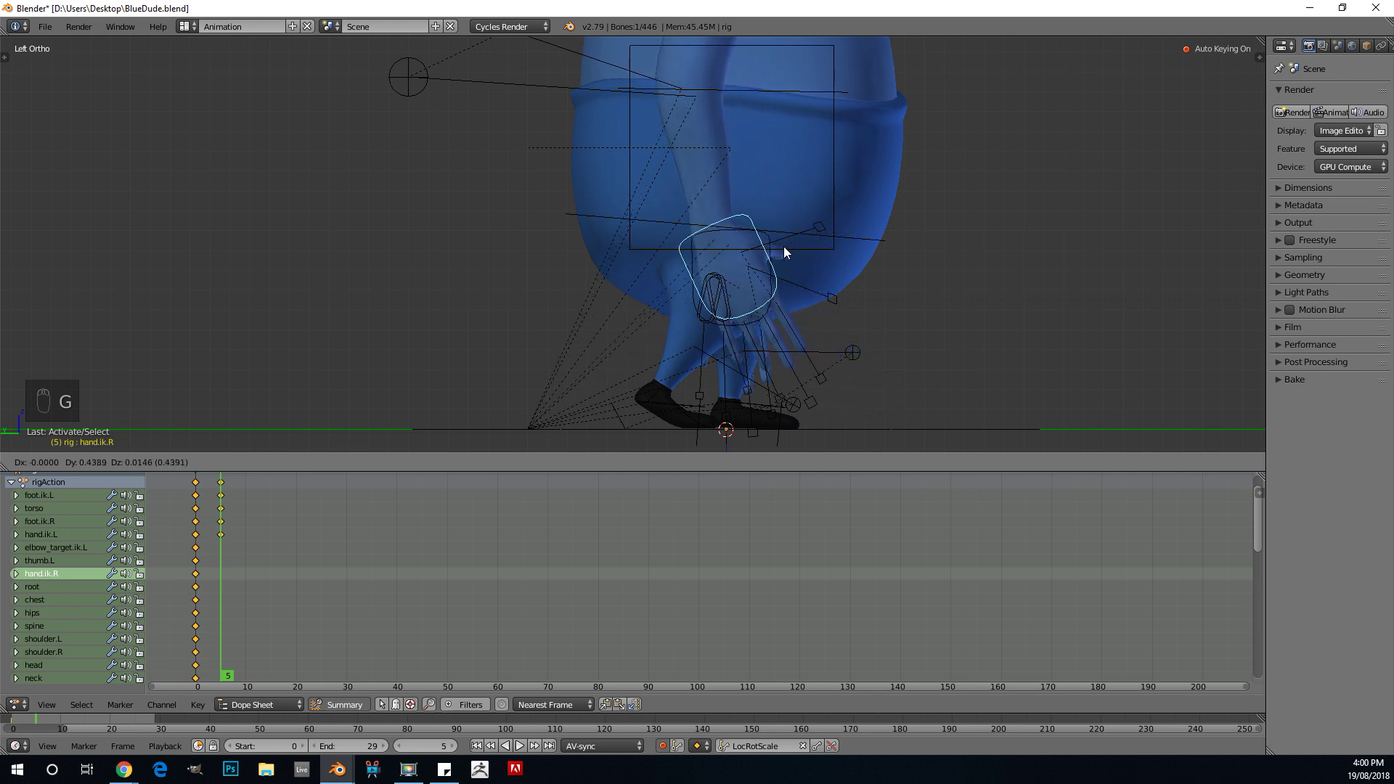
{"action": "left_click", "coordinate": [793, 250]}
{"action": "key", "text": "r"}
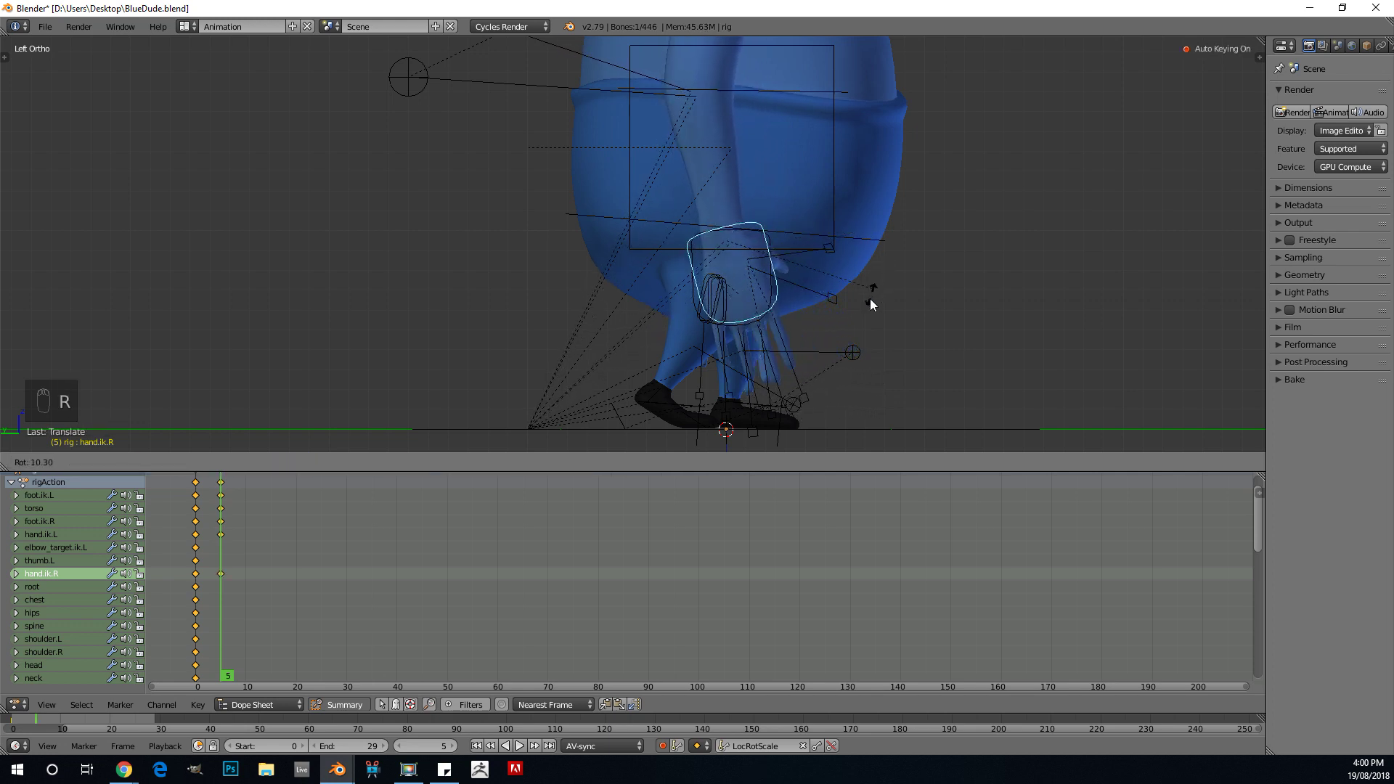
{"action": "key", "text": "g"}
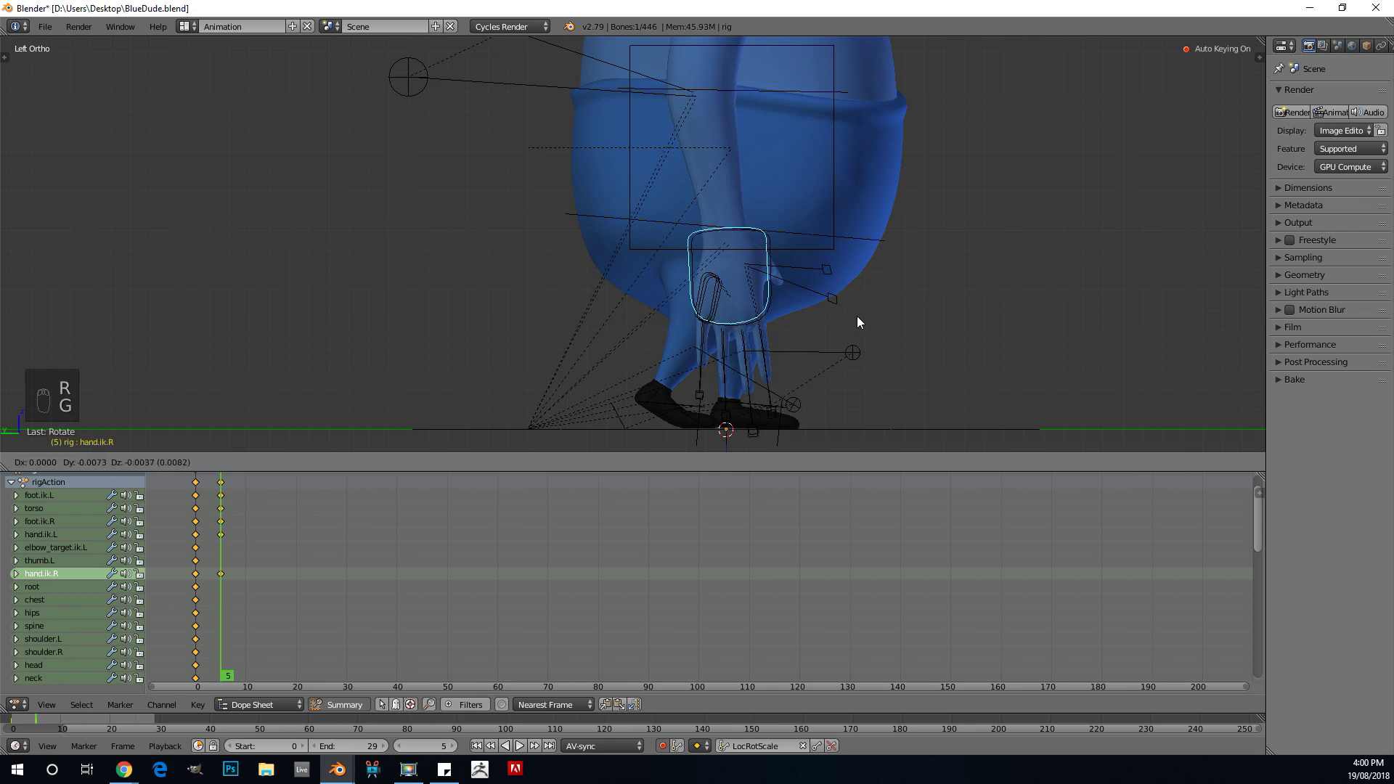
{"action": "right_click", "coordinate": [858, 316]}
Step: Play back the motion between frames 0 and 5 from both side views to check the pose transition
{"action": "key", "text": "alt+a"}
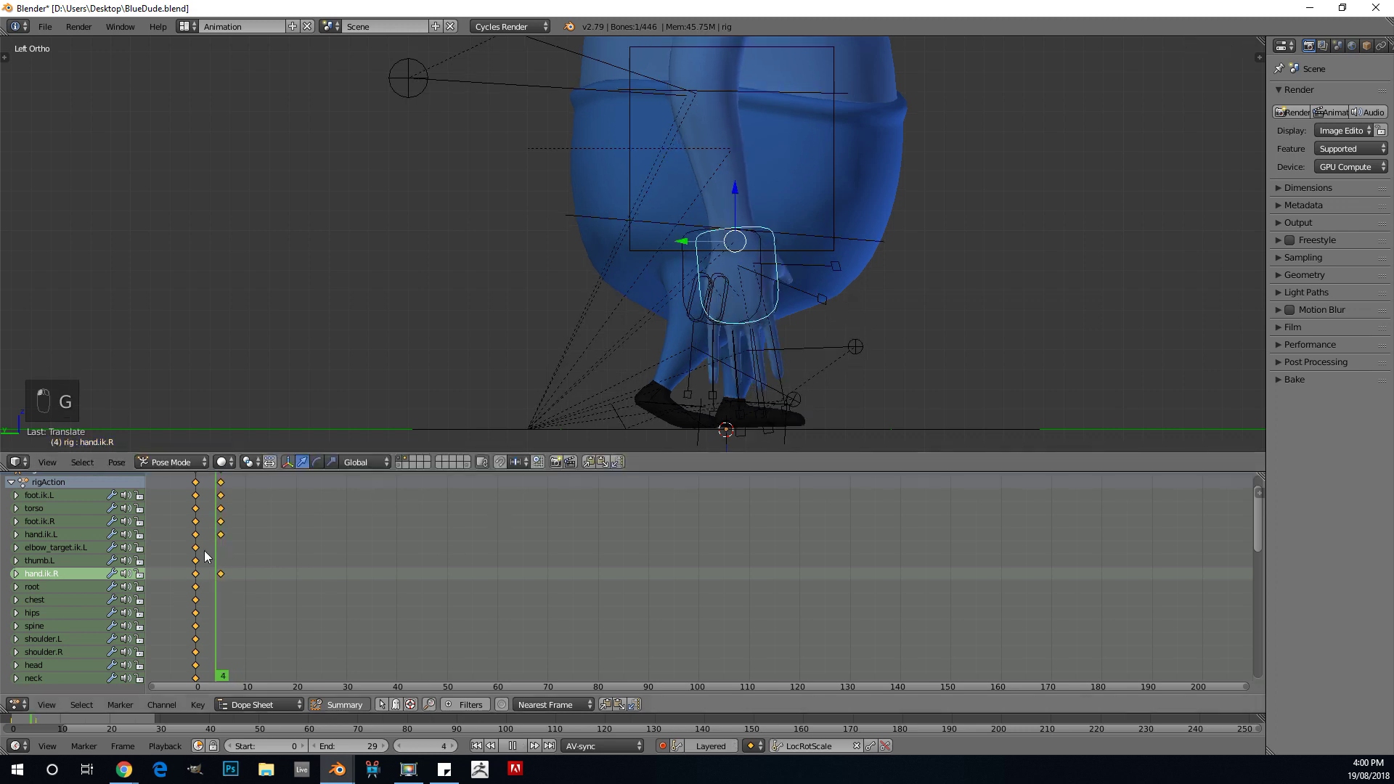
{"action": "left_click", "coordinate": [195, 560]}
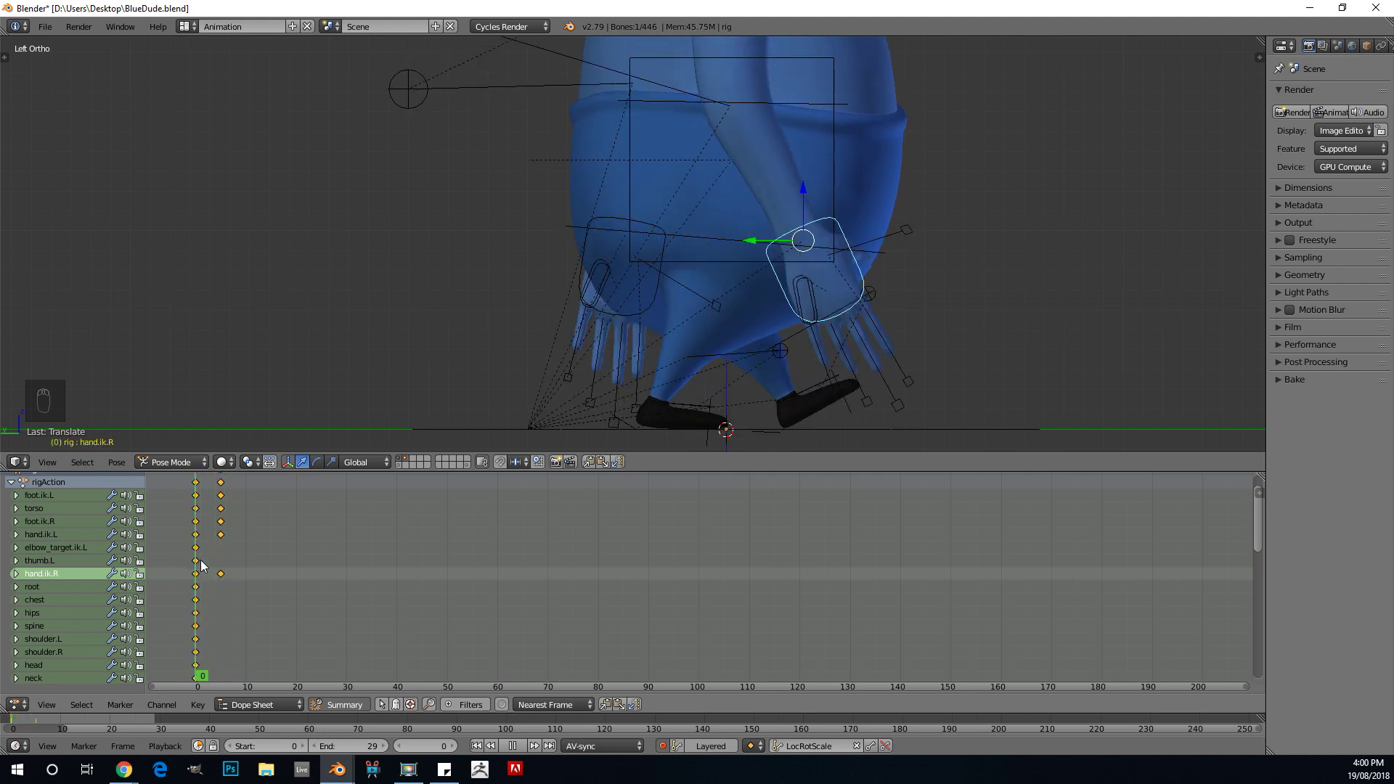
{"action": "key", "text": "alt+a"}
{"action": "scroll", "coordinate": [787, 189], "scroll_direction": "down", "scroll_amount": 2}
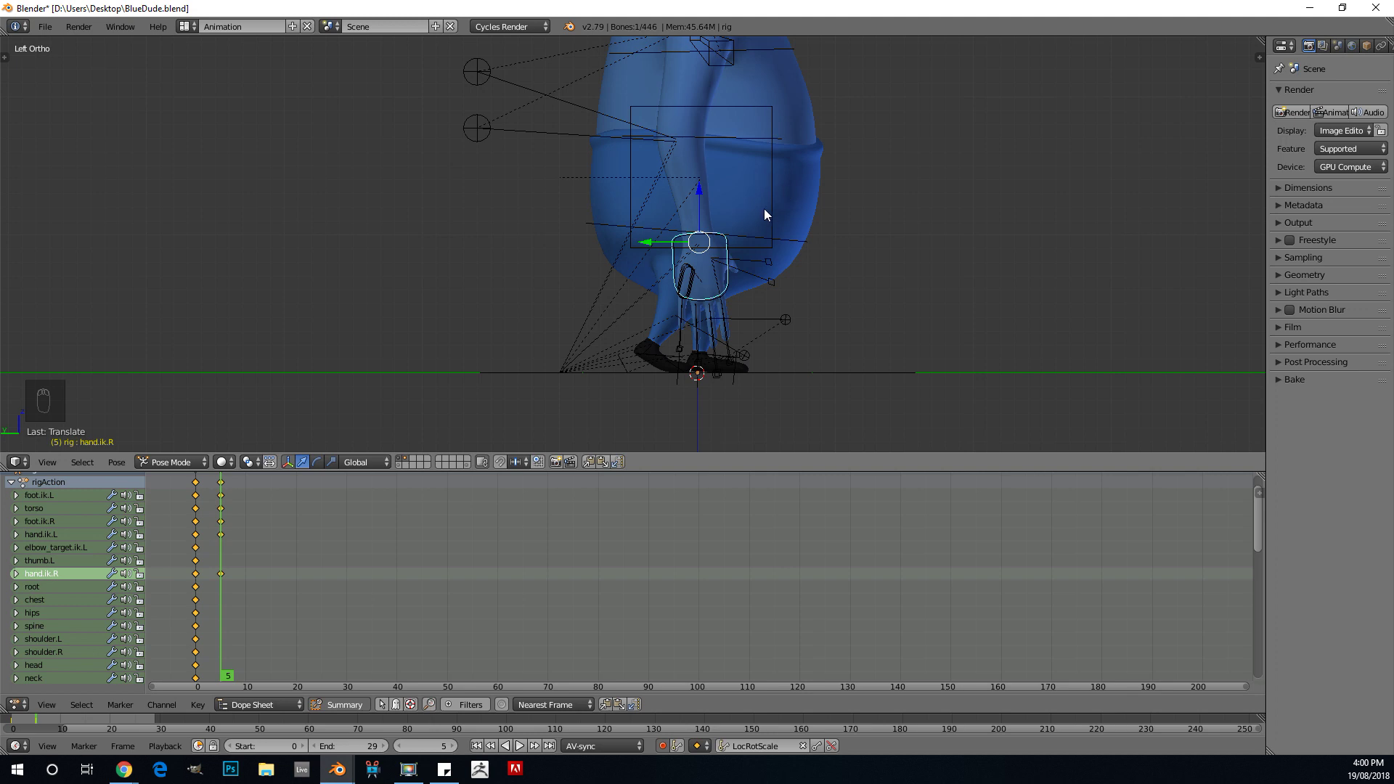
{"action": "key", "text": "KP_3"}
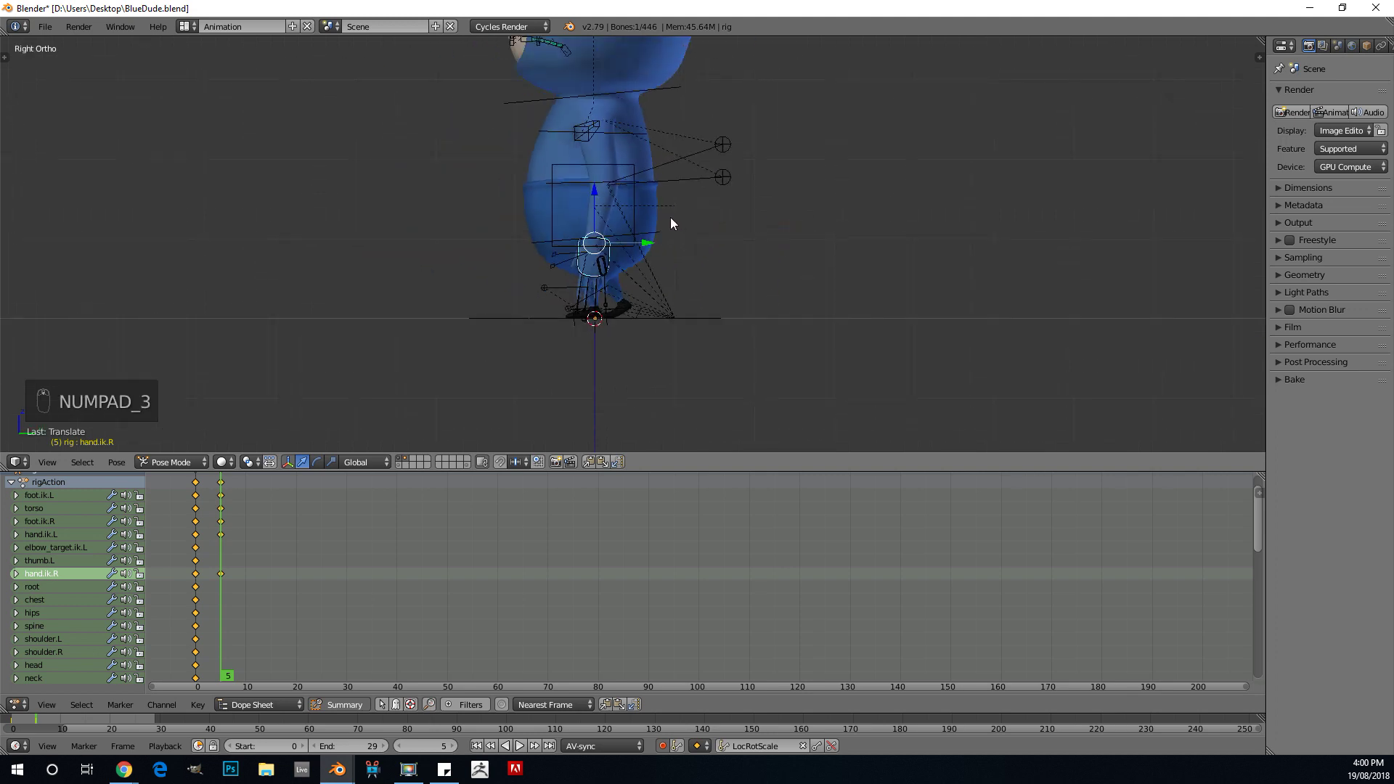
{"action": "key", "text": "alt+a"}
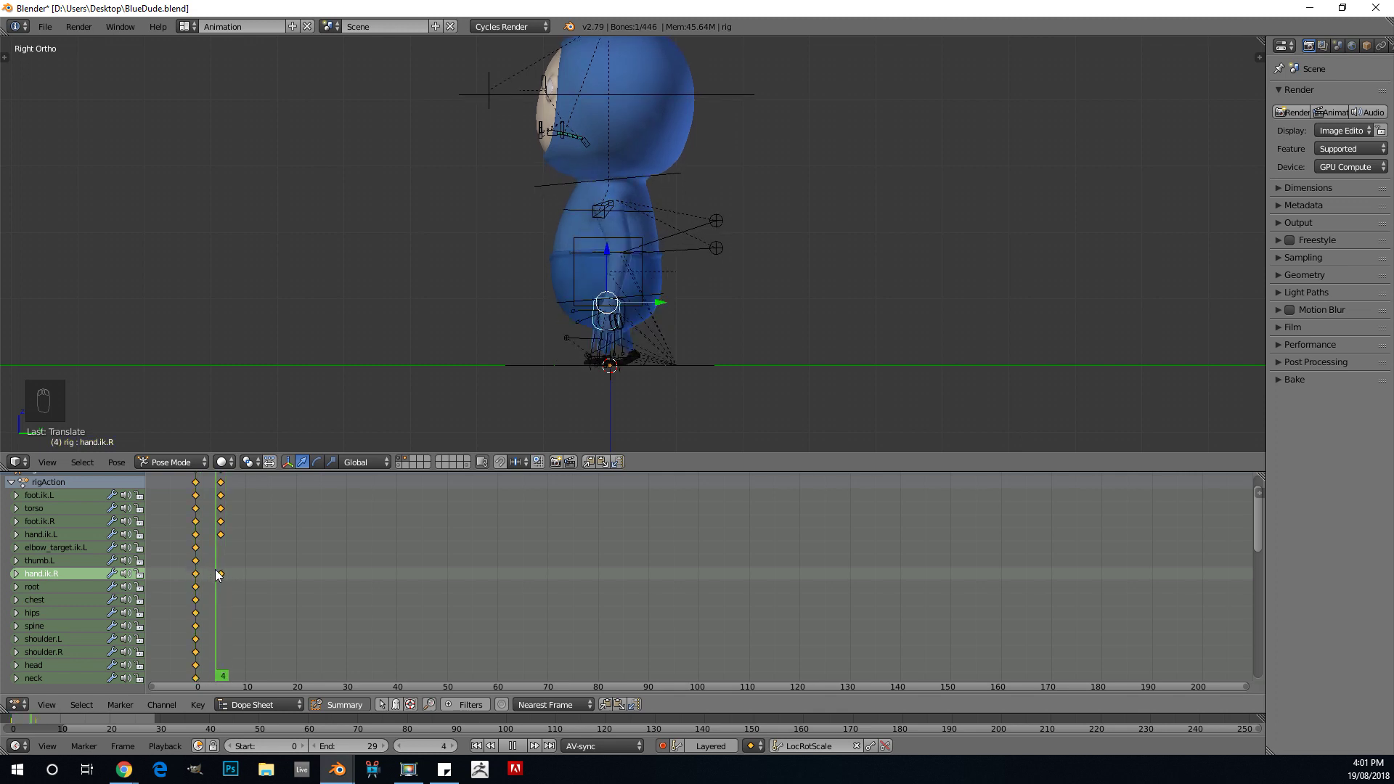
{"action": "key", "text": "alt+a"}
Step: Select all rig controls and insert LocRotScale keyframes for the whole pose at frame 5
{"action": "scroll", "coordinate": [655, 216], "scroll_direction": "up", "scroll_amount": 2}
{"action": "key", "text": "a"}
{"action": "key", "text": "a"}
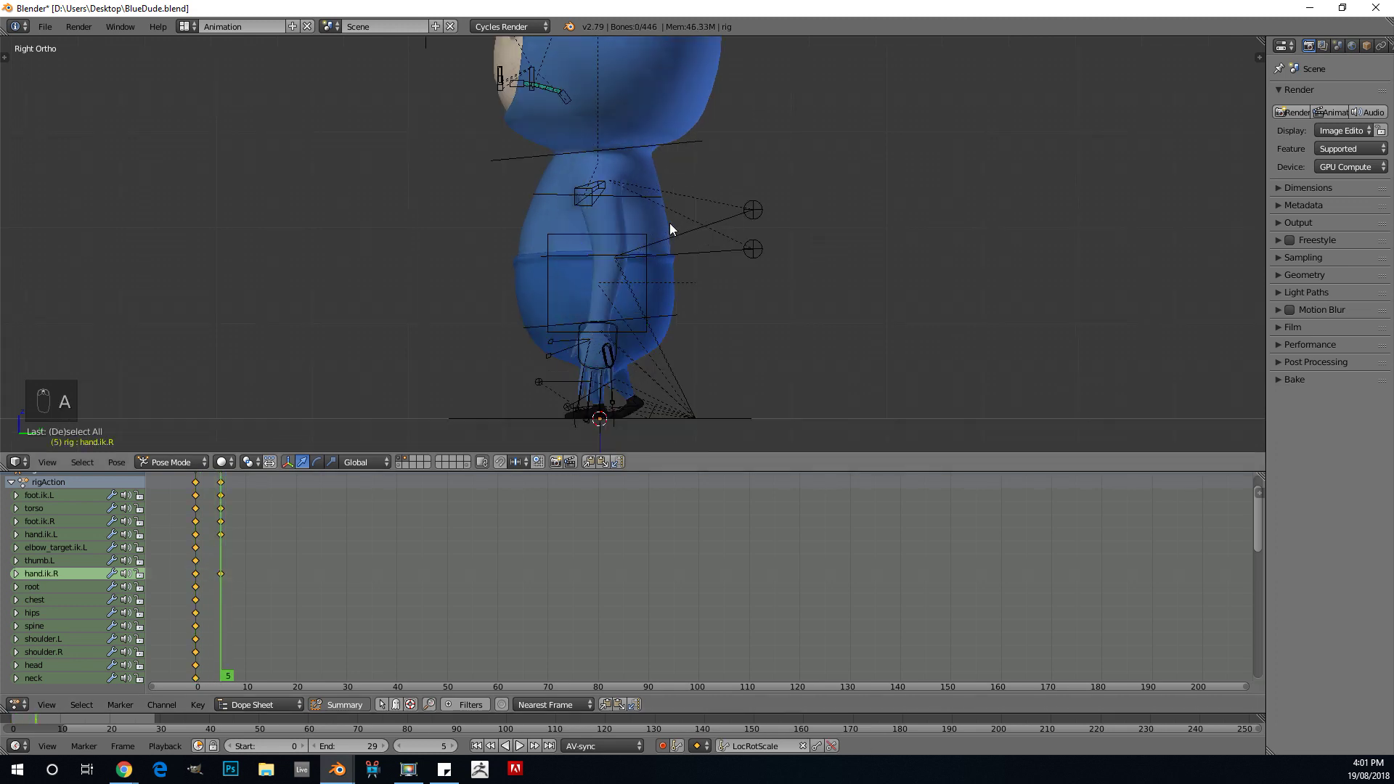
{"action": "scroll", "coordinate": [681, 231], "scroll_direction": "down", "scroll_amount": 3}
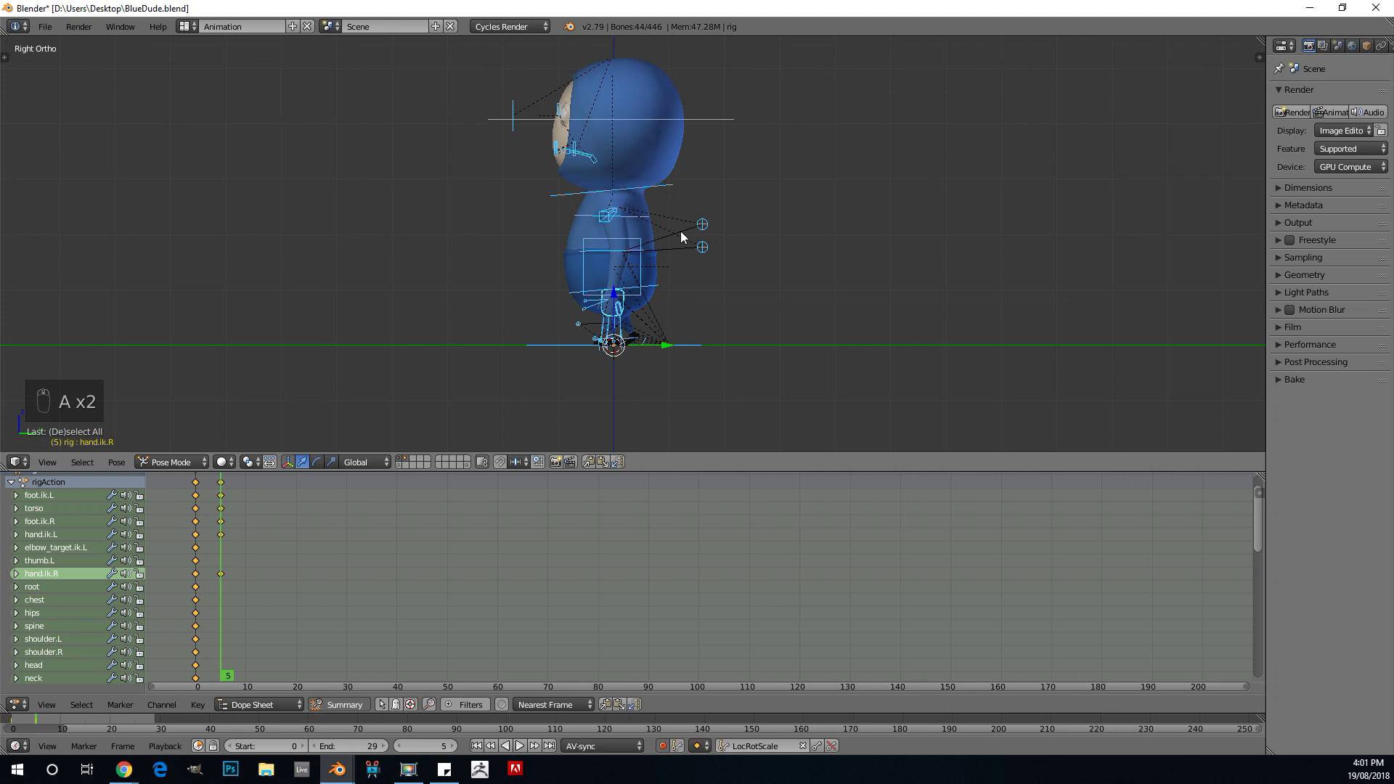
{"action": "key", "text": "i"}
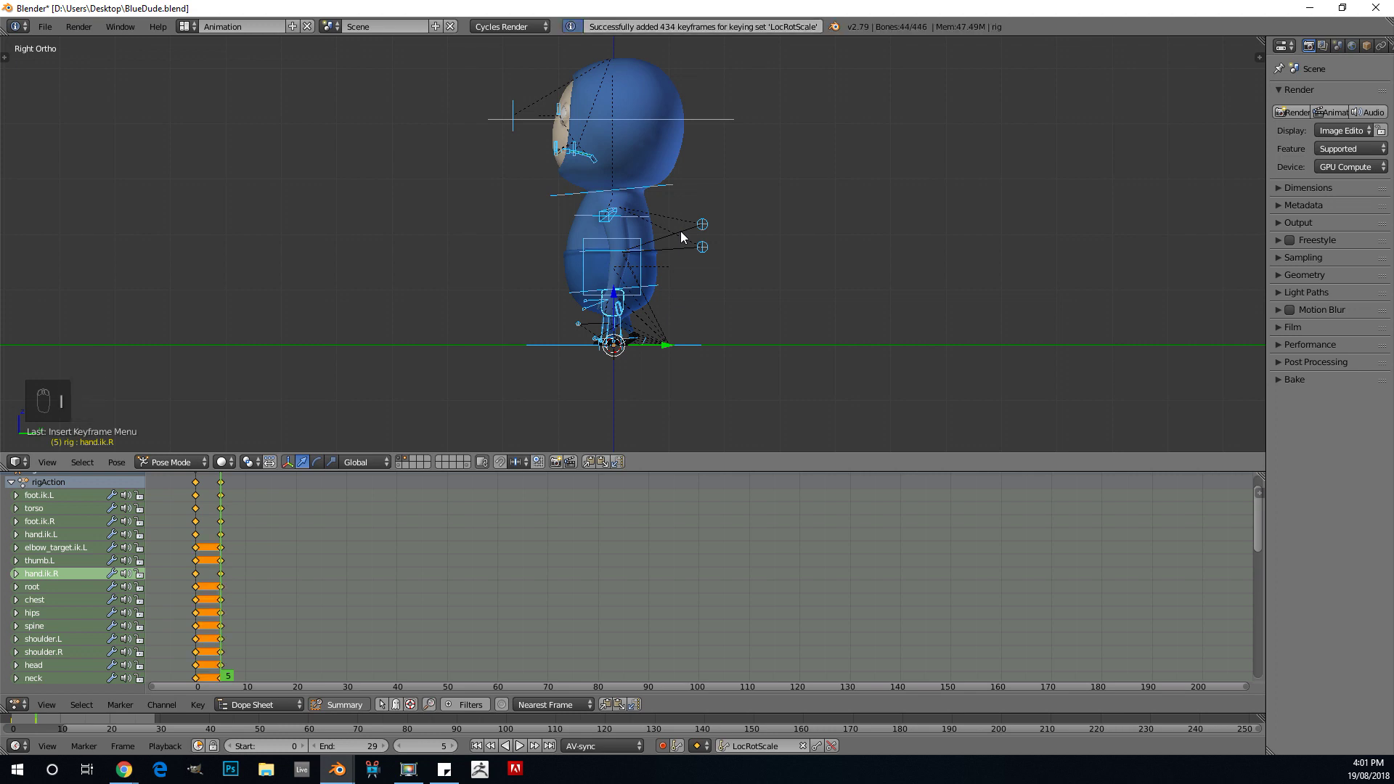
{"action": "scroll", "coordinate": [611, 206], "scroll_direction": "up", "scroll_amount": 2}
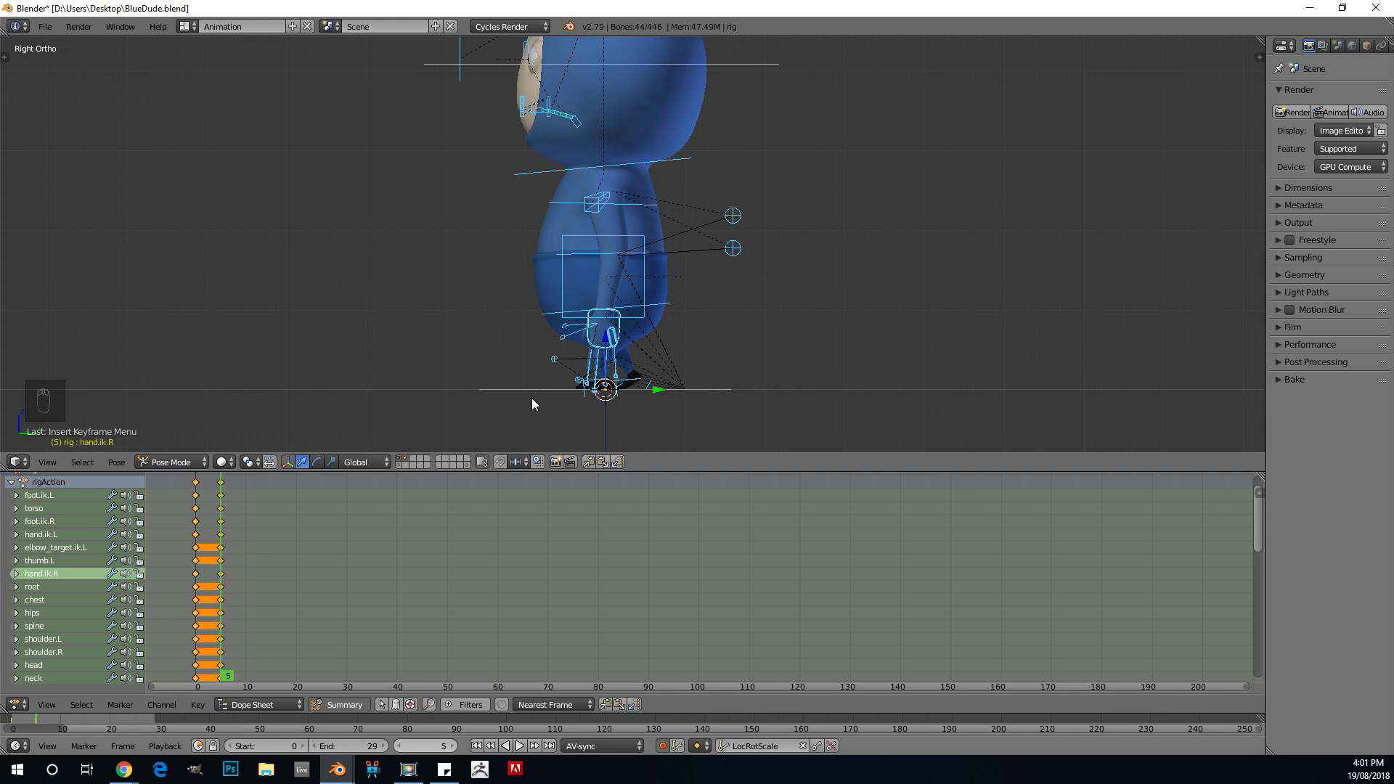
Step: Go to frame 10 and raise the right foot control, foot.ik.R, slightly
{"action": "left_click", "coordinate": [436, 748]}
{"action": "key", "text": "Return"}
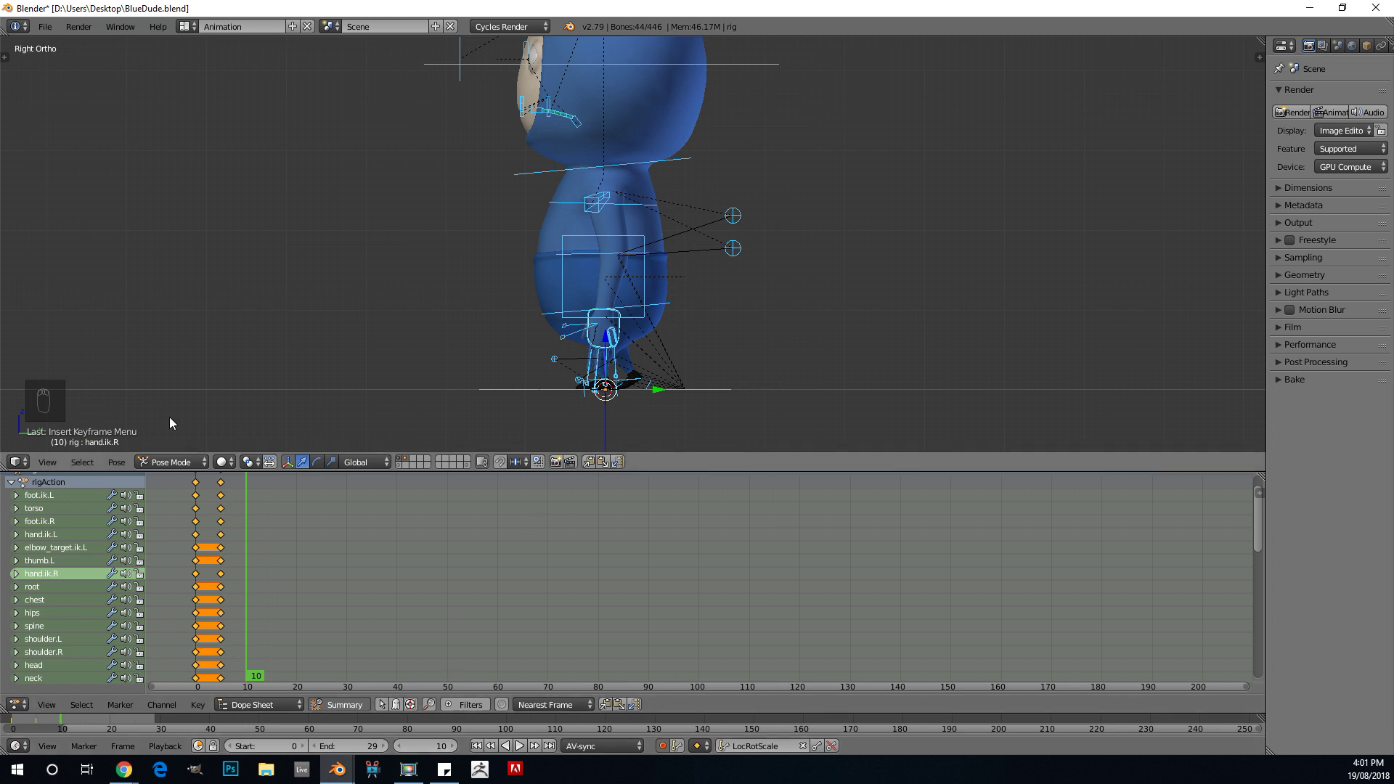
{"action": "scroll", "coordinate": [746, 190], "scroll_direction": "up", "scroll_amount": 2}
{"action": "middle_click_drag", "start_coordinate": [686, 301], "coordinate": [722, 206], "text": "shift"}
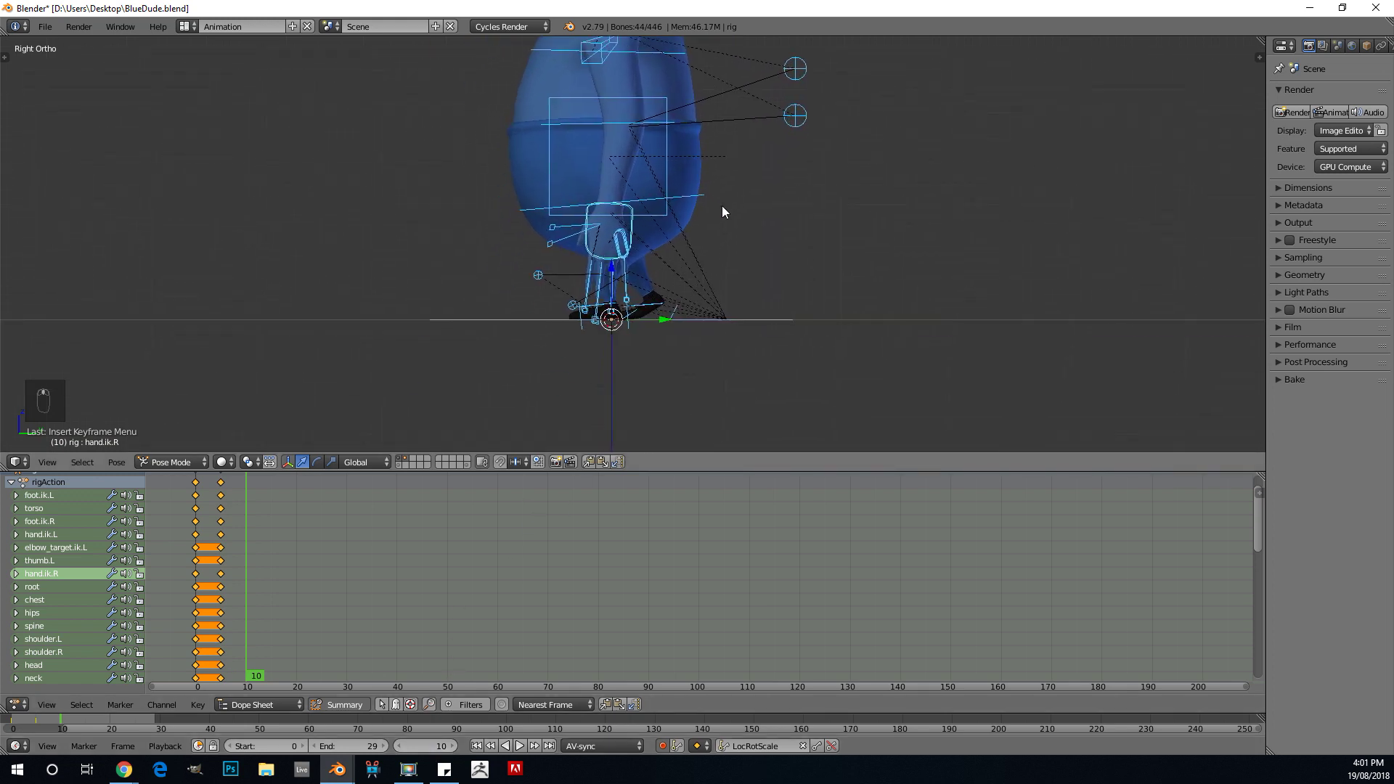
{"action": "scroll", "coordinate": [520, 283], "scroll_direction": "up", "scroll_amount": 3}
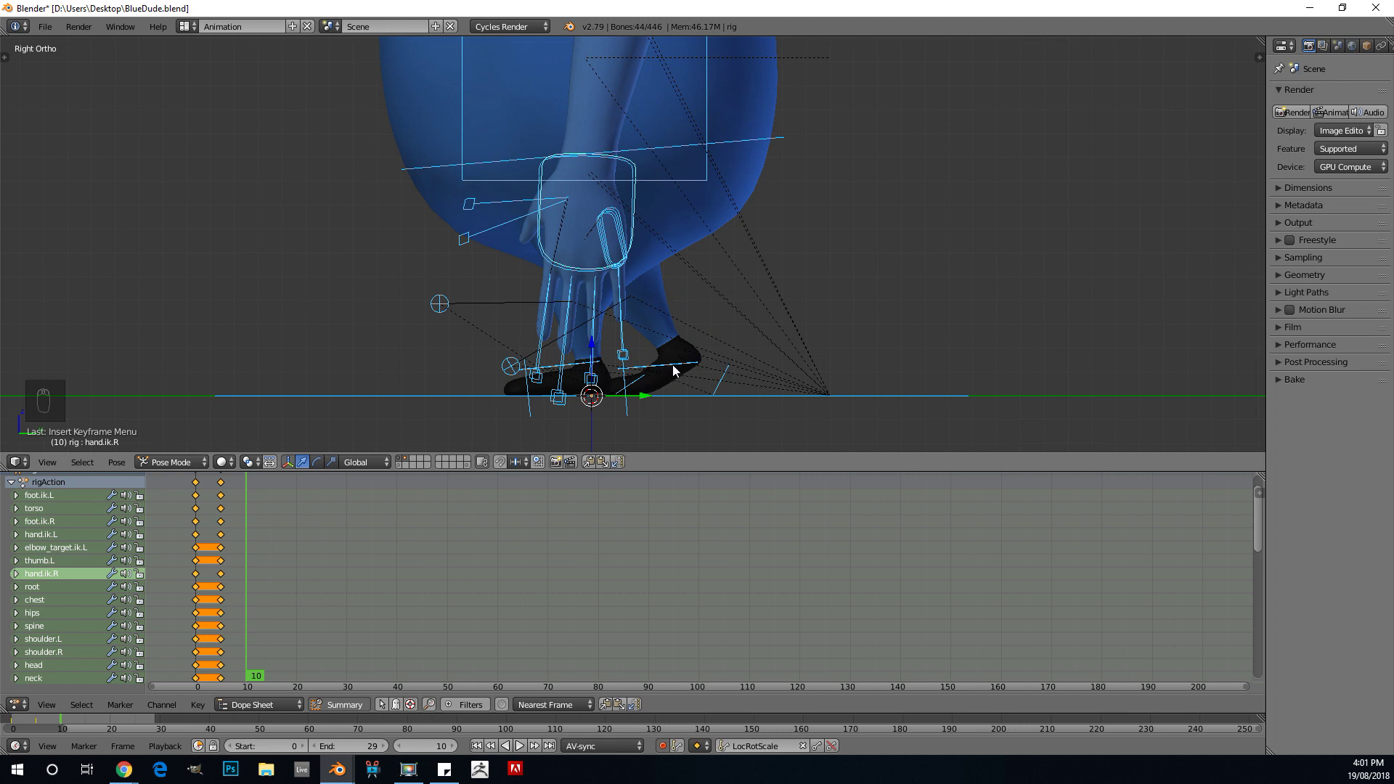
{"action": "right_click", "coordinate": [679, 369]}
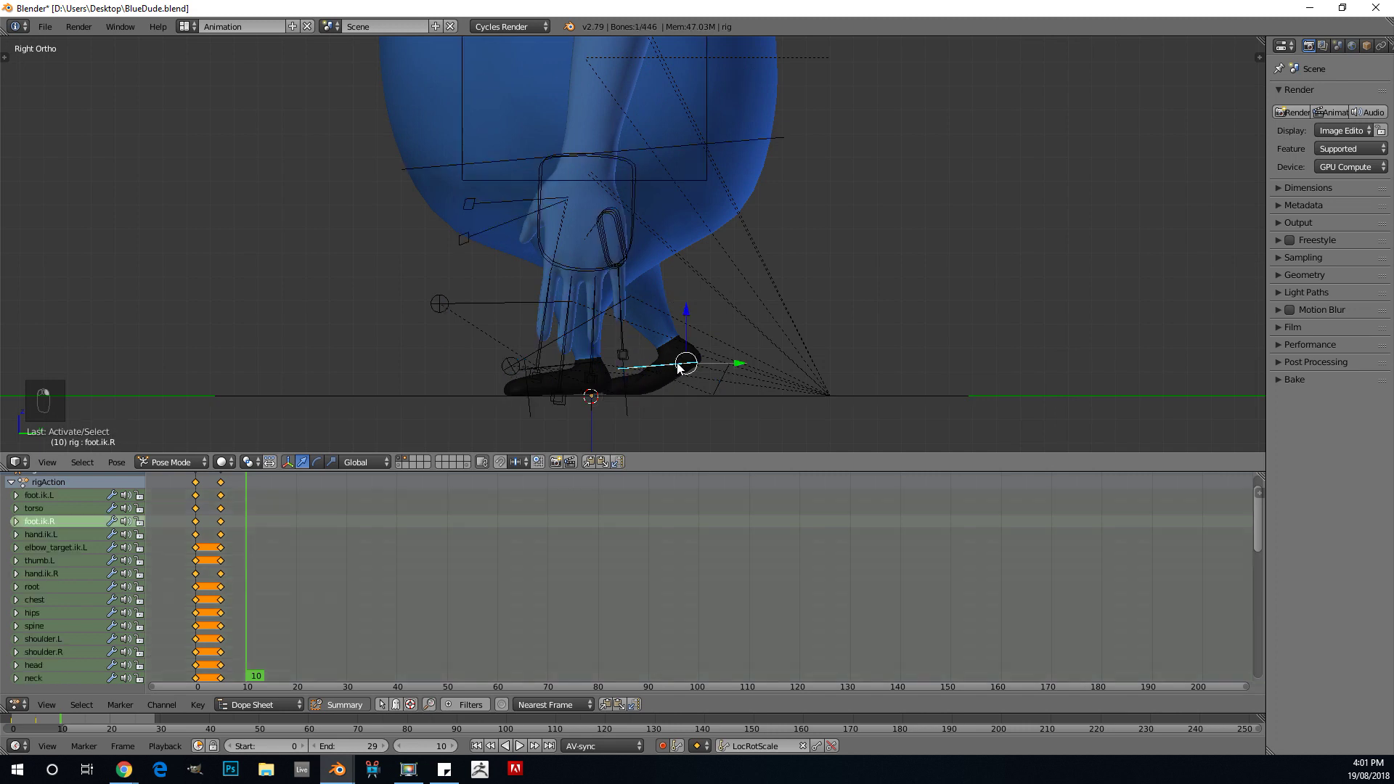
{"action": "key", "text": "g"}
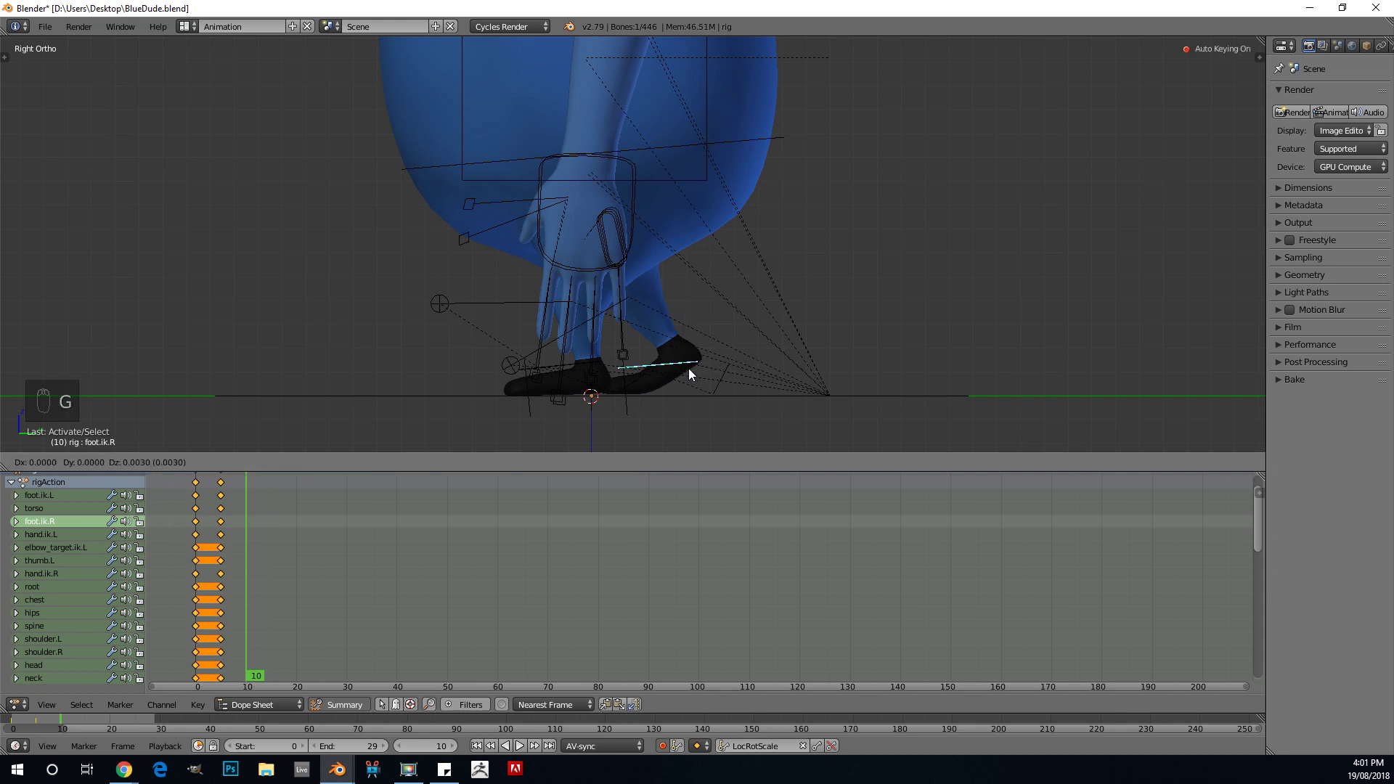
{"action": "left_click", "coordinate": [686, 361]}
Step: Adjust the right foot roll control, foot_roll.ik.R, to flatten the right foot at frame 10
{"action": "right_click", "coordinate": [716, 369]}
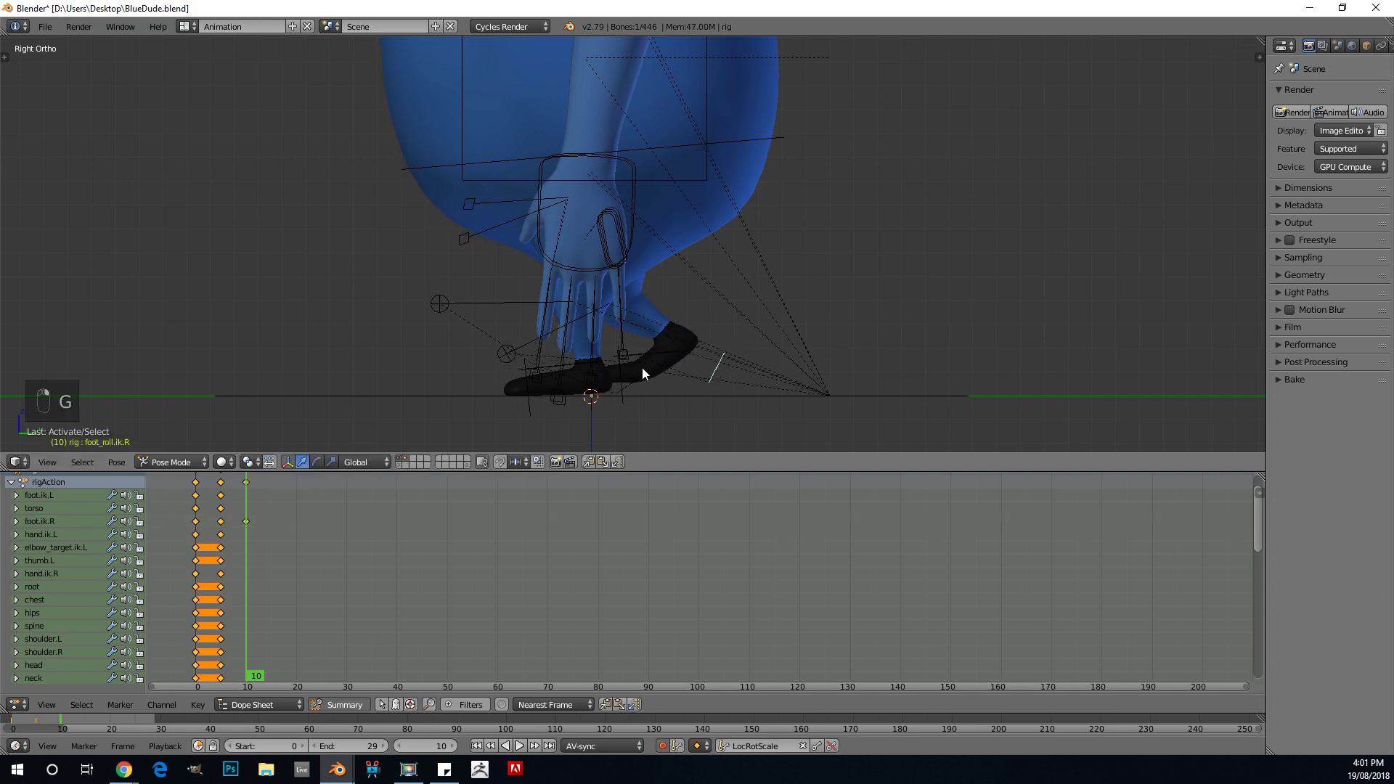
{"action": "key", "text": "g"}
{"action": "left_click", "coordinate": [725, 377]}
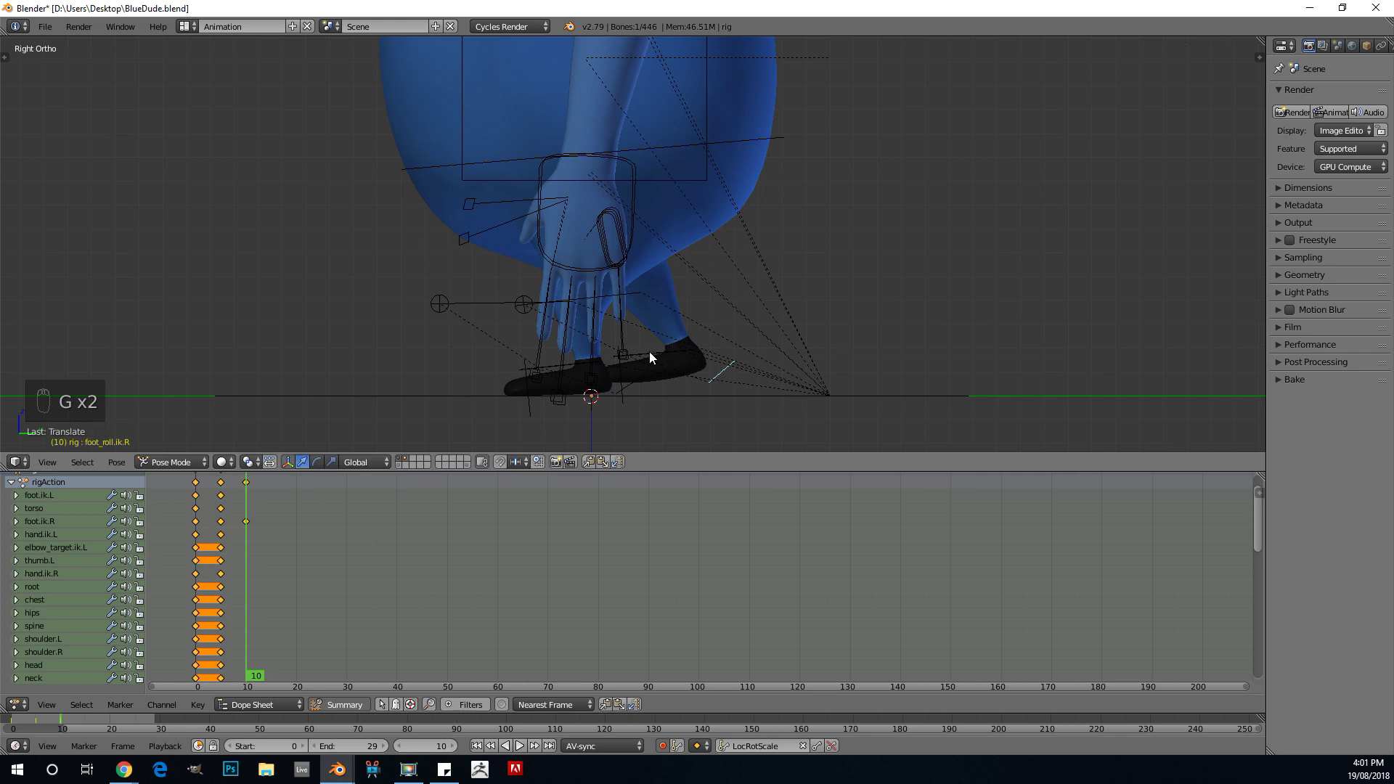
{"action": "middle_click_drag", "start_coordinate": [663, 355], "coordinate": [744, 325]}
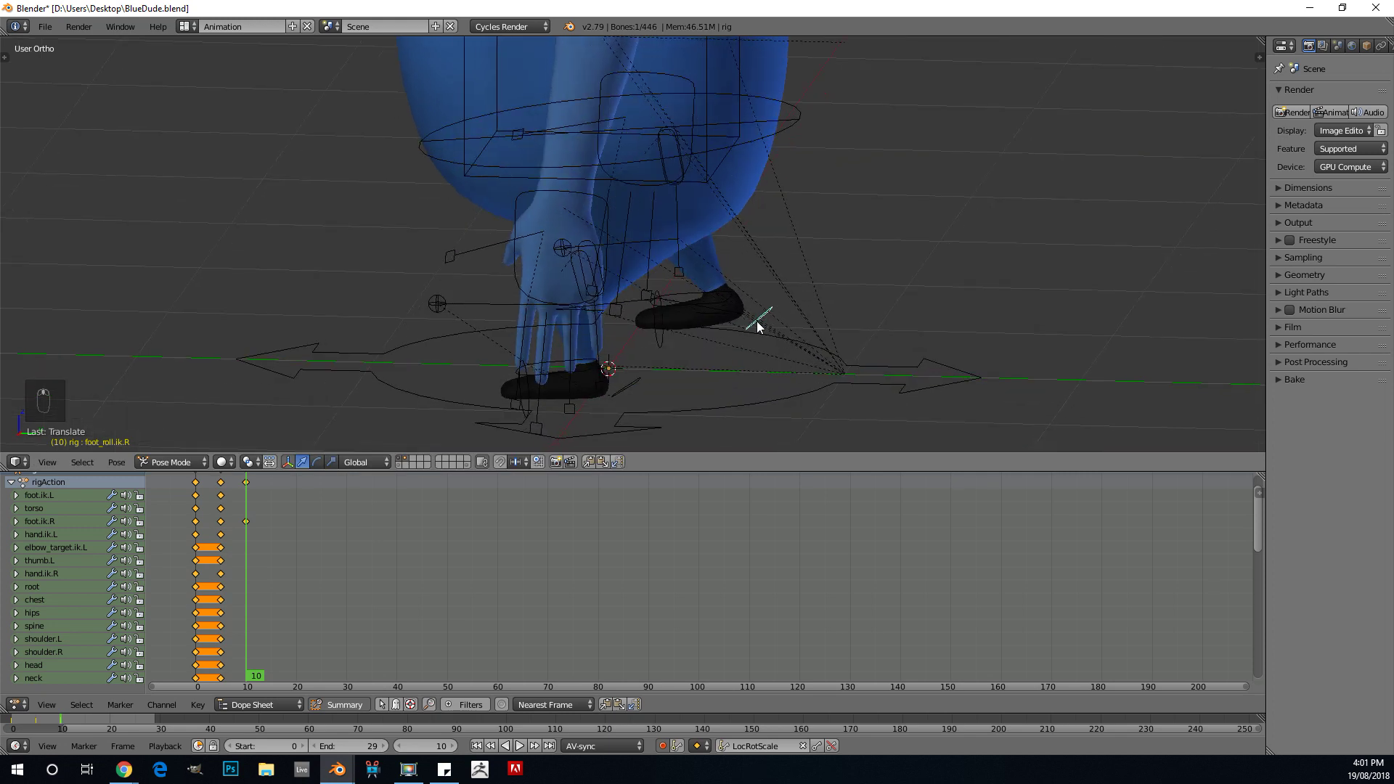
{"action": "key", "text": "KP_3"}
Step: Rotate the right foot control, foot.ik.R, toe-down and shift it slightly up and back at frame 10
{"action": "right_click", "coordinate": [657, 352]}
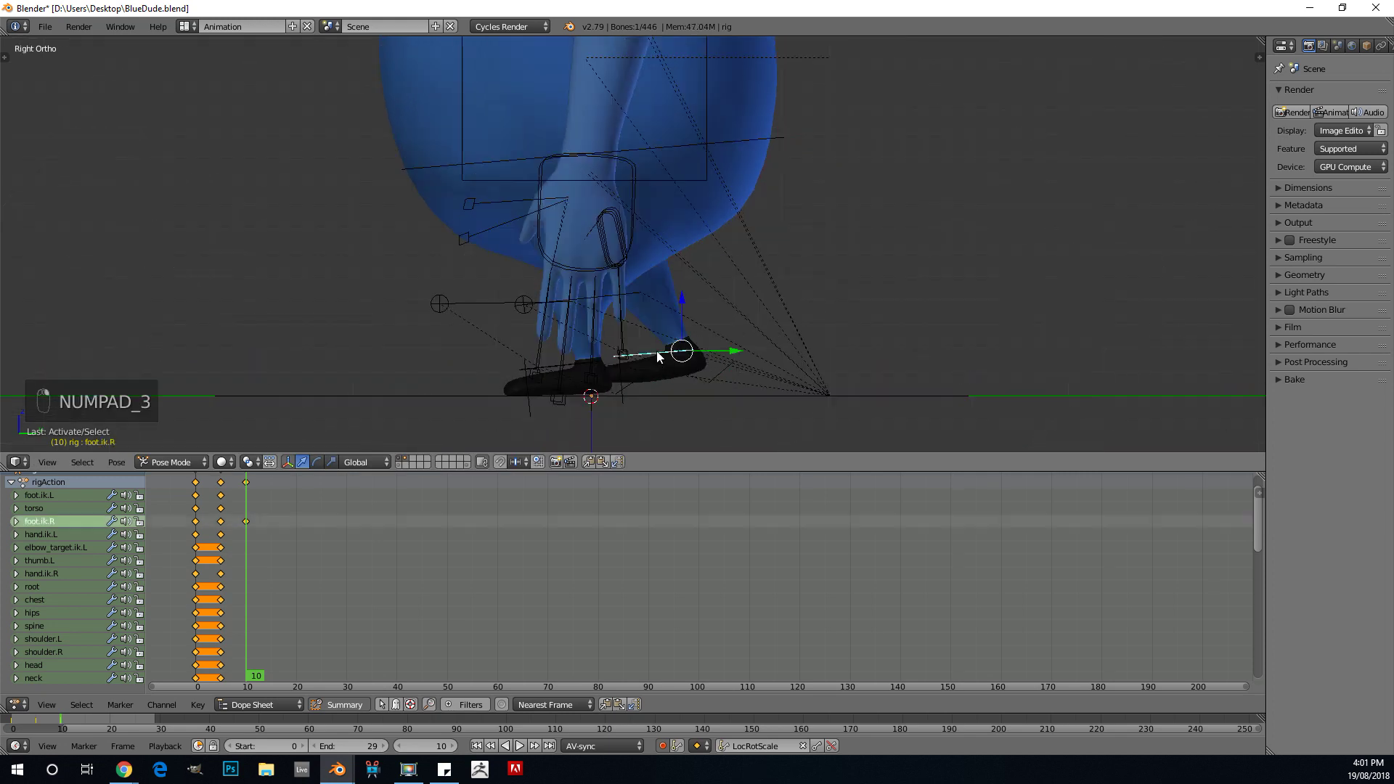
{"action": "key", "text": "r"}
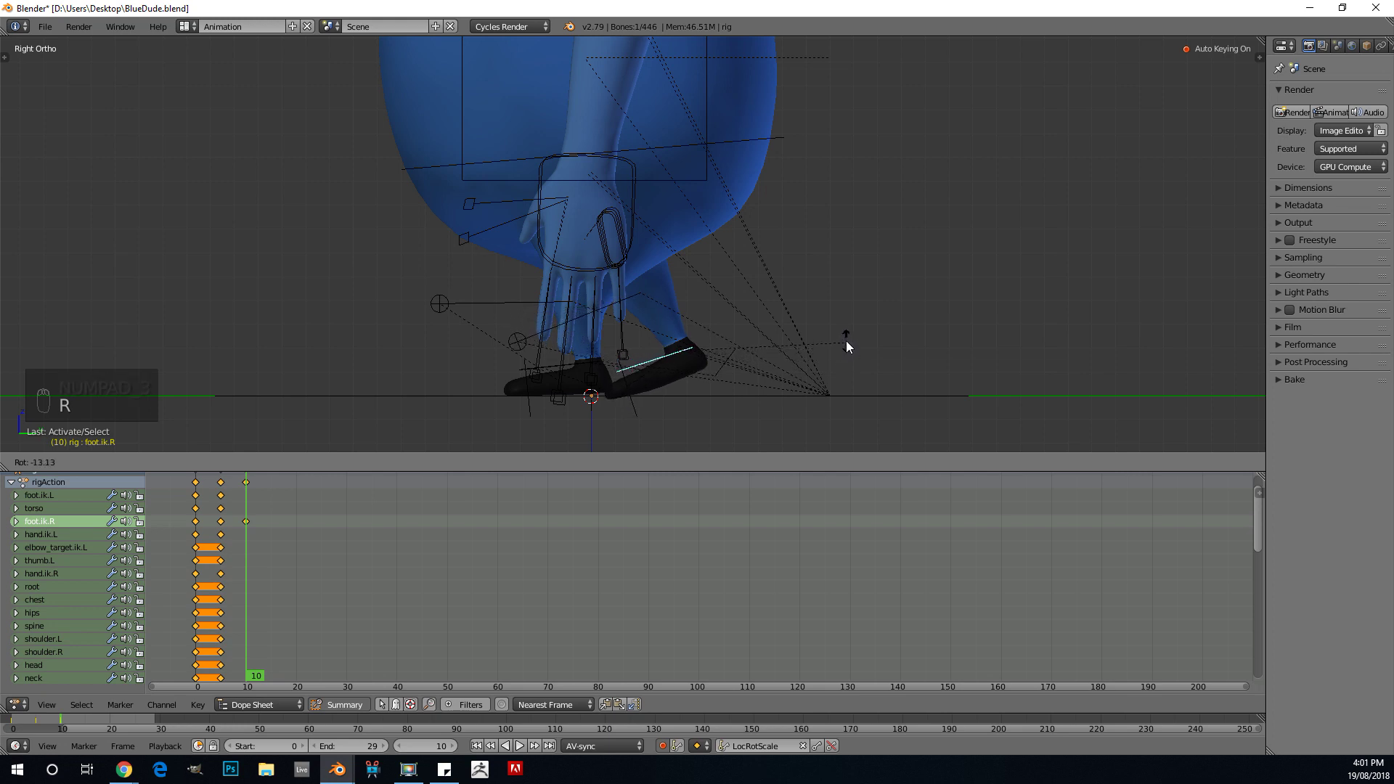
{"action": "left_click", "coordinate": [844, 345]}
{"action": "key", "text": "g"}
{"action": "left_click", "coordinate": [846, 347]}
{"action": "key", "text": "r"}
{"action": "left_click", "coordinate": [839, 325]}
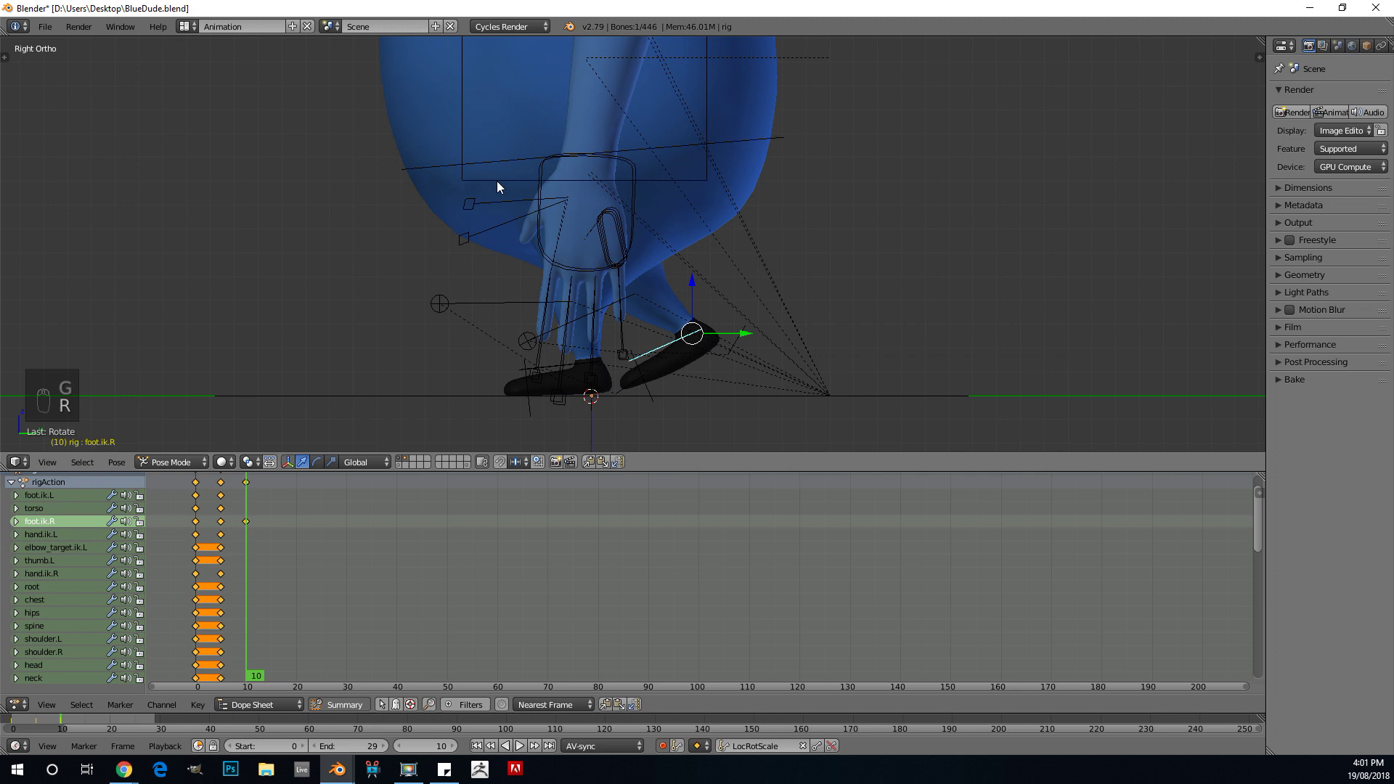
Step: Raise the torso control slightly at frame 10
{"action": "right_click", "coordinate": [497, 187]}
{"action": "scroll", "coordinate": [602, 240], "scroll_direction": "down", "scroll_amount": 1}
{"action": "key", "text": "g"}
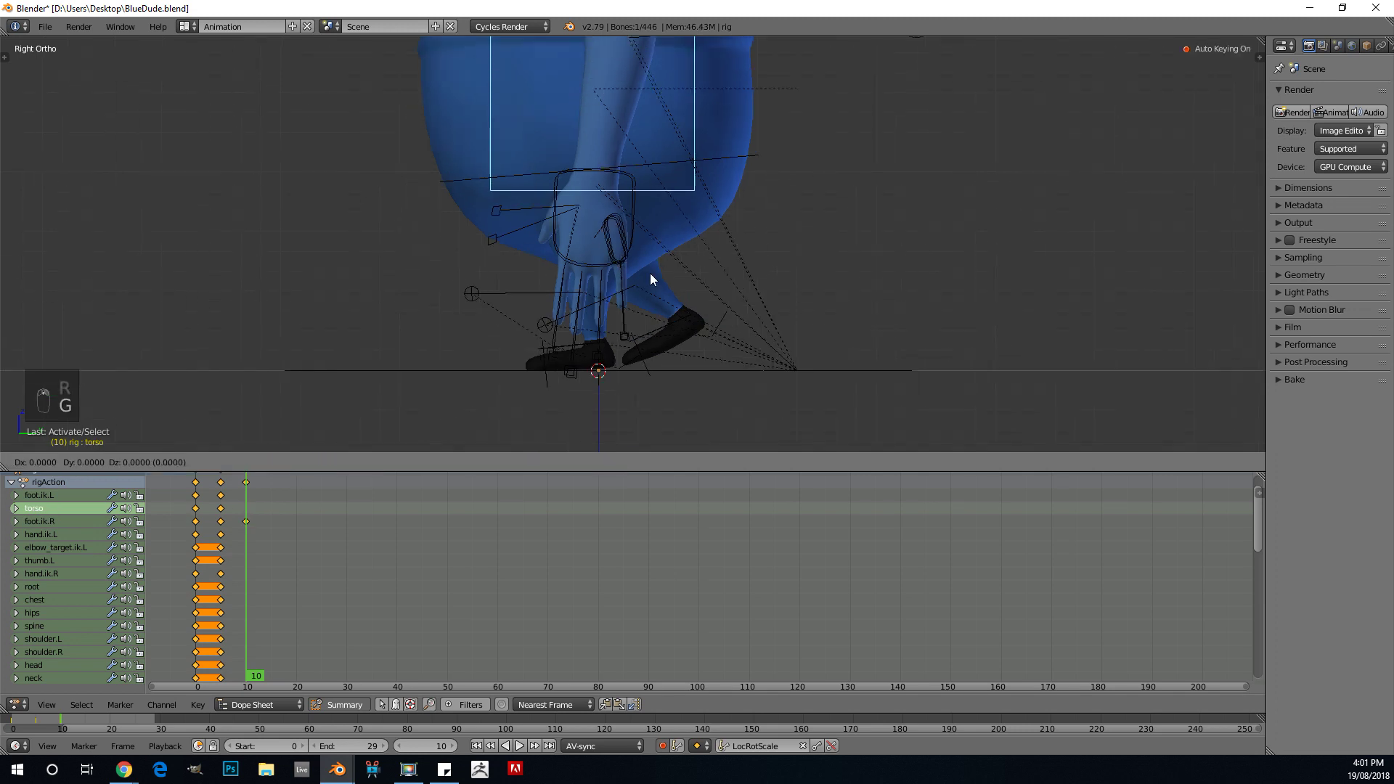
{"action": "left_click", "coordinate": [651, 266]}
{"action": "mouse_move", "coordinate": [650, 266]}
{"action": "middle_mouse_down"}
{"action": "mouse_move", "coordinate": [611, 268]}
{"action": "mouse_move", "coordinate": [678, 268]}
{"action": "middle_mouse_up"}
{"action": "key", "text": "KP_3"}
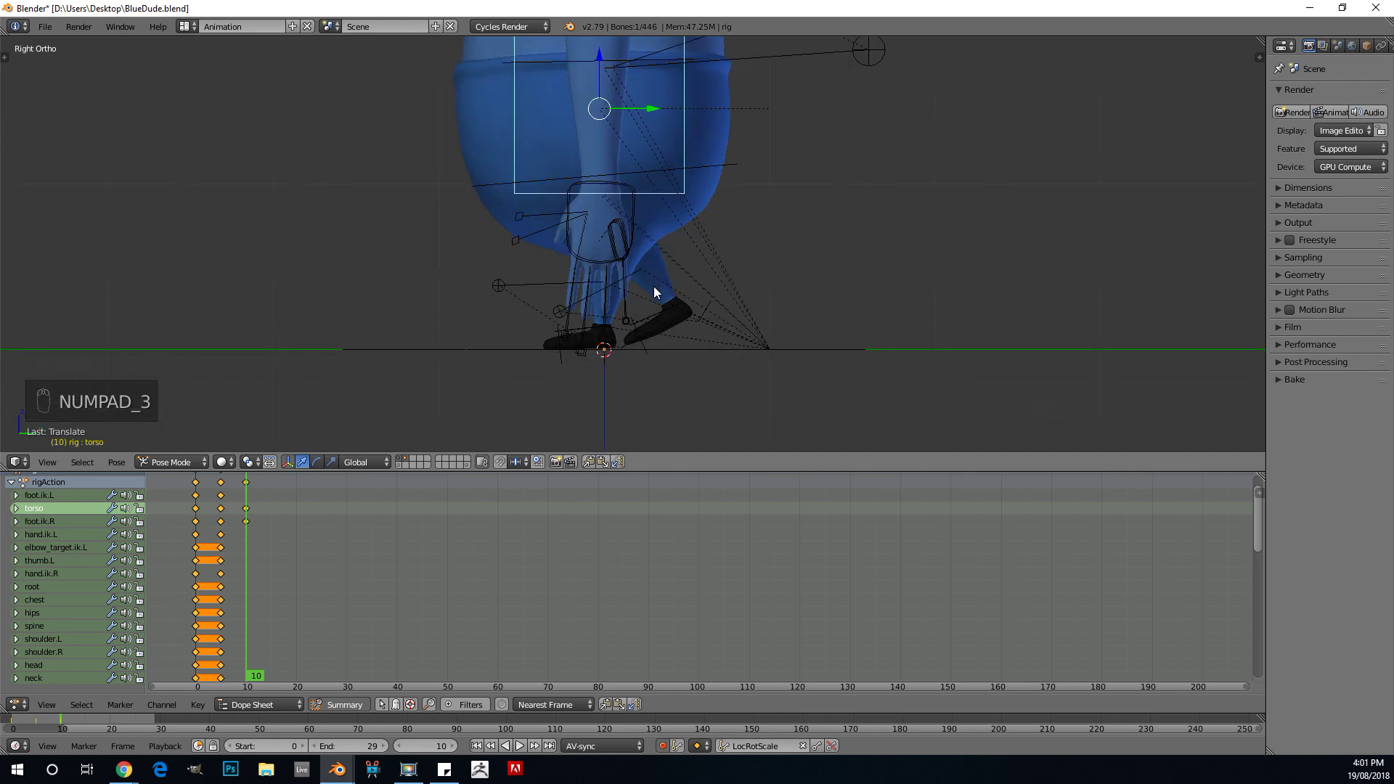
Step: Shift the left foot control, foot.ik.L, slightly backward along the Y axis at frame 10 and preview the motion
{"action": "scroll", "coordinate": [653, 286], "scroll_direction": "up", "scroll_amount": 4}
{"action": "right_click", "coordinate": [596, 339]}
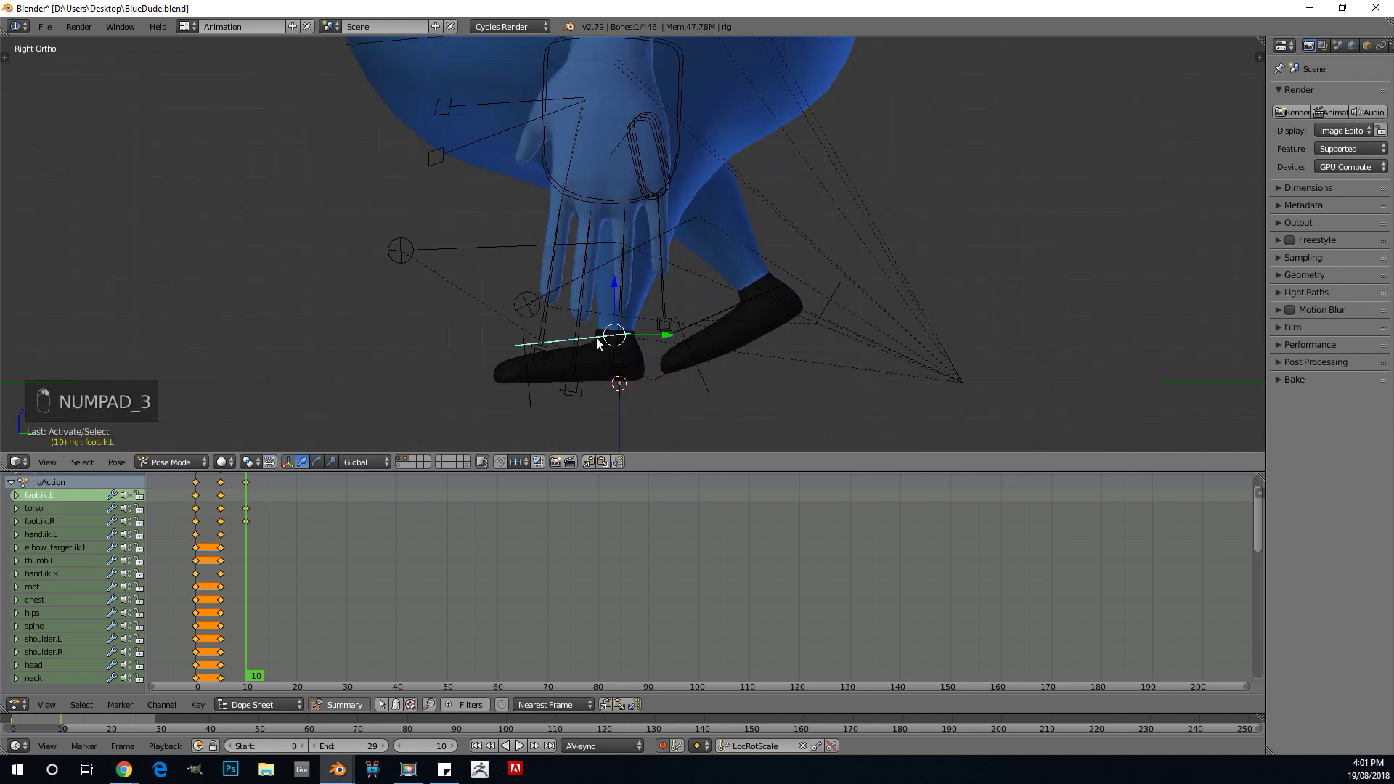
{"action": "key", "text": "g"}
{"action": "key", "text": "y"}
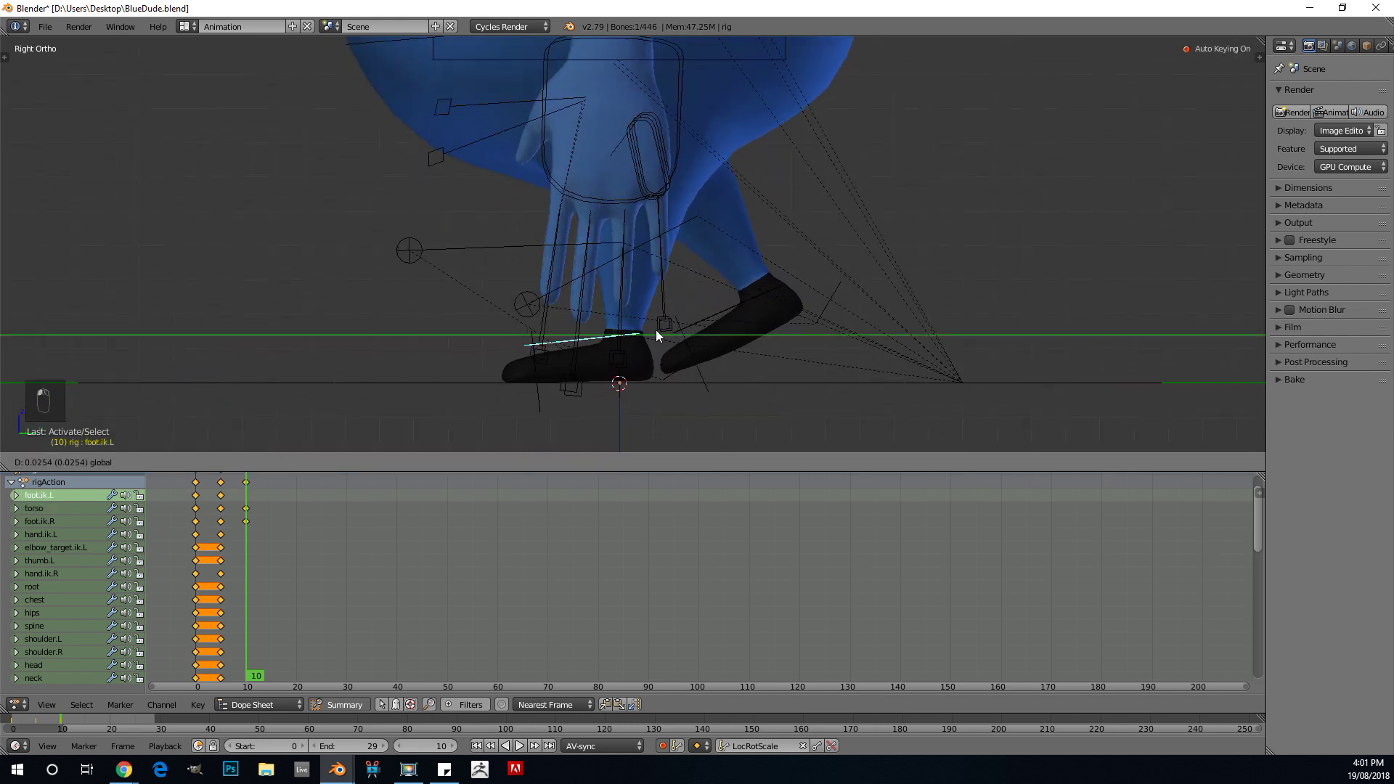
{"action": "left_click", "coordinate": [659, 330]}
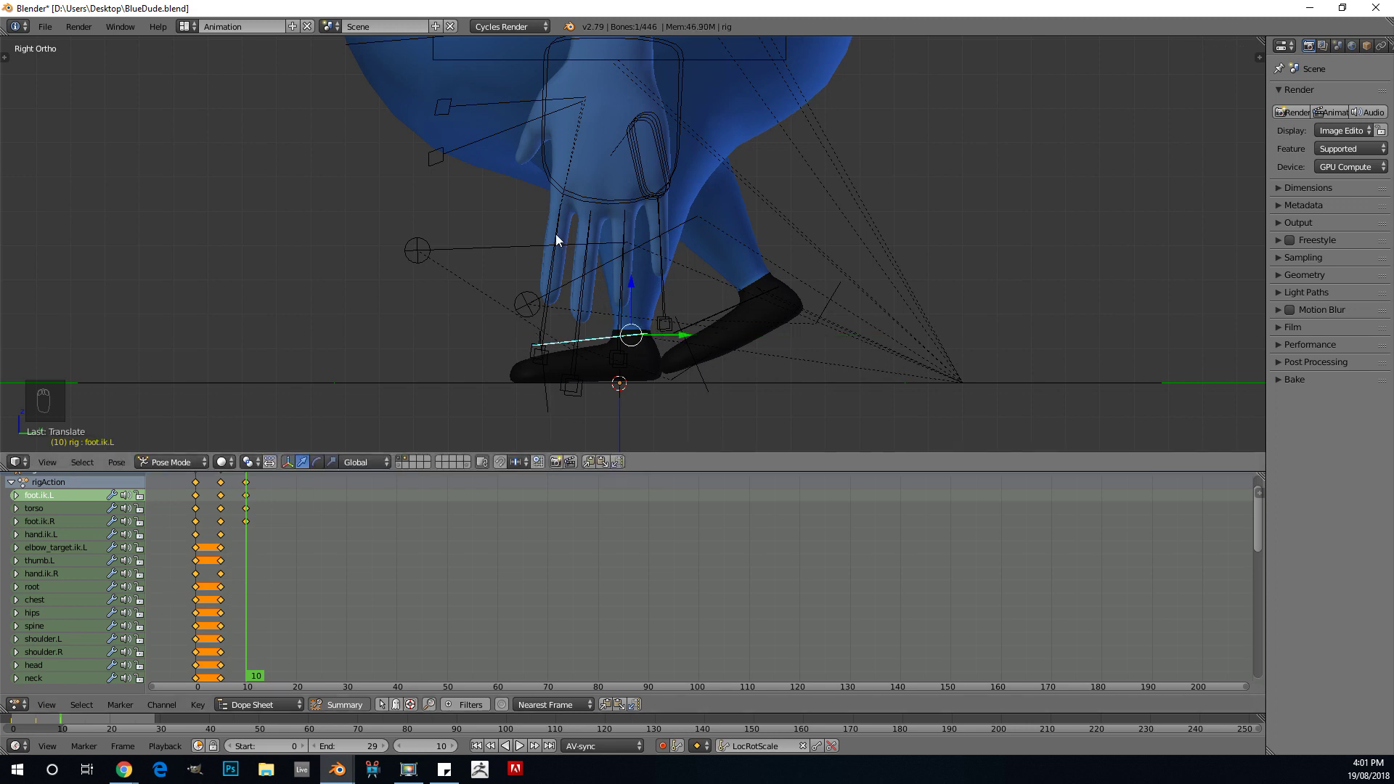
{"action": "scroll", "coordinate": [581, 228], "scroll_direction": "down", "scroll_amount": 4}
{"action": "key", "text": "alt+a"}
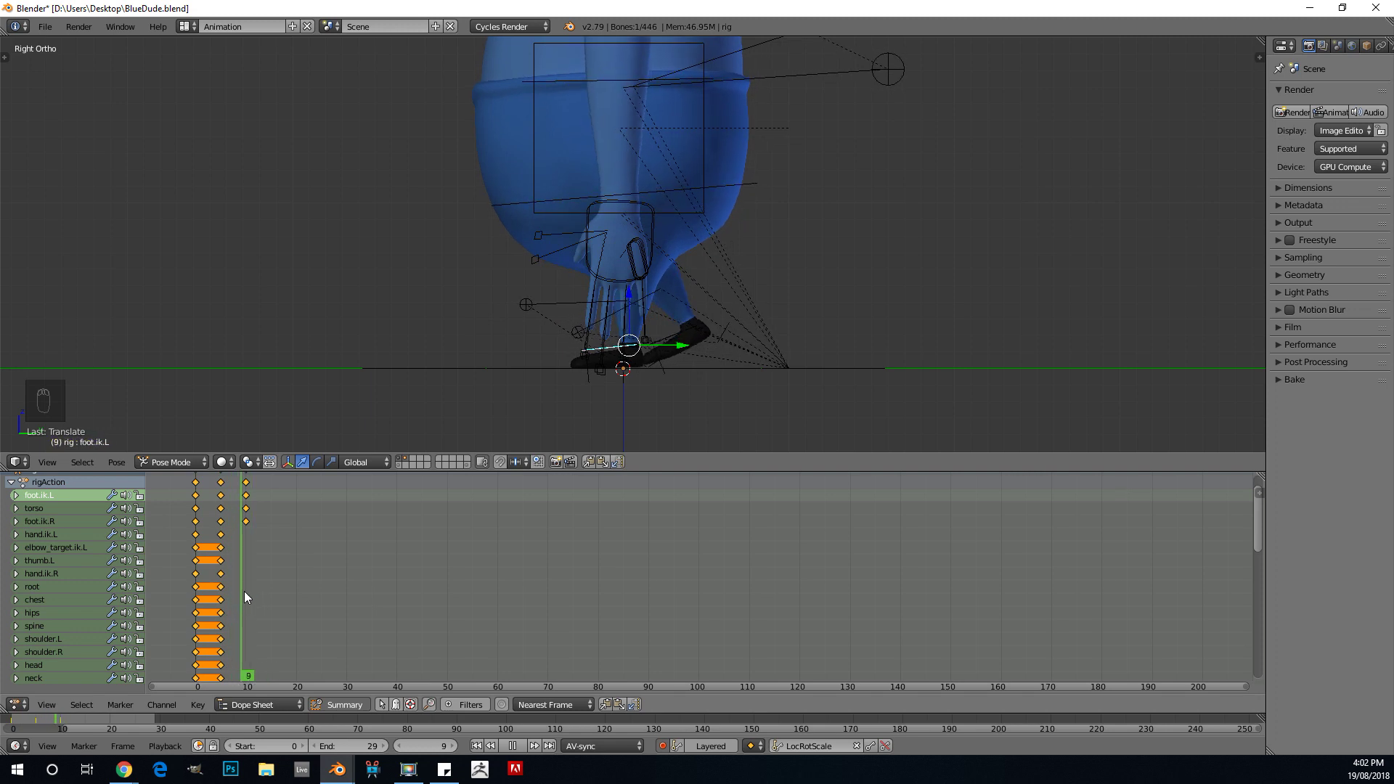
{"action": "key", "text": "Escape"}
Step: Raise the right foot control, foot.ik.R, slightly and nudge it a little forward at frame 10
{"action": "scroll", "coordinate": [785, 339], "scroll_direction": "up", "scroll_amount": 1}
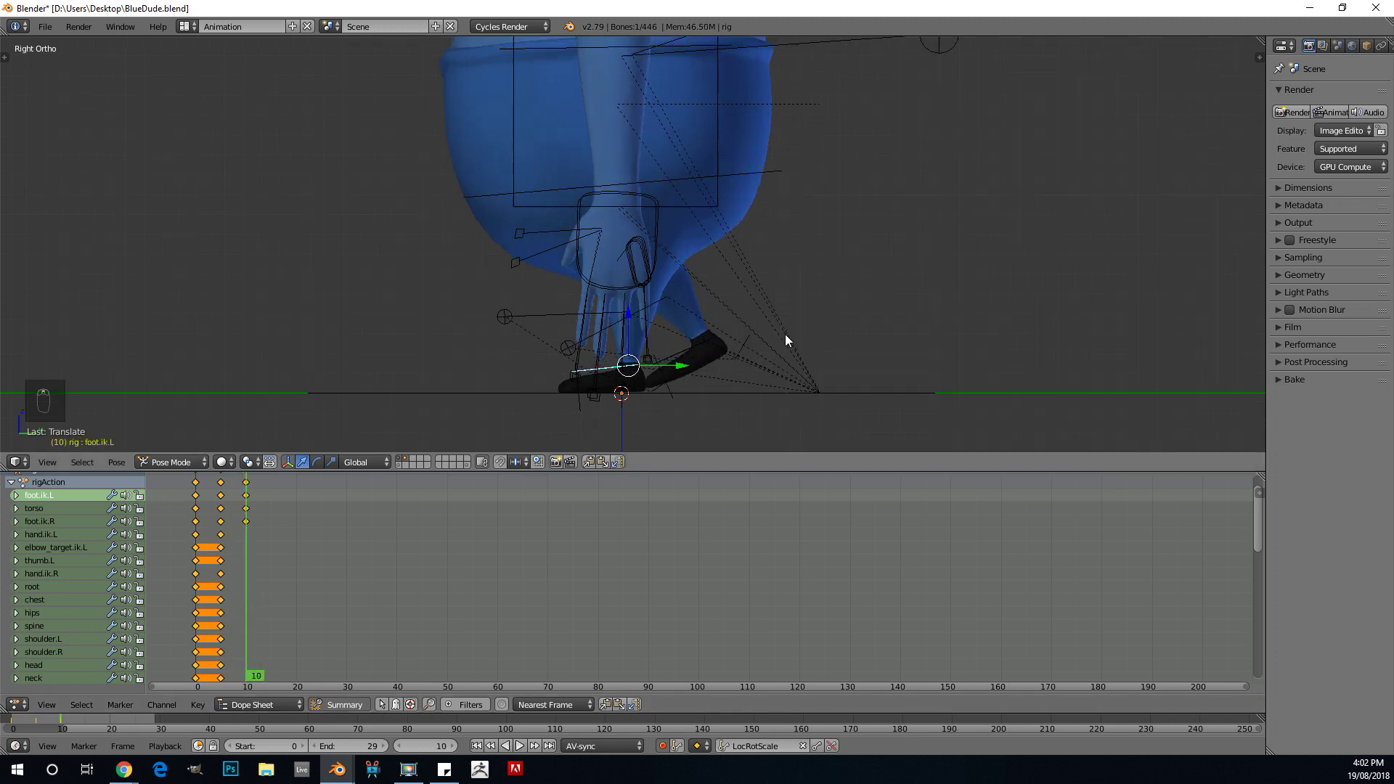
{"action": "right_click", "coordinate": [691, 346]}
{"action": "key", "text": "g"}
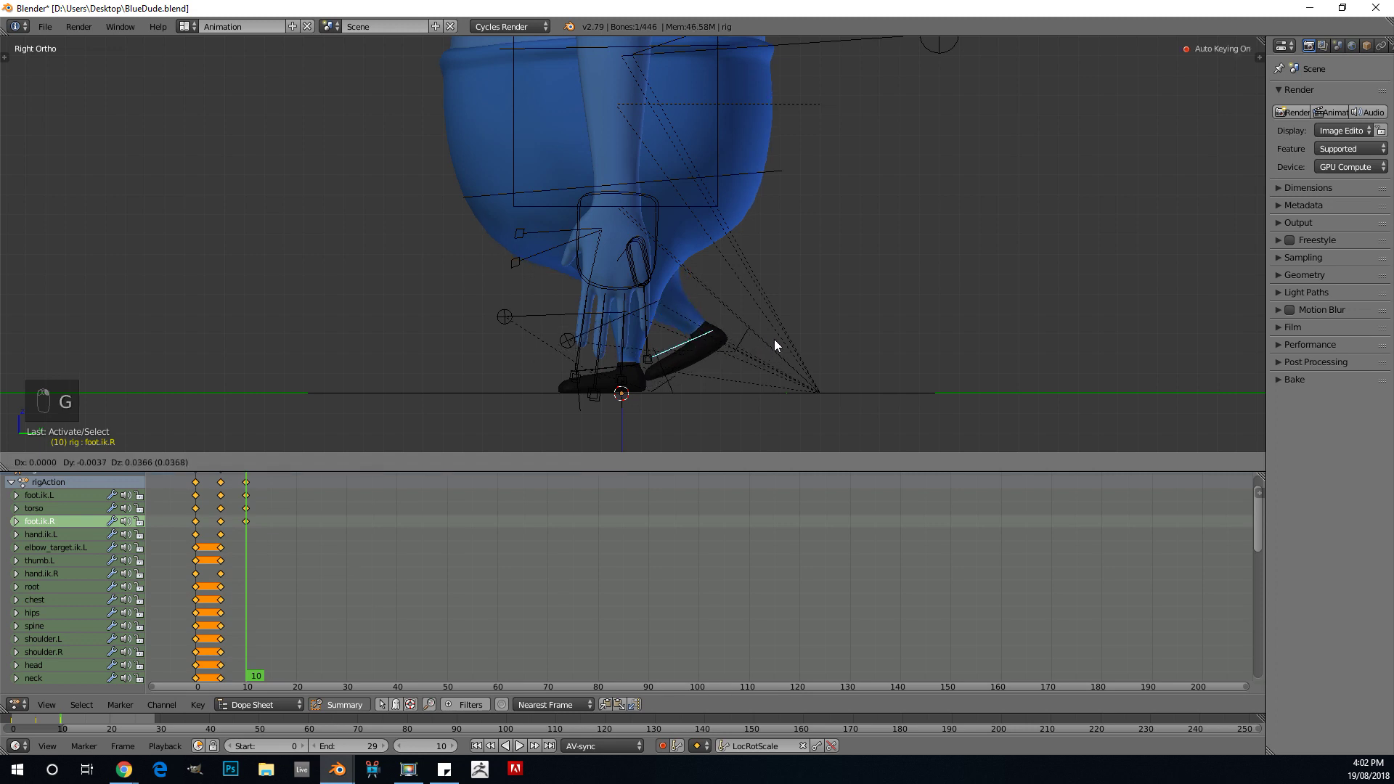
{"action": "left_click", "coordinate": [774, 340]}
{"action": "key", "text": "ctrl+KP_3"}
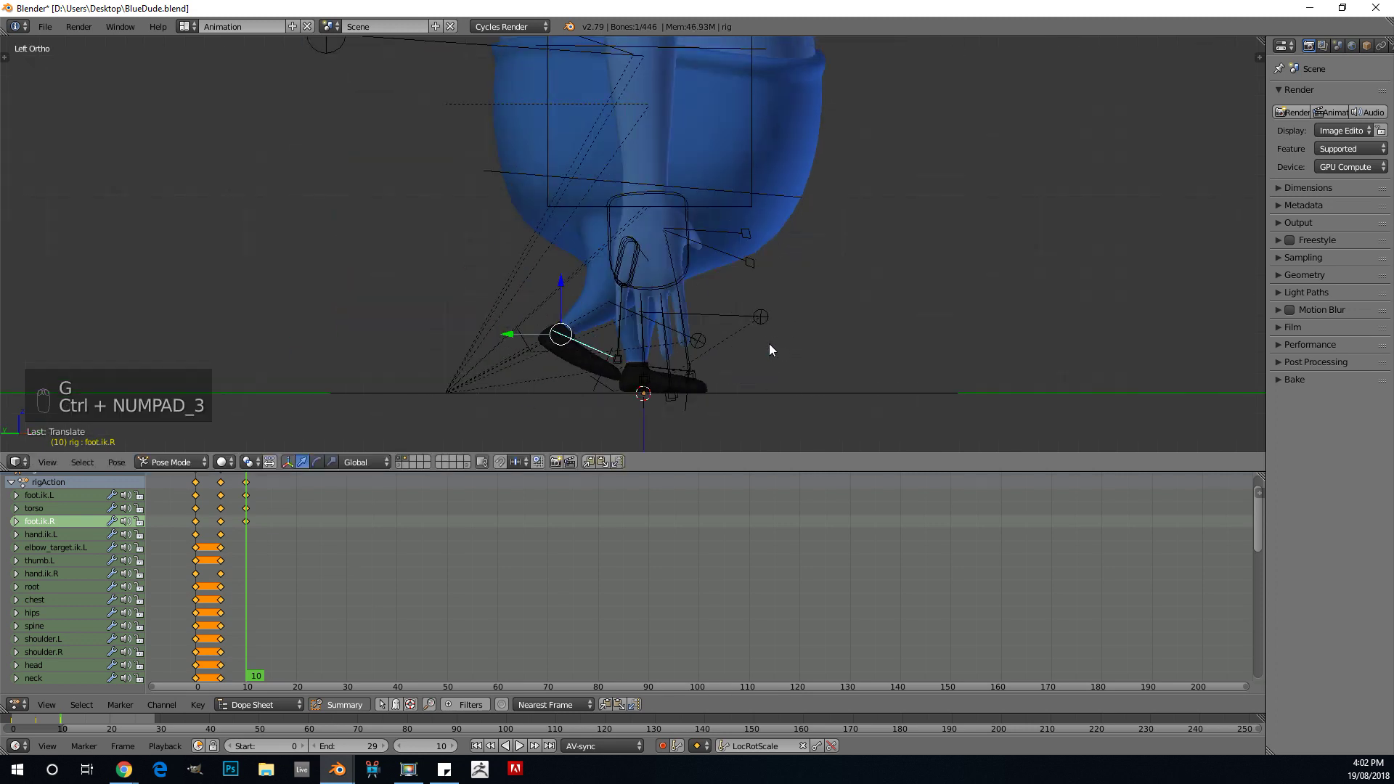
{"action": "key", "text": "g"}
{"action": "left_click", "coordinate": [707, 347]}
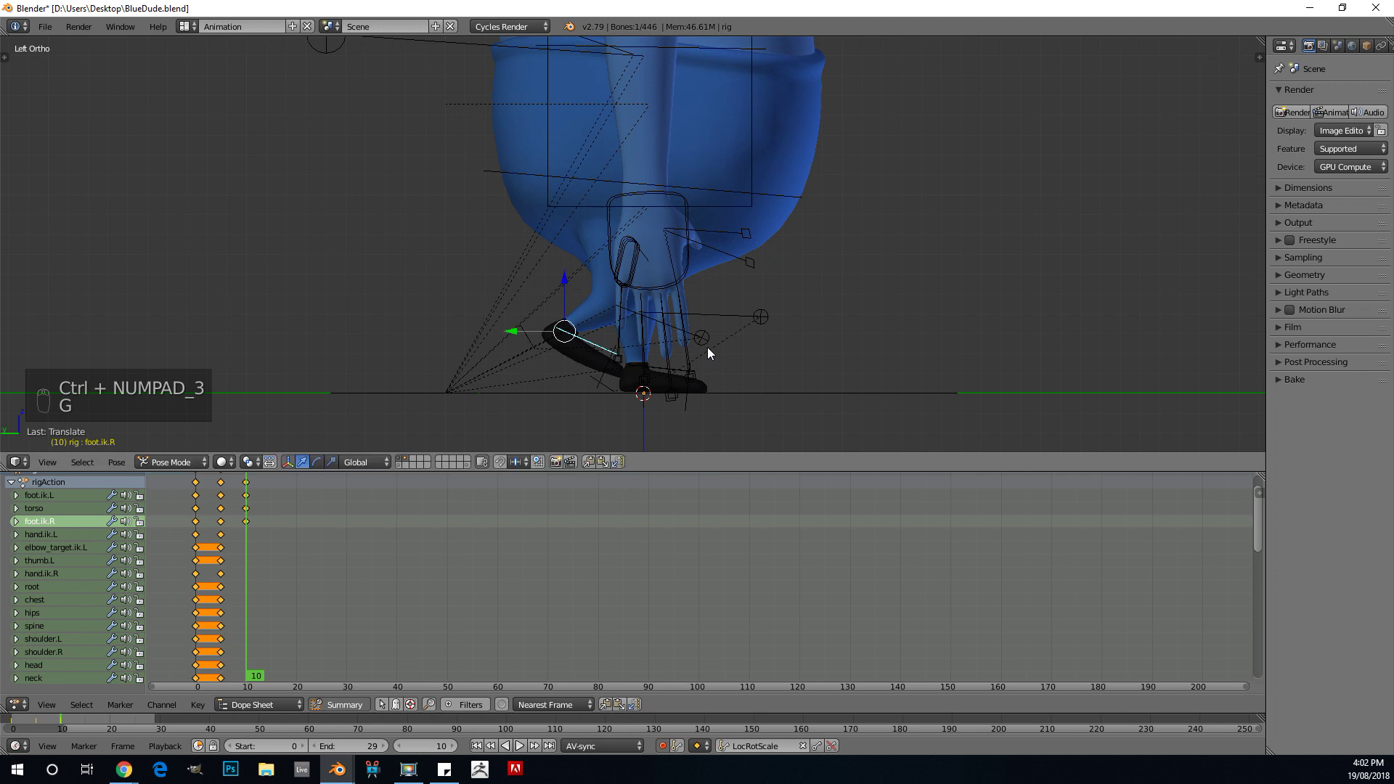
Step: Move the left hand control, hand.ik.L, forward and rotate it about 6.5 degrees at frame 10
{"action": "key", "text": "KP_3"}
{"action": "middle_click_drag", "start_coordinate": [696, 373], "coordinate": [761, 382]}
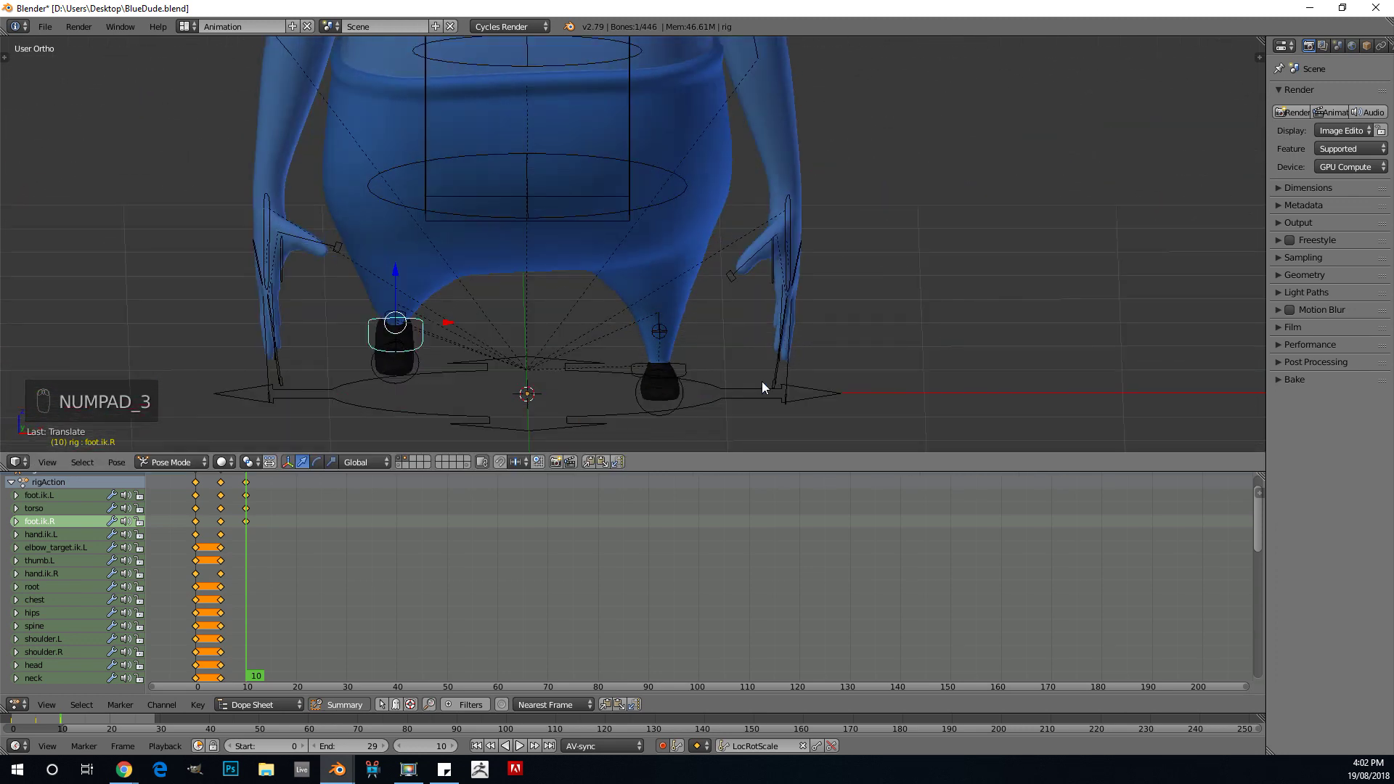
{"action": "key", "text": "KP_3"}
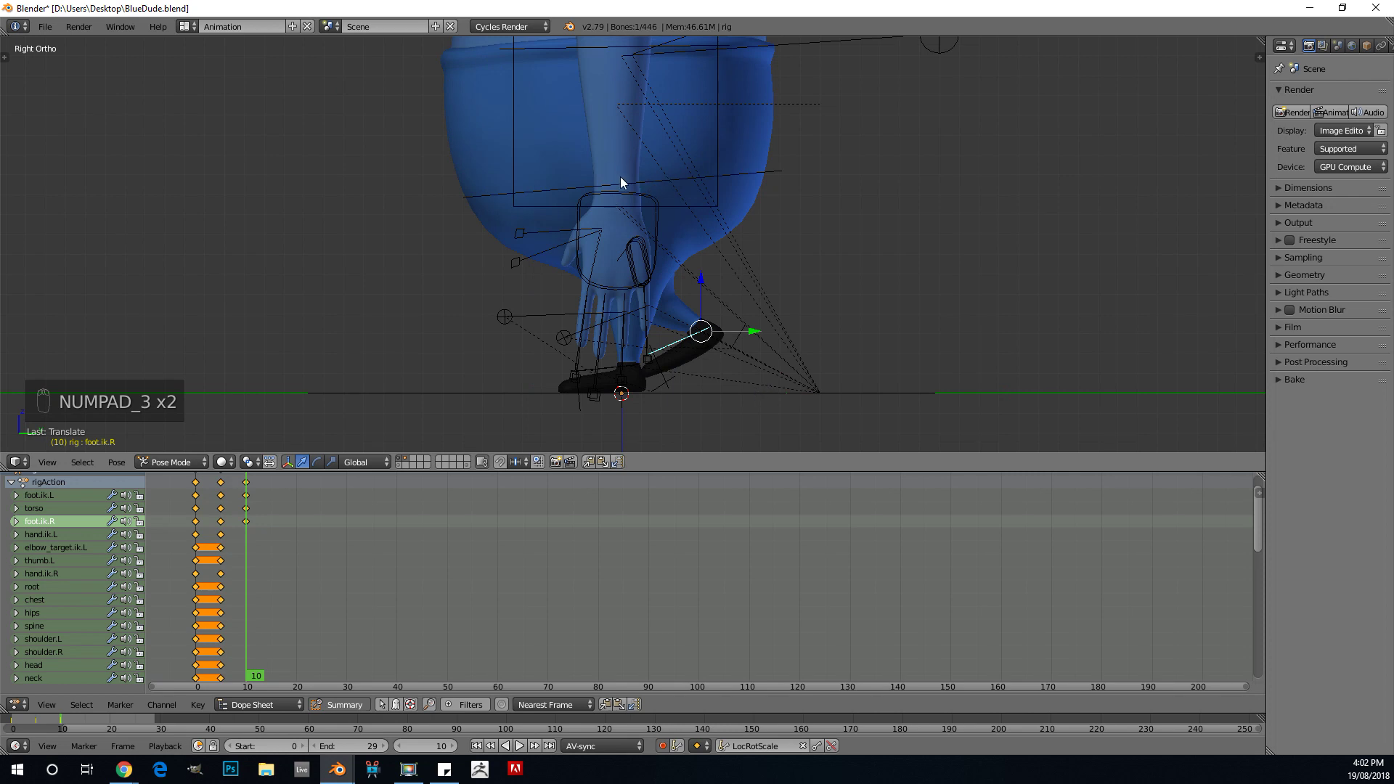
{"action": "middle_click_drag", "start_coordinate": [621, 182], "coordinate": [669, 265]}
{"action": "middle_click_drag", "start_coordinate": [571, 247], "coordinate": [653, 268]}
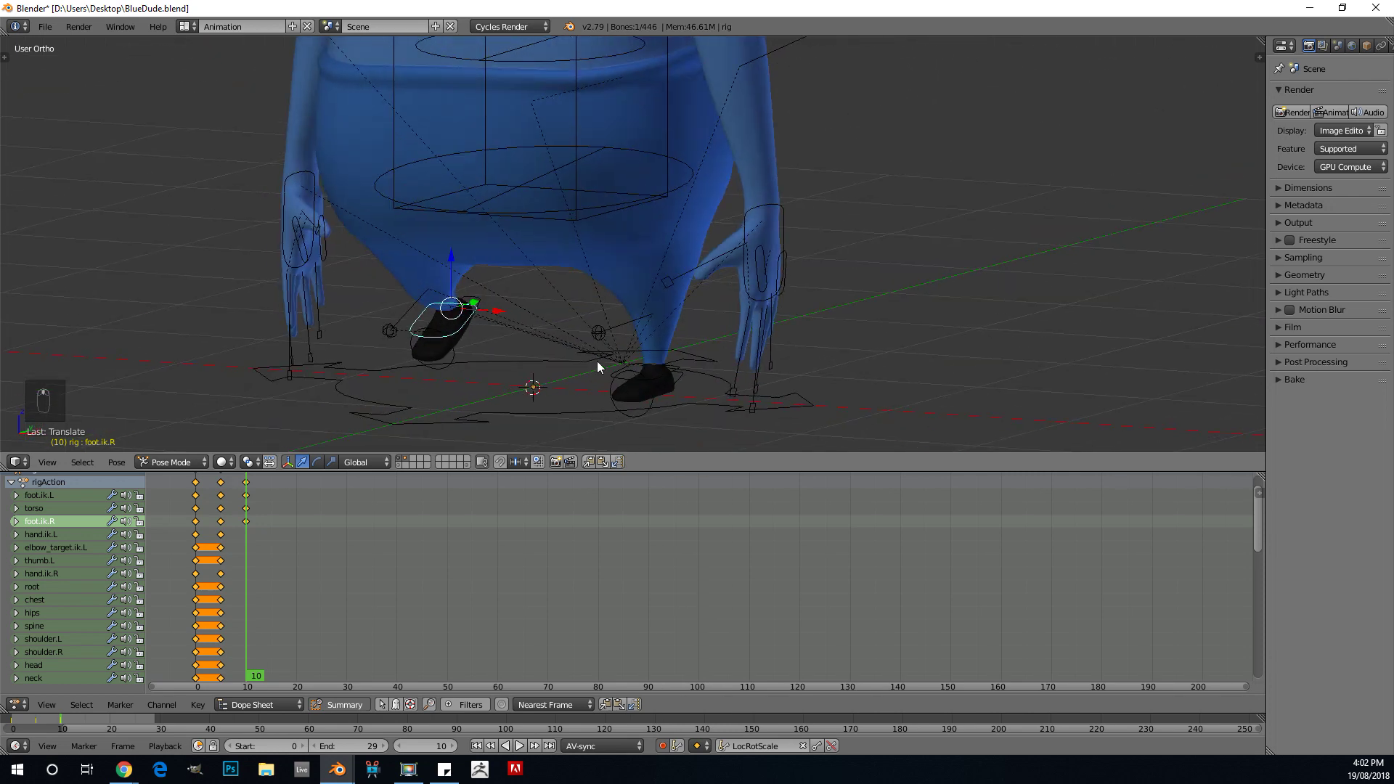
{"action": "right_click", "coordinate": [752, 210]}
{"action": "key", "text": "KP_3"}
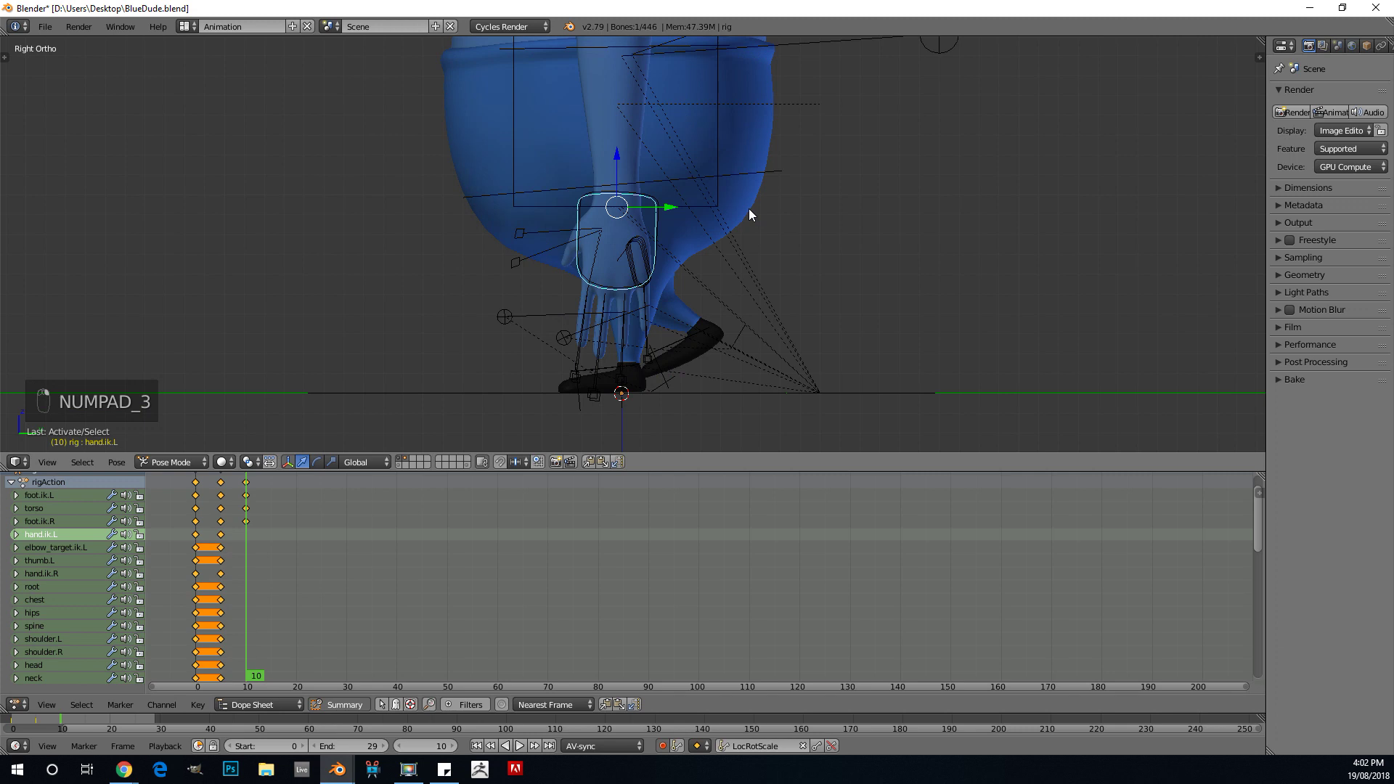
{"action": "key", "text": "g"}
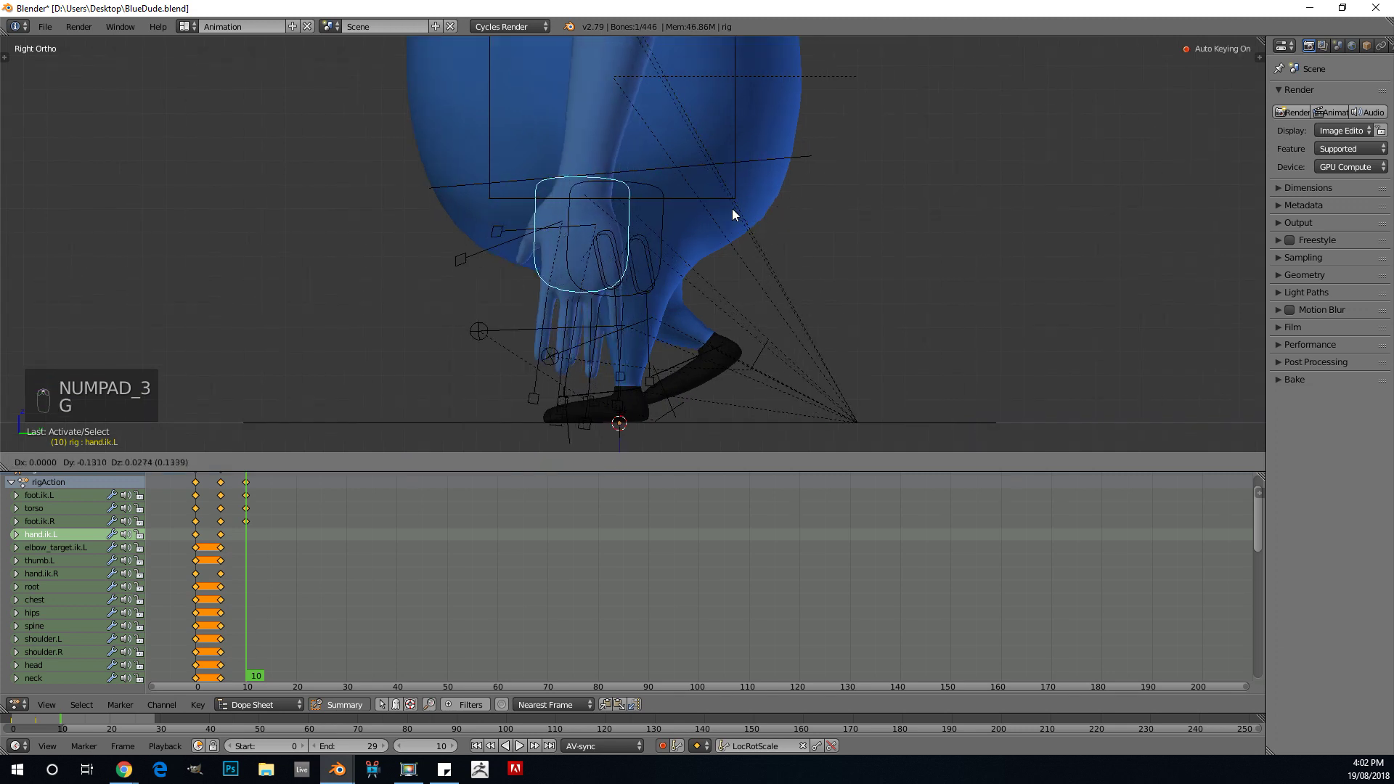
{"action": "left_click", "coordinate": [715, 209]}
{"action": "scroll", "coordinate": [734, 205], "scroll_direction": "down", "scroll_amount": 2}
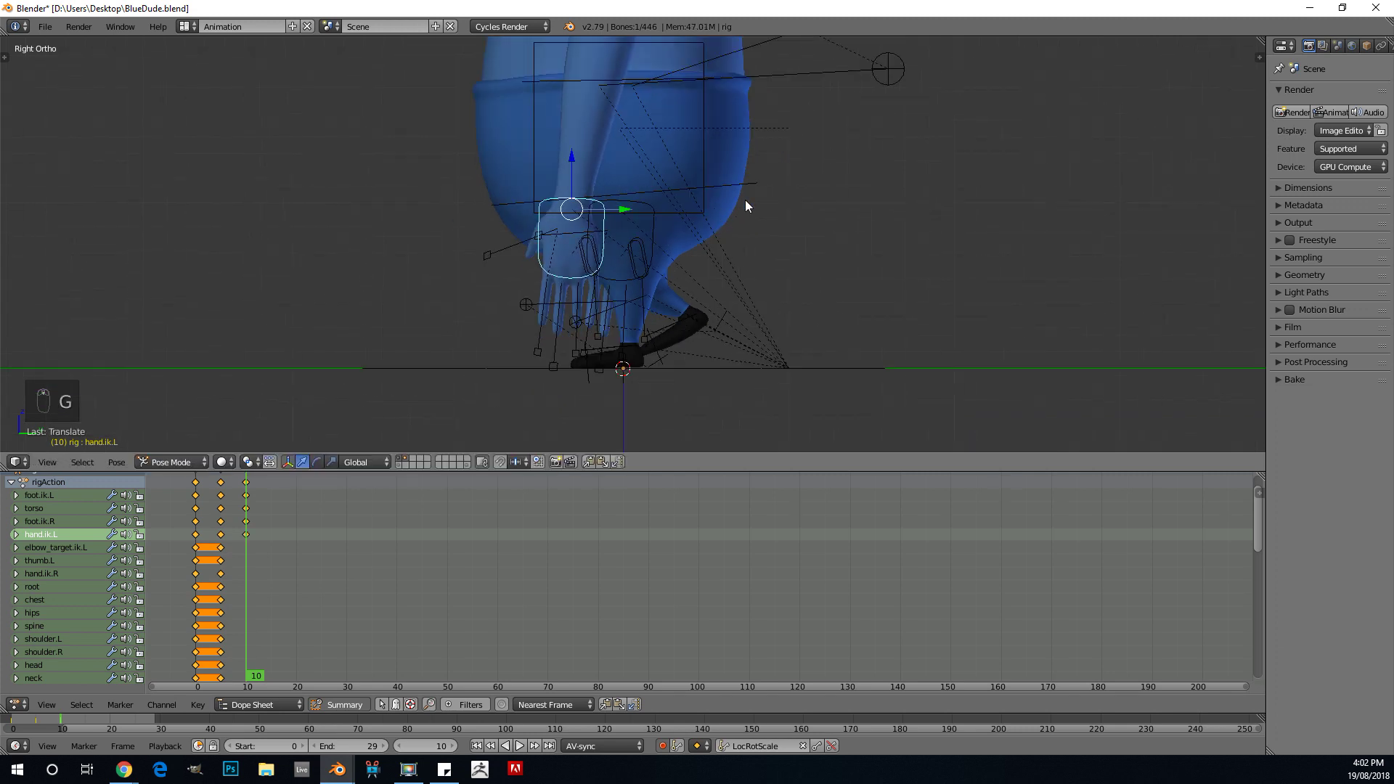
{"action": "key", "text": "r"}
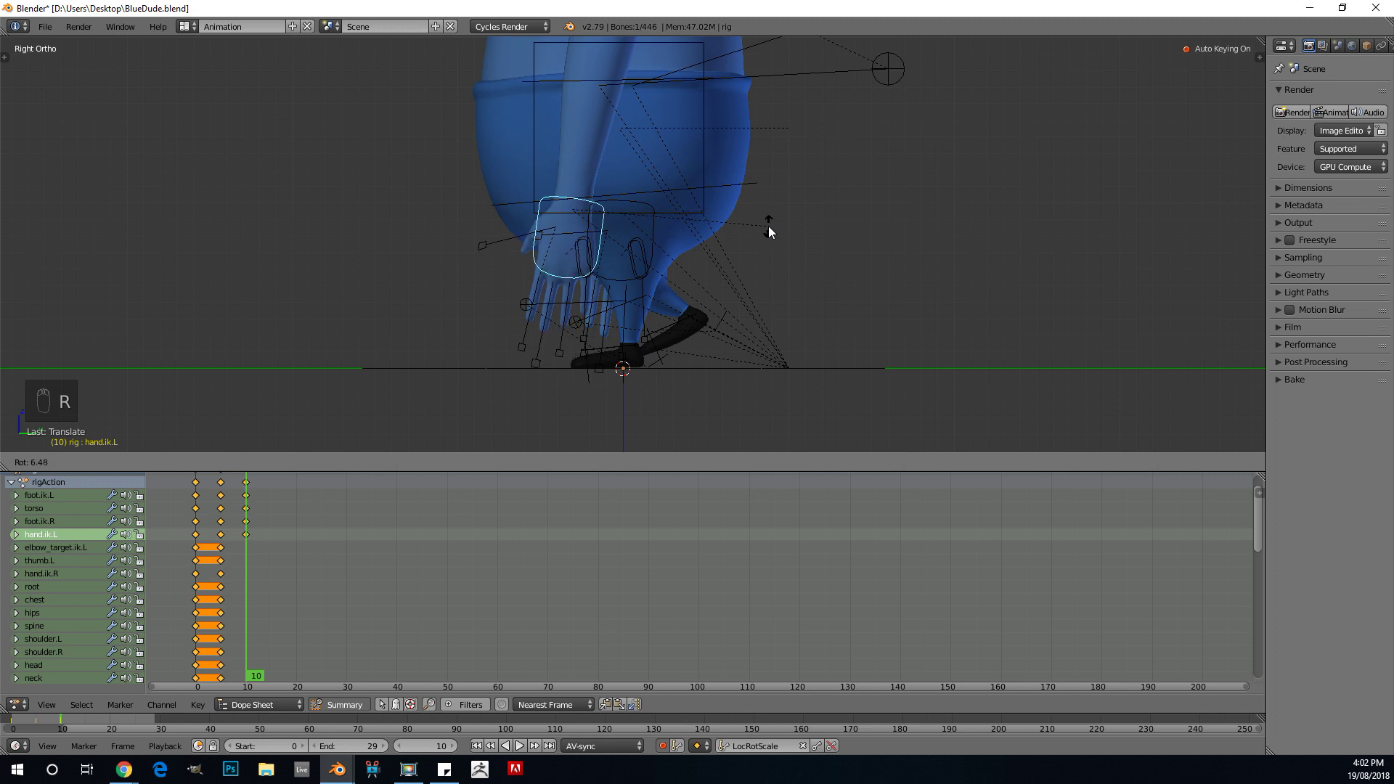
{"action": "left_click", "coordinate": [768, 225]}
Step: Move the right hand control, hand.ik.R, backward and rotate it about -18 degrees at frame 10
{"action": "scroll", "coordinate": [648, 220], "scroll_direction": "up", "scroll_amount": 1}
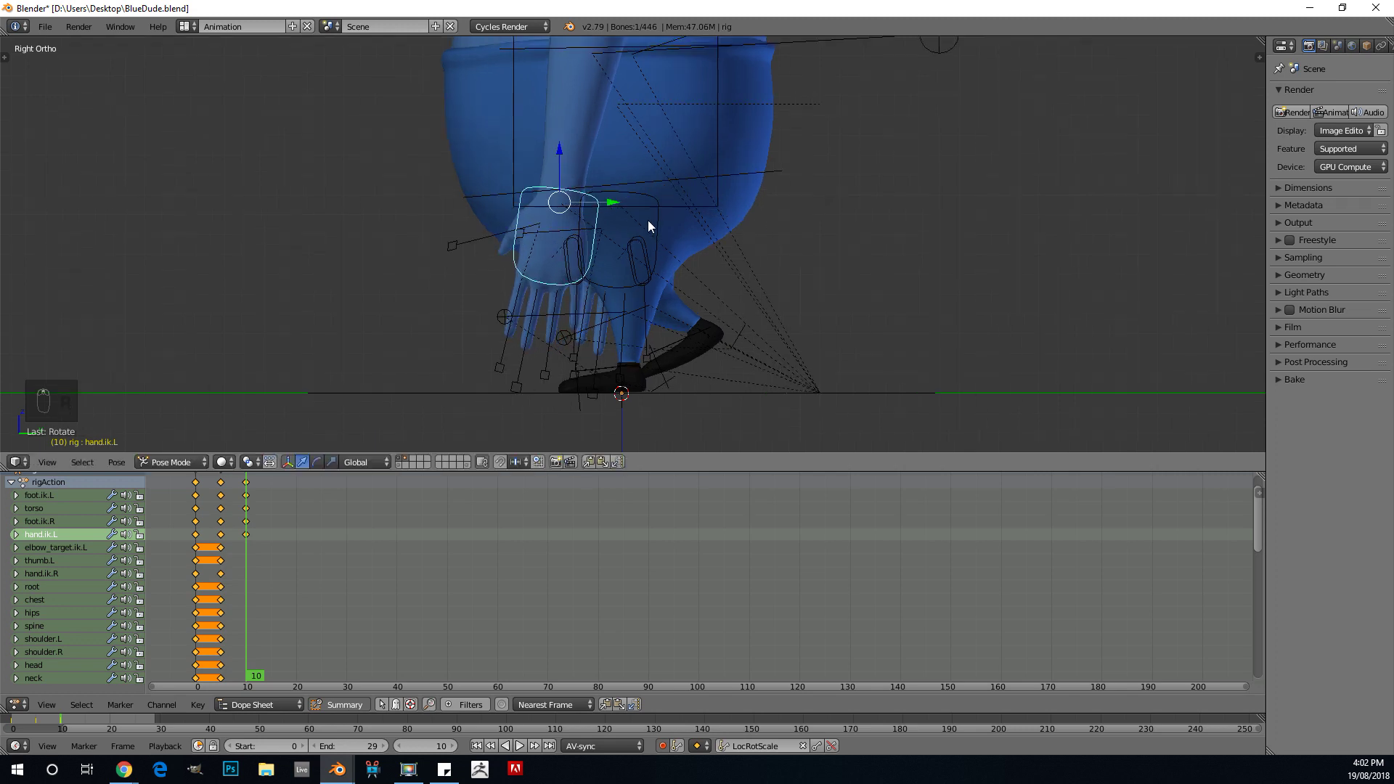
{"action": "right_click", "coordinate": [645, 196]}
{"action": "middle_click_drag", "start_coordinate": [604, 180], "coordinate": [719, 194]}
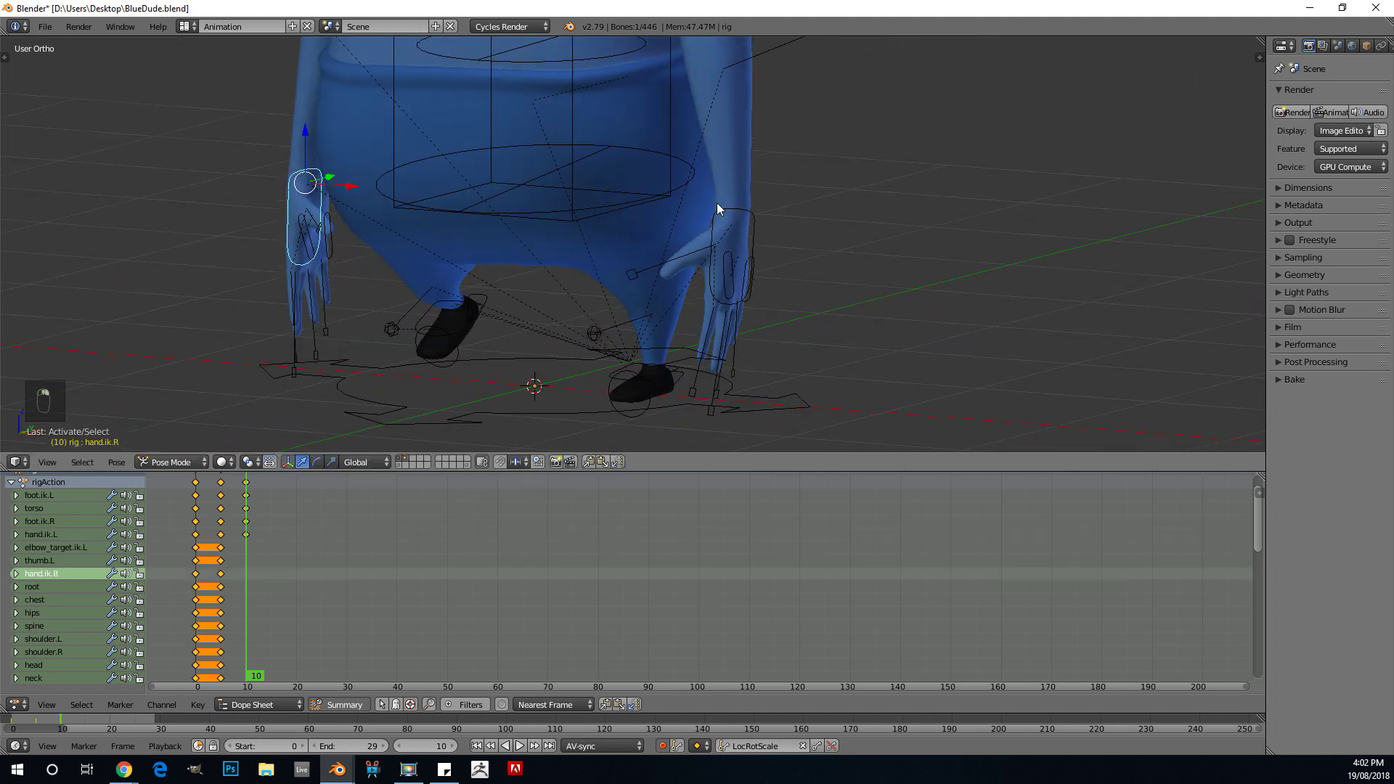
{"action": "key", "text": "KP_3"}
{"action": "key", "text": "g"}
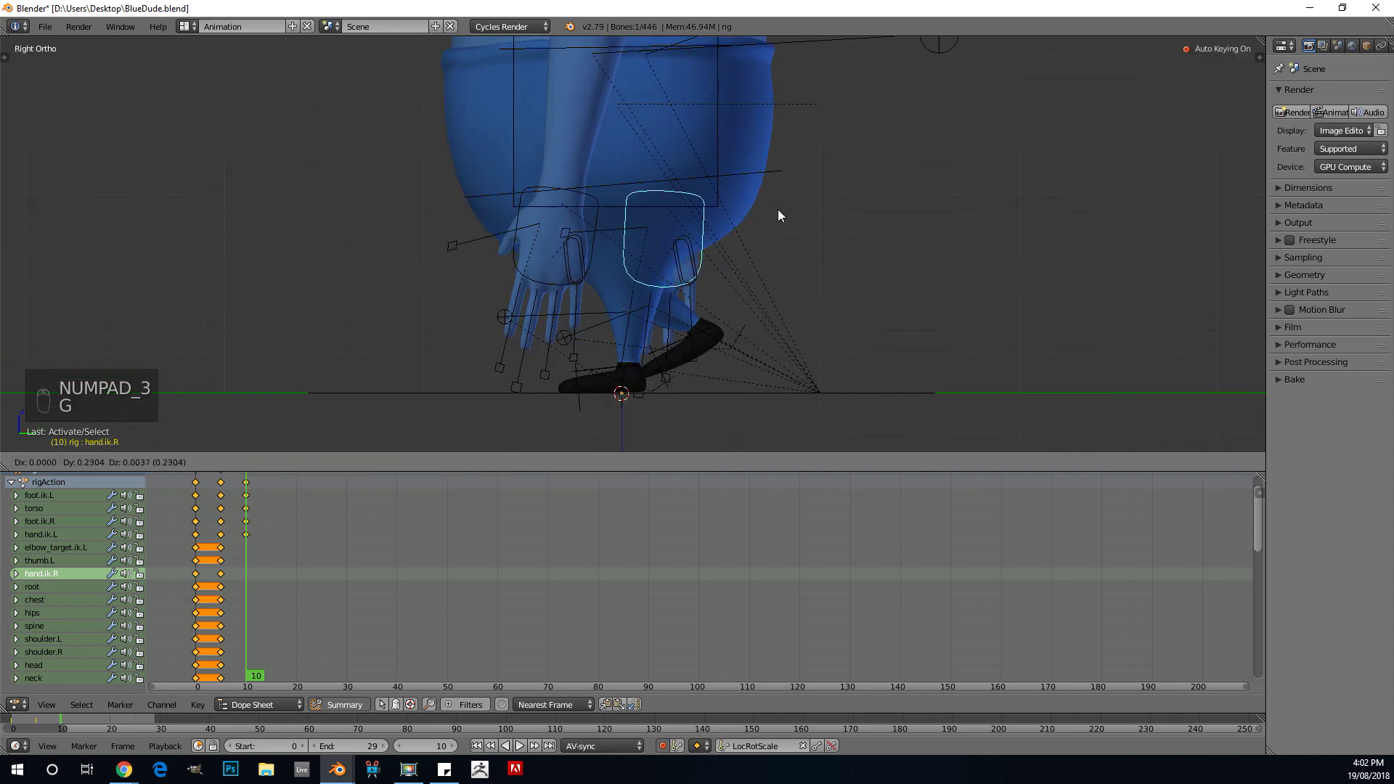
{"action": "left_click", "coordinate": [790, 207]}
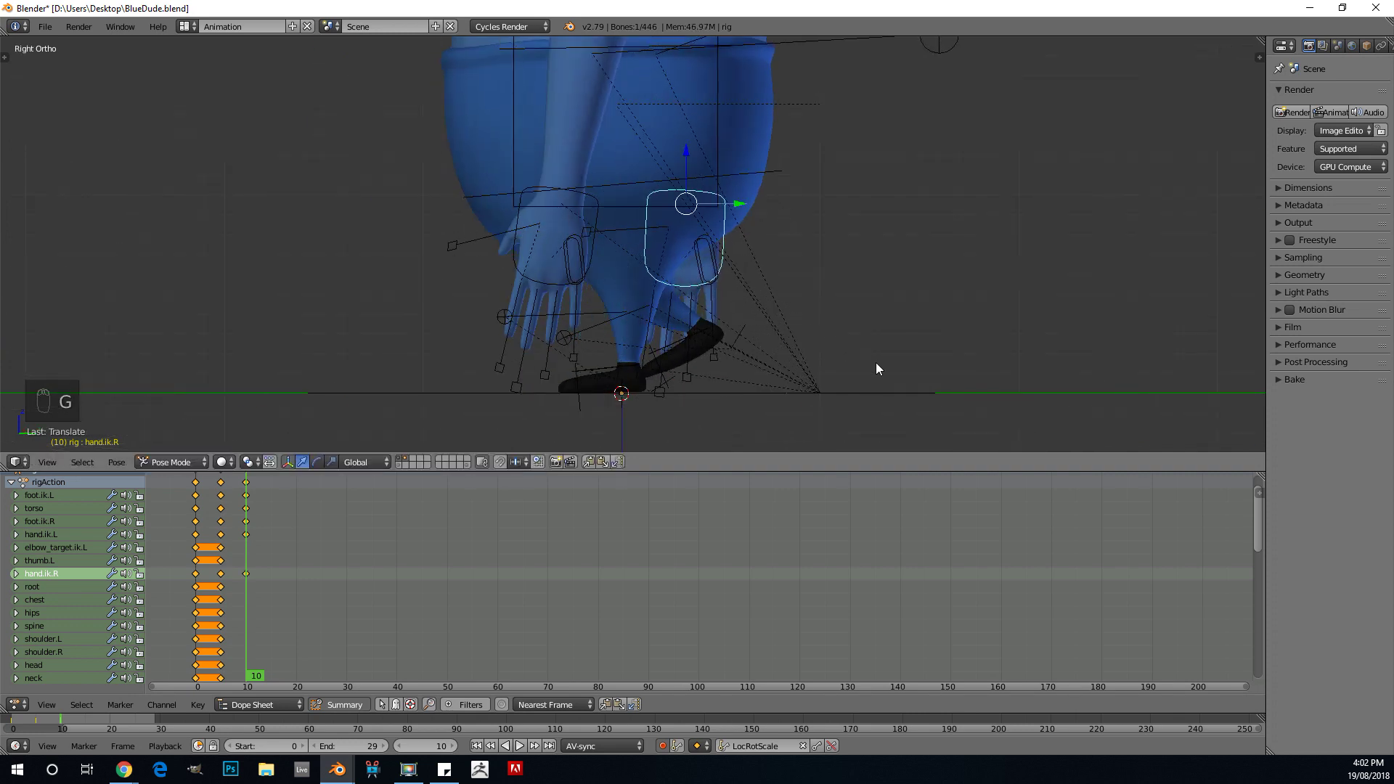
{"action": "key", "text": "r"}
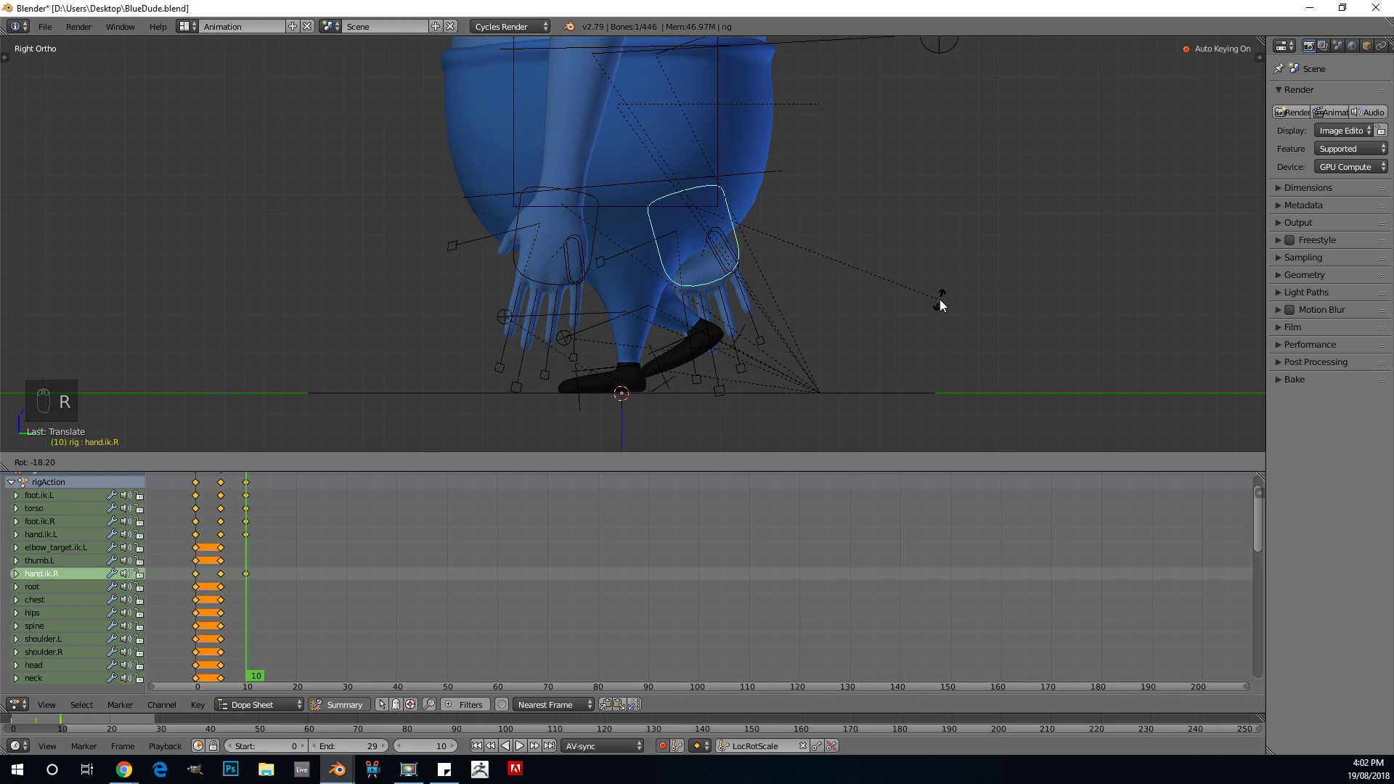
{"action": "left_click", "coordinate": [941, 305]}
{"action": "key", "text": "g"}
{"action": "left_click", "coordinate": [740, 276]}
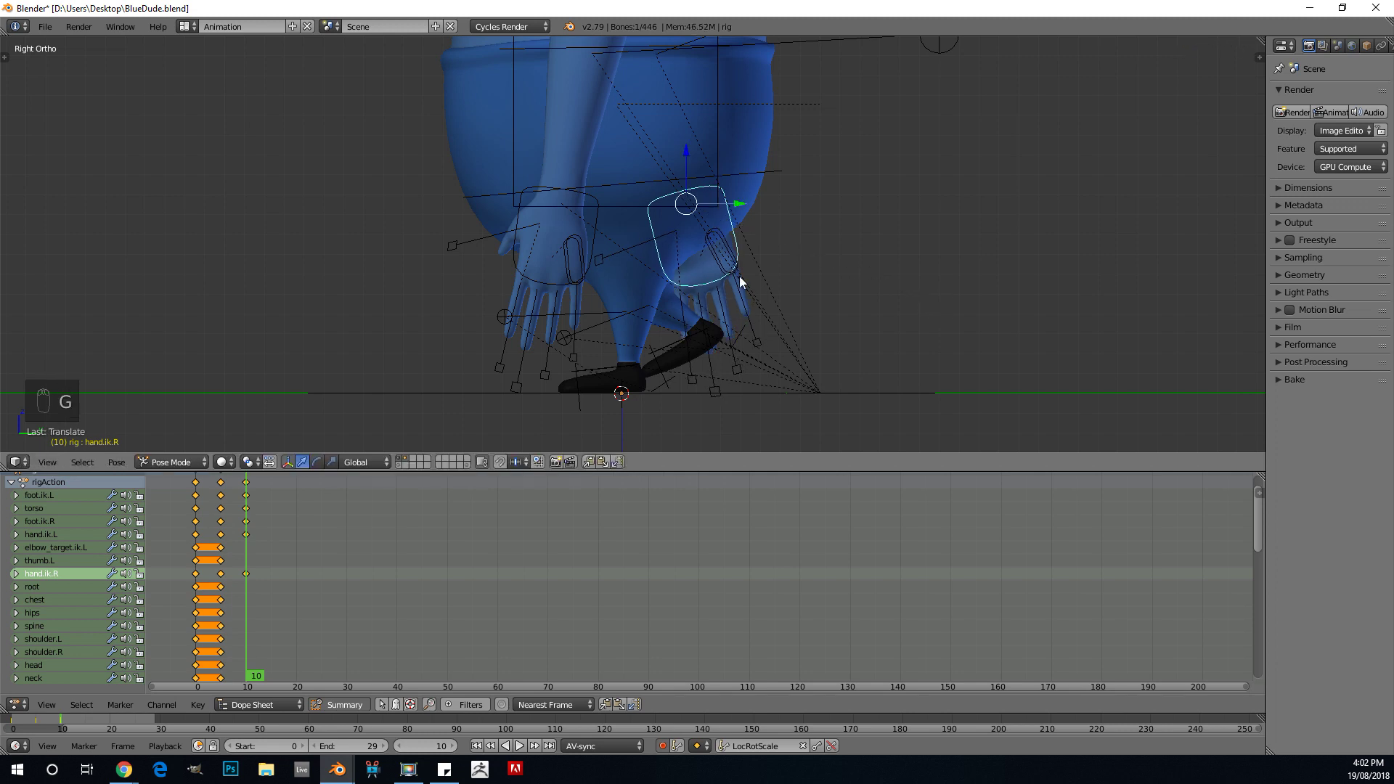
Step: Play back and scrub the walk from the side to examine the motion between the keyed poses
{"action": "scroll", "coordinate": [666, 146], "scroll_direction": "down", "scroll_amount": 3}
{"action": "scroll", "coordinate": [667, 145], "scroll_direction": "down", "scroll_amount": 2}
{"action": "key", "text": "alt+shift+a"}
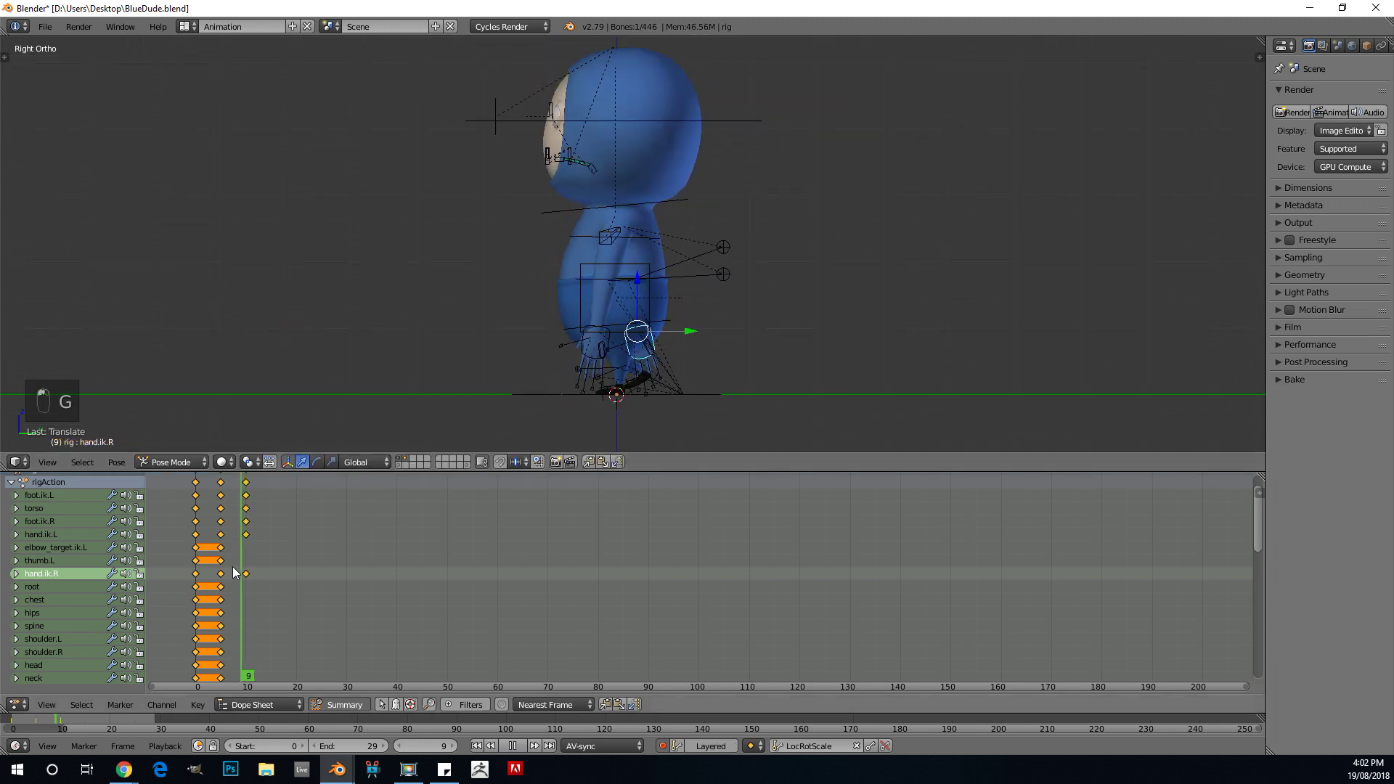
{"action": "left_click", "coordinate": [250, 587]}
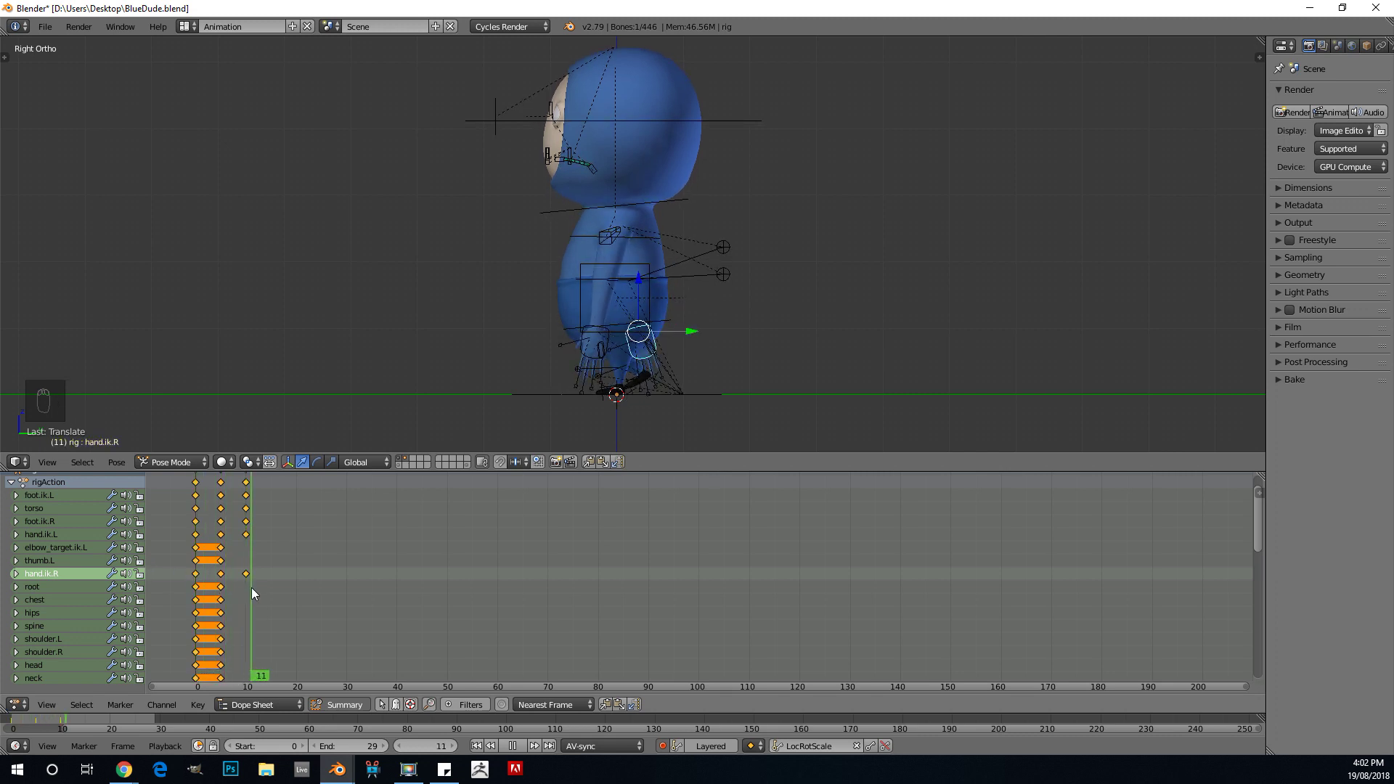
{"action": "mouse_move", "coordinate": [218, 581]}
{"action": "left_mouse_down"}
{"action": "mouse_move", "coordinate": [158, 564]}
{"action": "mouse_move", "coordinate": [246, 597]}
{"action": "left_mouse_up"}
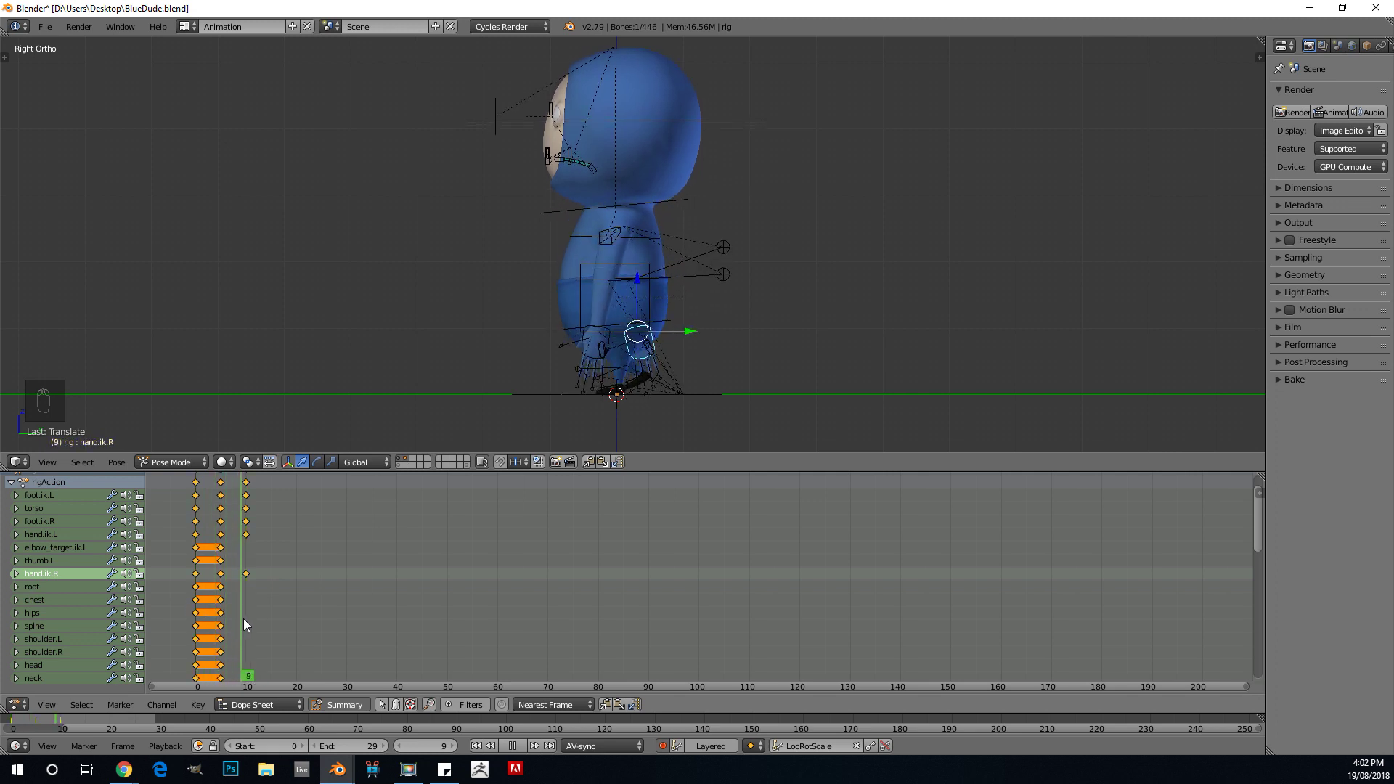
{"action": "key", "text": "Escape"}
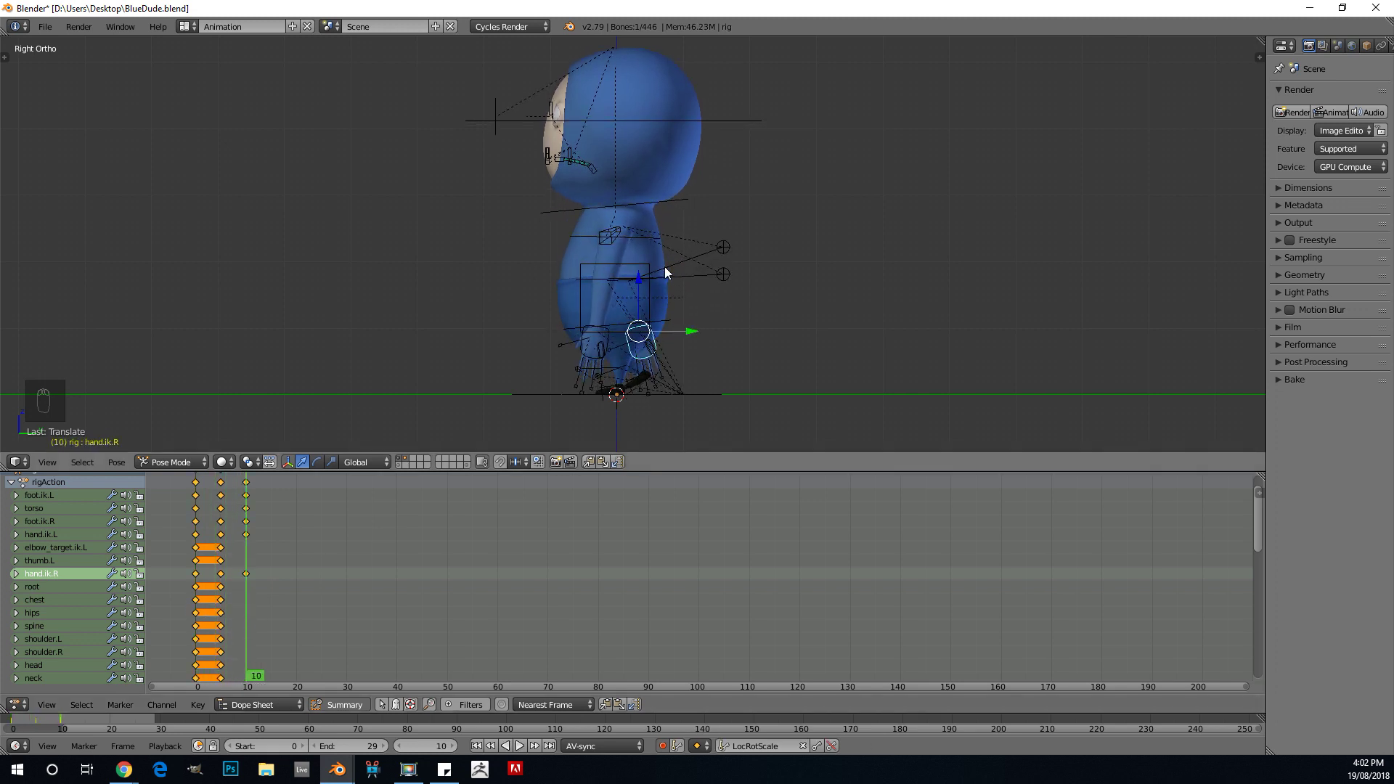
Step: Raise the left and right hand controls, hand.ik.L and hand.ik.R, slightly at frame 10 to bend the elbows
{"action": "scroll", "coordinate": [617, 341], "scroll_direction": "up", "scroll_amount": 2}
{"action": "right_click", "coordinate": [578, 368]}
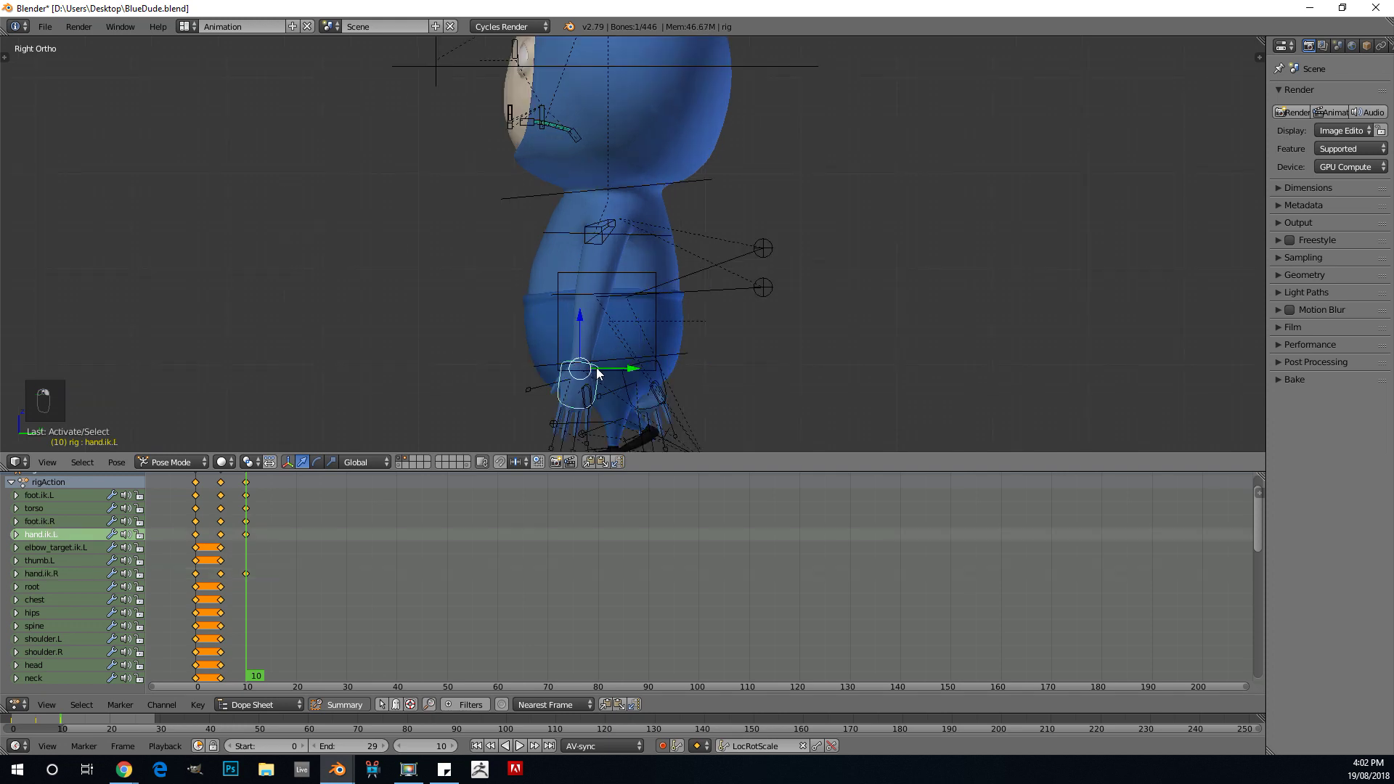
{"action": "key", "text": "g"}
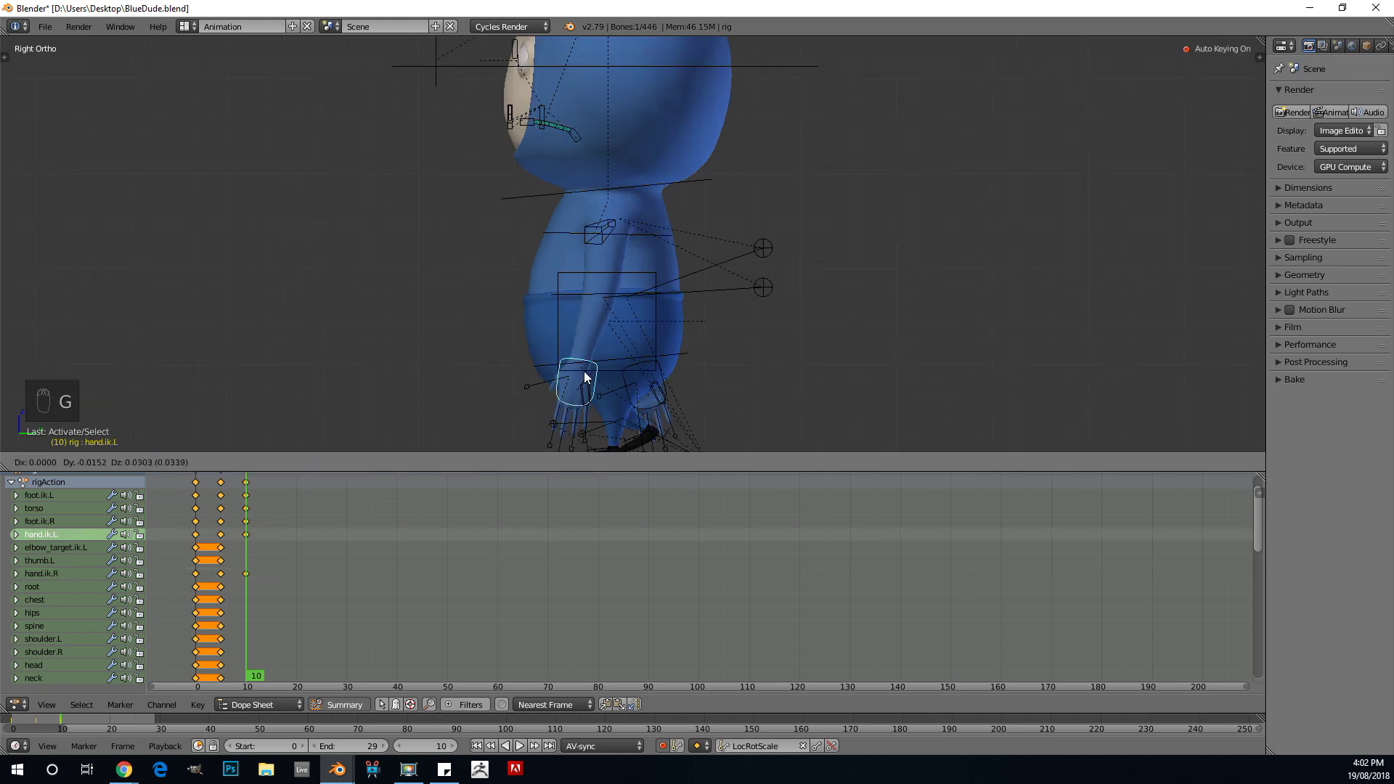
{"action": "left_click", "coordinate": [583, 368]}
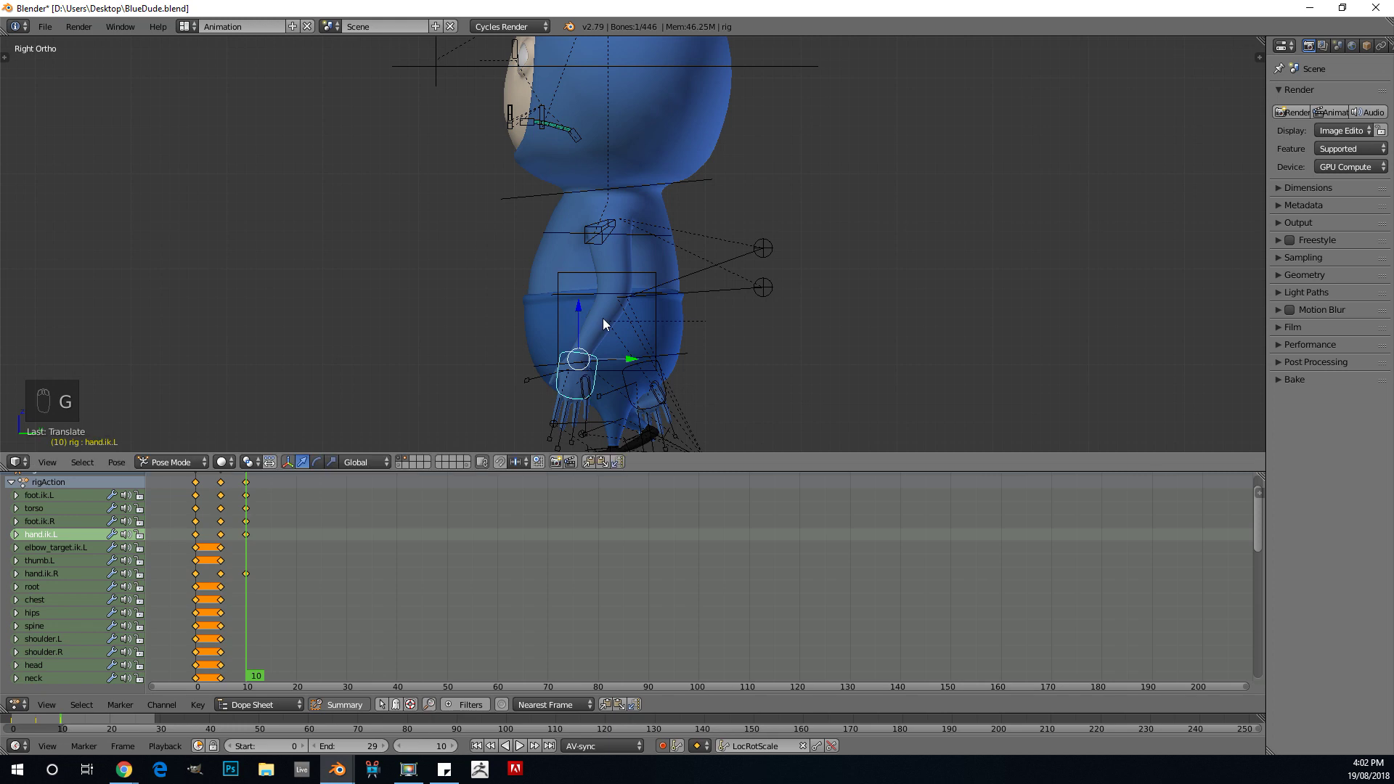
{"action": "middle_click_drag", "start_coordinate": [644, 305], "coordinate": [906, 218]}
{"action": "key", "text": "ctrl+KP_3"}
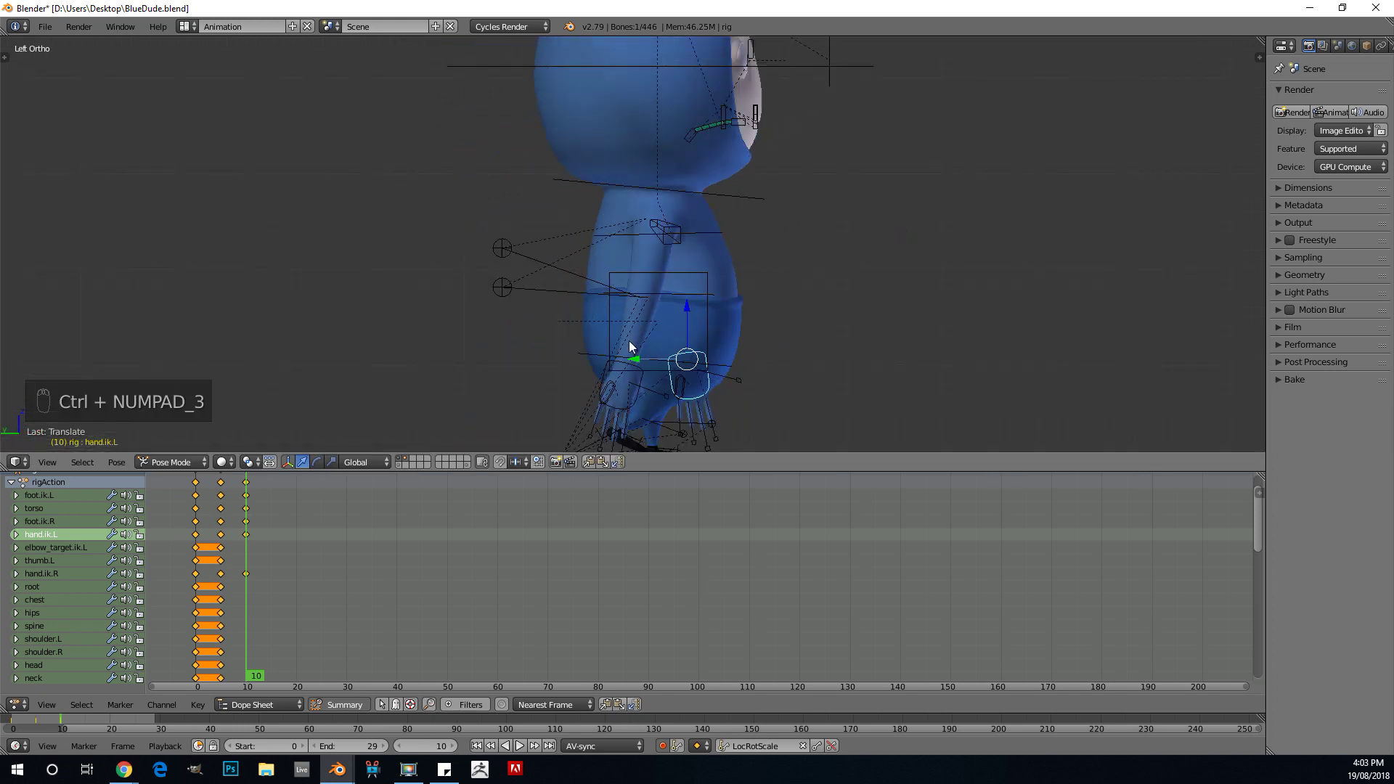
{"action": "right_click", "coordinate": [632, 376]}
{"action": "key", "text": "g"}
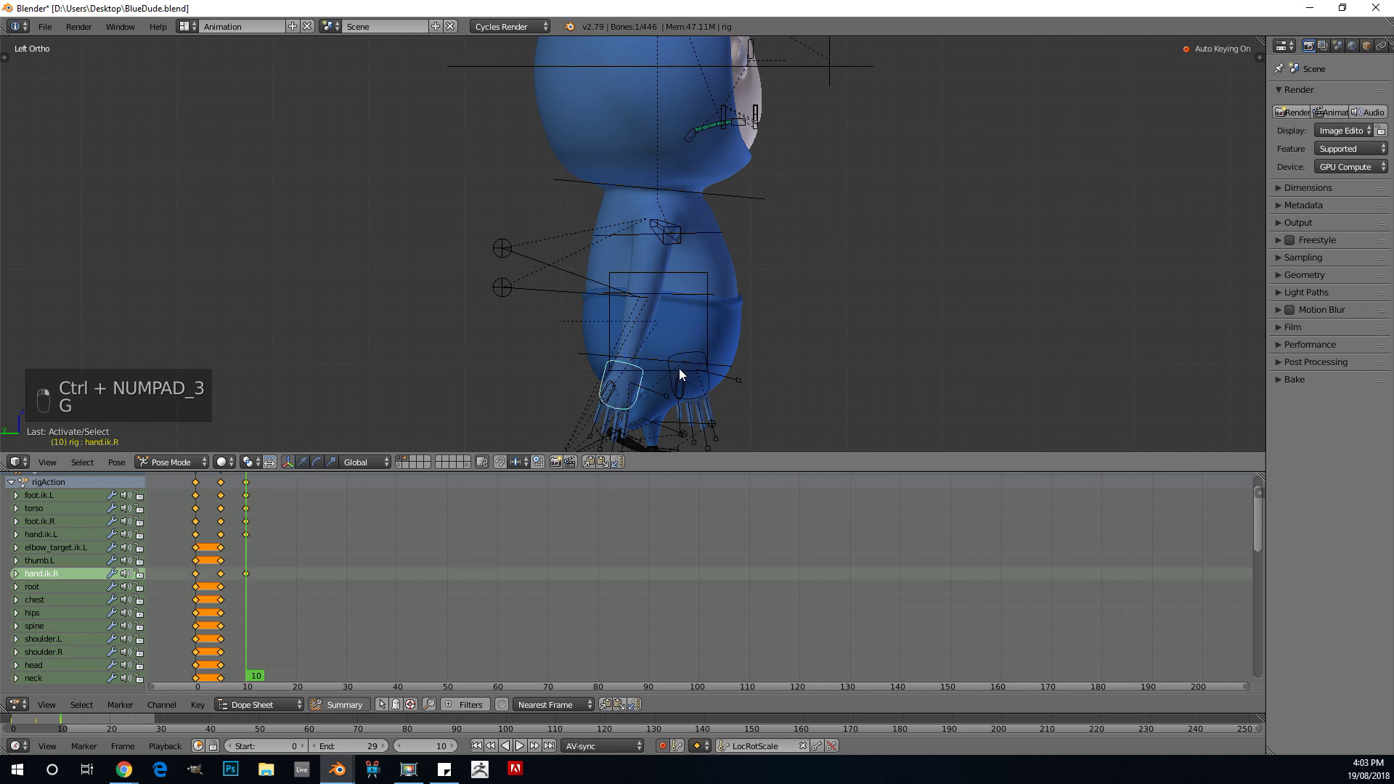
{"action": "left_click", "coordinate": [681, 365]}
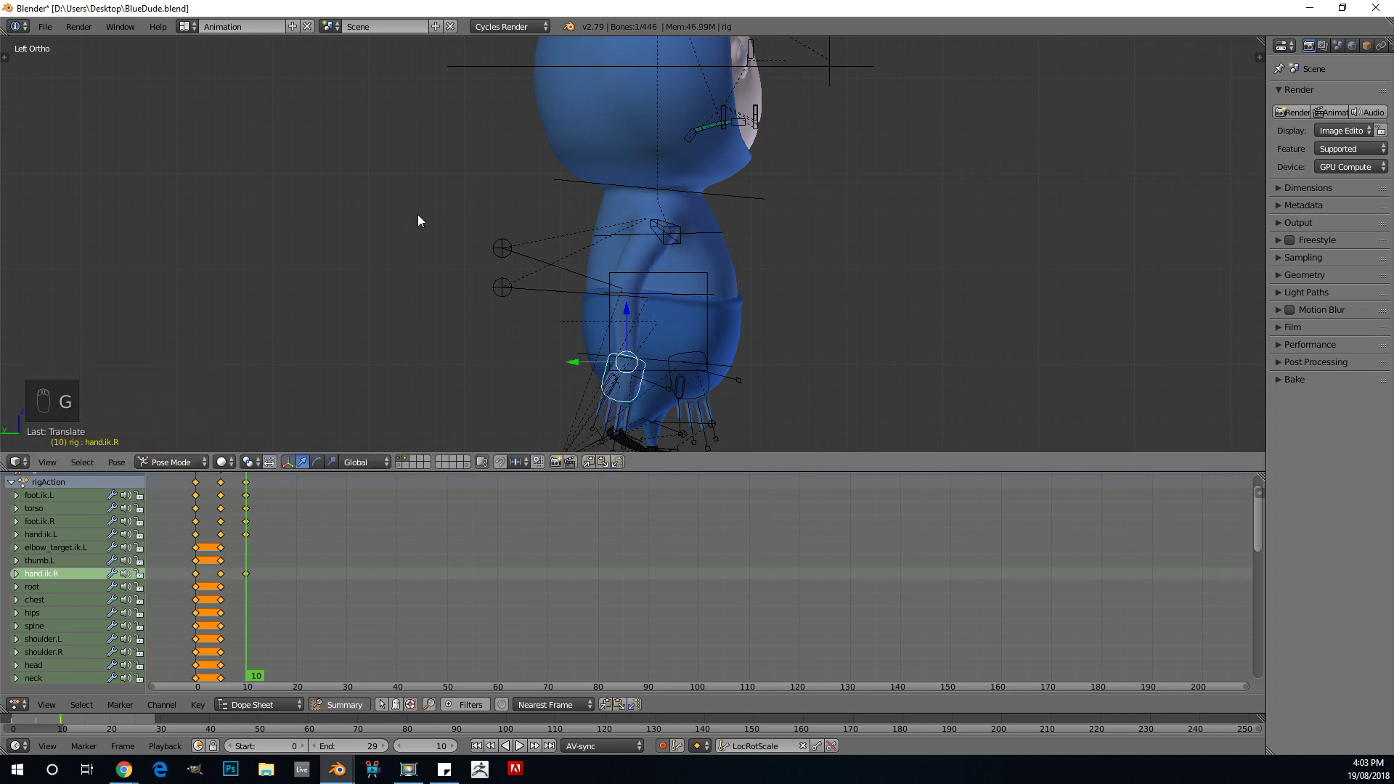
Step: Lower the right elbow target, elbow_target.ik.R, to roughly the height of the left one at frame 10
{"action": "right_click", "coordinate": [501, 248]}
{"action": "key", "text": "g"}
{"action": "left_click", "coordinate": [498, 277]}
Step: Rotate the right hand control, hand.ik.R, slightly in the front view at frame 10
{"action": "middle_click_drag", "start_coordinate": [499, 277], "coordinate": [486, 247]}
{"action": "key", "text": "KP_1"}
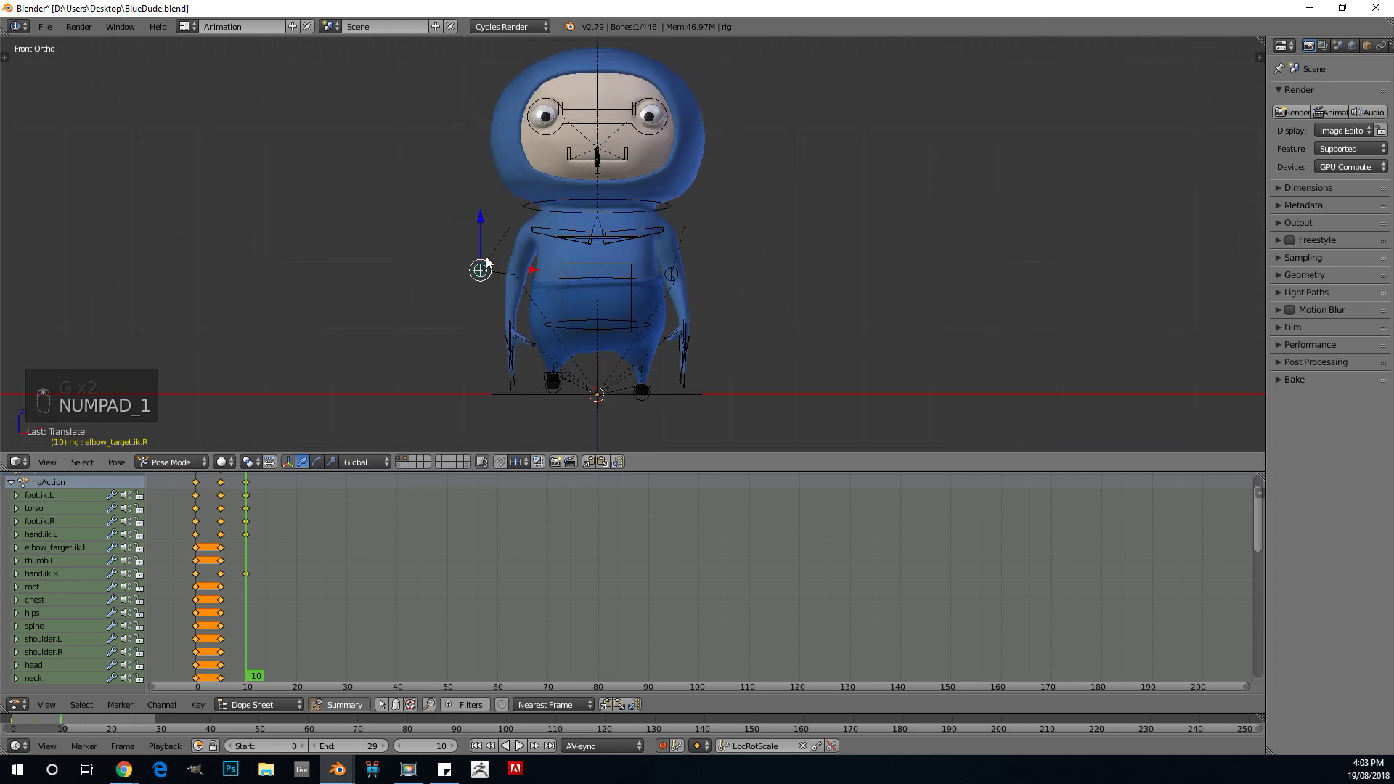
{"action": "scroll", "coordinate": [515, 302], "scroll_direction": "up", "scroll_amount": 3}
{"action": "right_click", "coordinate": [464, 363]}
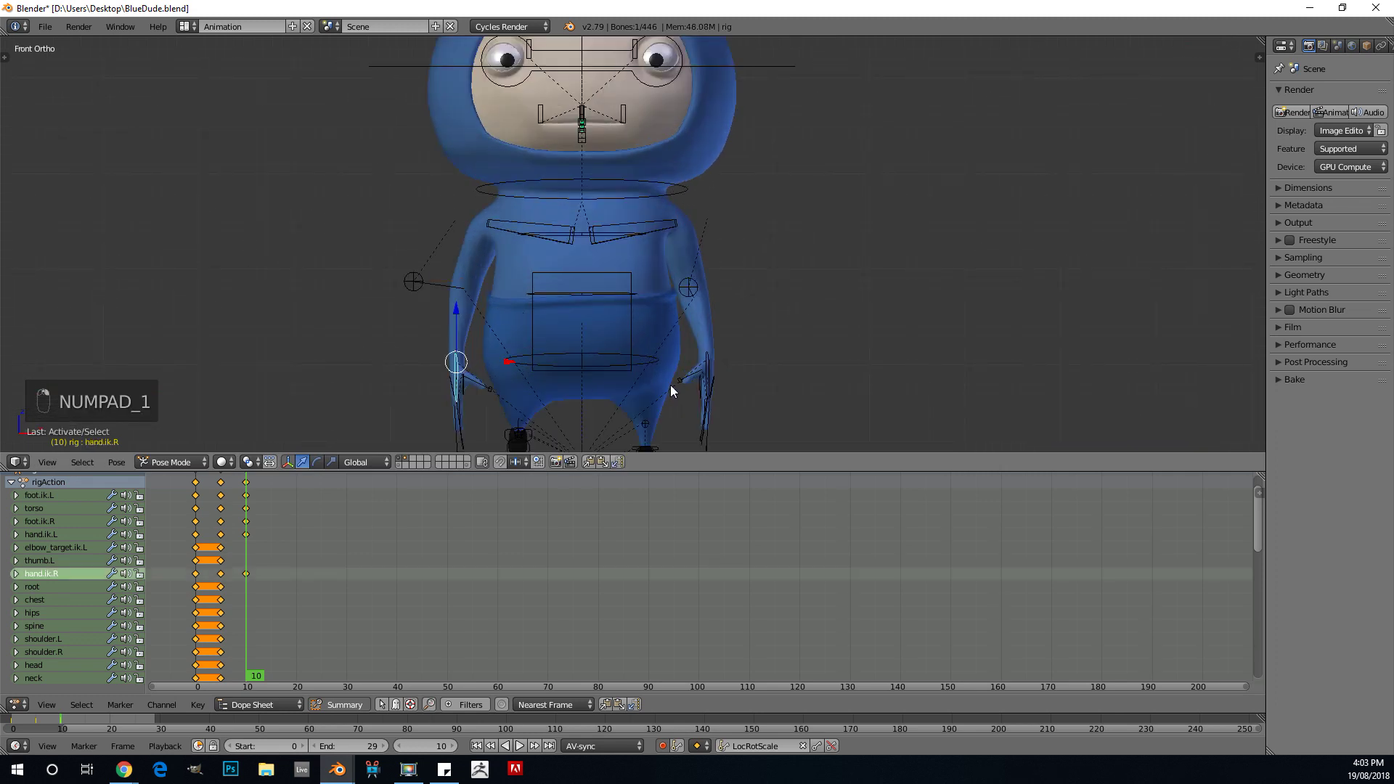
{"action": "key", "text": "r"}
{"action": "left_click", "coordinate": [395, 292]}
Step: Move elbow_target.ik.R inward toward the right arm and nudge elbow_target.ik.L slightly outward at frame 10
{"action": "right_click", "coordinate": [407, 289]}
{"action": "key", "text": "g"}
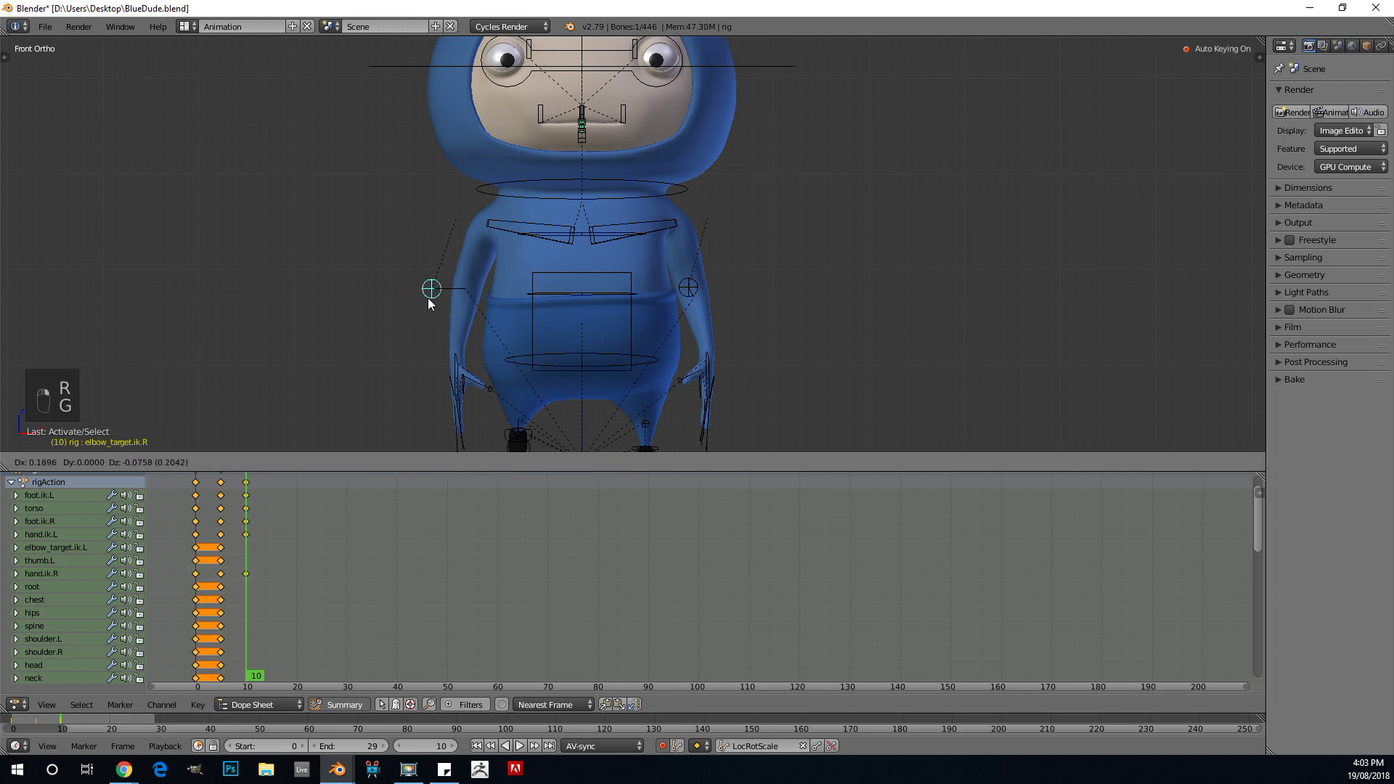
{"action": "left_click", "coordinate": [449, 300]}
{"action": "right_click", "coordinate": [695, 292]}
{"action": "key", "text": "g"}
{"action": "key", "text": "g"}
{"action": "left_click", "coordinate": [697, 290]}
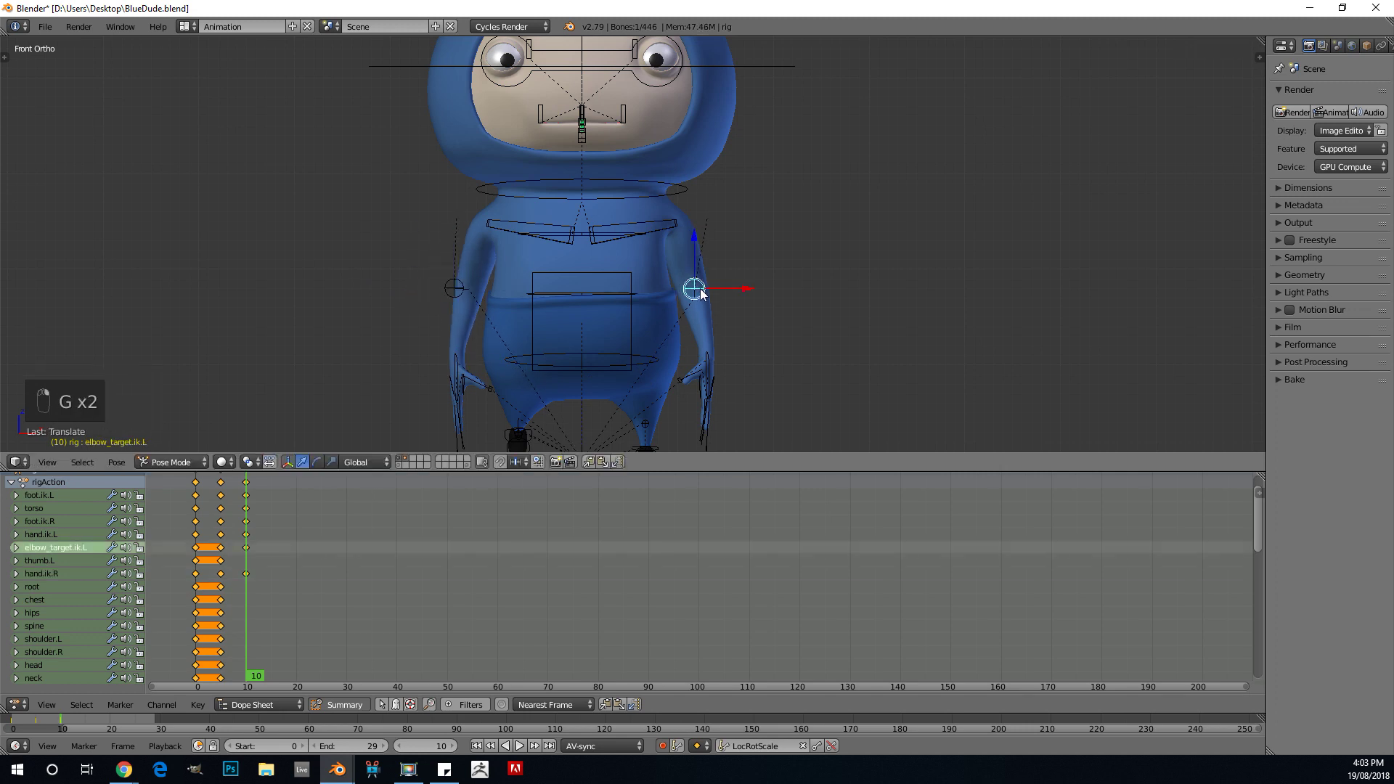
Step: Play back the walk animation in the right side view to check the motion up to frame 10
{"action": "scroll", "coordinate": [702, 293], "scroll_direction": "down", "scroll_amount": 2}
{"action": "key", "text": "KP_3"}
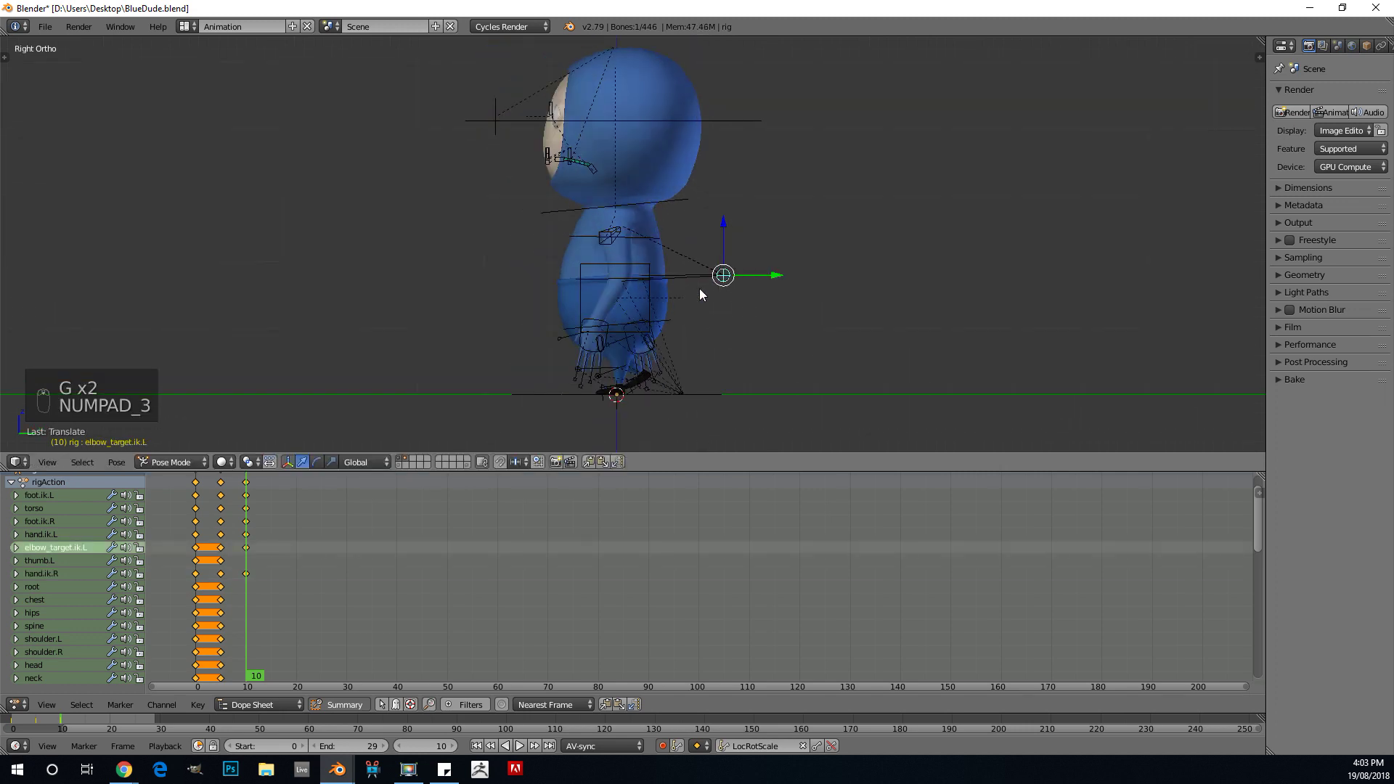
{"action": "key", "text": "alt+a"}
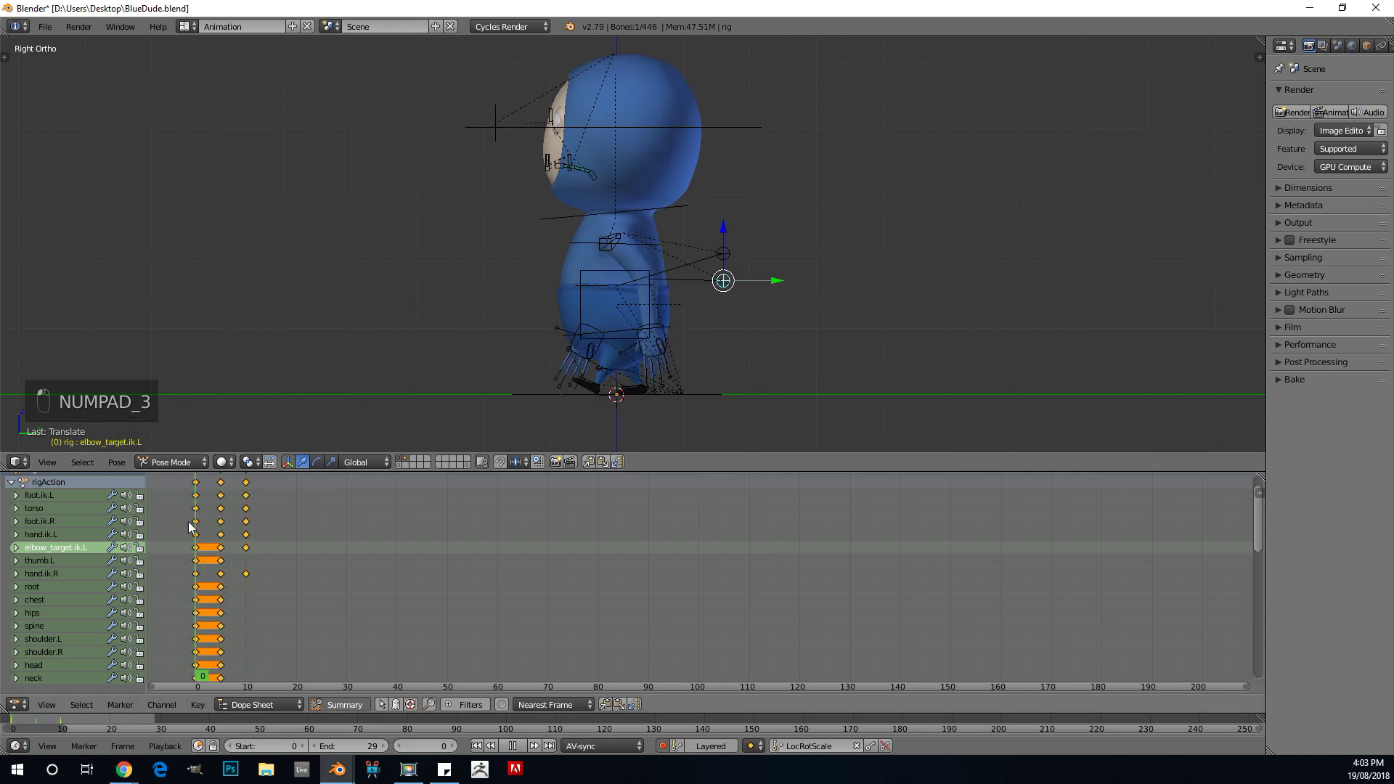
{"action": "left_click_drag", "start_coordinate": [247, 548], "coordinate": [248, 553]}
{"action": "key", "text": "Escape"}
{"action": "scroll", "coordinate": [851, 154], "scroll_direction": "down", "scroll_amount": 4}
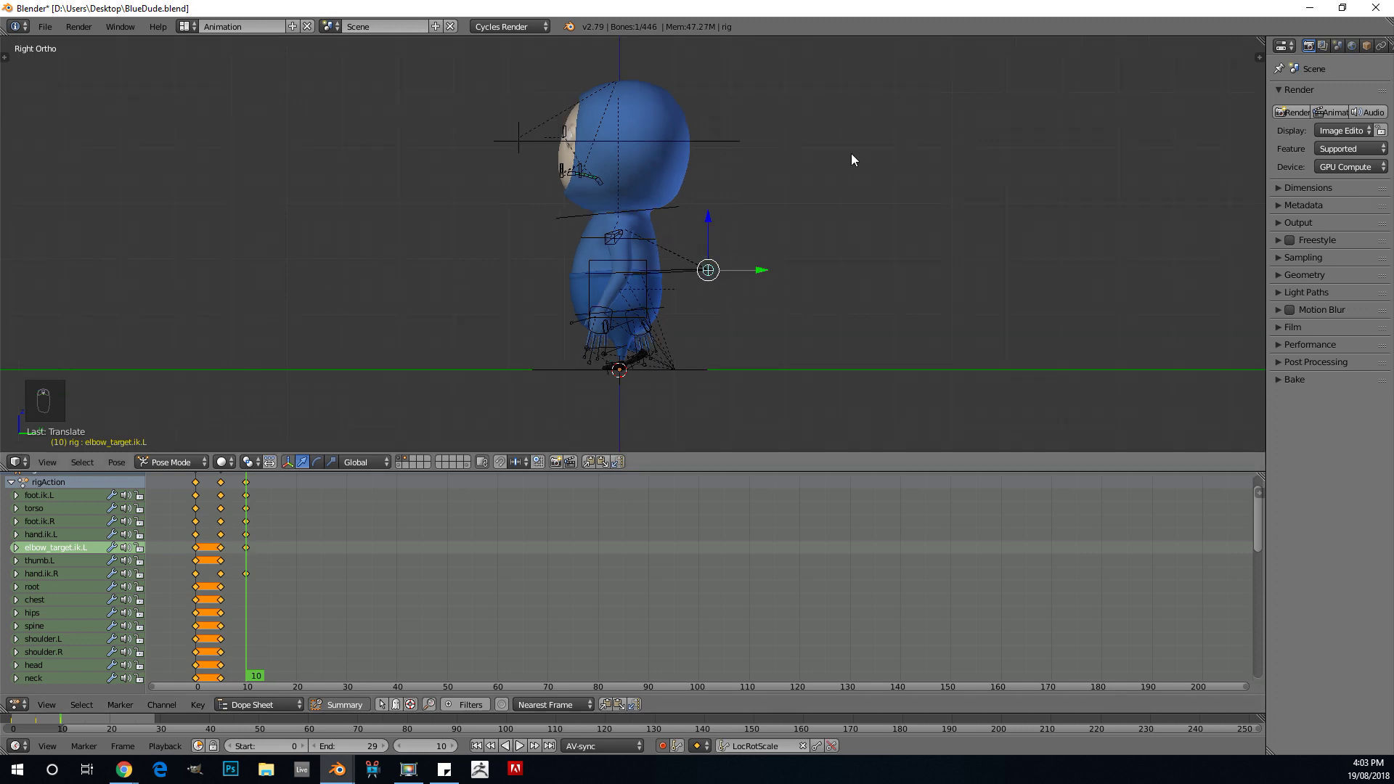
Step: Select all bones of the rig and insert LocRotScale keyframes for the whole pose at frame 10
{"action": "key", "text": "a"}
{"action": "key", "text": "a"}
{"action": "scroll", "coordinate": [741, 228], "scroll_direction": "up", "scroll_amount": 2}
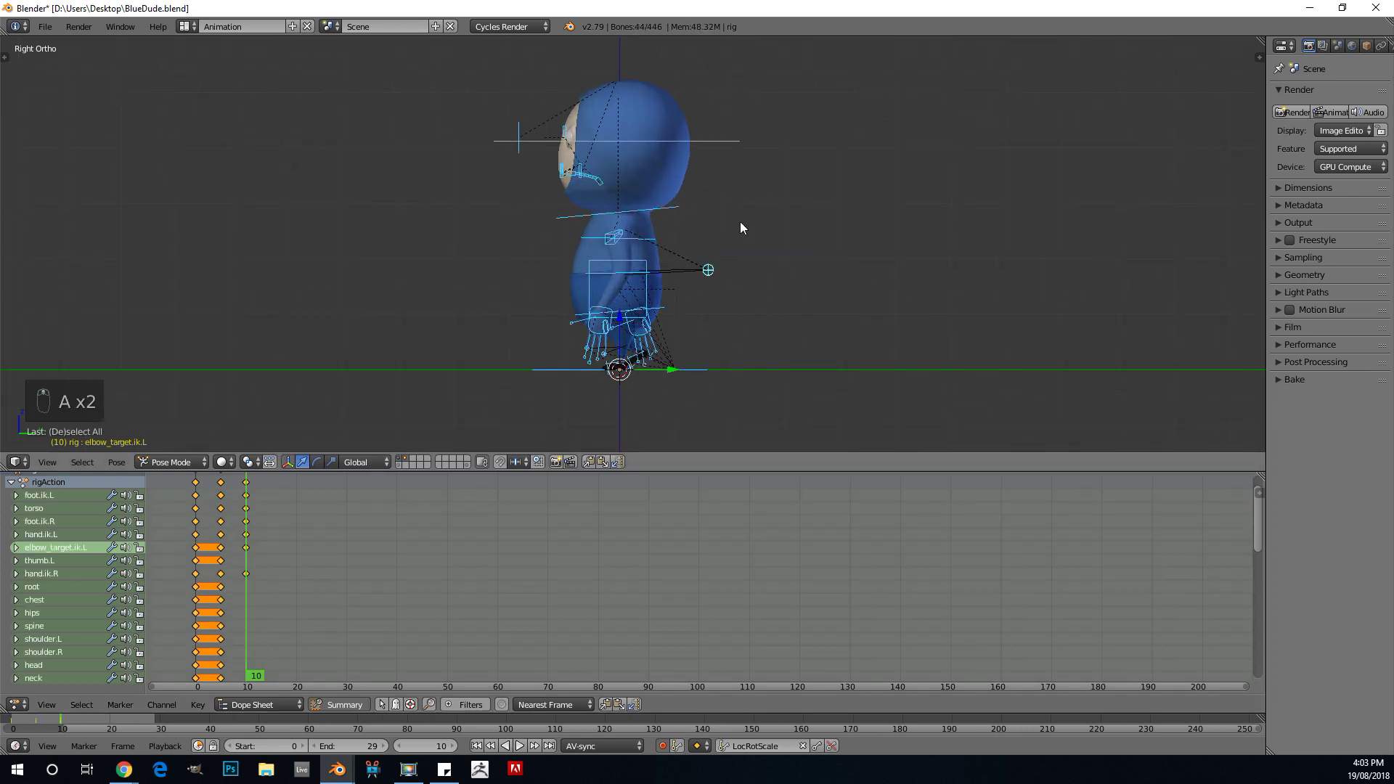
{"action": "key", "text": "i"}
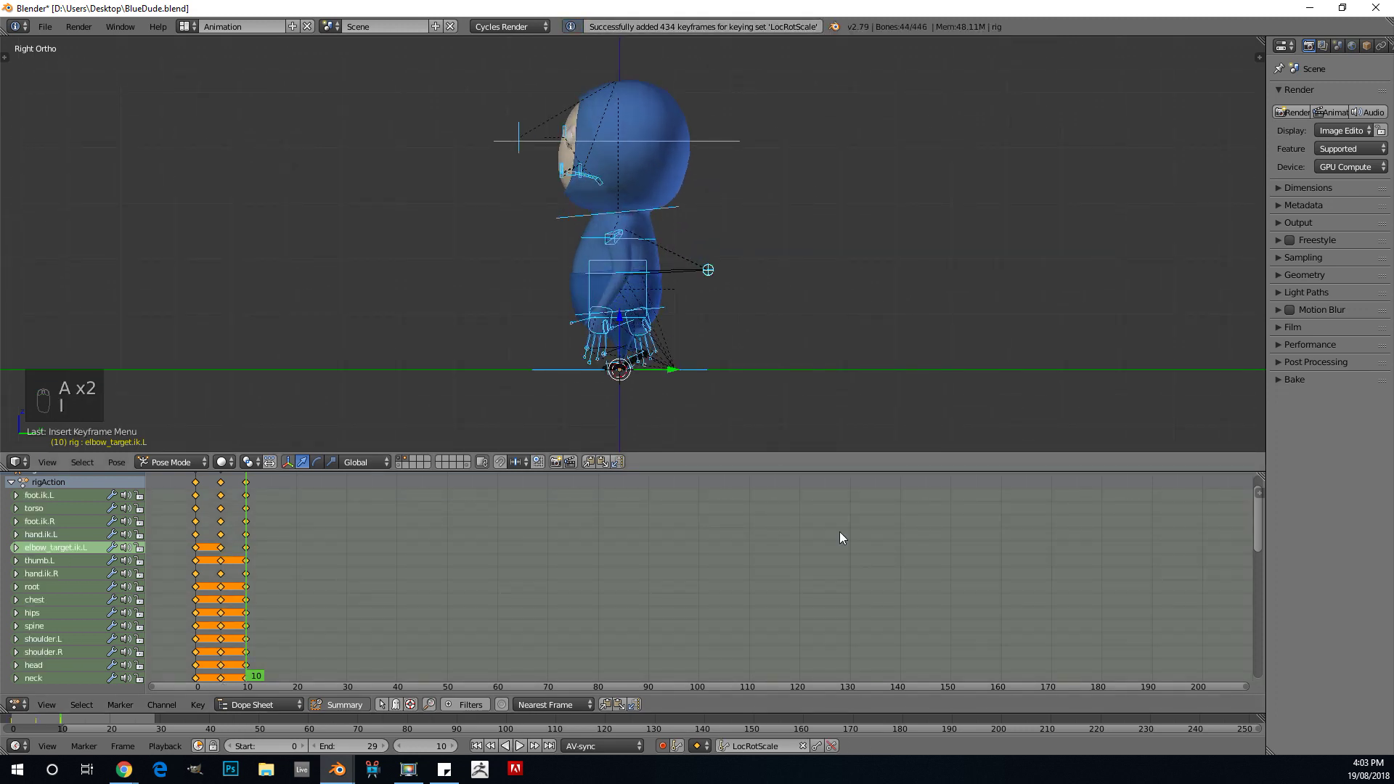
Step: Go to frame 15 and move the left foot control, foot.ik.L, backward in the side view
{"action": "left_click", "coordinate": [431, 746]}
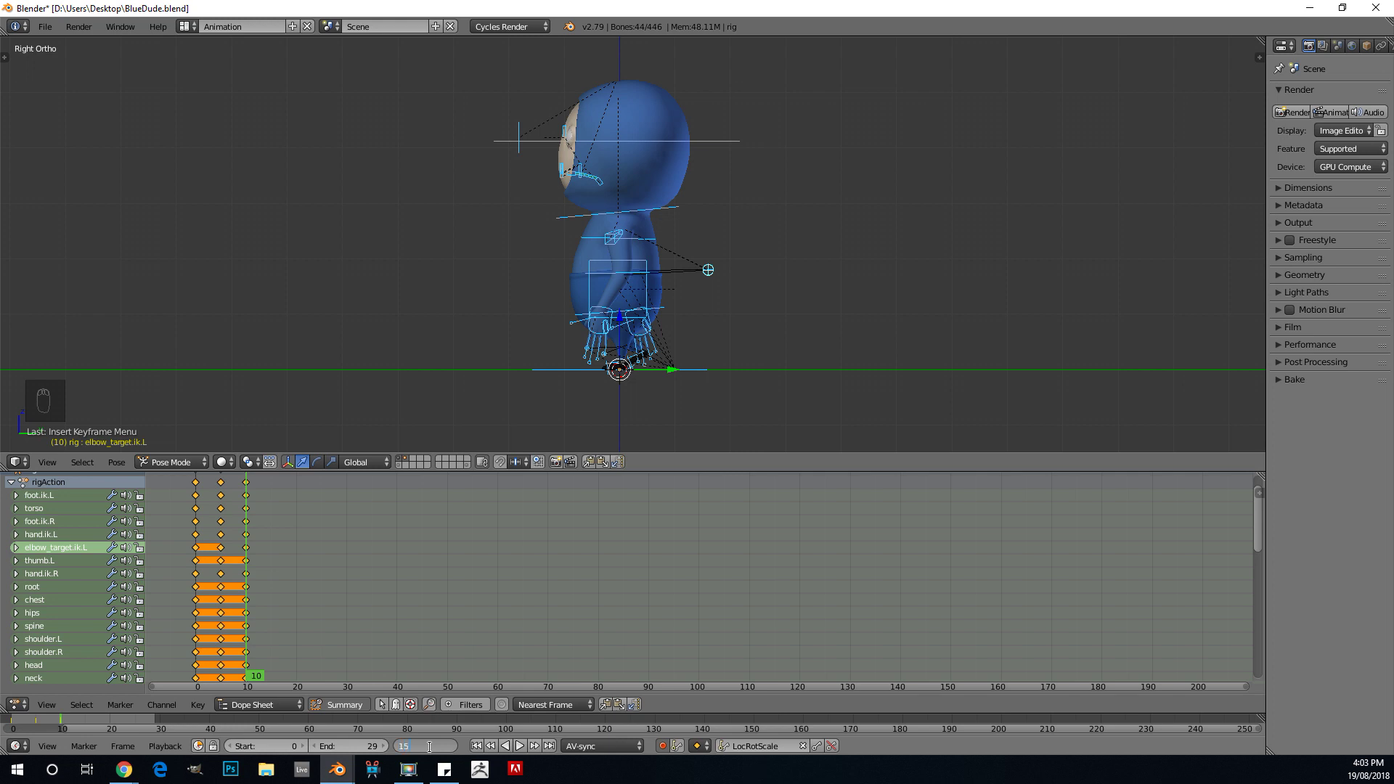
{"action": "type", "text": "15"}
{"action": "key", "text": "Return"}
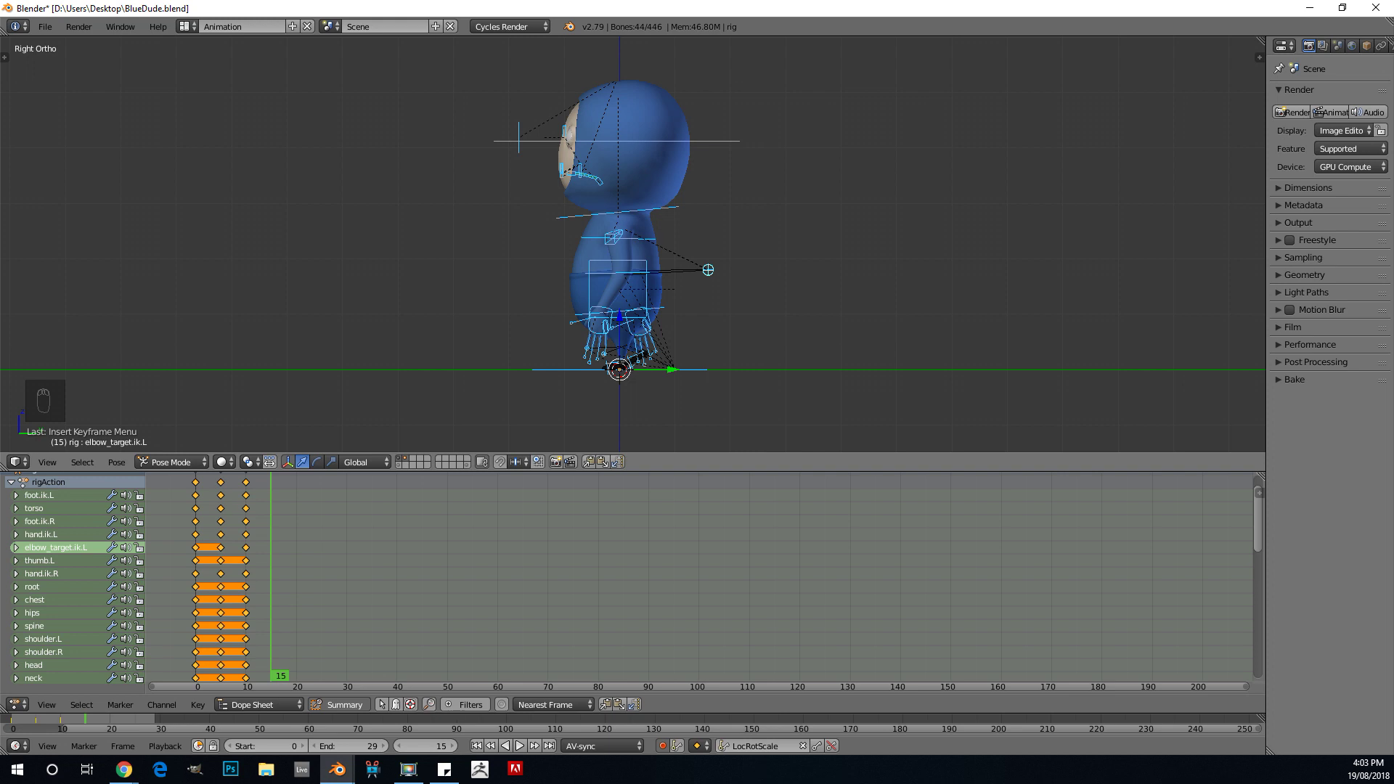
{"action": "scroll", "coordinate": [628, 234], "scroll_direction": "up", "scroll_amount": 3}
{"action": "middle_click_drag", "start_coordinate": [557, 286], "coordinate": [623, 263]}
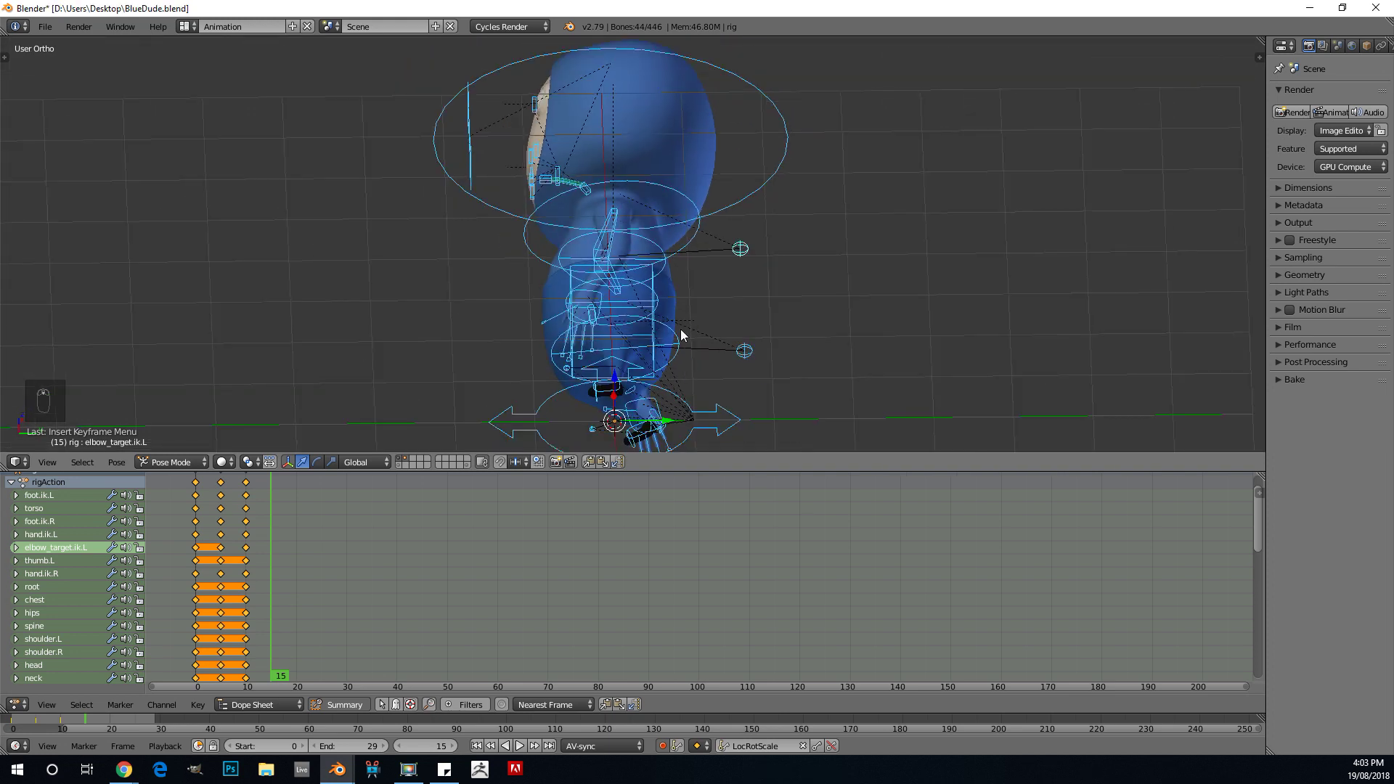
{"action": "key", "text": "KP_3"}
{"action": "middle_click_drag", "start_coordinate": [669, 341], "coordinate": [688, 232], "text": "shift"}
{"action": "scroll", "coordinate": [632, 305], "scroll_direction": "up", "scroll_amount": 3}
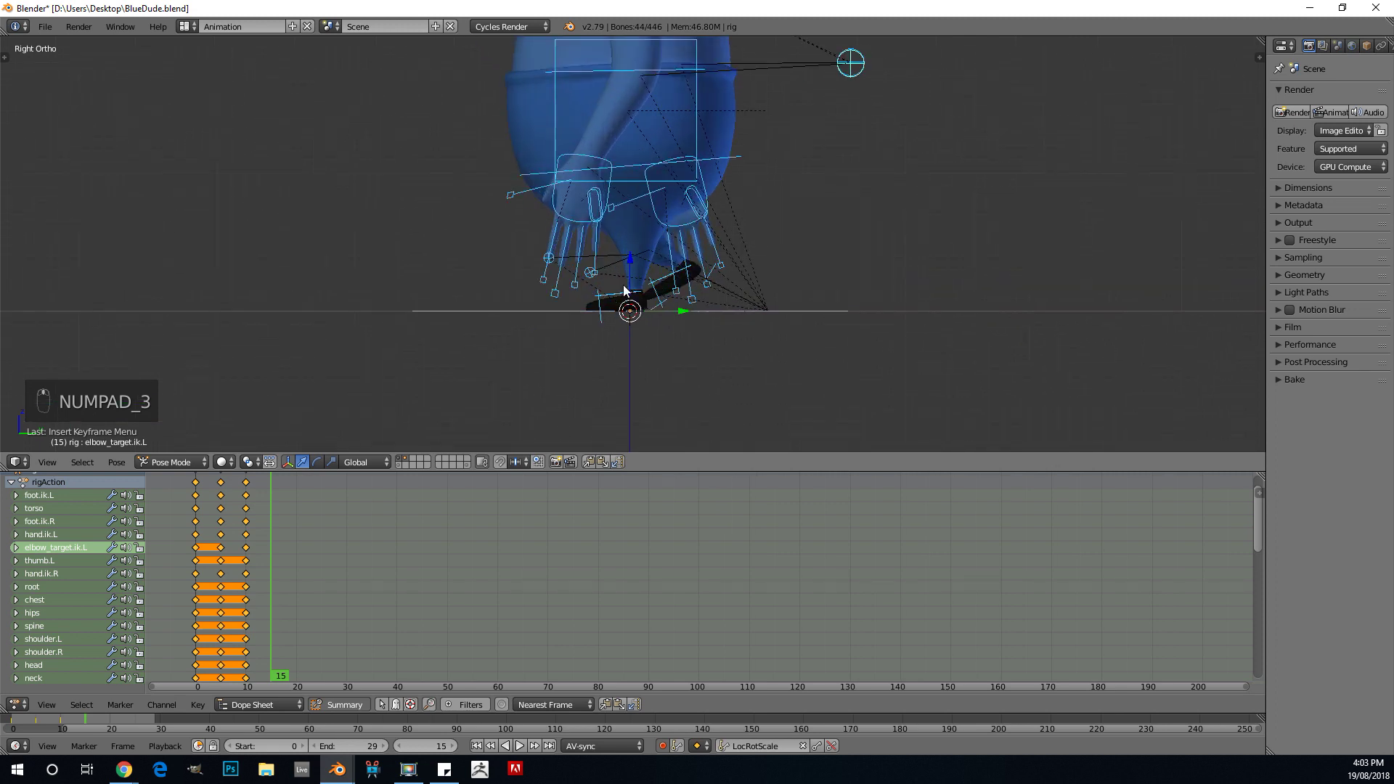
{"action": "right_click", "coordinate": [618, 300]}
{"action": "middle_click_drag", "start_coordinate": [619, 300], "coordinate": [761, 301]}
{"action": "key", "text": "KP_3"}
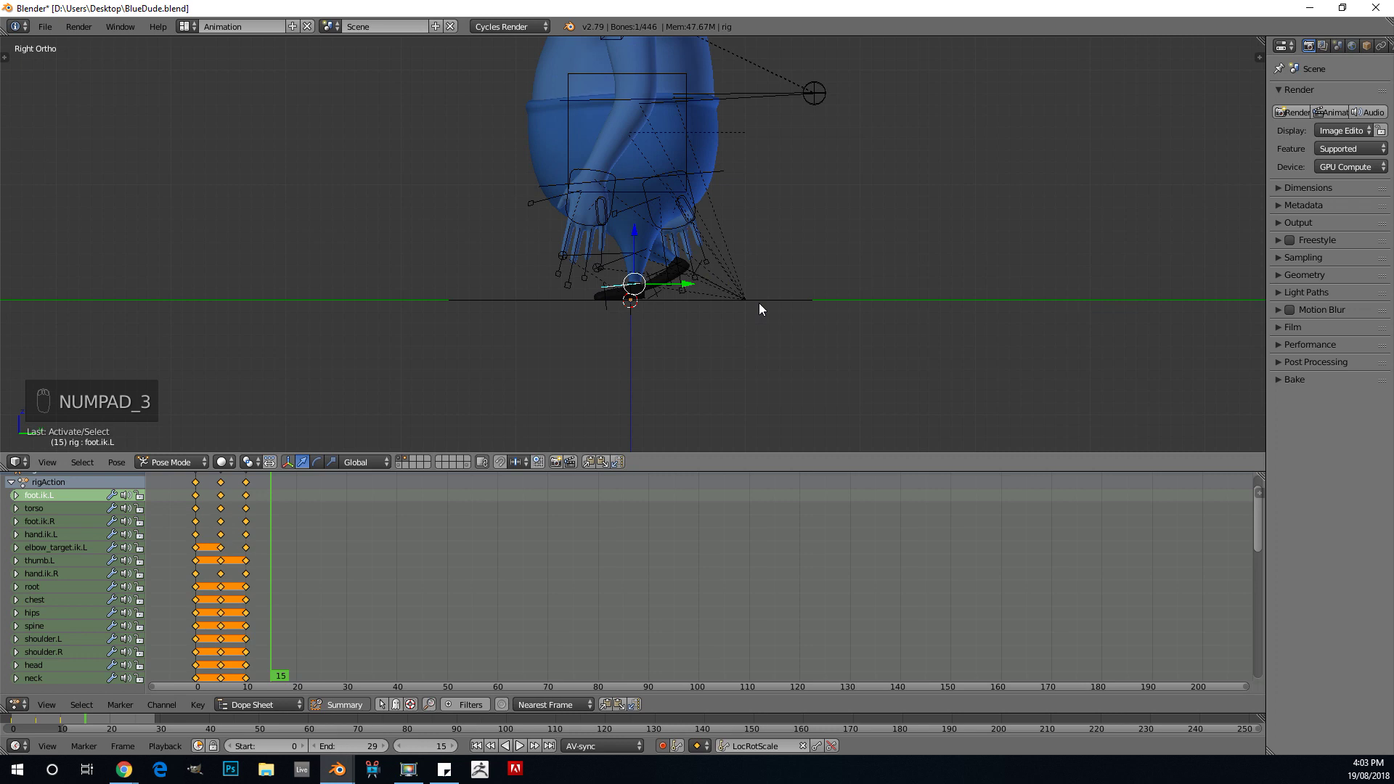
{"action": "scroll", "coordinate": [735, 241], "scroll_direction": "up", "scroll_amount": 2}
{"action": "left_click_drag", "start_coordinate": [674, 317], "coordinate": [716, 312]}
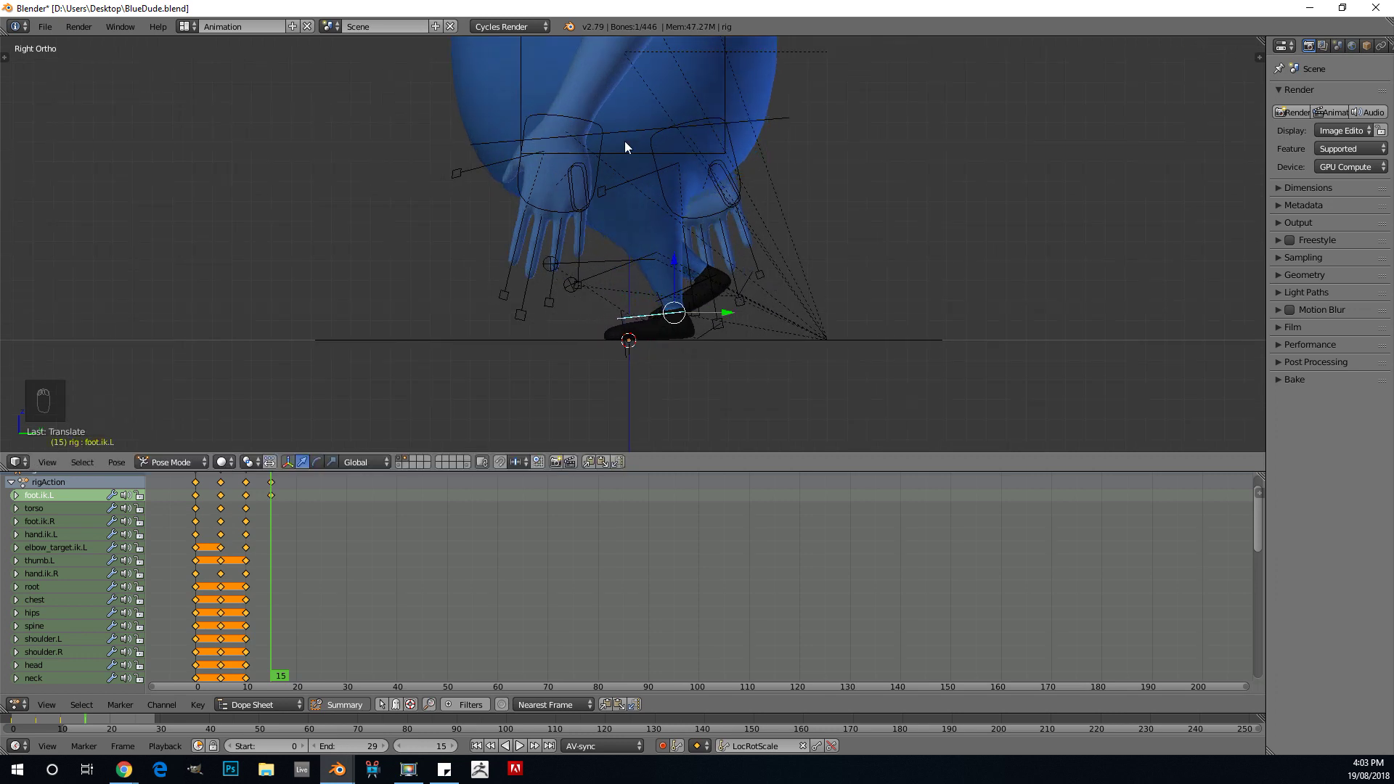
Step: Lower the torso control slightly at frame 15
{"action": "right_click", "coordinate": [629, 154]}
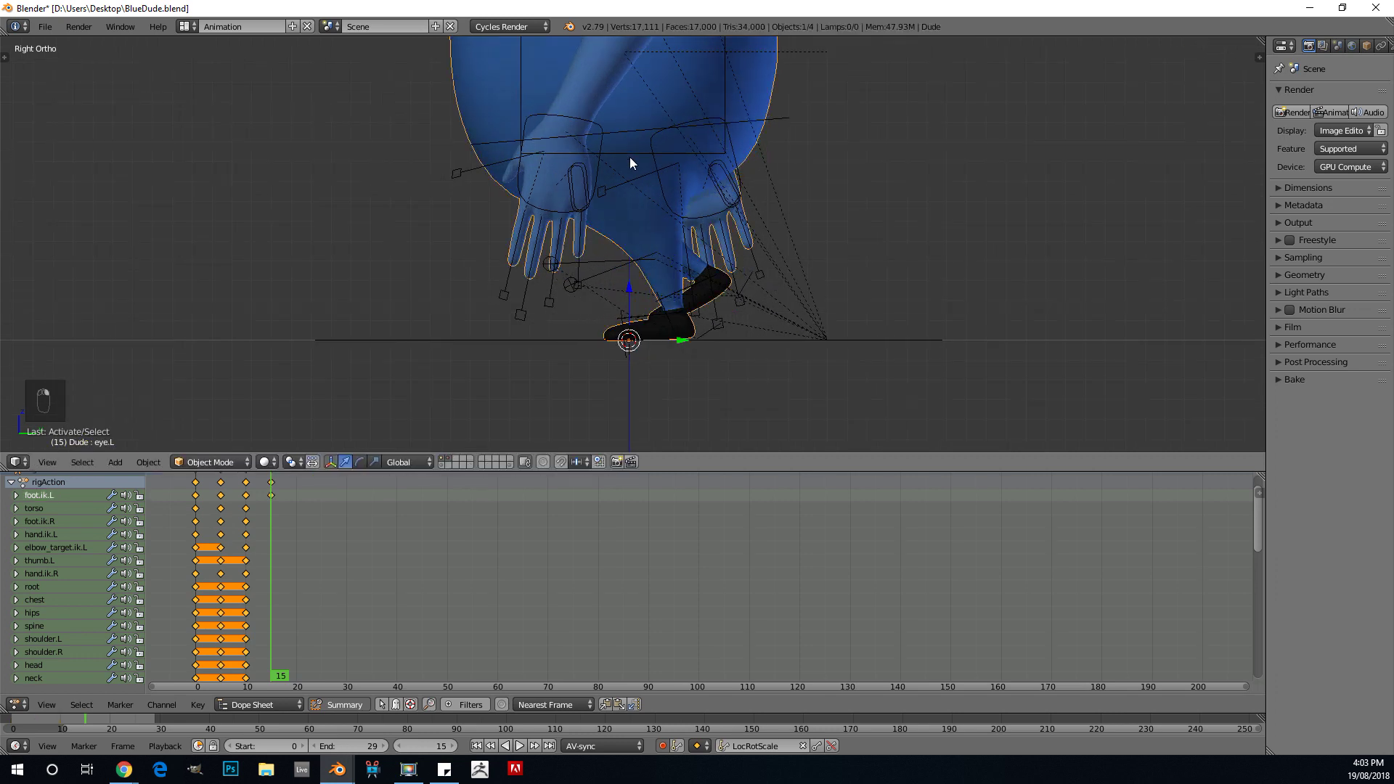
{"action": "key", "text": "g"}
{"action": "left_click", "coordinate": [631, 101]}
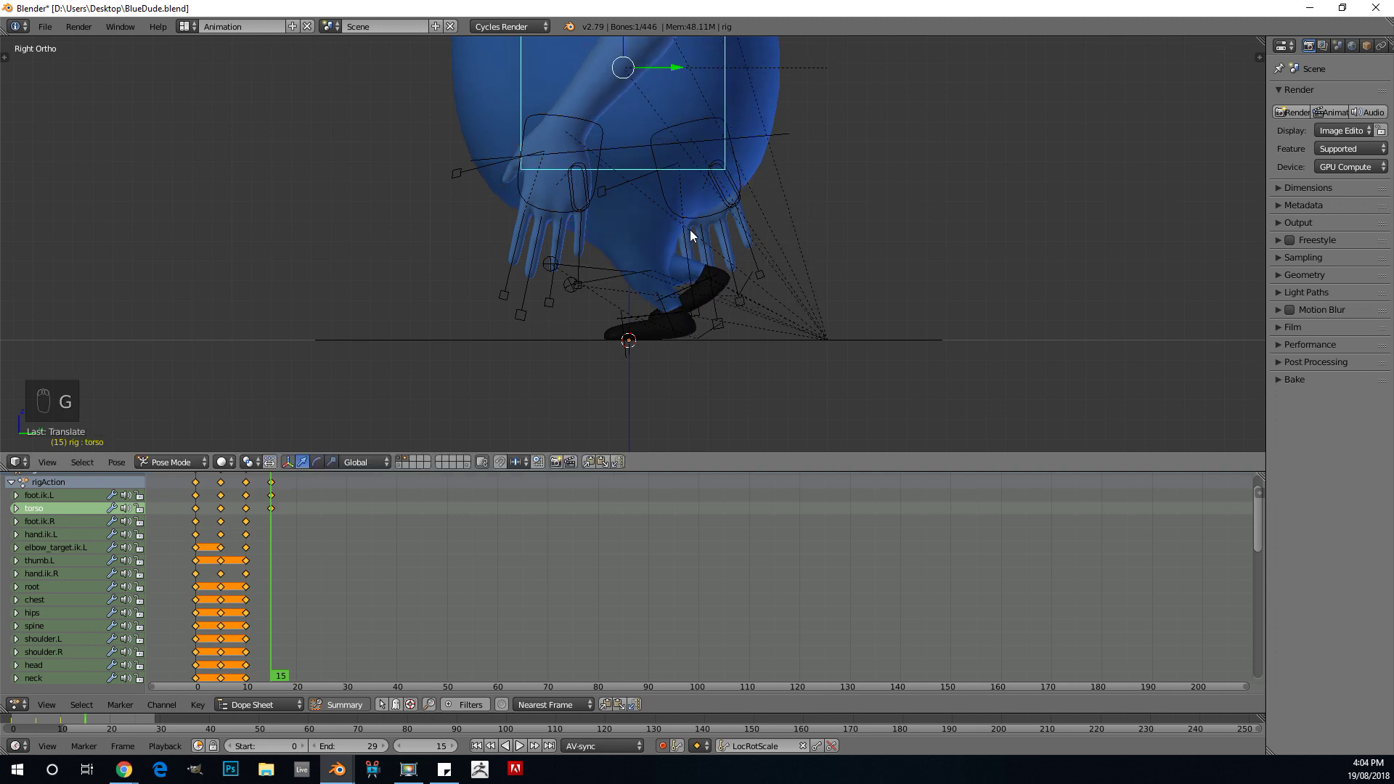
Step: Move foot.ik.L a little further back and rotate foot_roll.ik.L slightly to lift the left heel at frame 15
{"action": "right_click", "coordinate": [659, 324]}
{"action": "left_click_drag", "start_coordinate": [715, 311], "coordinate": [730, 302]}
{"action": "right_click", "coordinate": [729, 335]}
{"action": "middle_click_drag", "start_coordinate": [730, 334], "coordinate": [777, 364]}
{"action": "right_click", "coordinate": [783, 368]}
{"action": "key", "text": "KP_3"}
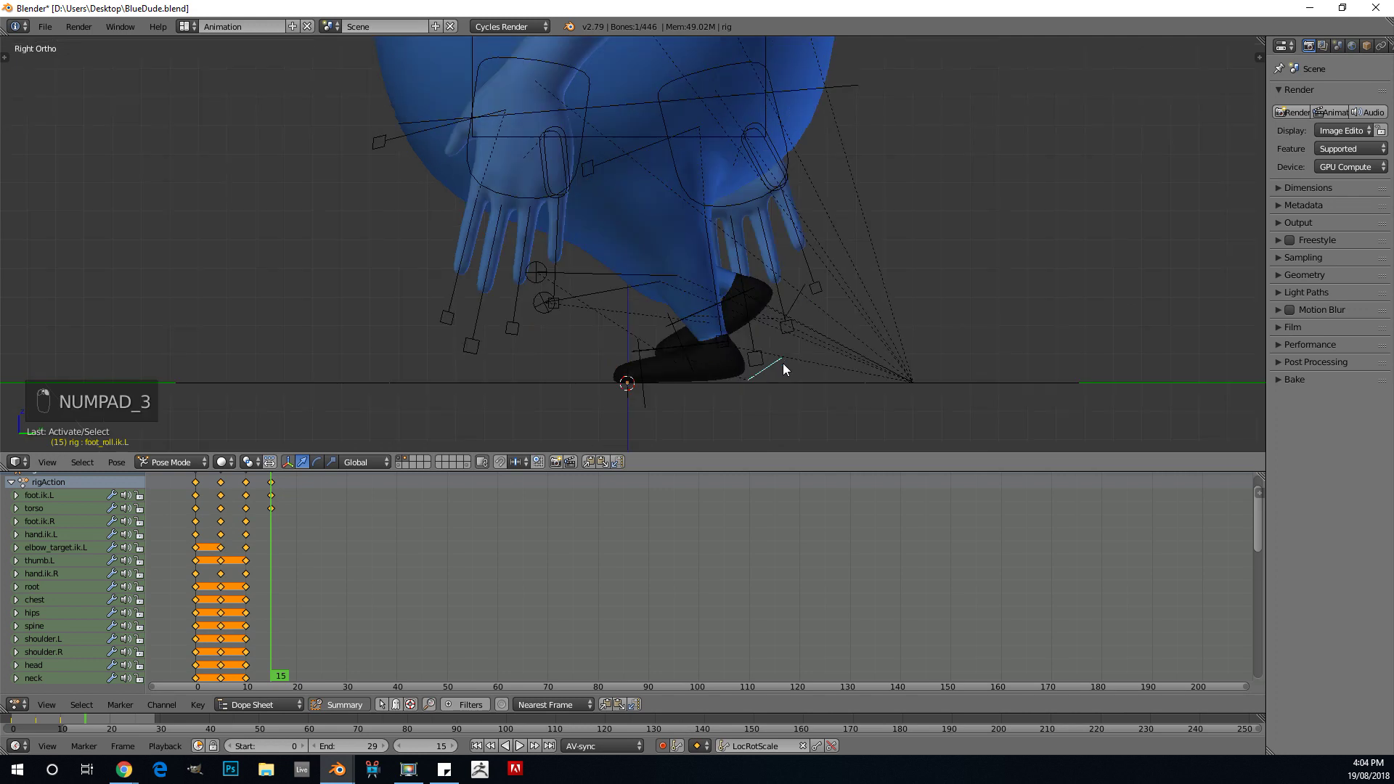
{"action": "key", "text": "r"}
{"action": "left_click", "coordinate": [842, 408]}
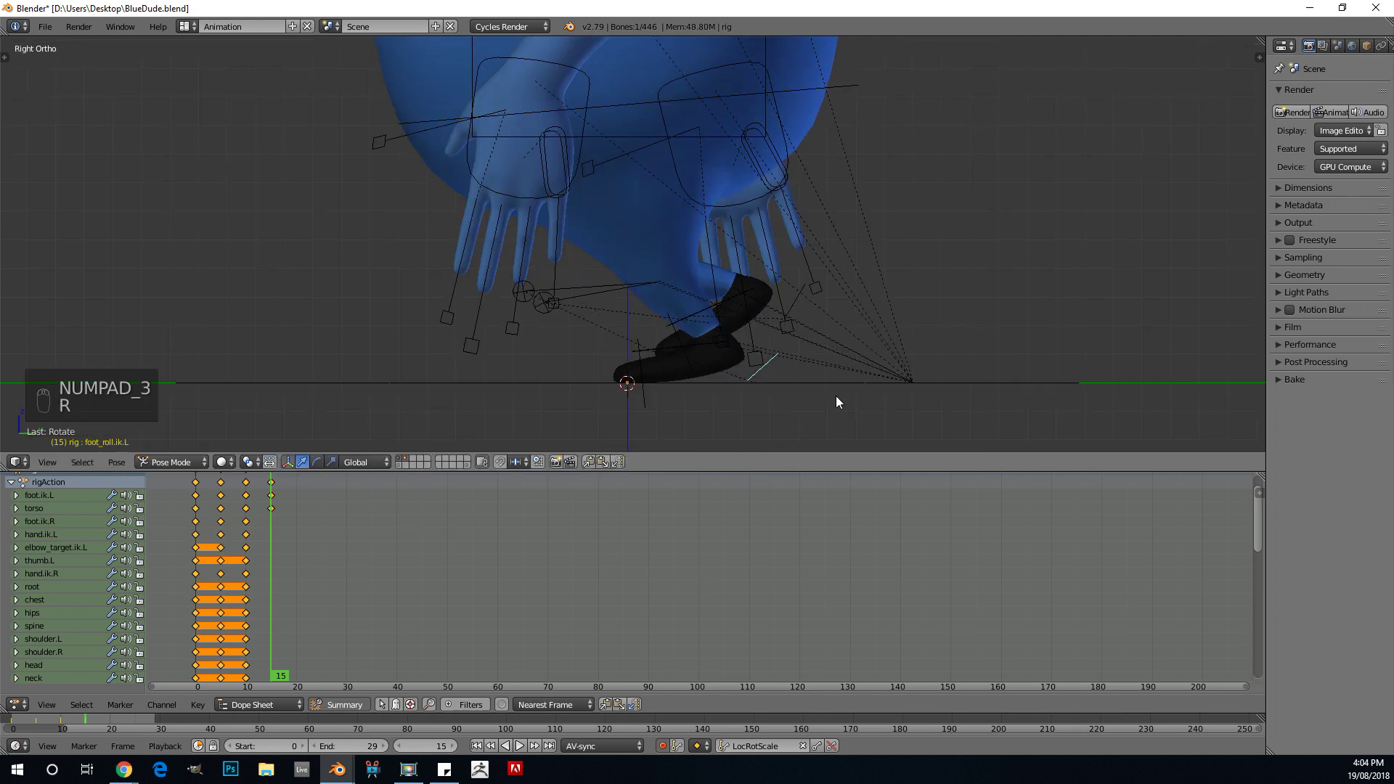
Step: Move foot.ik.R forward past the left foot, rotate it toe-up, and lower its heel to the ground at frame 15
{"action": "right_click", "coordinate": [722, 297]}
{"action": "mouse_move", "coordinate": [665, 285]}
{"action": "middle_mouse_down"}
{"action": "mouse_move", "coordinate": [752, 305]}
{"action": "mouse_move", "coordinate": [656, 279]}
{"action": "middle_mouse_up"}
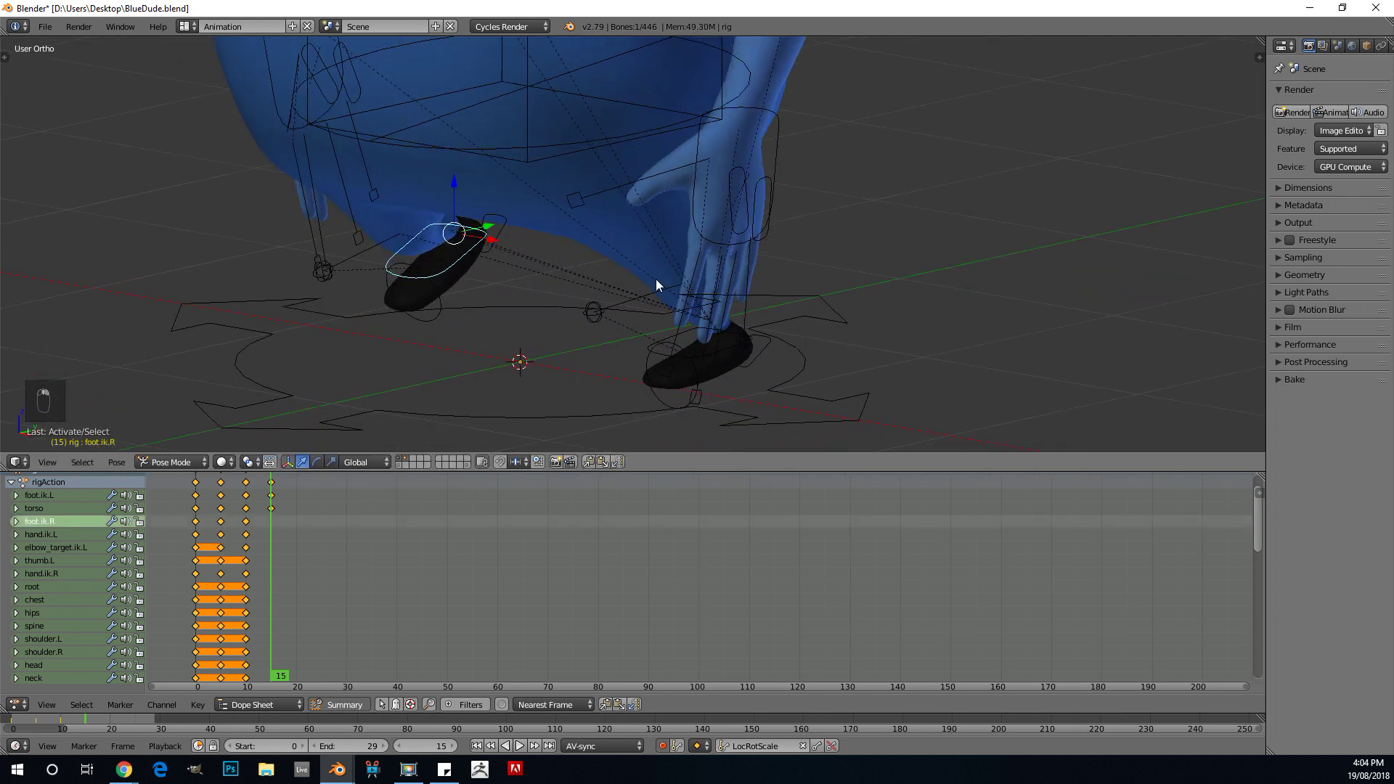
{"action": "key", "text": "KP_3"}
{"action": "key", "text": "g"}
{"action": "key", "text": "y"}
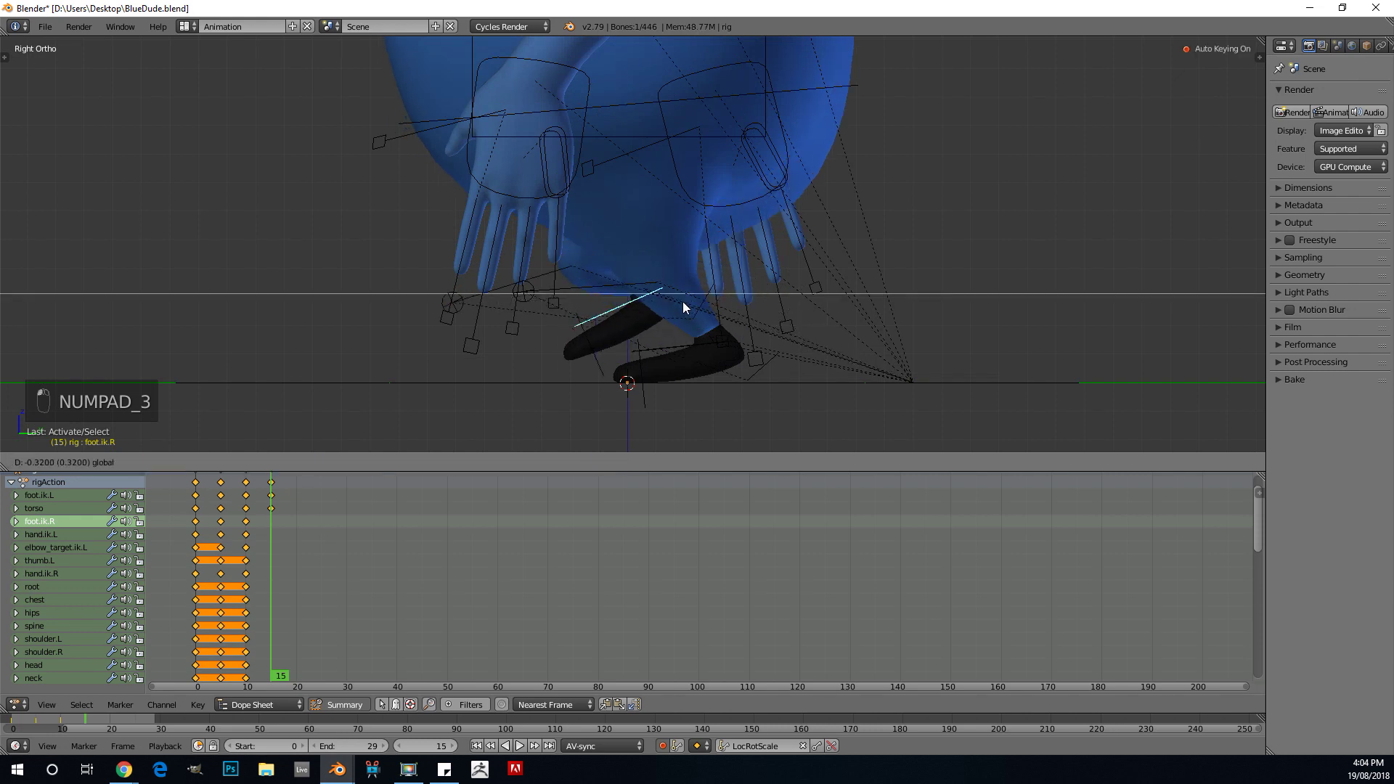
{"action": "left_click", "coordinate": [616, 314]}
{"action": "key", "text": "r"}
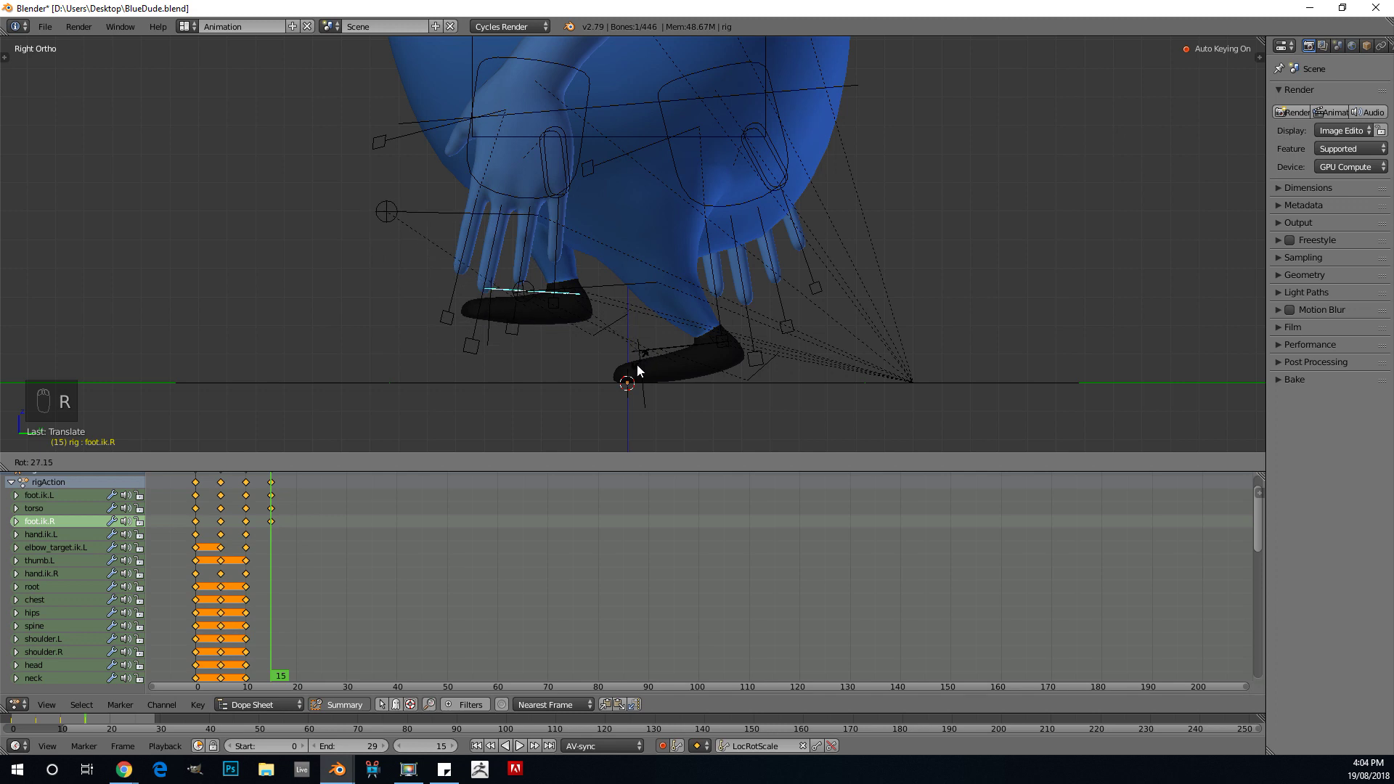
{"action": "left_click", "coordinate": [622, 385]}
{"action": "key", "text": "g"}
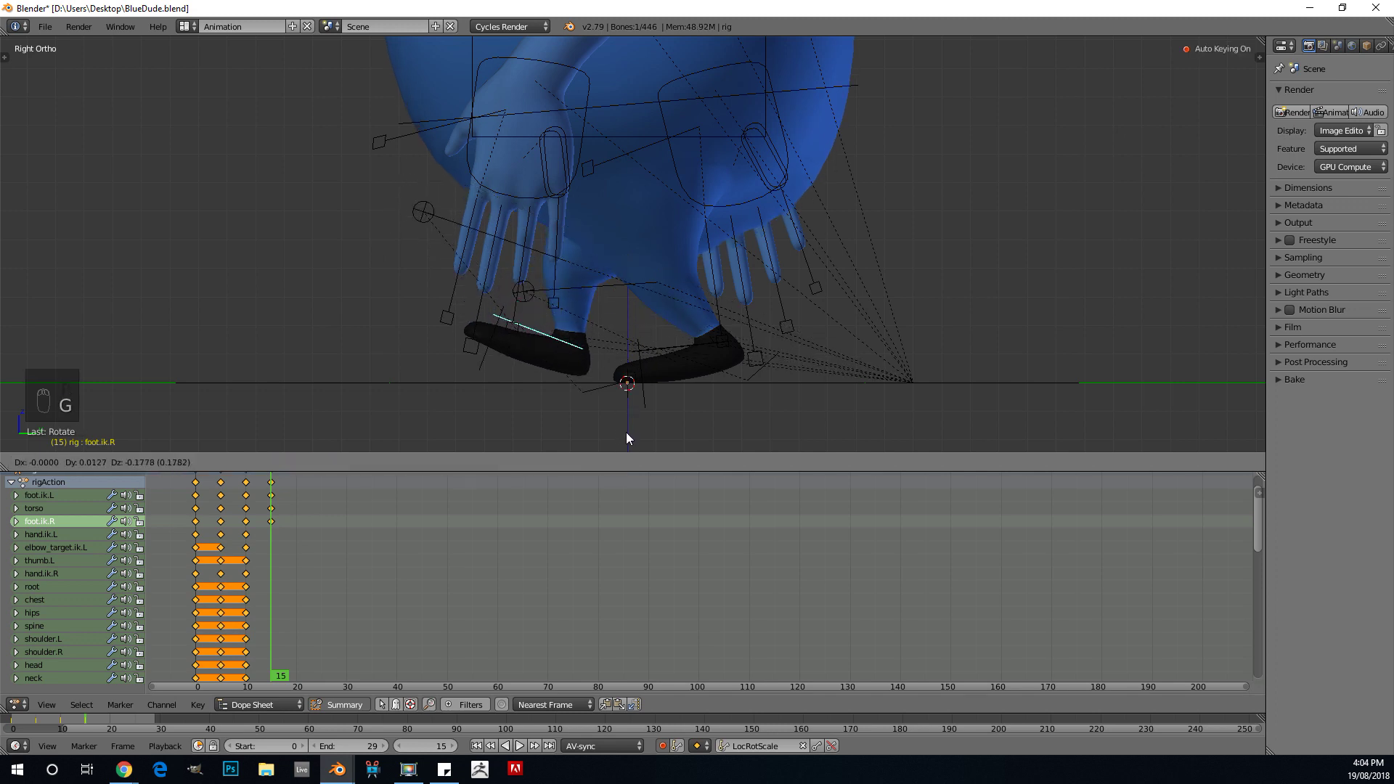
{"action": "left_click", "coordinate": [627, 433]}
{"action": "scroll", "coordinate": [677, 250], "scroll_direction": "down", "scroll_amount": 1}
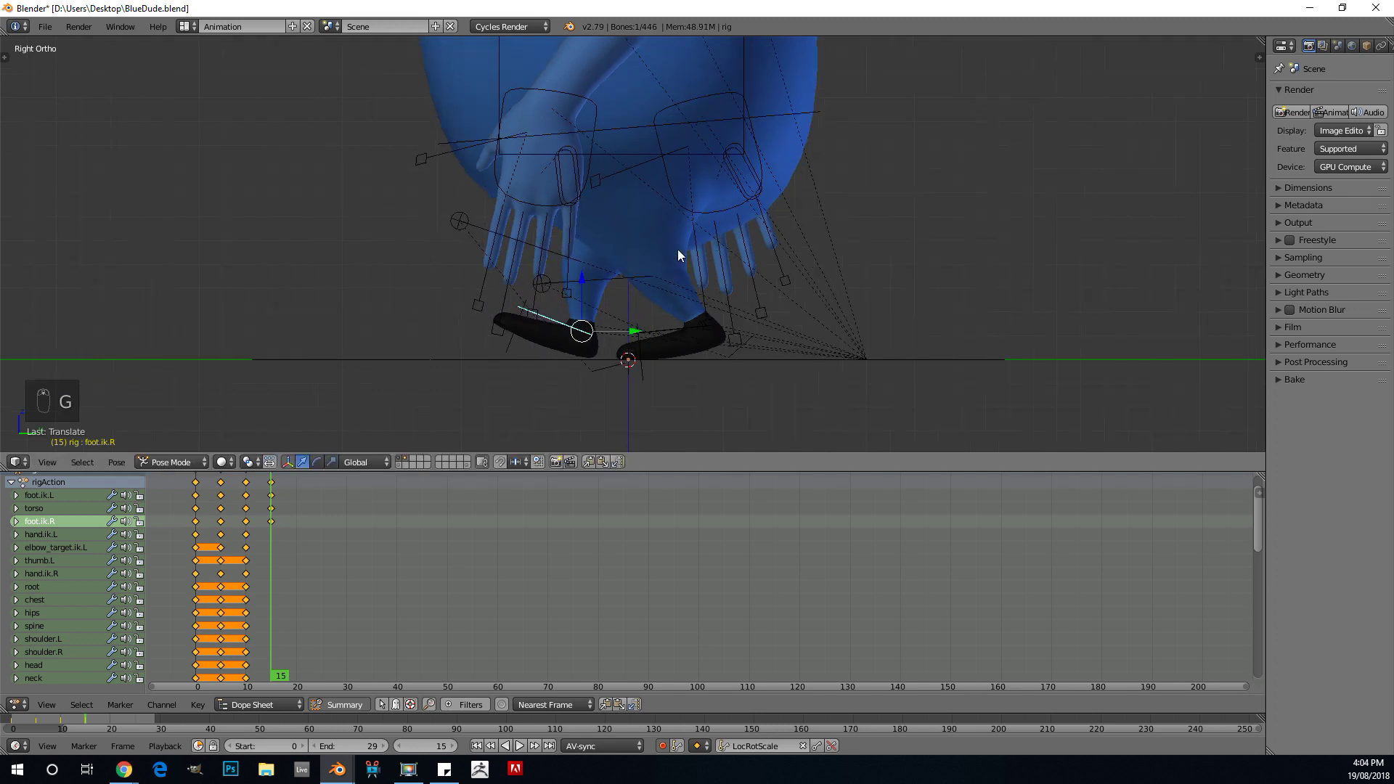
Step: Raise the torso control about 0.026 along the global Z axis at frame 15
{"action": "scroll", "coordinate": [678, 254], "scroll_direction": "down", "scroll_amount": 2}
{"action": "right_click", "coordinate": [671, 203]}
{"action": "scroll", "coordinate": [653, 204], "scroll_direction": "down", "scroll_amount": 1}
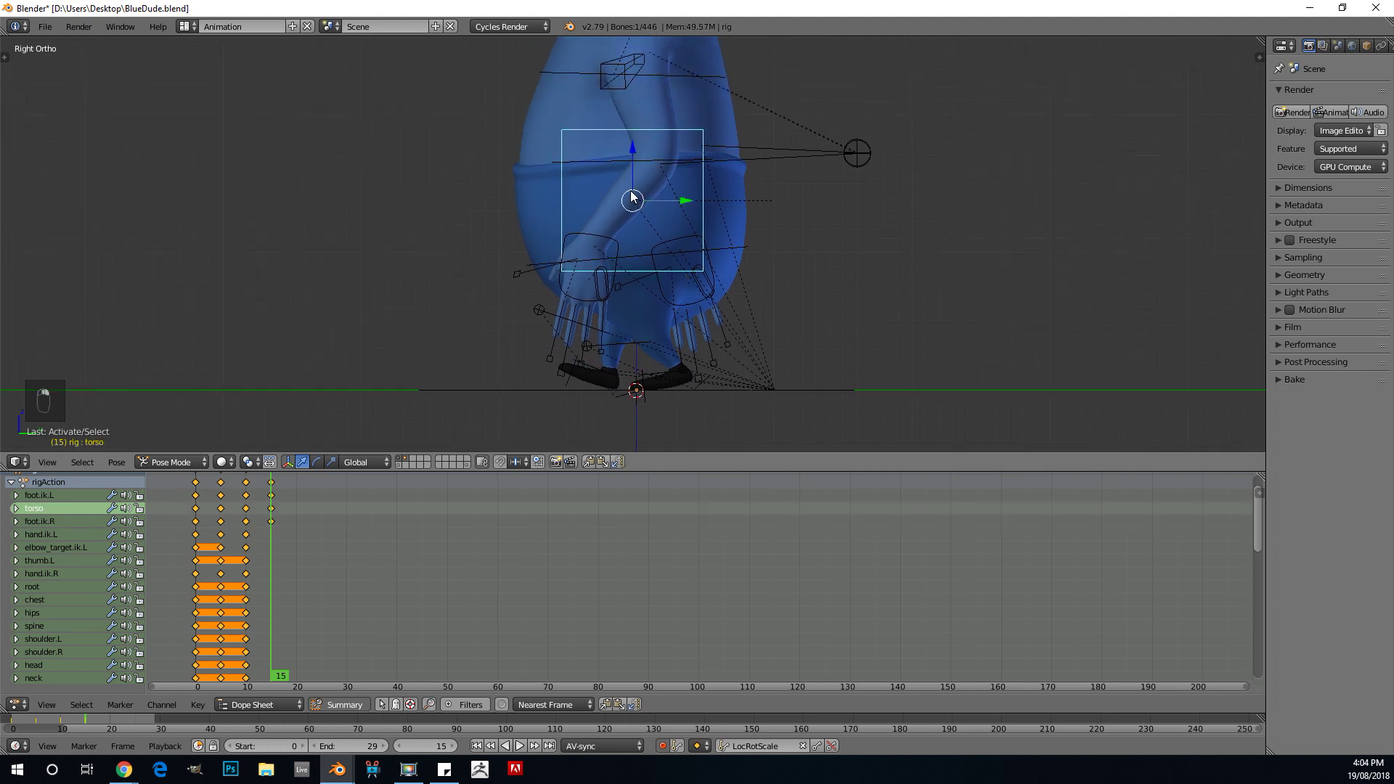
{"action": "key", "text": "g"}
{"action": "key", "text": "z"}
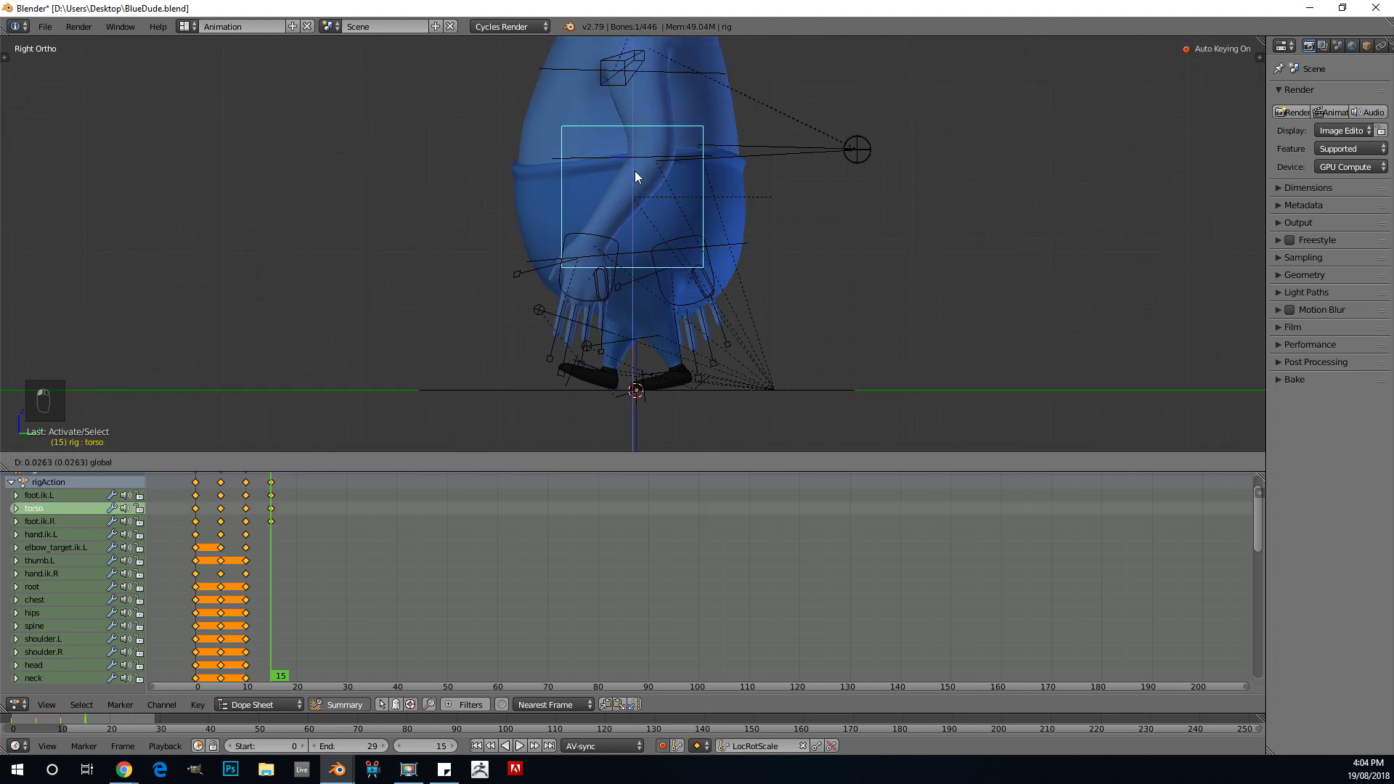
{"action": "left_click", "coordinate": [634, 171]}
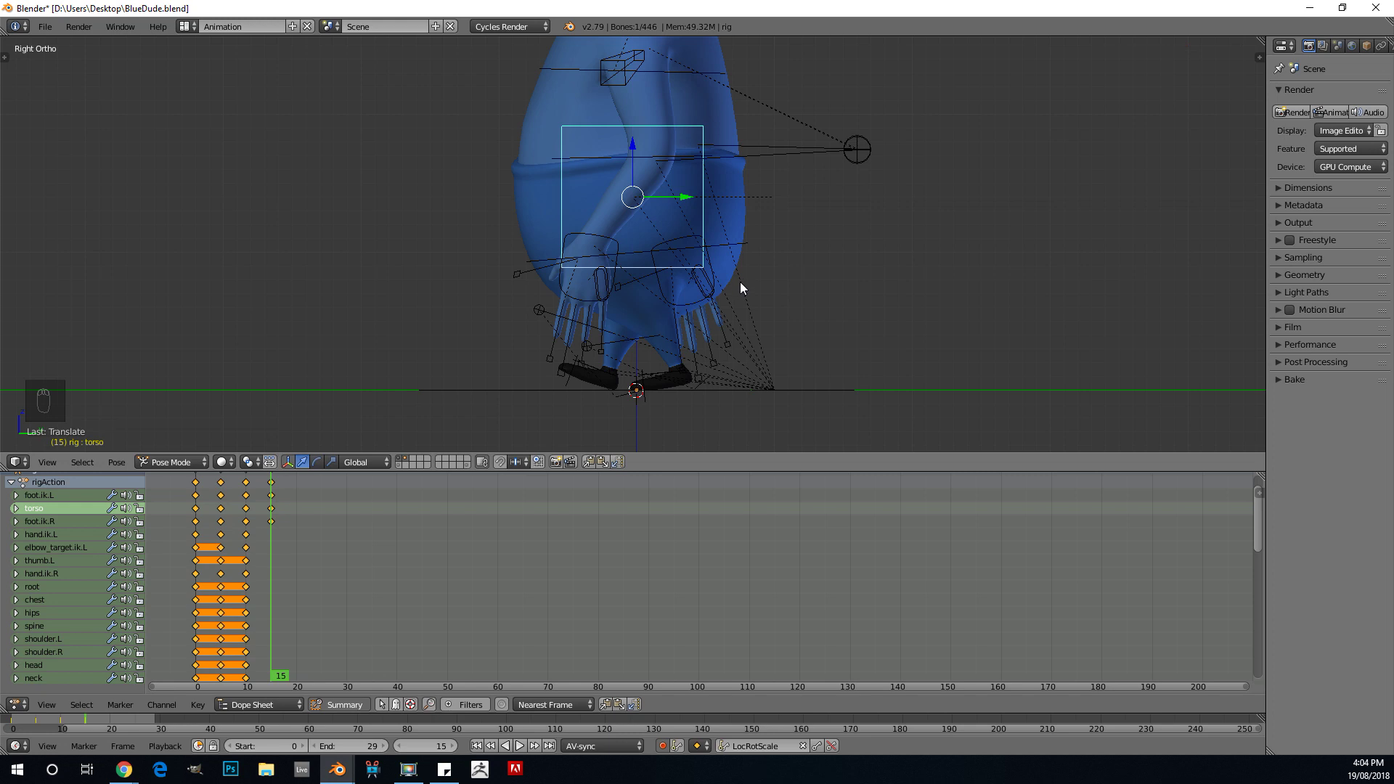
Step: Fine-tune the rotation of the right foot control, foot.ik.R, in the side view at frame 15
{"action": "scroll", "coordinate": [739, 282], "scroll_direction": "up", "scroll_amount": 3}
{"action": "key", "text": "KP_3"}
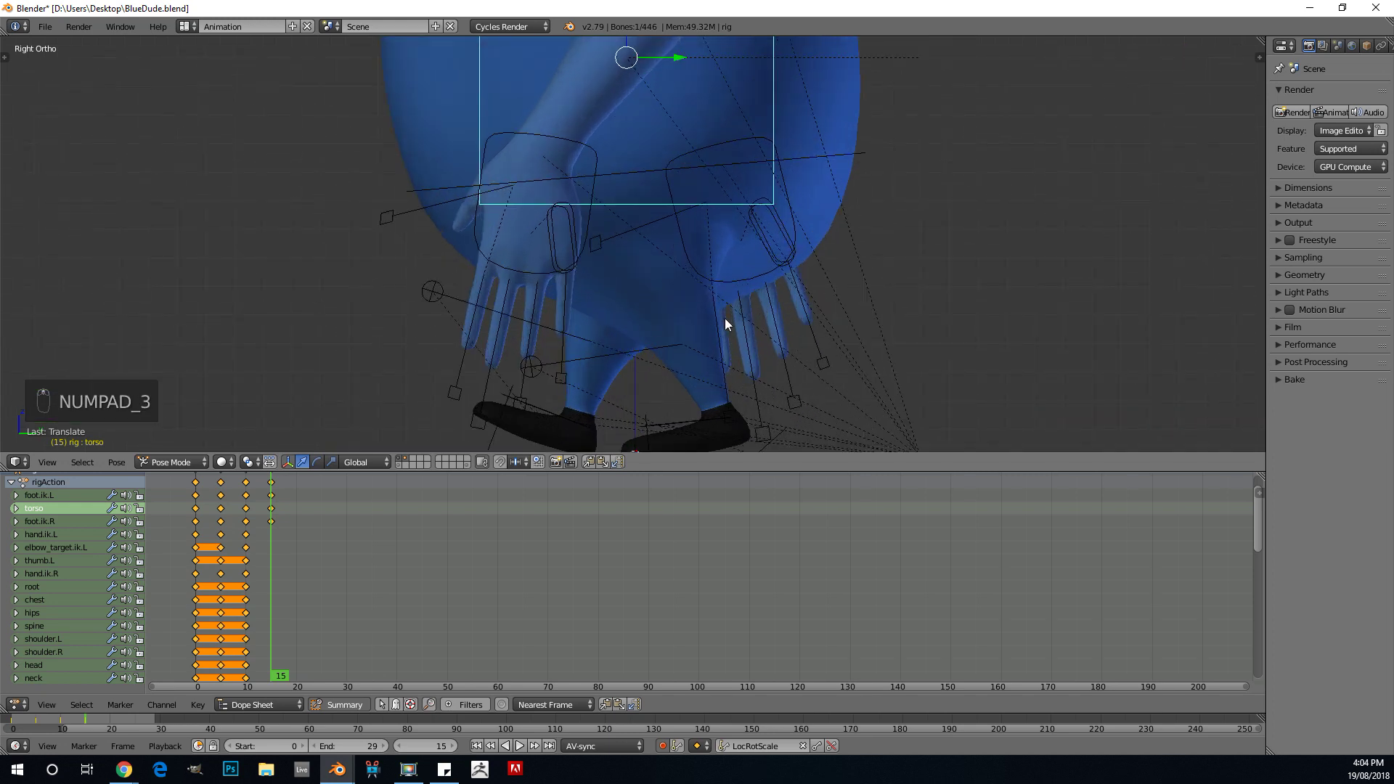
{"action": "scroll", "coordinate": [728, 319], "scroll_direction": "down", "scroll_amount": 3}
{"action": "scroll", "coordinate": [629, 230], "scroll_direction": "up", "scroll_amount": 2}
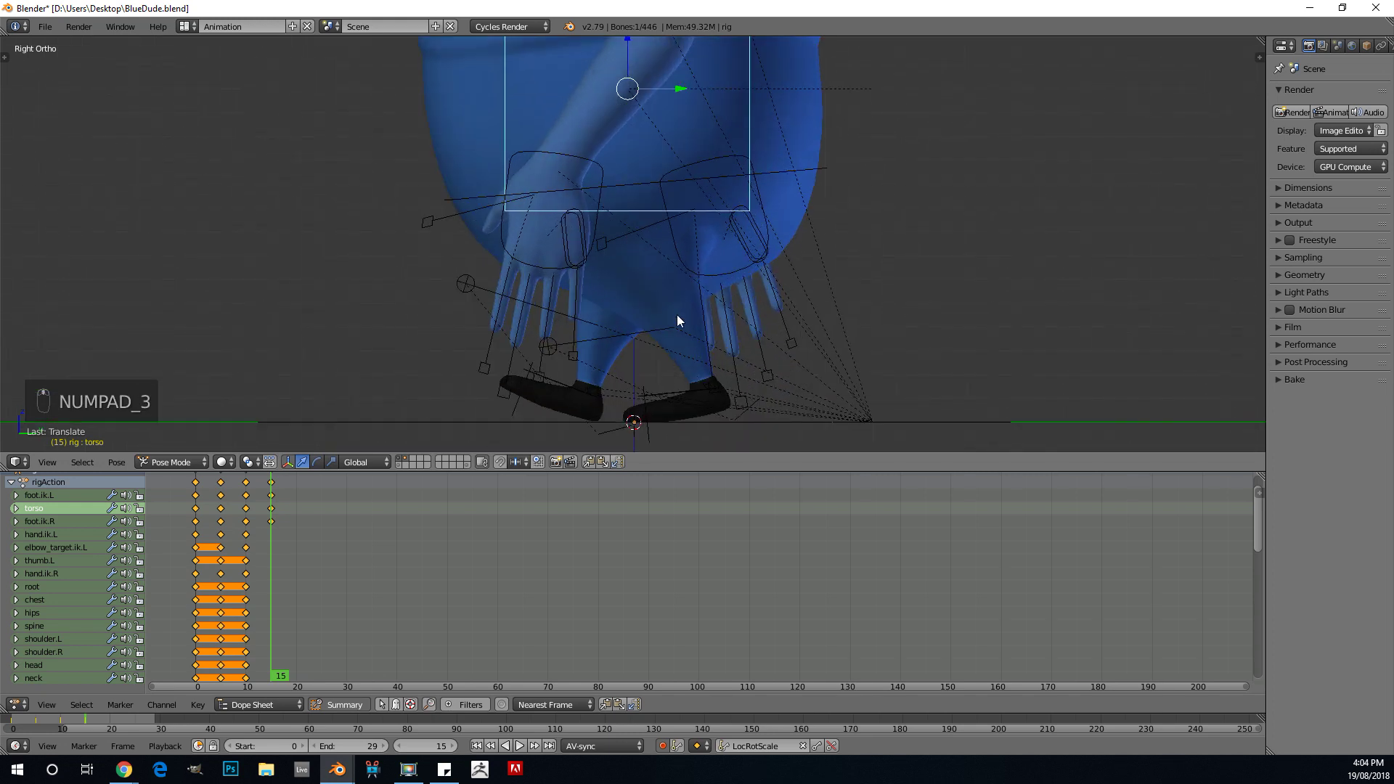
{"action": "scroll", "coordinate": [686, 305], "scroll_direction": "down", "scroll_amount": 2, "text": "shift"}
{"action": "scroll", "coordinate": [743, 303], "scroll_direction": "up", "scroll_amount": 2}
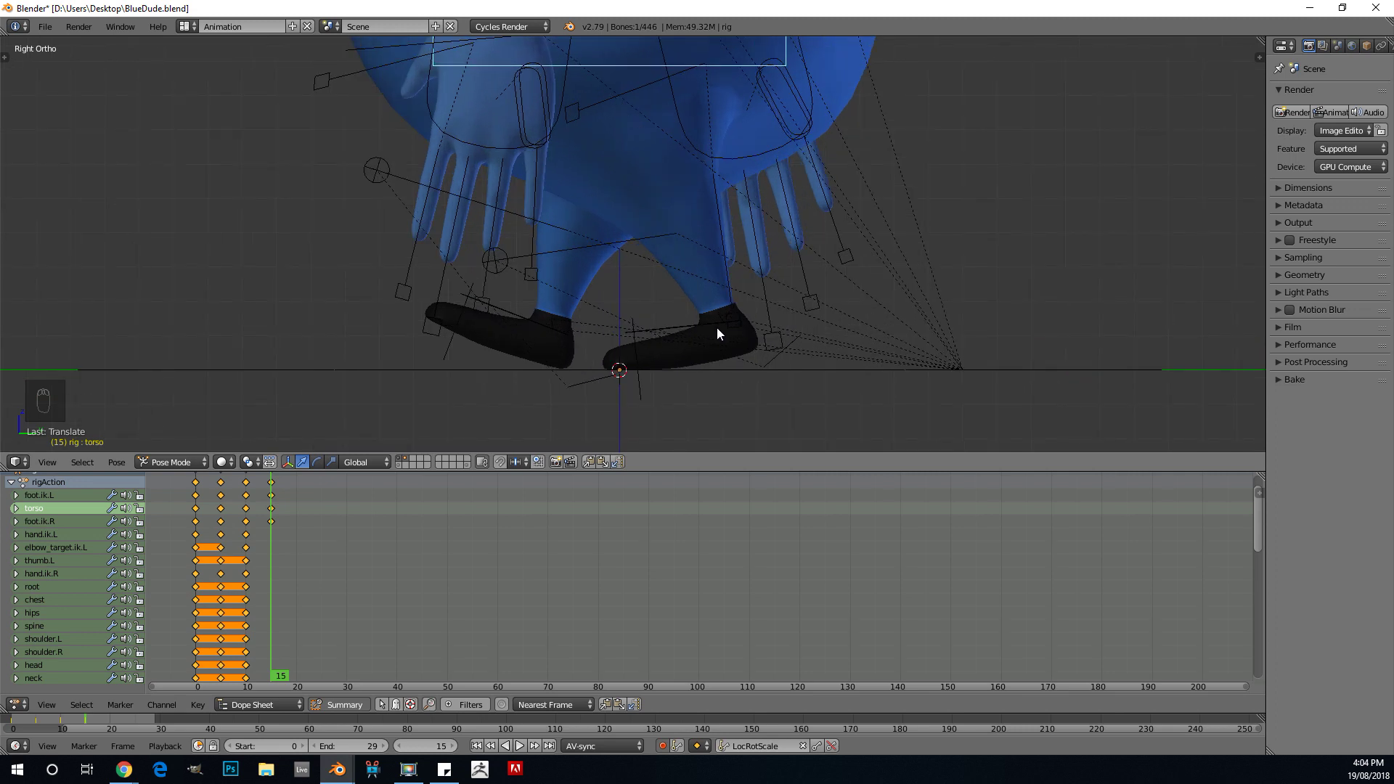
{"action": "right_click", "coordinate": [507, 305]}
{"action": "scroll", "coordinate": [531, 305], "scroll_direction": "down", "scroll_amount": 2}
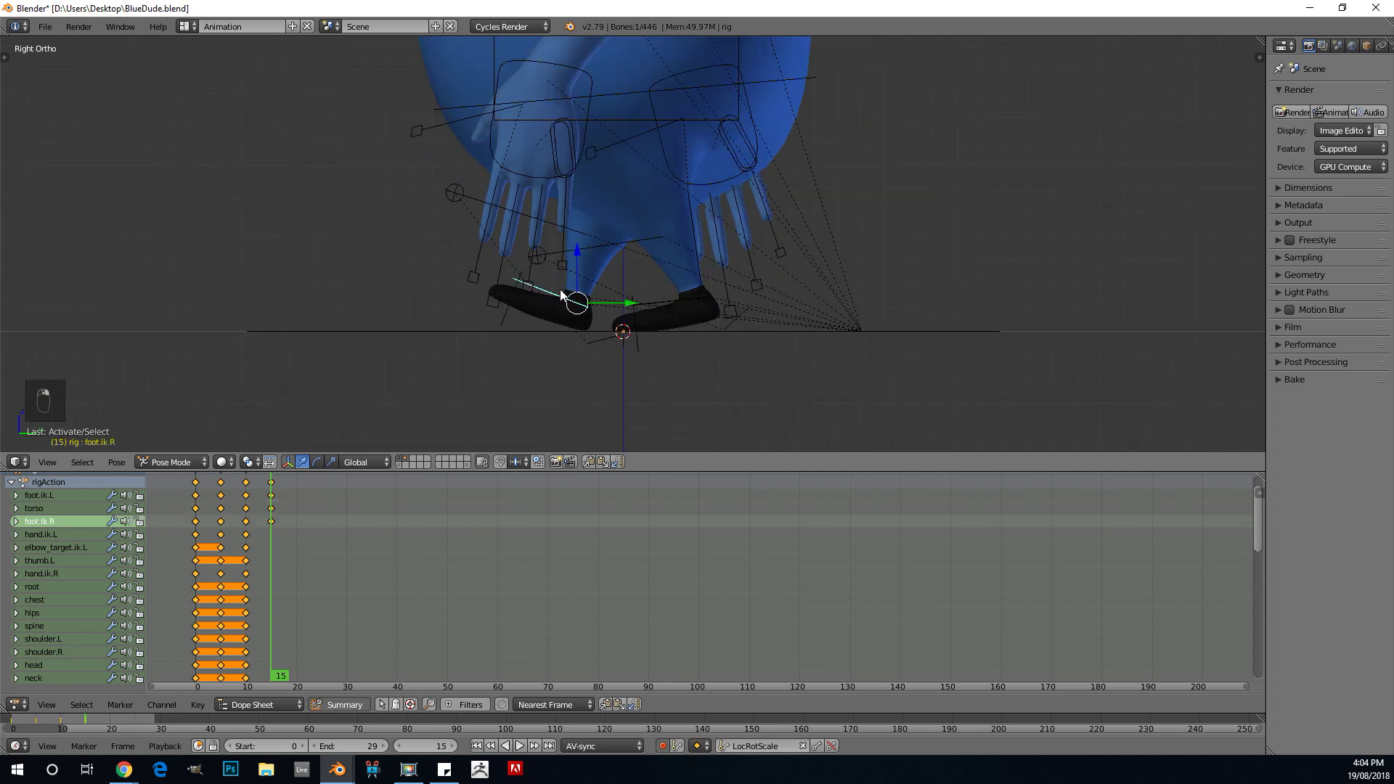
{"action": "scroll", "coordinate": [574, 313], "scroll_direction": "up", "scroll_amount": 1}
{"action": "key", "text": "r"}
{"action": "left_click", "coordinate": [649, 307]}
{"action": "scroll", "coordinate": [619, 286], "scroll_direction": "up", "scroll_amount": 1}
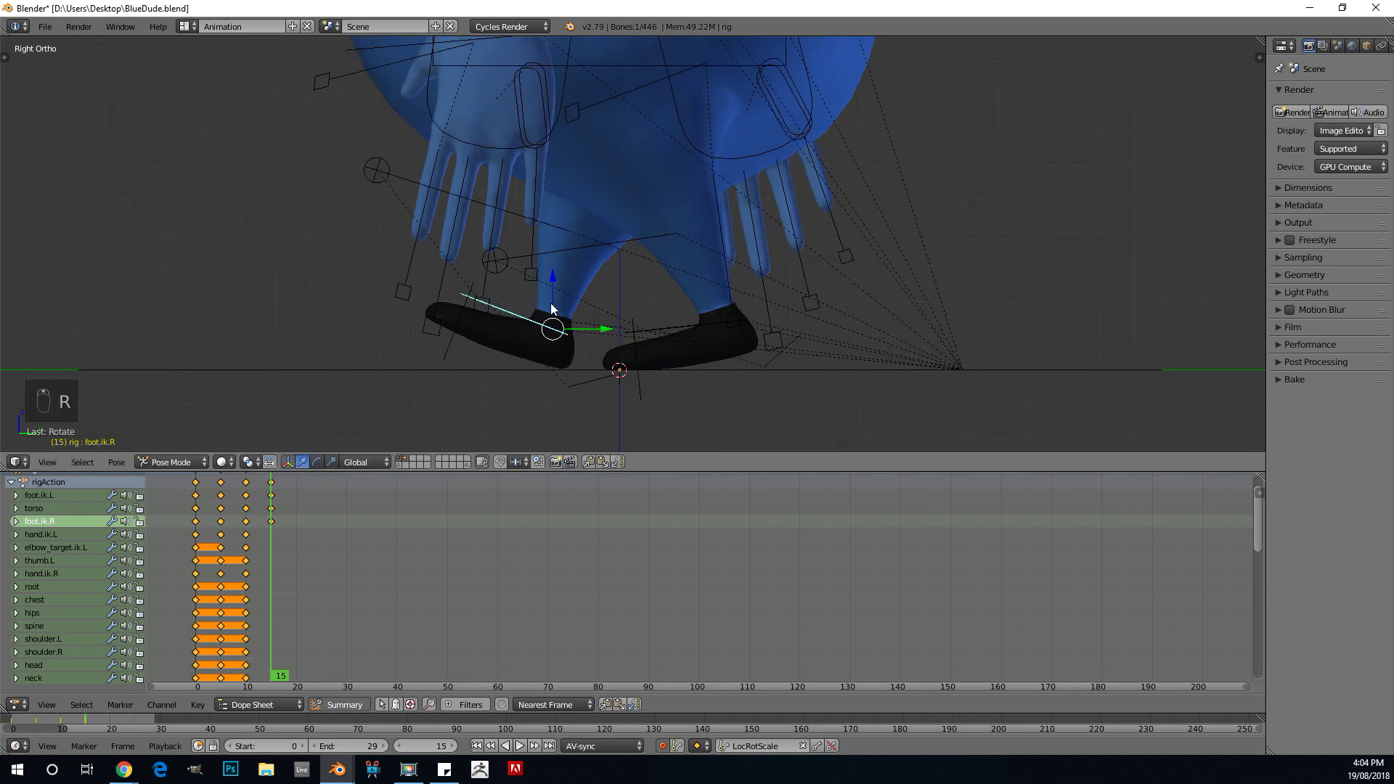
Step: Nudge the torso control slightly down at frame 15 while checking the legs in the side view
{"action": "middle_click_drag", "start_coordinate": [575, 258], "coordinate": [816, 190]}
{"action": "key", "text": "KP_3"}
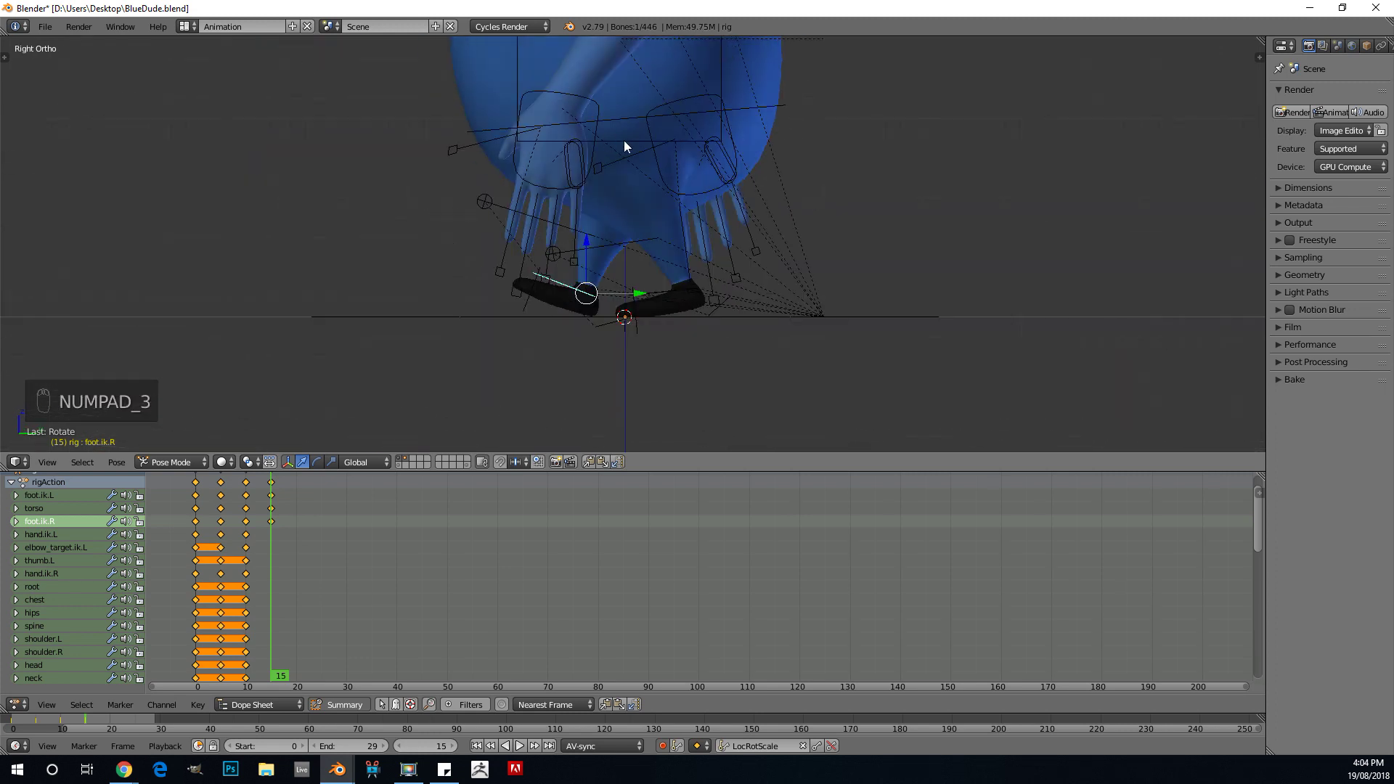
{"action": "right_click", "coordinate": [625, 141]}
{"action": "key", "text": "g"}
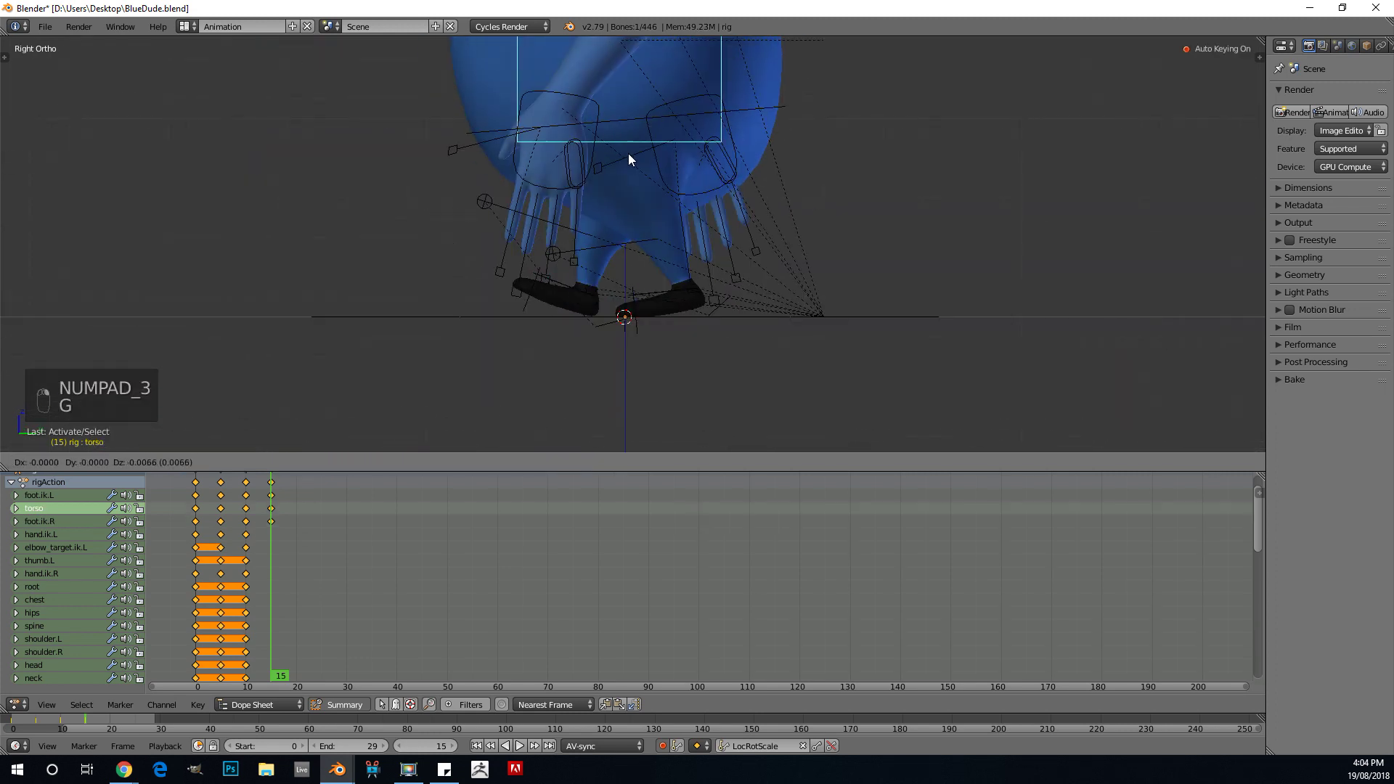
{"action": "left_click", "coordinate": [627, 160]}
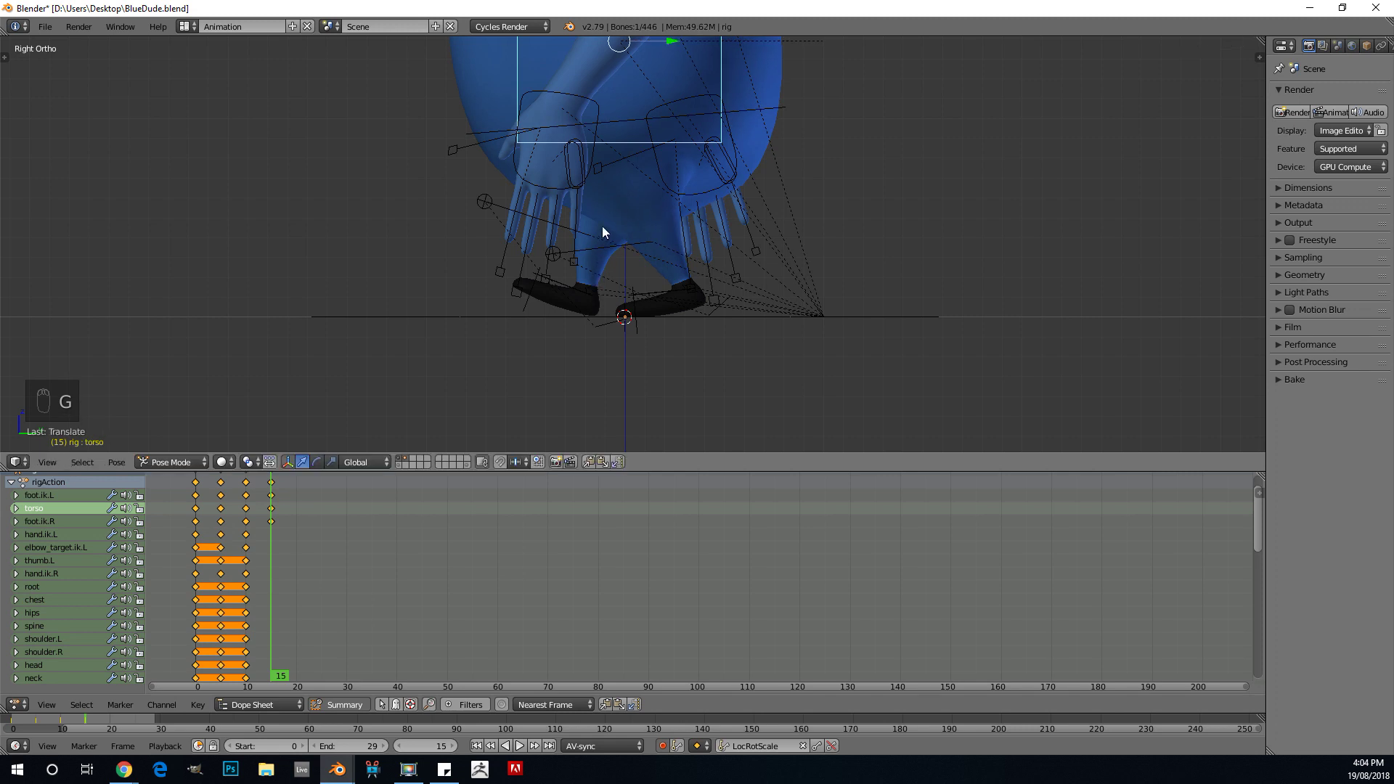
Step: Move the left hand control, hand.ik.L, slightly forward and down and adjust its rotation at frame 15
{"action": "scroll", "coordinate": [674, 281], "scroll_direction": "down", "scroll_amount": 6}
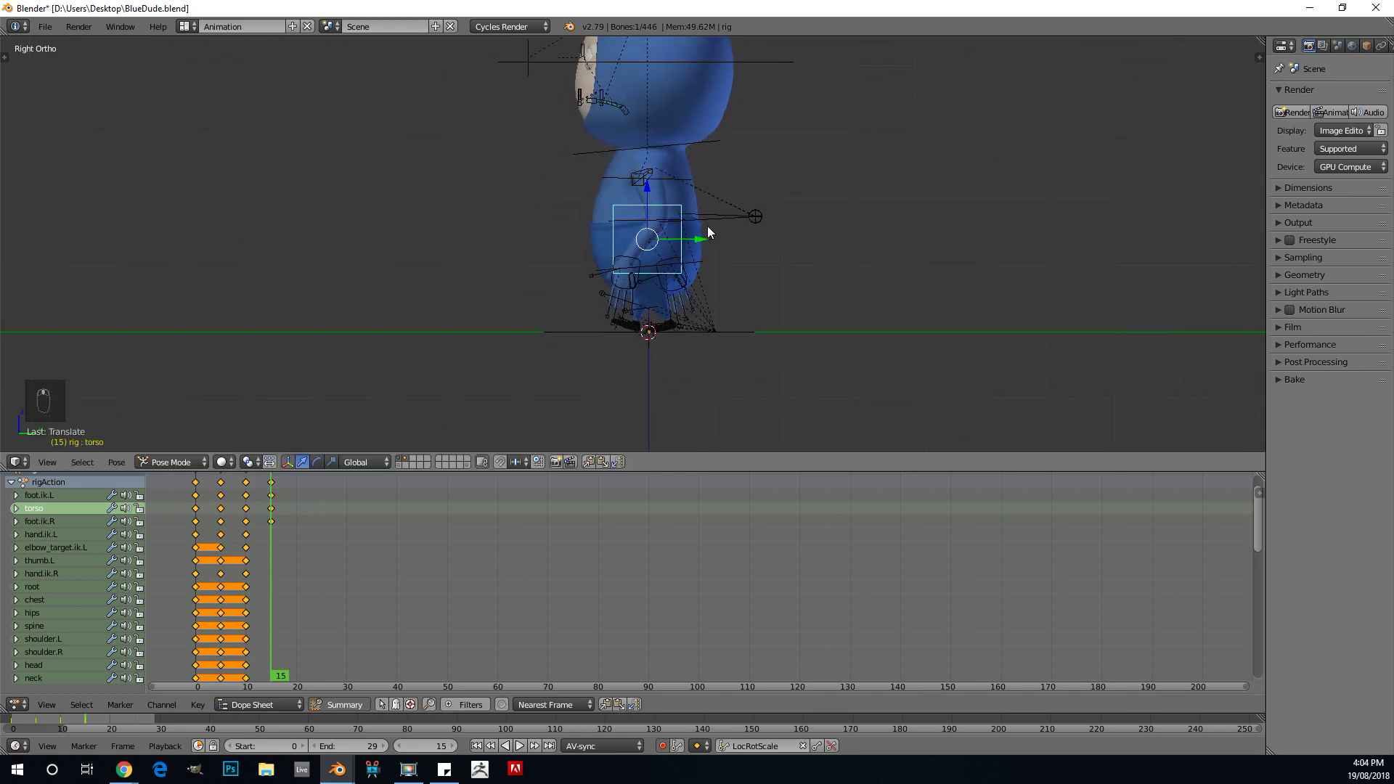
{"action": "scroll", "coordinate": [707, 235], "scroll_direction": "up", "scroll_amount": 2}
{"action": "left_click", "coordinate": [639, 271]}
{"action": "scroll", "coordinate": [647, 276], "scroll_direction": "up", "scroll_amount": 4}
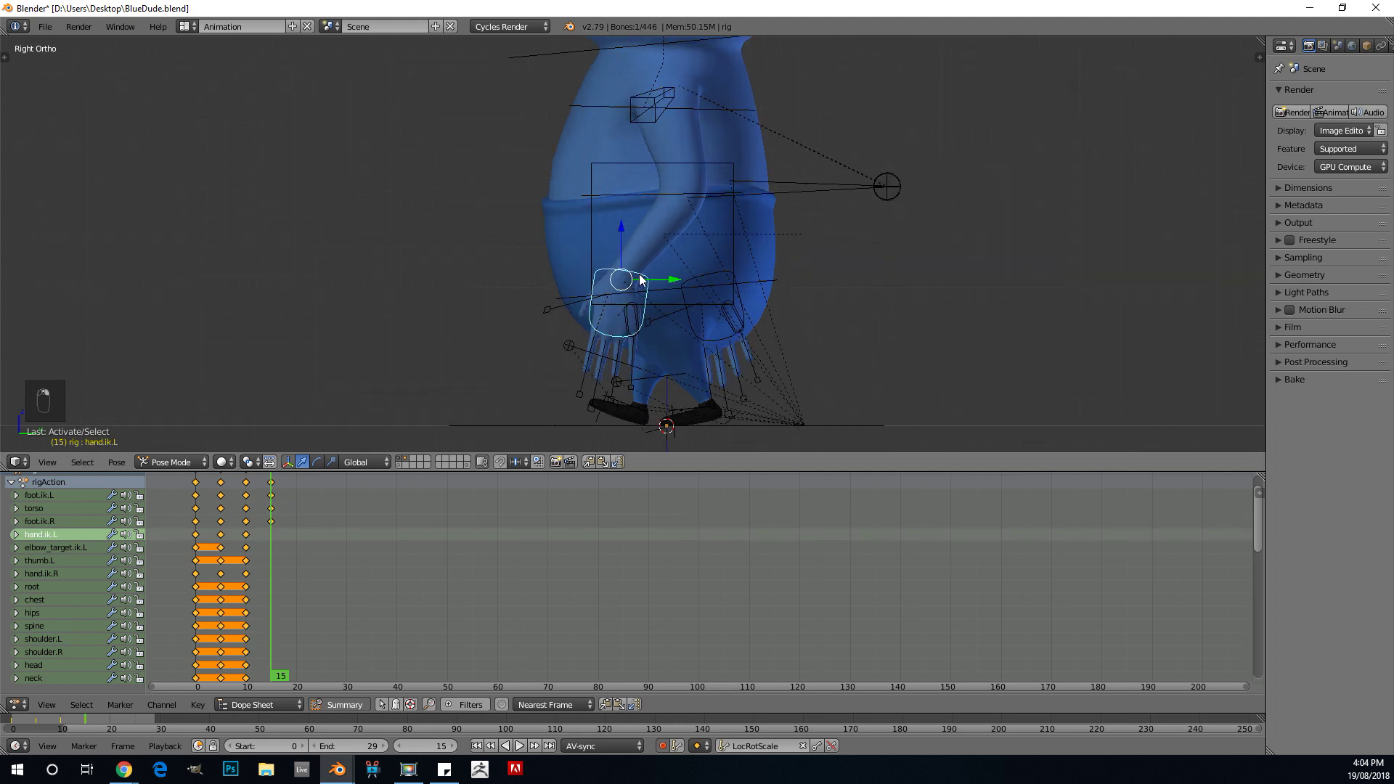
{"action": "key", "text": "g"}
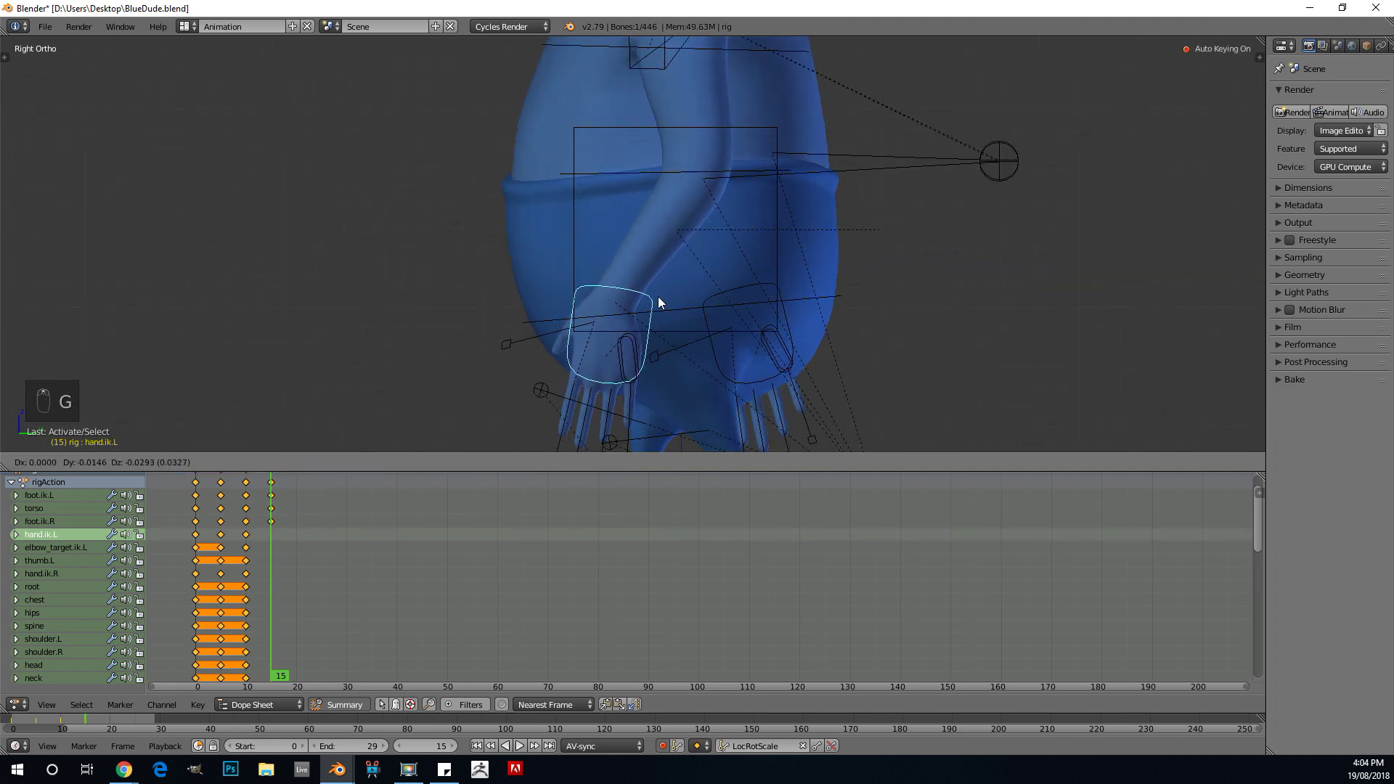
{"action": "left_click", "coordinate": [620, 295]}
{"action": "key", "text": "r"}
{"action": "left_click", "coordinate": [746, 294]}
Step: Move the right hand control, hand.ik.R, backward along the Y axis at frame 15 in the side view
{"action": "left_click", "coordinate": [741, 289]}
{"action": "scroll", "coordinate": [741, 289], "scroll_direction": "down", "scroll_amount": 1}
{"action": "key", "text": "g"}
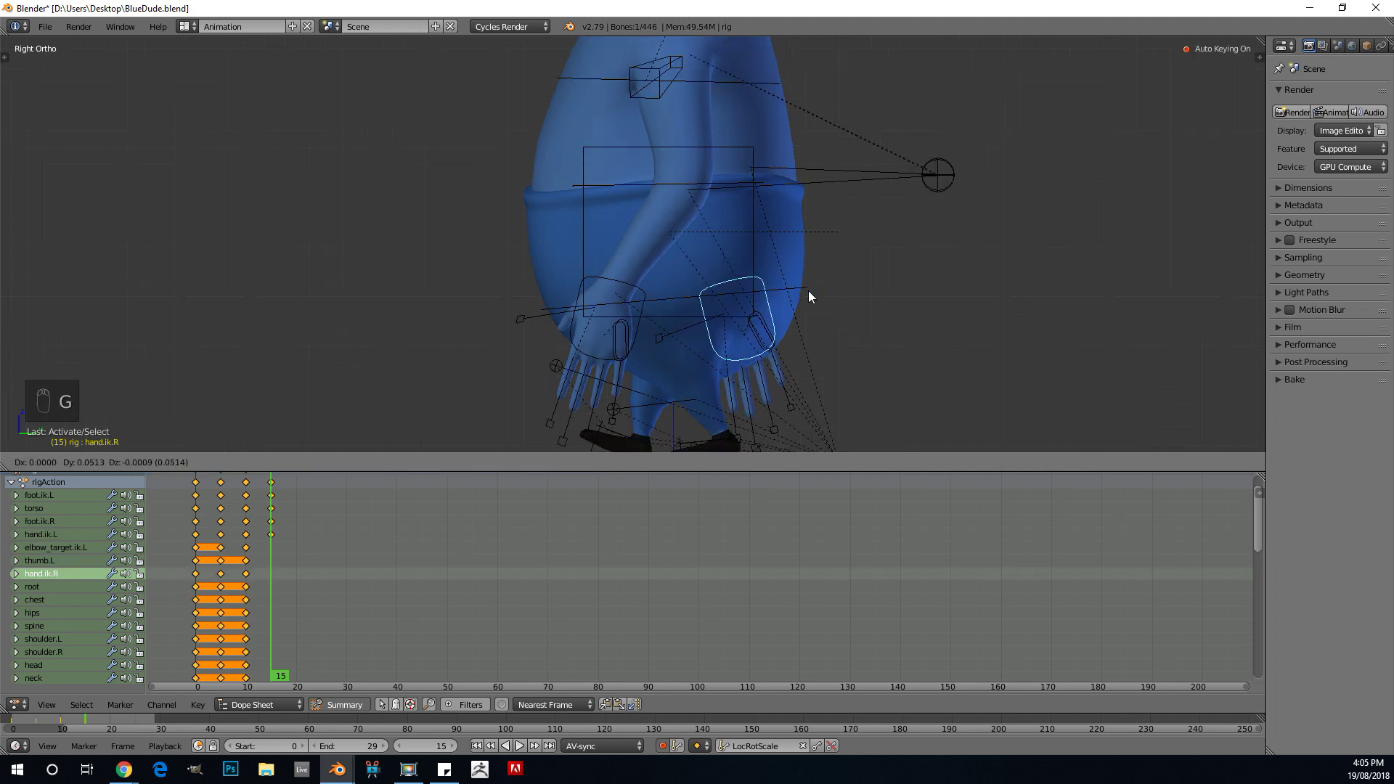
{"action": "left_click", "coordinate": [865, 289]}
{"action": "scroll", "coordinate": [631, 241], "scroll_direction": "down", "scroll_amount": 5}
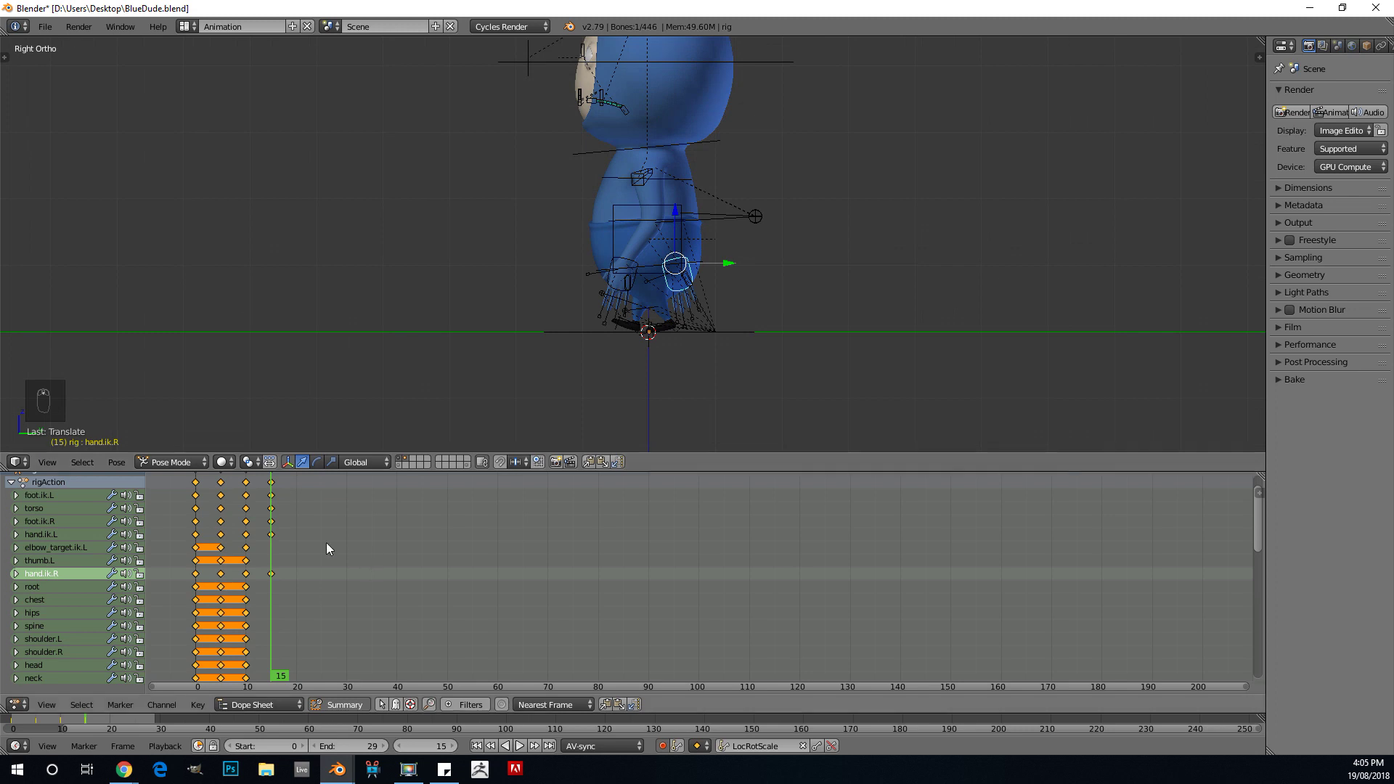
Step: Play the animation back a few times in the side view to check the motion up to frame 15
{"action": "key", "text": "alt+a"}
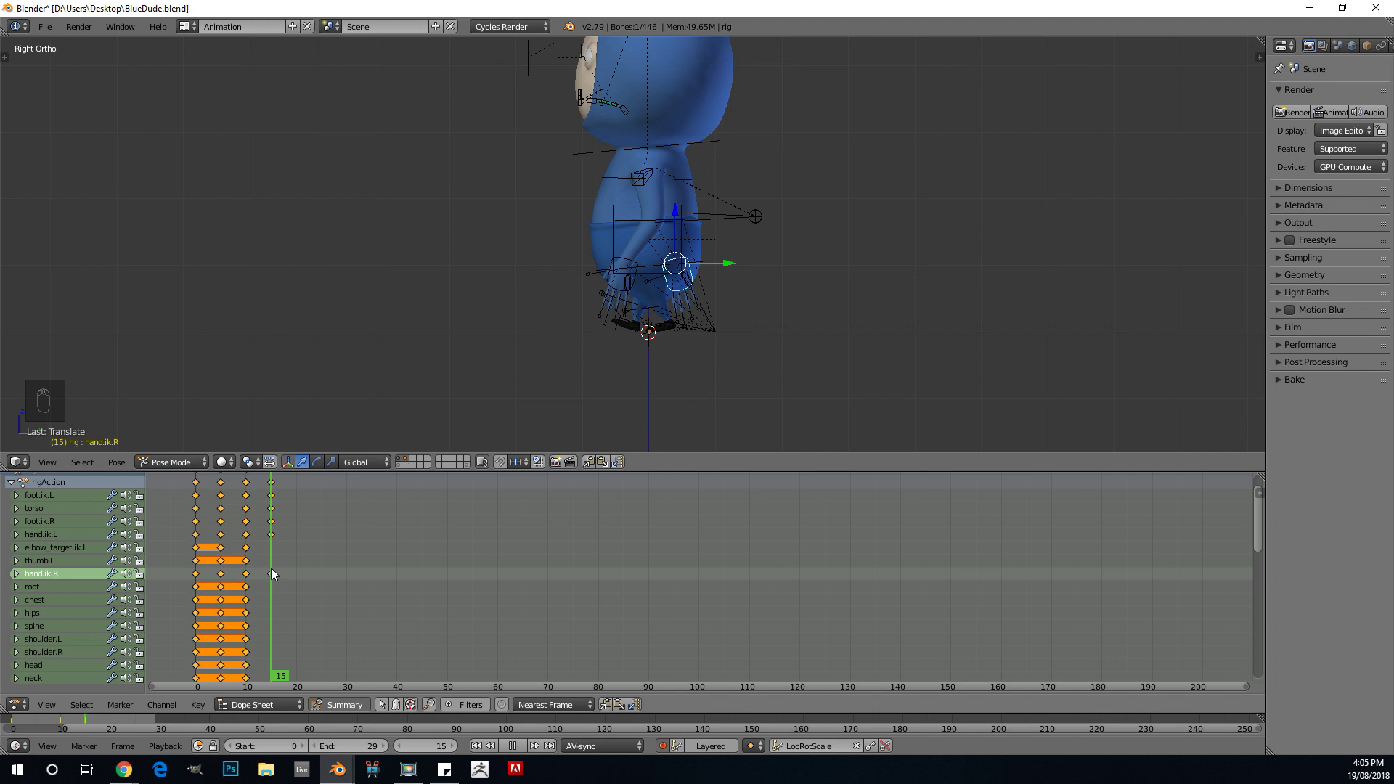
{"action": "key", "text": "alt+a"}
{"action": "key", "text": "alt+a"}
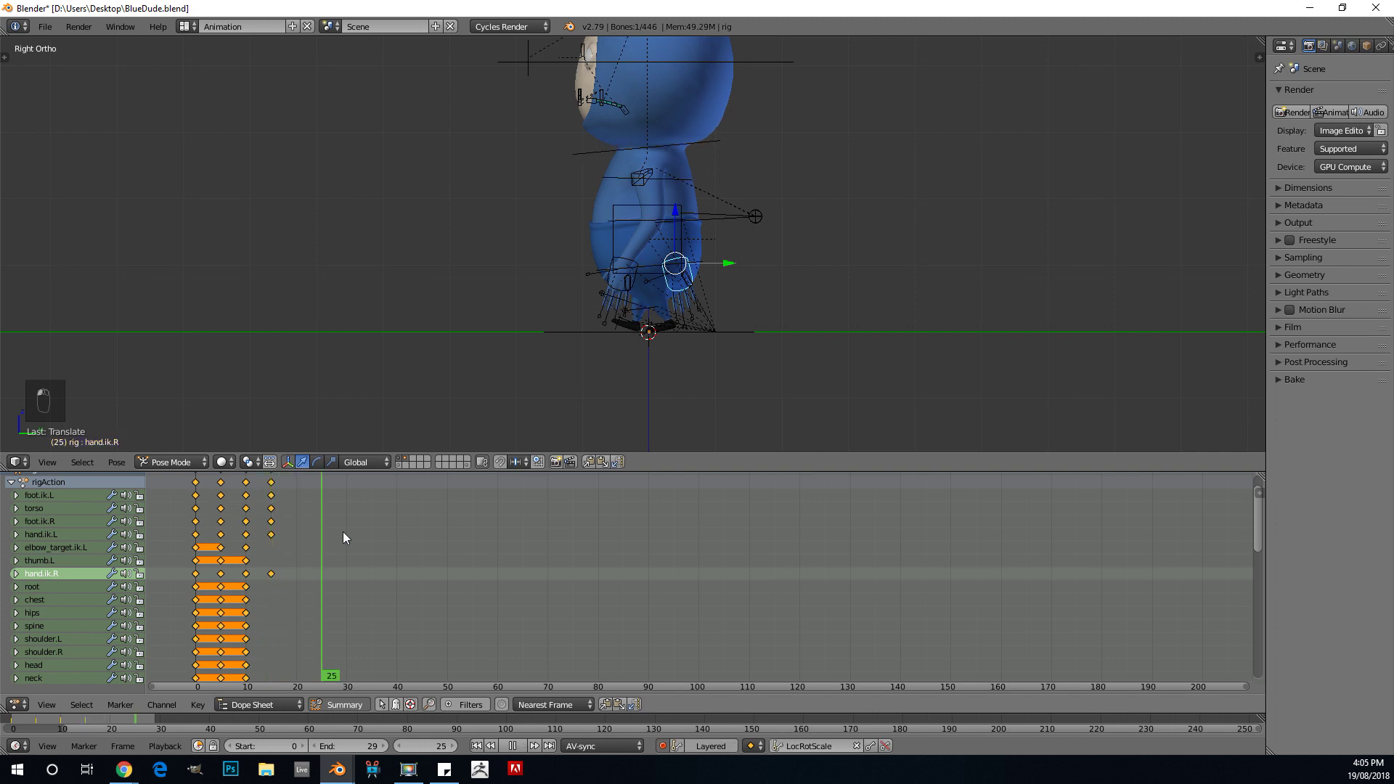
{"action": "key", "text": "alt+a"}
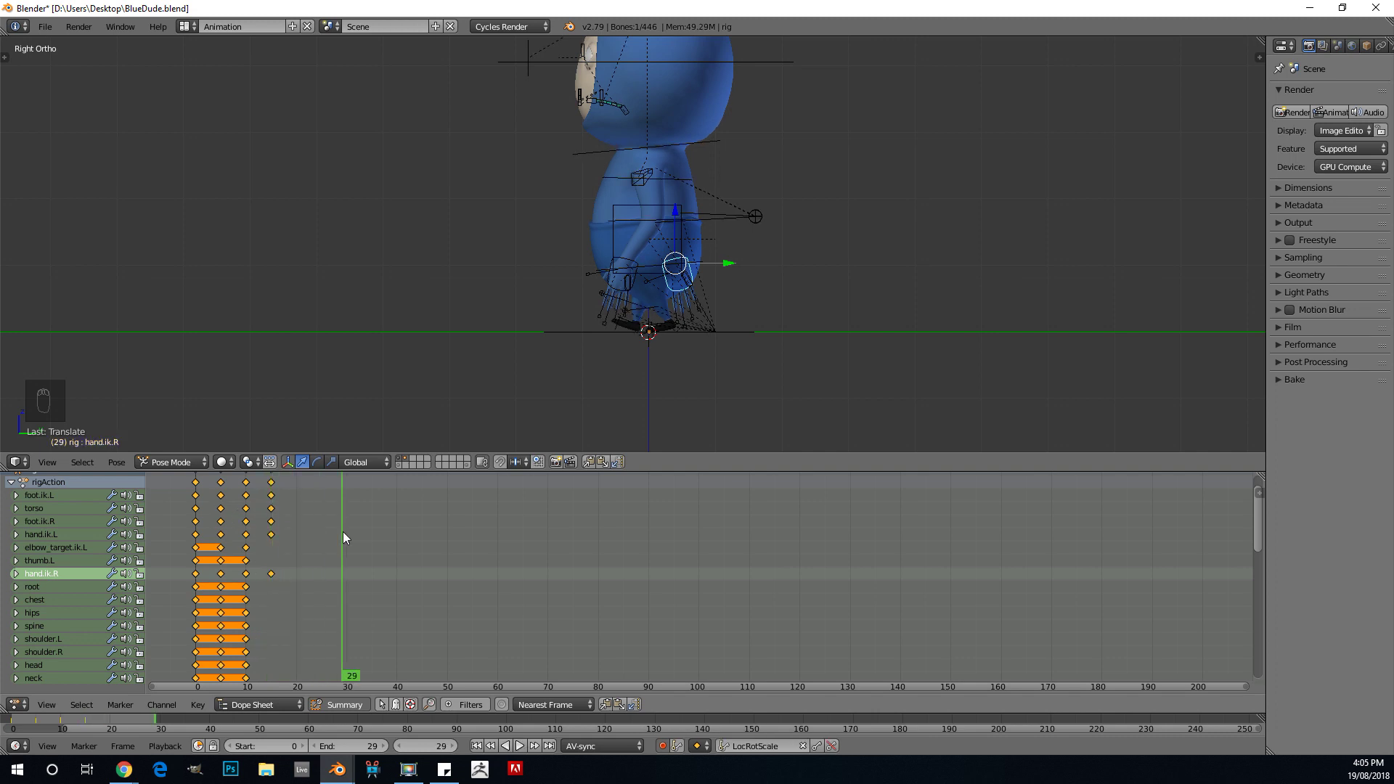
{"action": "key", "text": "alt+a"}
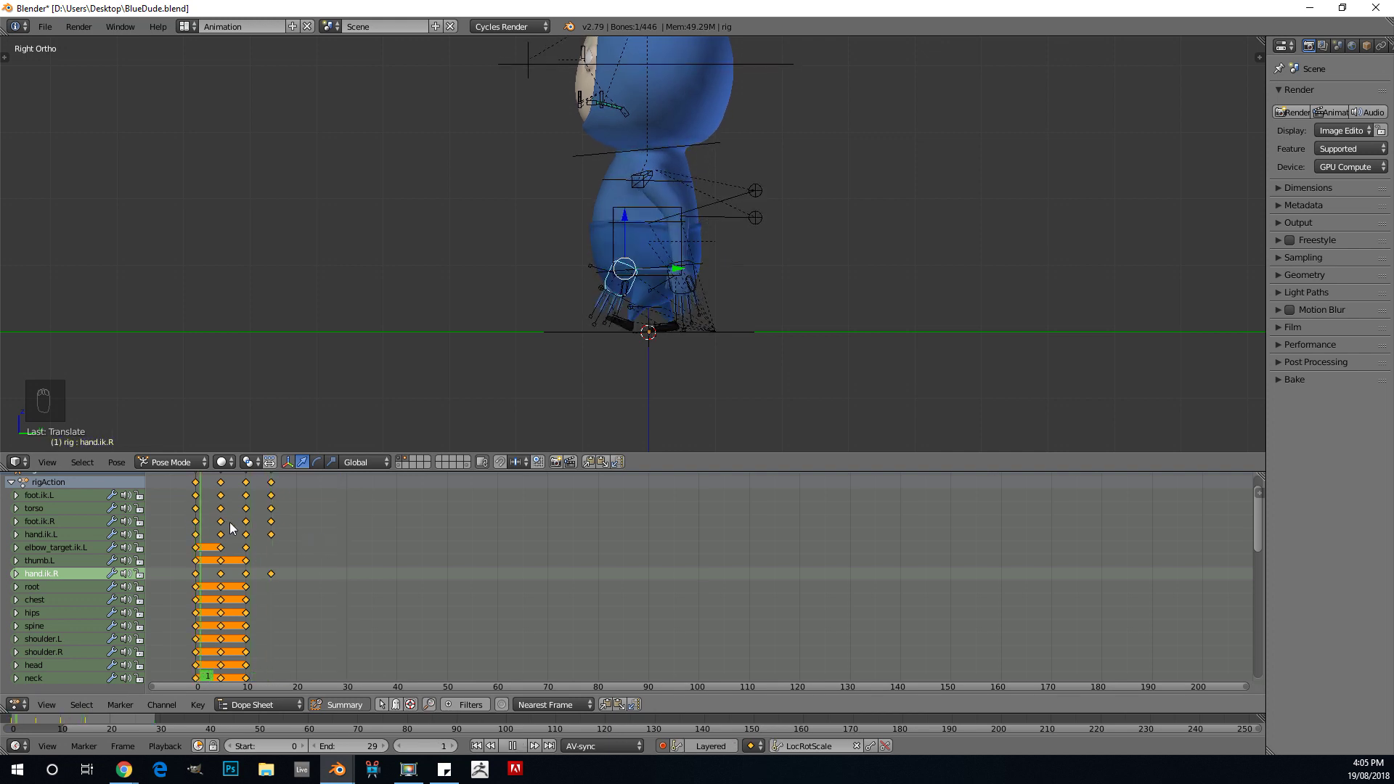
{"action": "key", "text": "Escape"}
Step: Key the location, rotation and scale of all bones in the rig at frame 15, leaving the bones deselected
{"action": "scroll", "coordinate": [691, 181], "scroll_direction": "up", "scroll_amount": 2}
{"action": "scroll", "coordinate": [747, 202], "scroll_direction": "down", "scroll_amount": 2}
{"action": "middle_click_drag", "start_coordinate": [748, 201], "coordinate": [746, 239], "text": "shift"}
{"action": "key", "text": "a"}
{"action": "key", "text": "a"}
{"action": "key", "text": "a"}
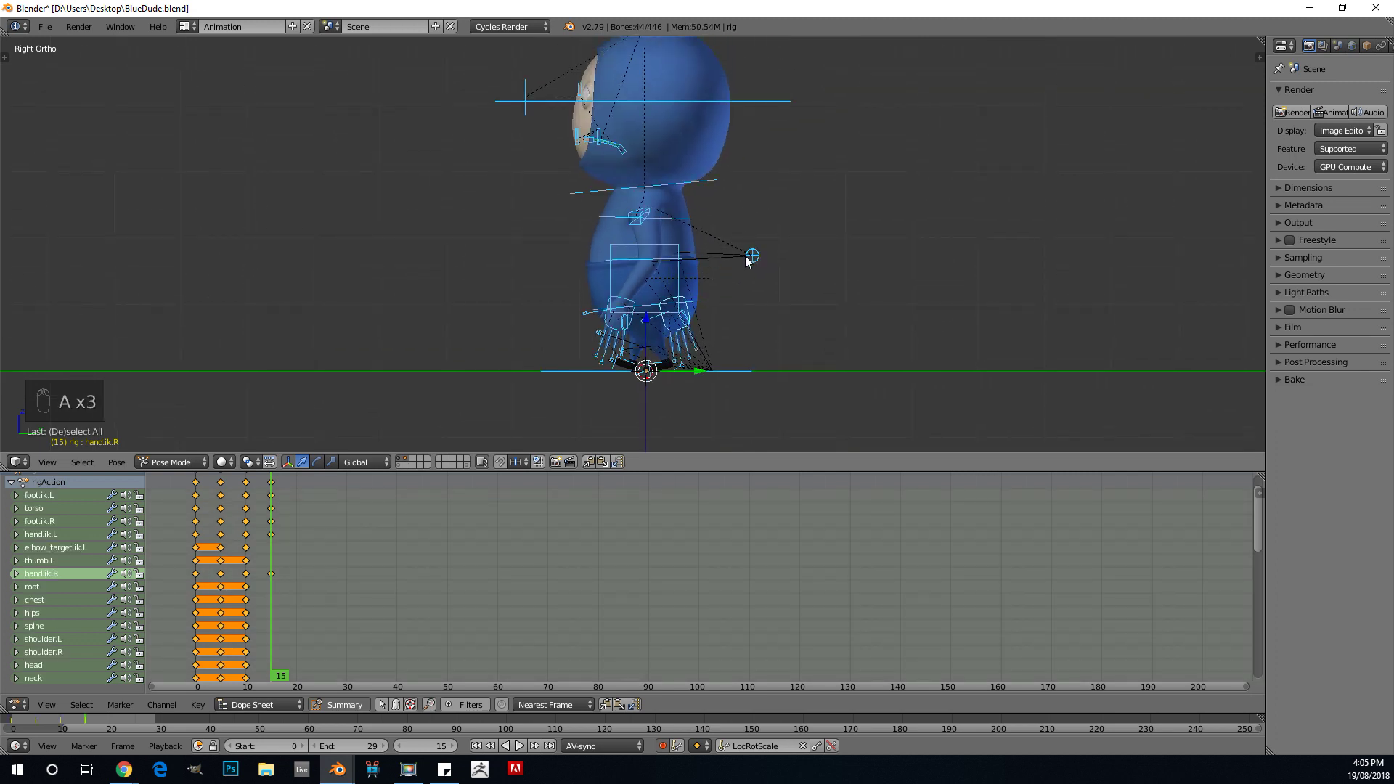
{"action": "key", "text": "i"}
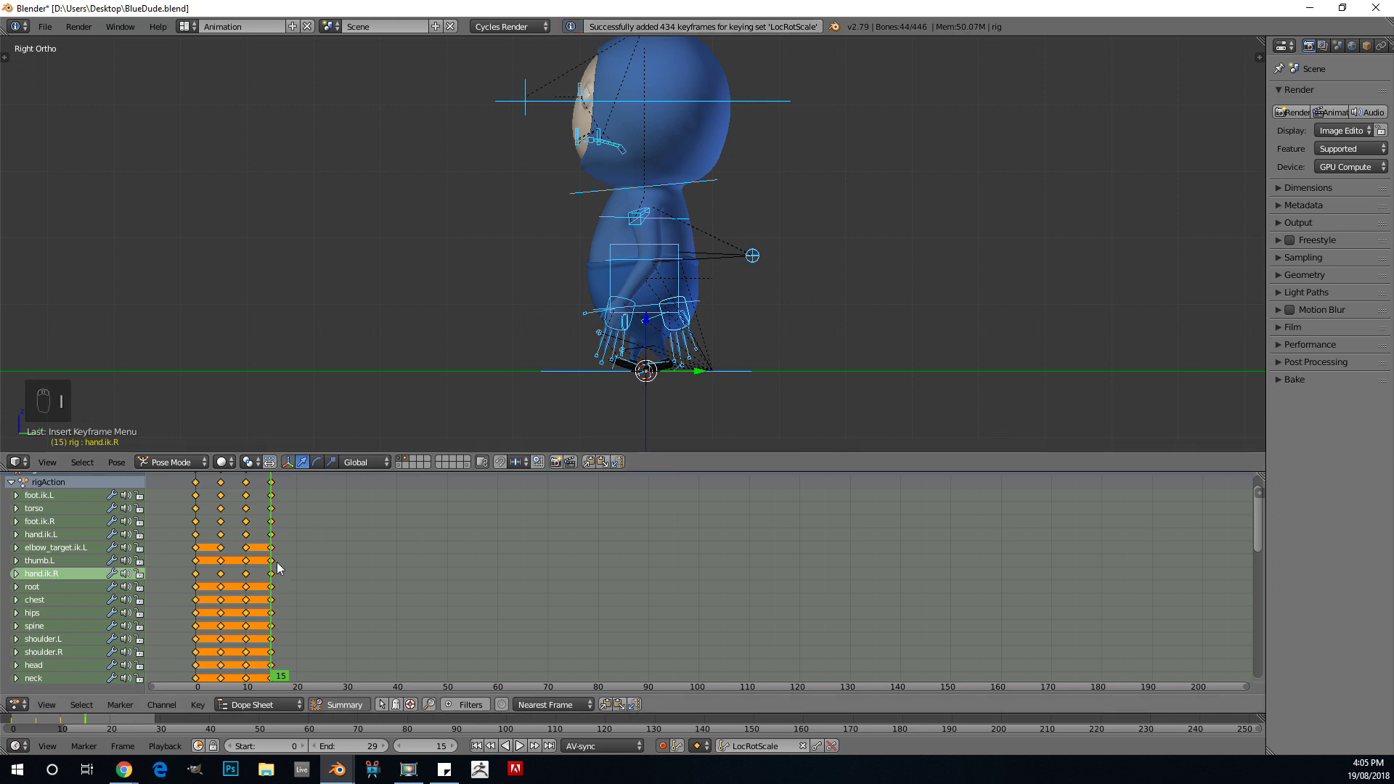
{"action": "key", "text": "a"}
{"action": "scroll", "coordinate": [721, 193], "scroll_direction": "down", "scroll_amount": 2}
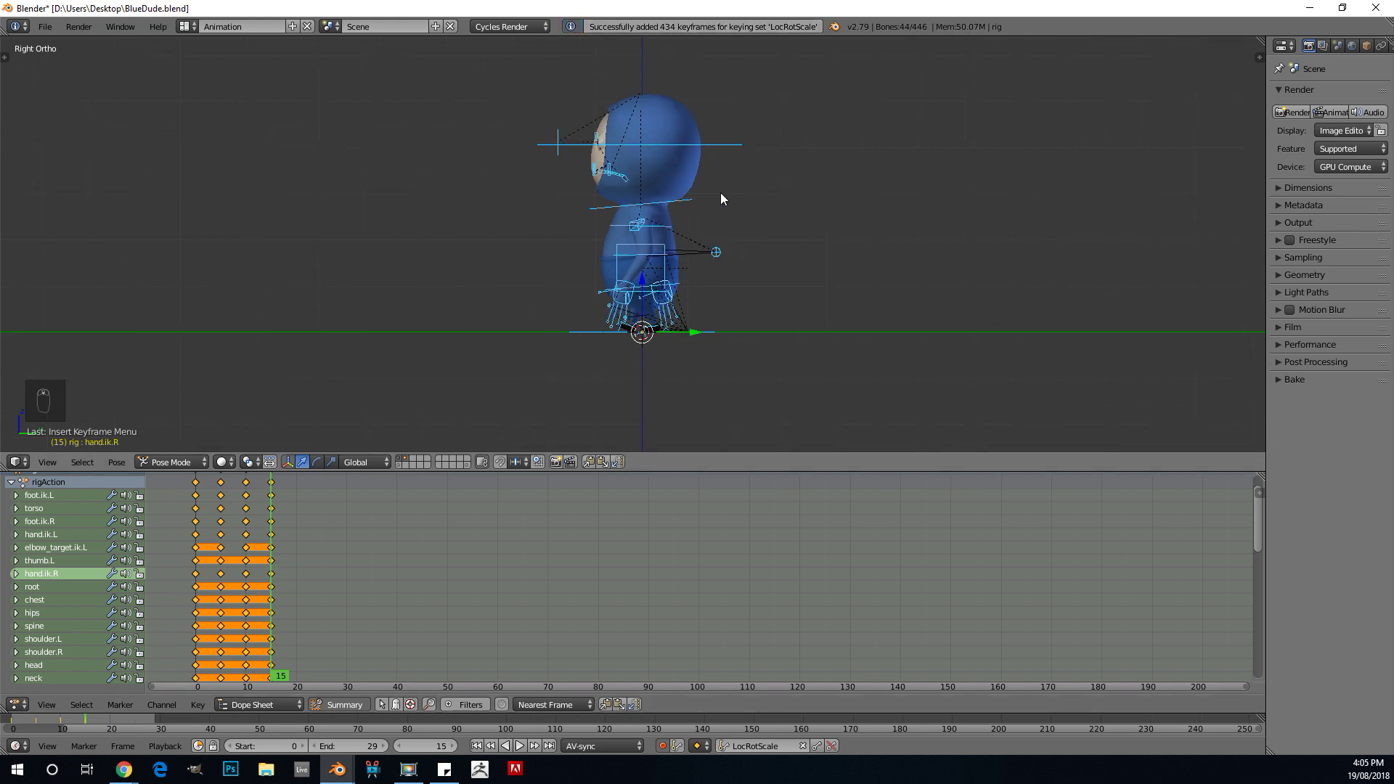
{"action": "scroll", "coordinate": [693, 191], "scroll_direction": "up", "scroll_amount": 3}
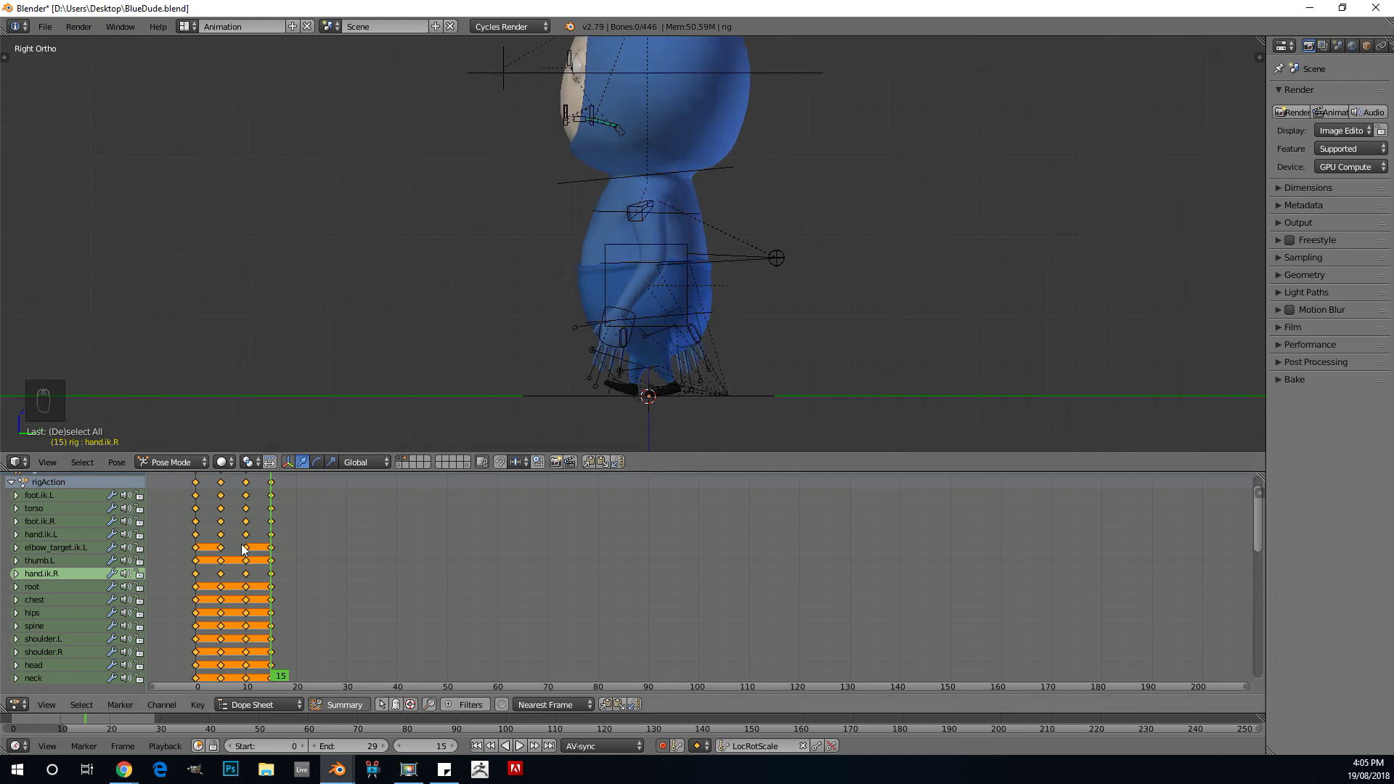
Step: Copy the pose of all bones at frame 5 and paste it mirrored at frame 20
{"action": "left_click", "coordinate": [221, 557]}
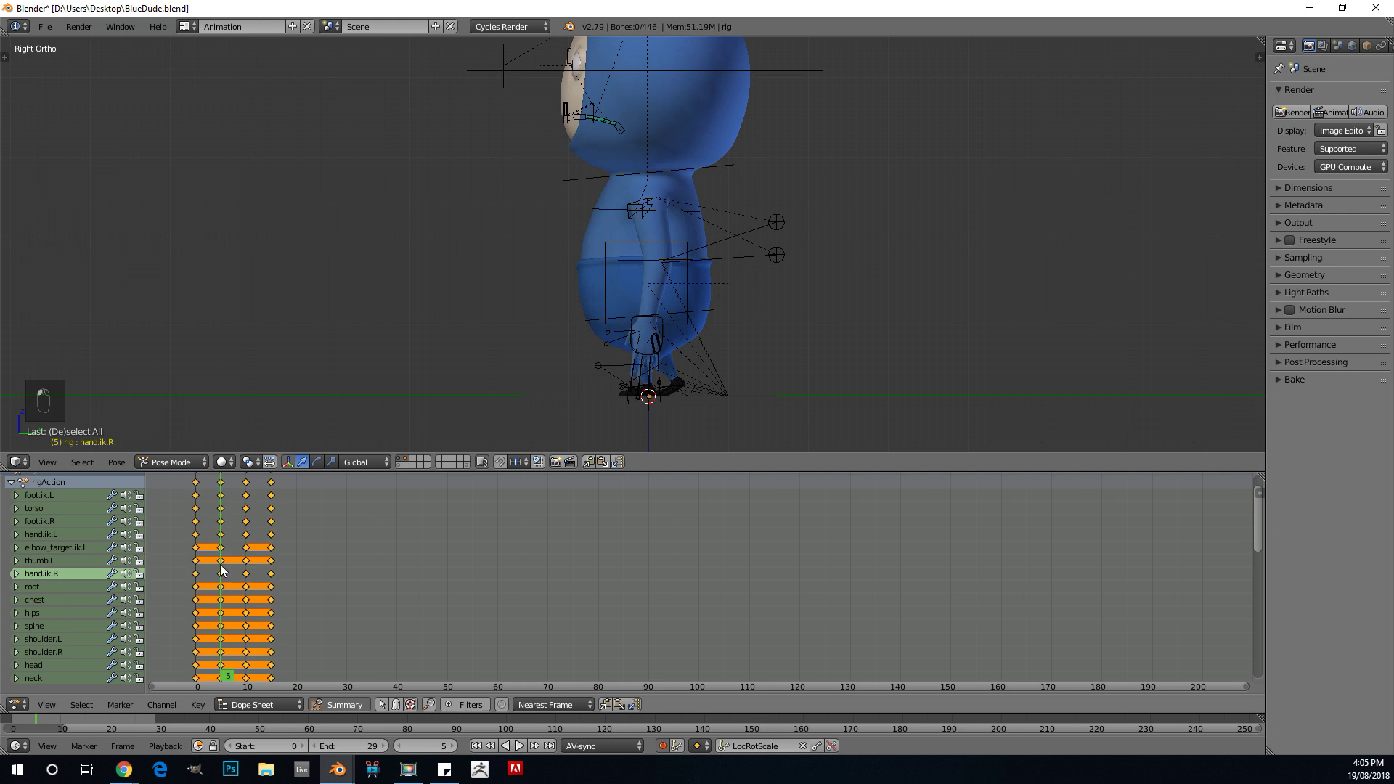
{"action": "key", "text": "a"}
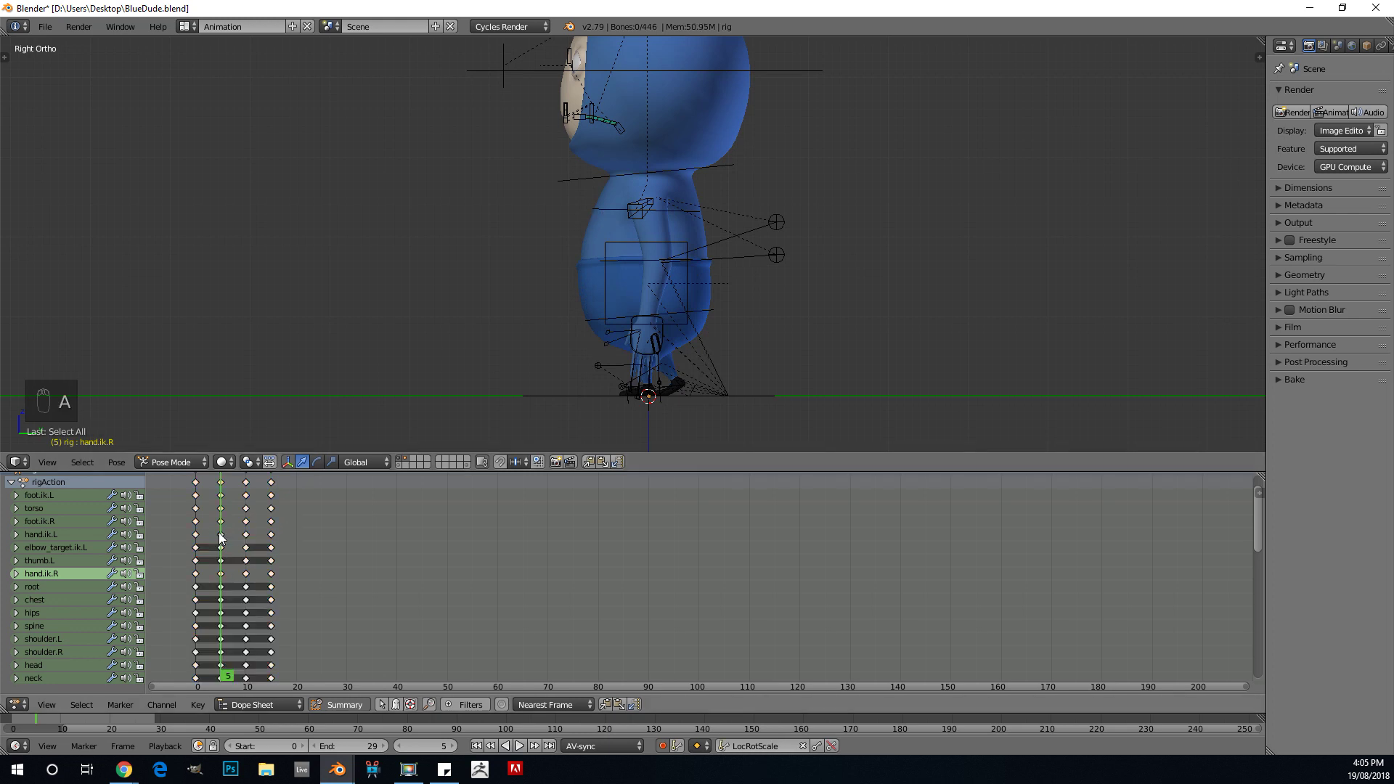
{"action": "left_click", "coordinate": [222, 534], "text": "alt"}
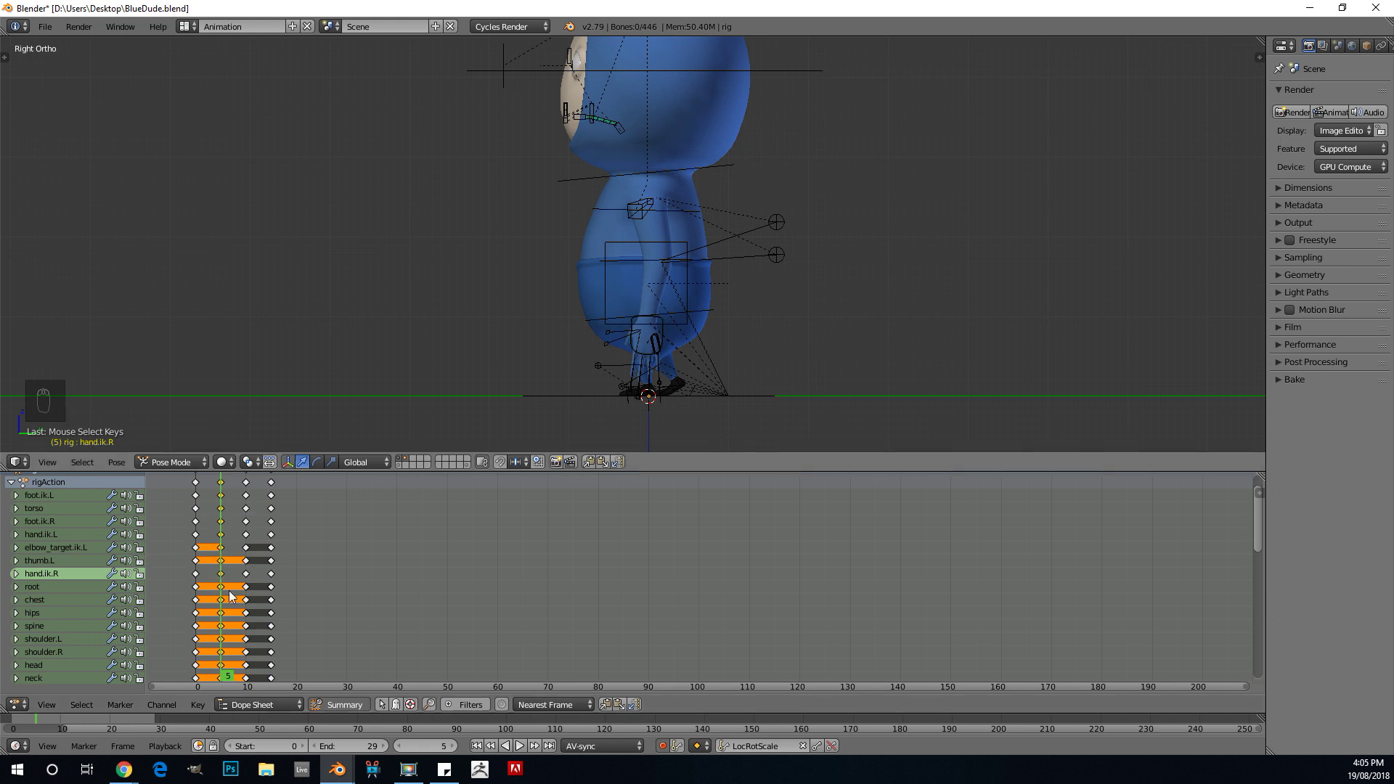
{"action": "scroll", "coordinate": [671, 240], "scroll_direction": "down", "scroll_amount": 4}
{"action": "scroll", "coordinate": [672, 240], "scroll_direction": "up", "scroll_amount": 4}
{"action": "key", "text": "a"}
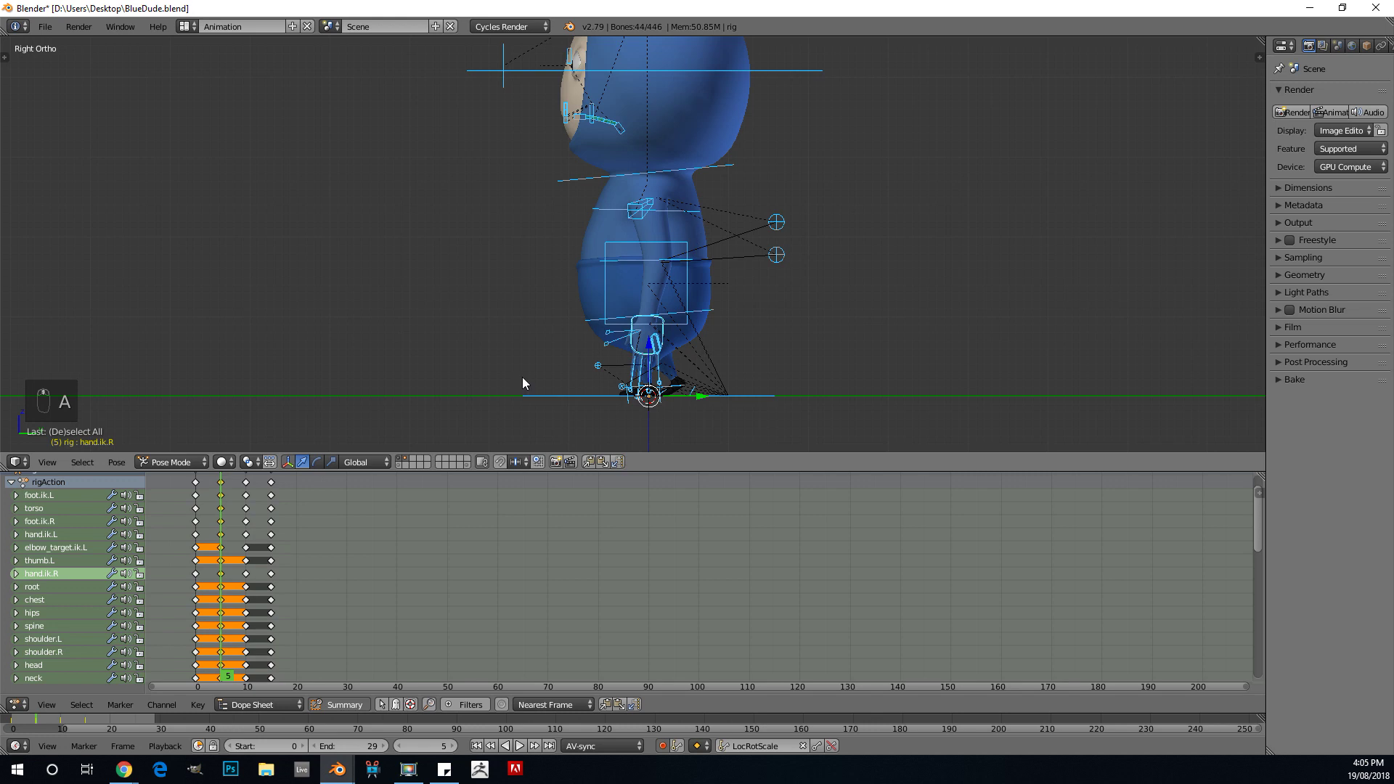
{"action": "scroll", "coordinate": [767, 176], "scroll_direction": "down", "scroll_amount": 3}
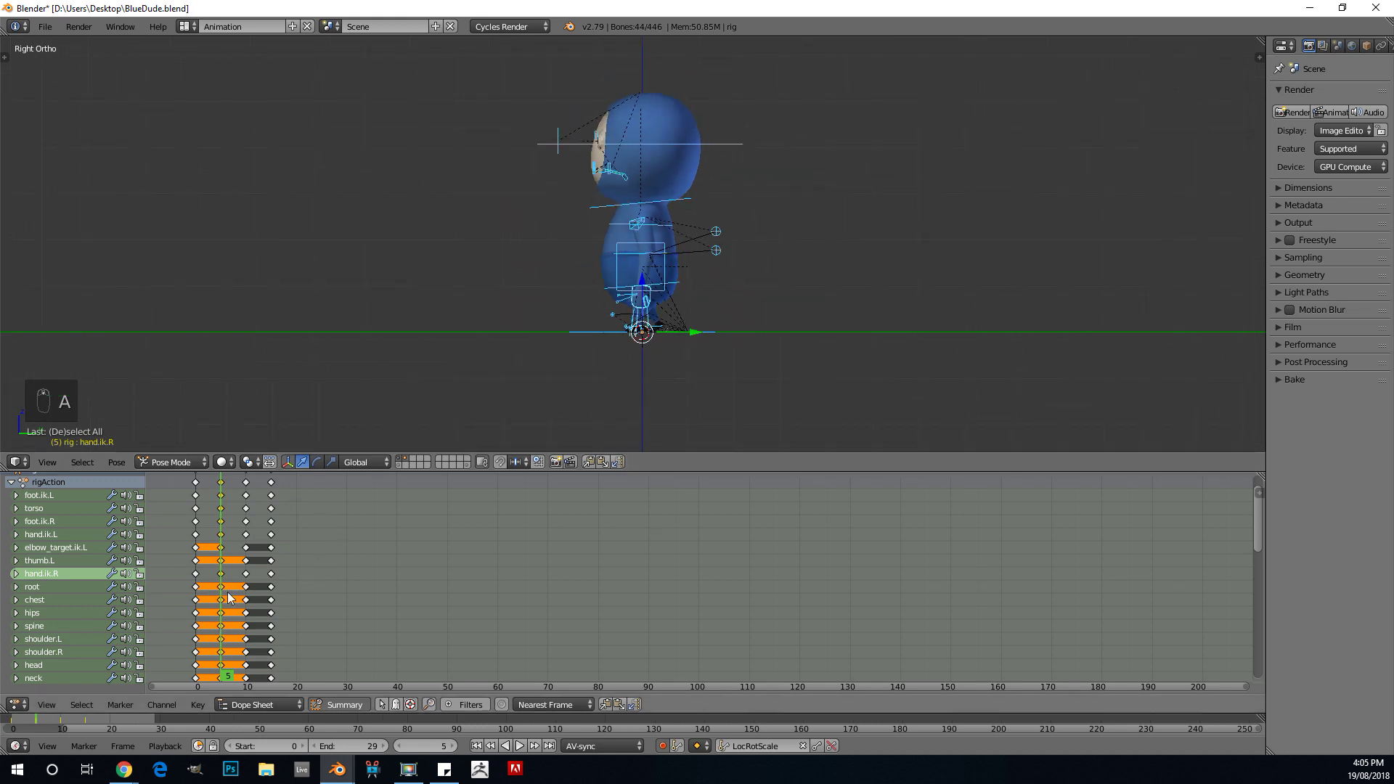
{"action": "scroll", "coordinate": [703, 176], "scroll_direction": "up", "scroll_amount": 1}
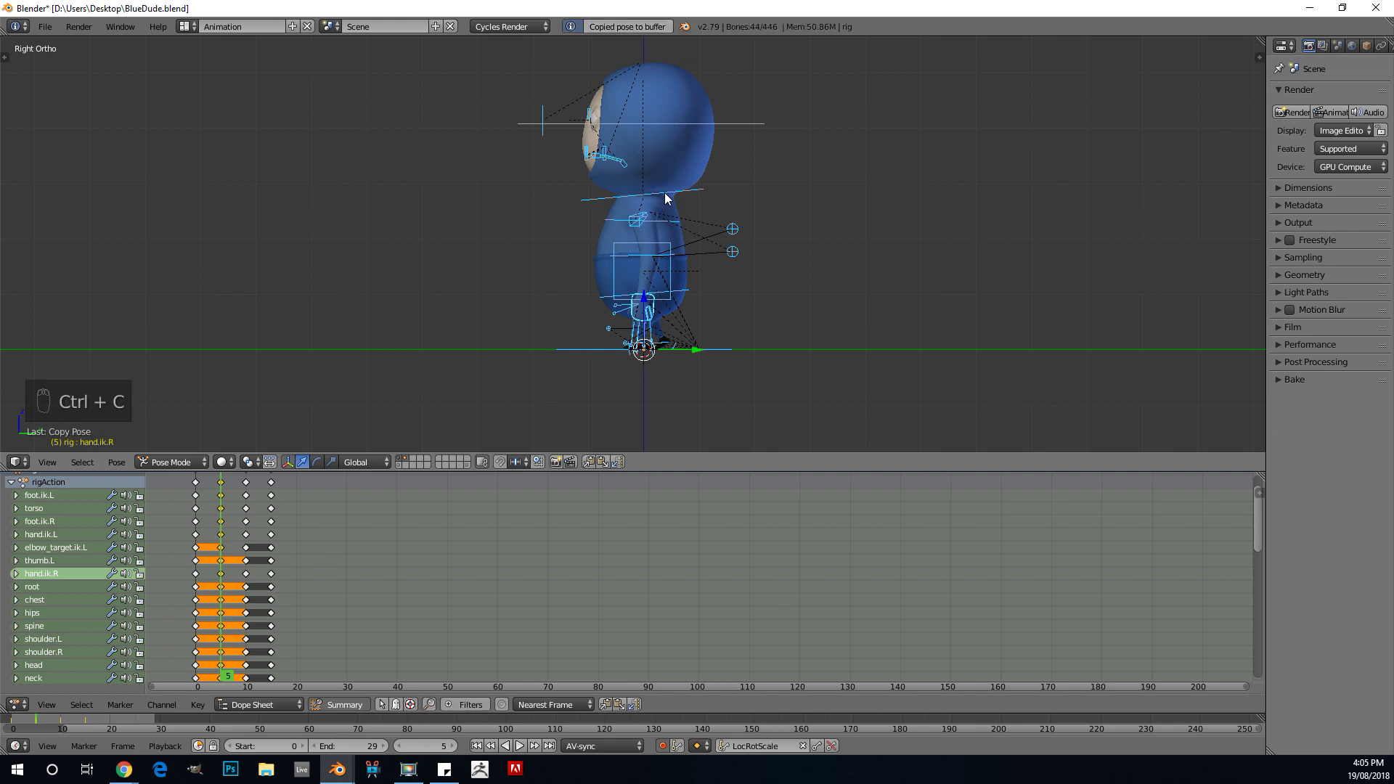
{"action": "left_click", "coordinate": [300, 590]}
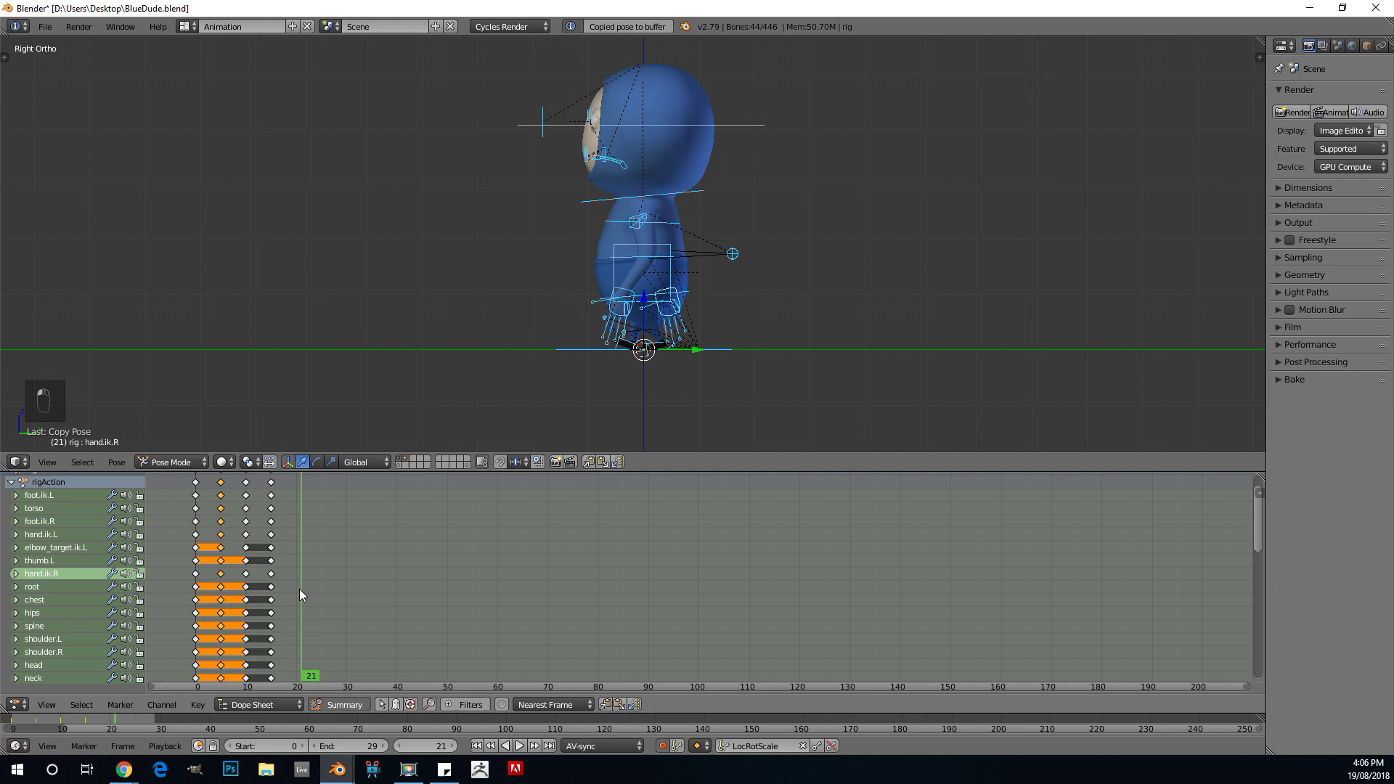
{"action": "left_click", "coordinate": [296, 590]}
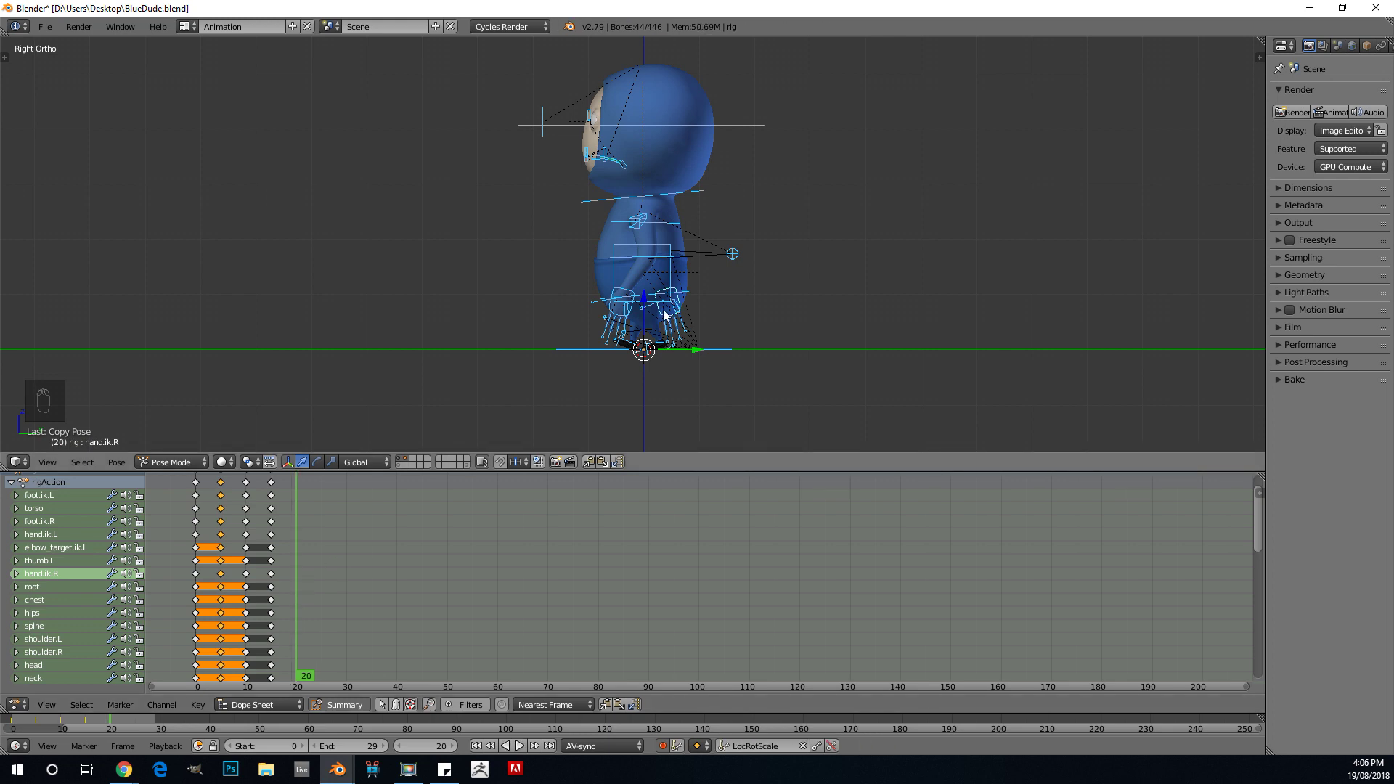
{"action": "key", "text": "ctrl+shift+v"}
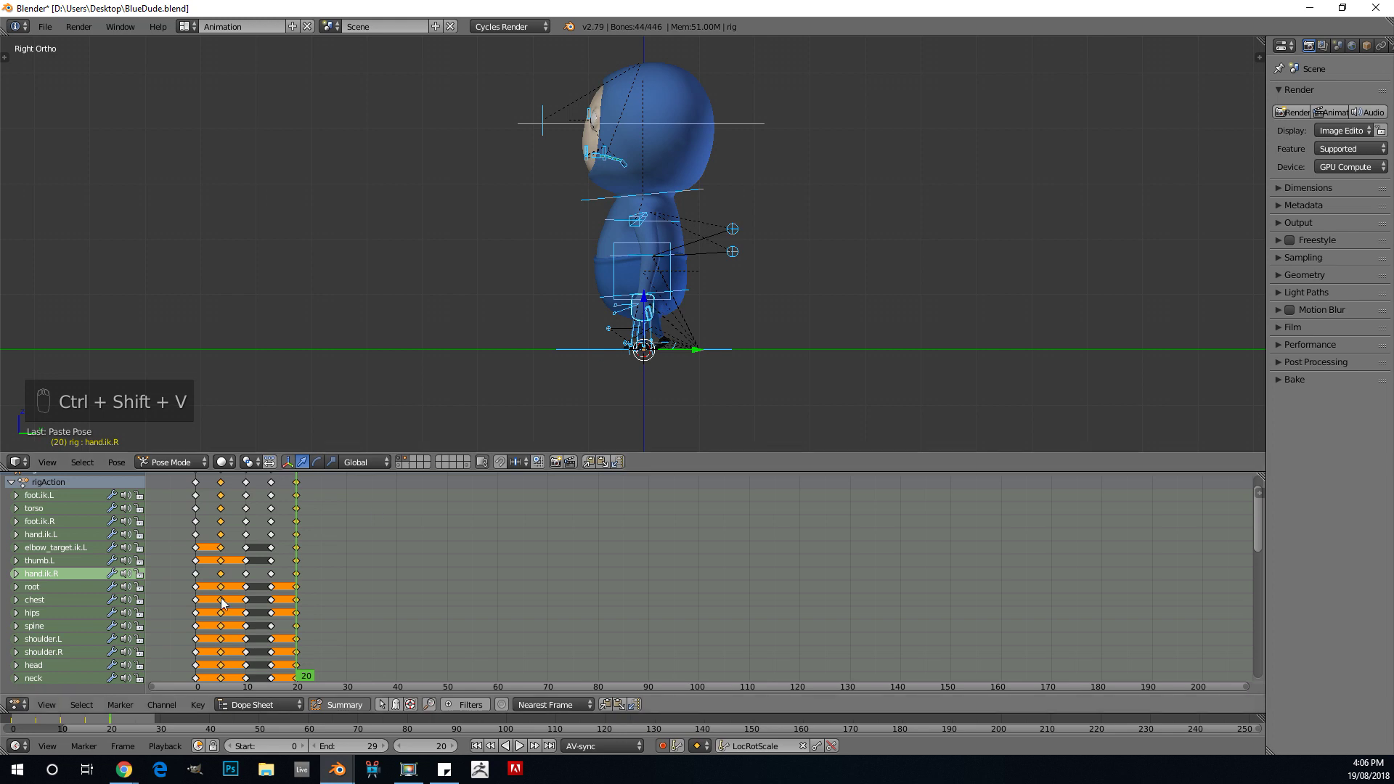
Step: Compare the poses at frames 5 and 20 from an orbited view and return to the right side view
{"action": "scroll", "coordinate": [596, 273], "scroll_direction": "up", "scroll_amount": 3}
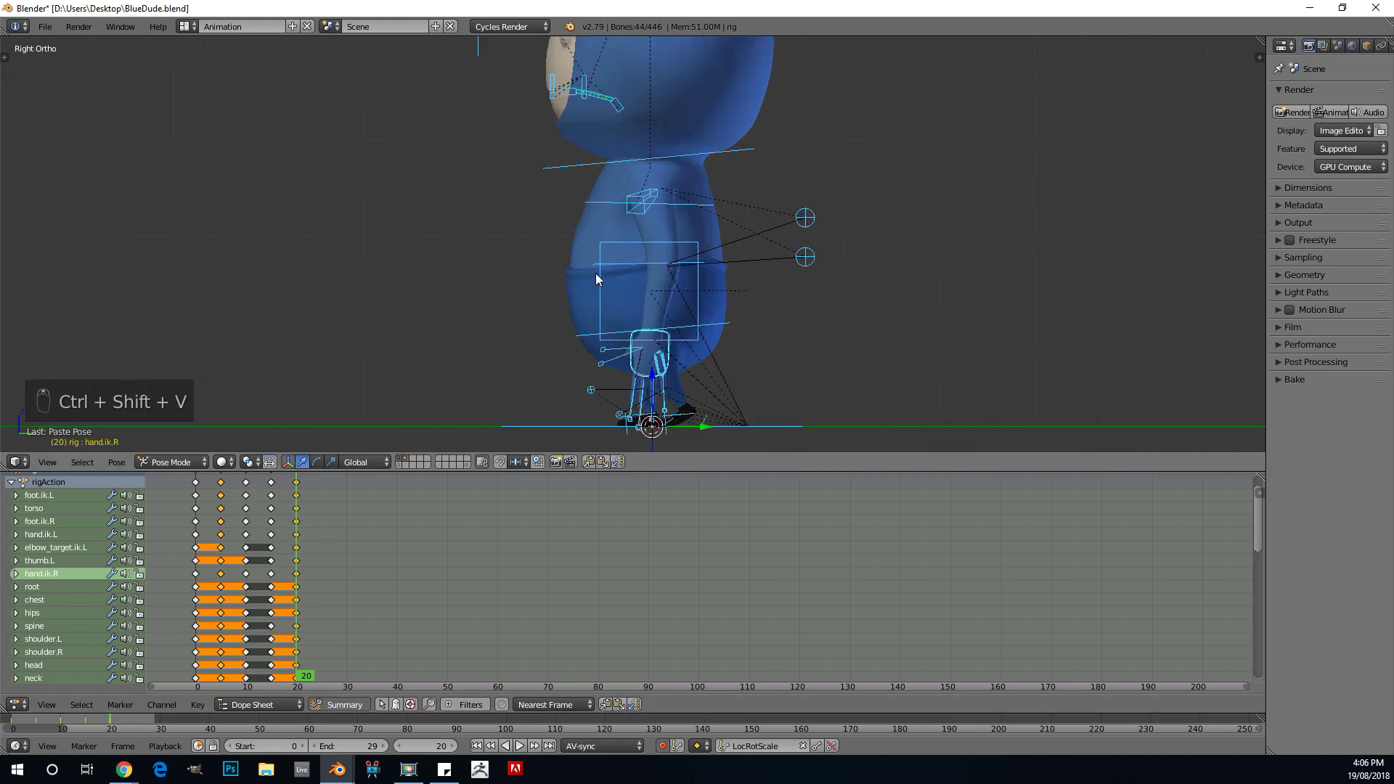
{"action": "left_click", "coordinate": [225, 553]}
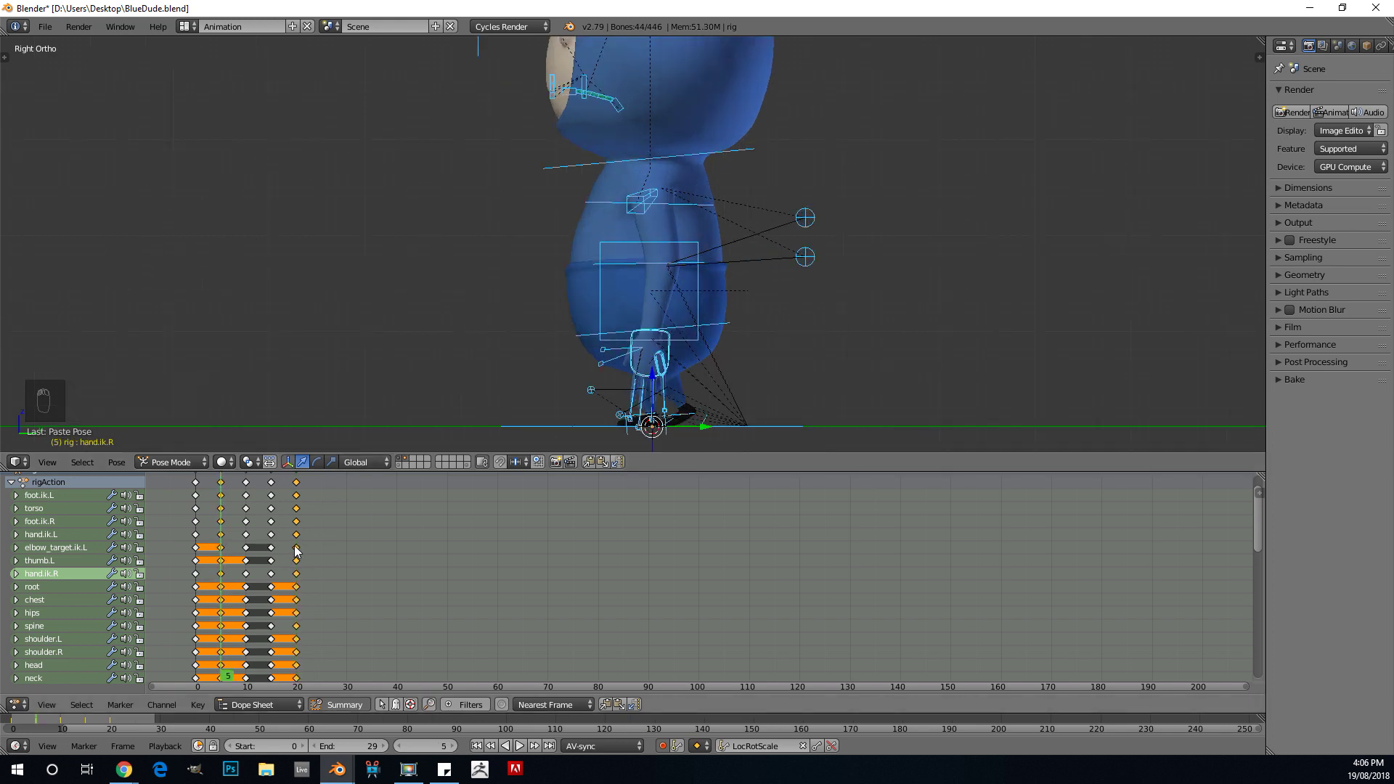
{"action": "middle_click_drag", "start_coordinate": [327, 218], "coordinate": [574, 240]}
{"action": "left_click", "coordinate": [302, 555]}
{"action": "left_click", "coordinate": [225, 569]}
{"action": "key", "text": "KP_3"}
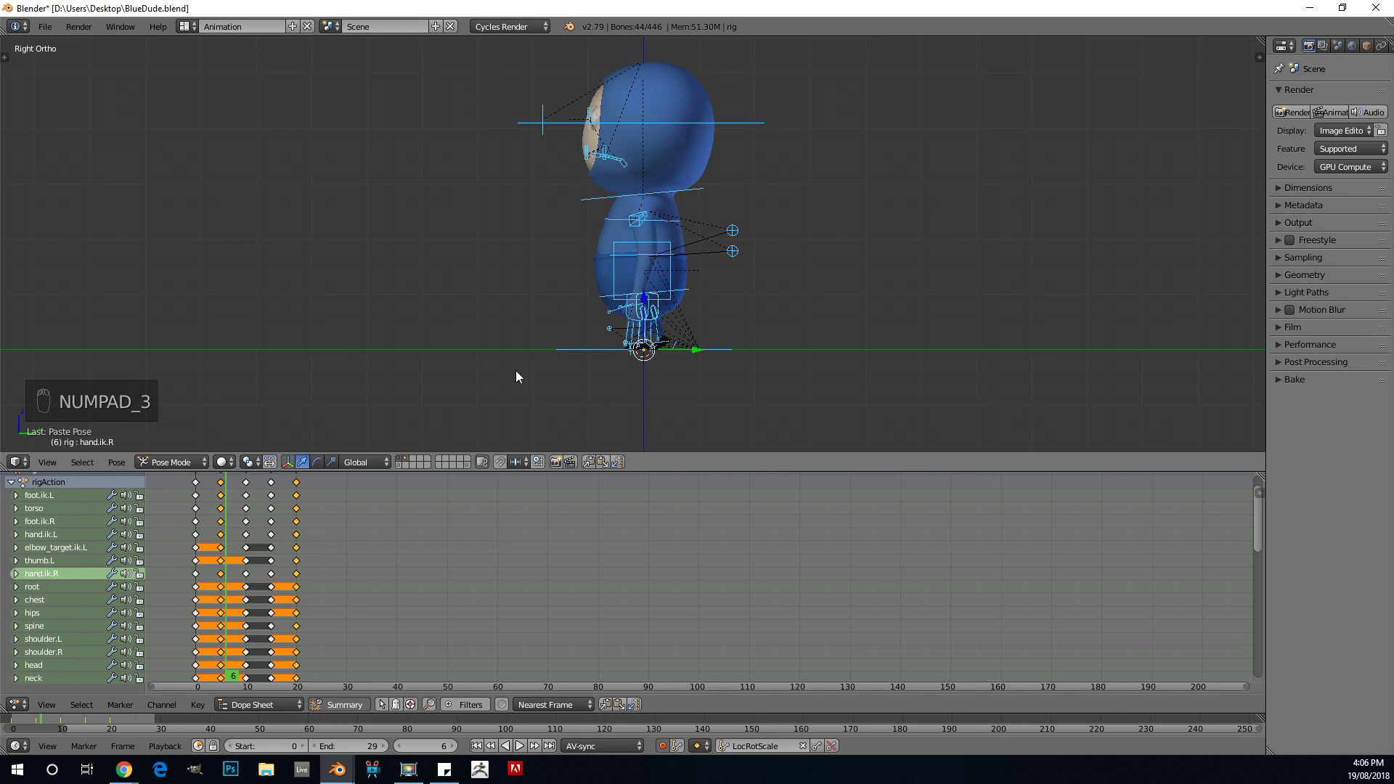
Step: Copy the pose of all bones at frame 10 and paste it mirrored at frame 25
{"action": "left_click", "coordinate": [246, 539]}
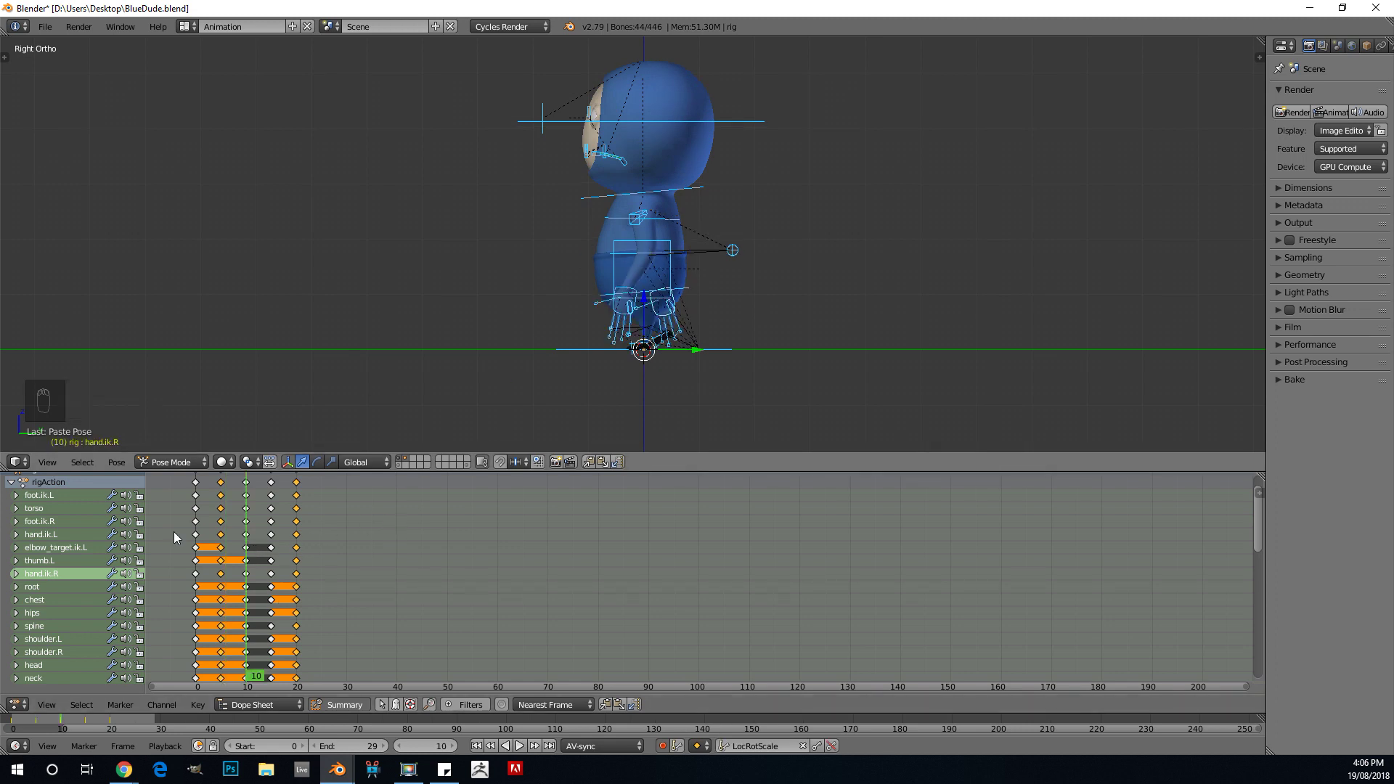
{"action": "key", "text": "a"}
{"action": "key", "text": "a"}
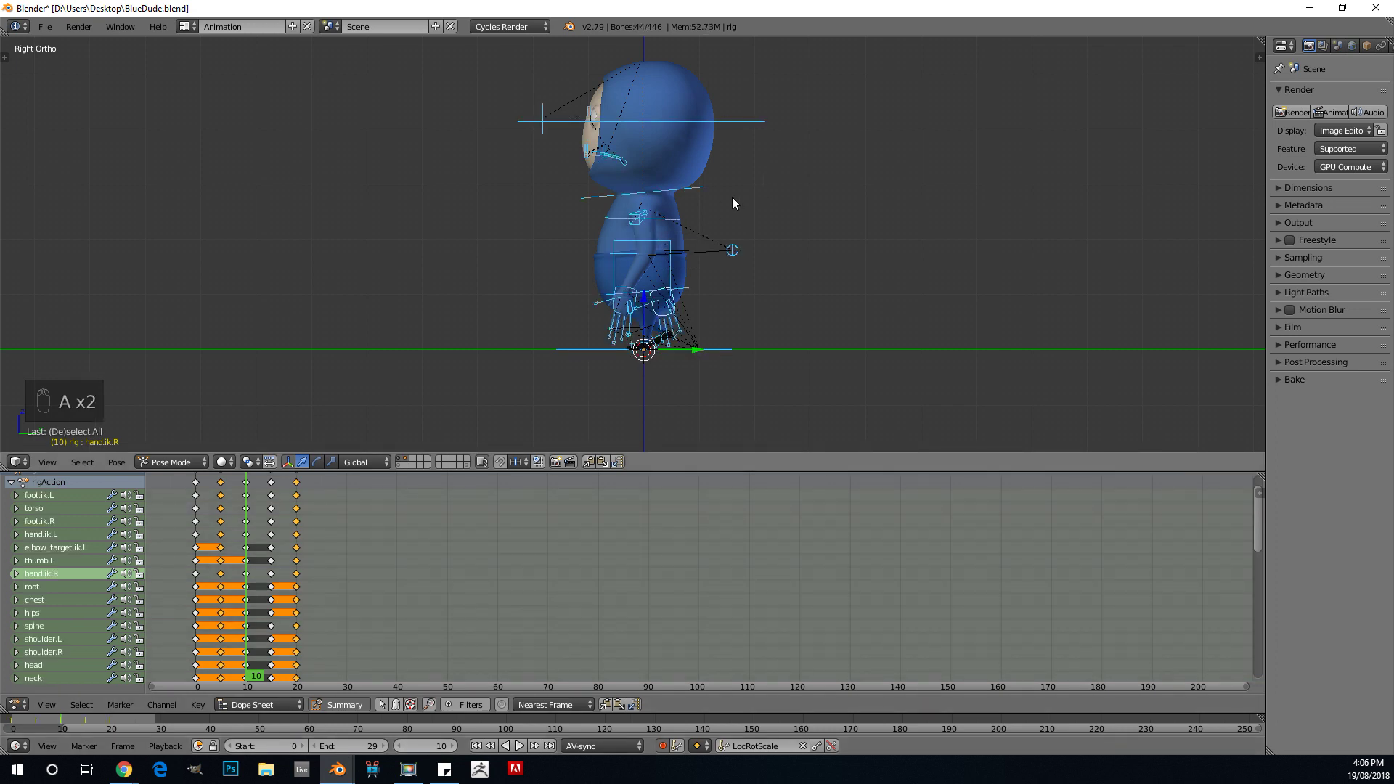
{"action": "key", "text": "ctrl+c"}
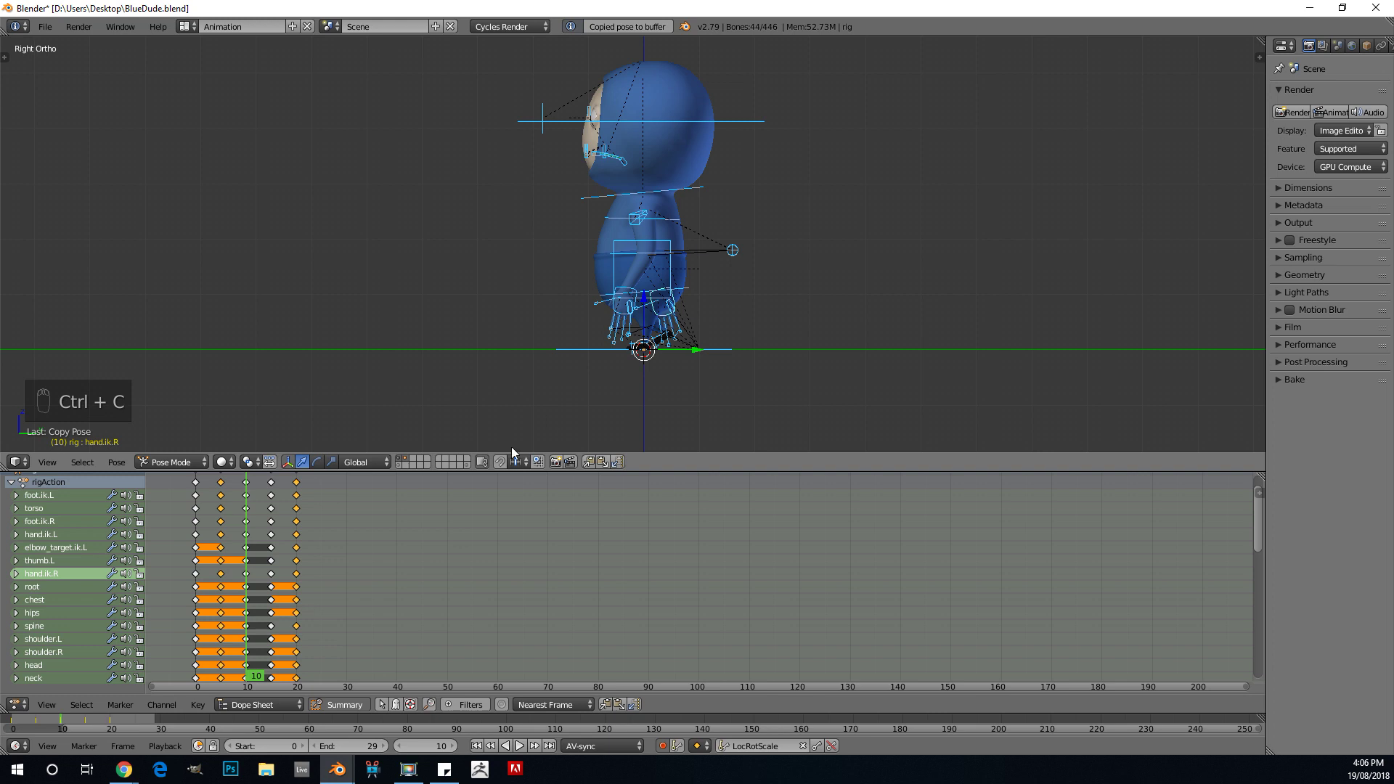
{"action": "left_click", "coordinate": [322, 652]}
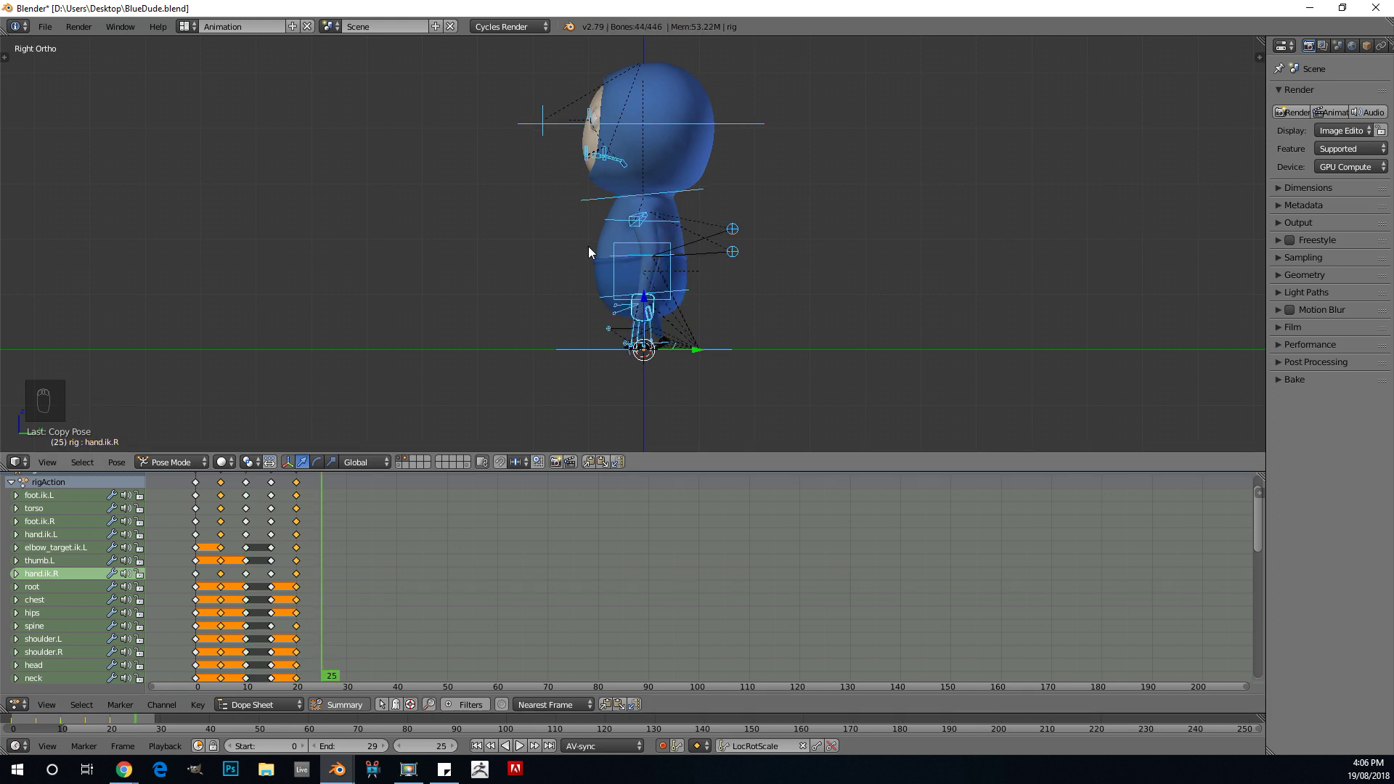
{"action": "key", "text": "ctrl+shift+v"}
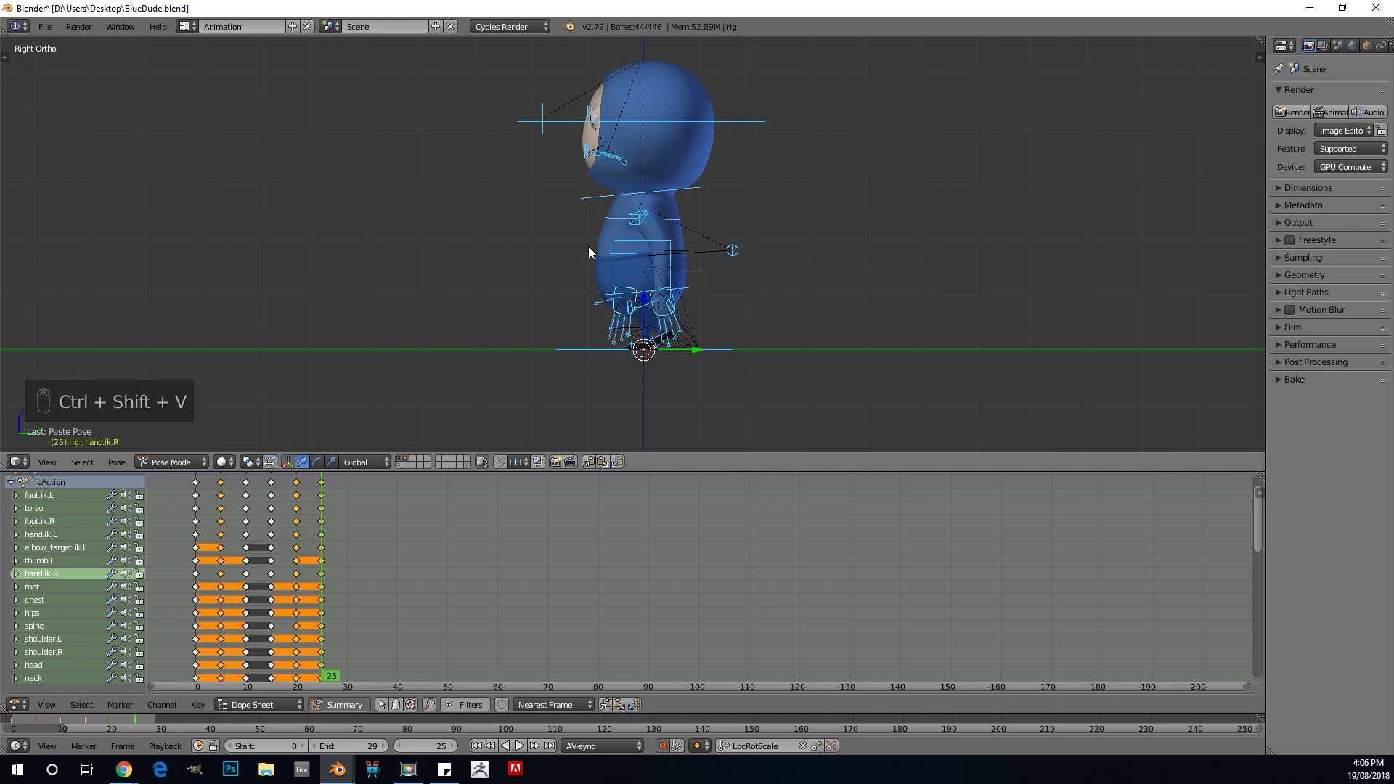
Step: Compare the poses around frames 10 and 25 from the front and return to the right side view
{"action": "left_click", "coordinate": [245, 573]}
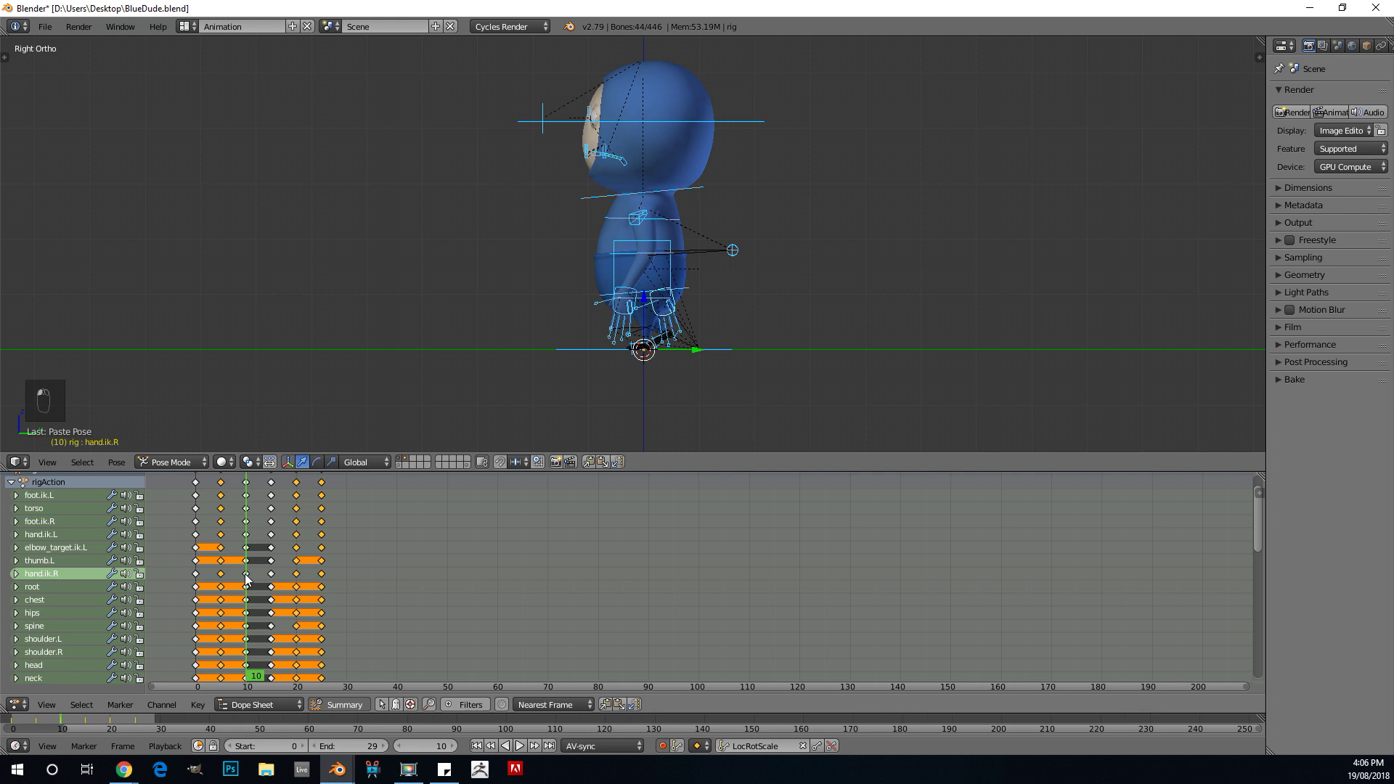
{"action": "left_click", "coordinate": [324, 569]}
{"action": "middle_click_drag", "start_coordinate": [661, 240], "coordinate": [721, 256]}
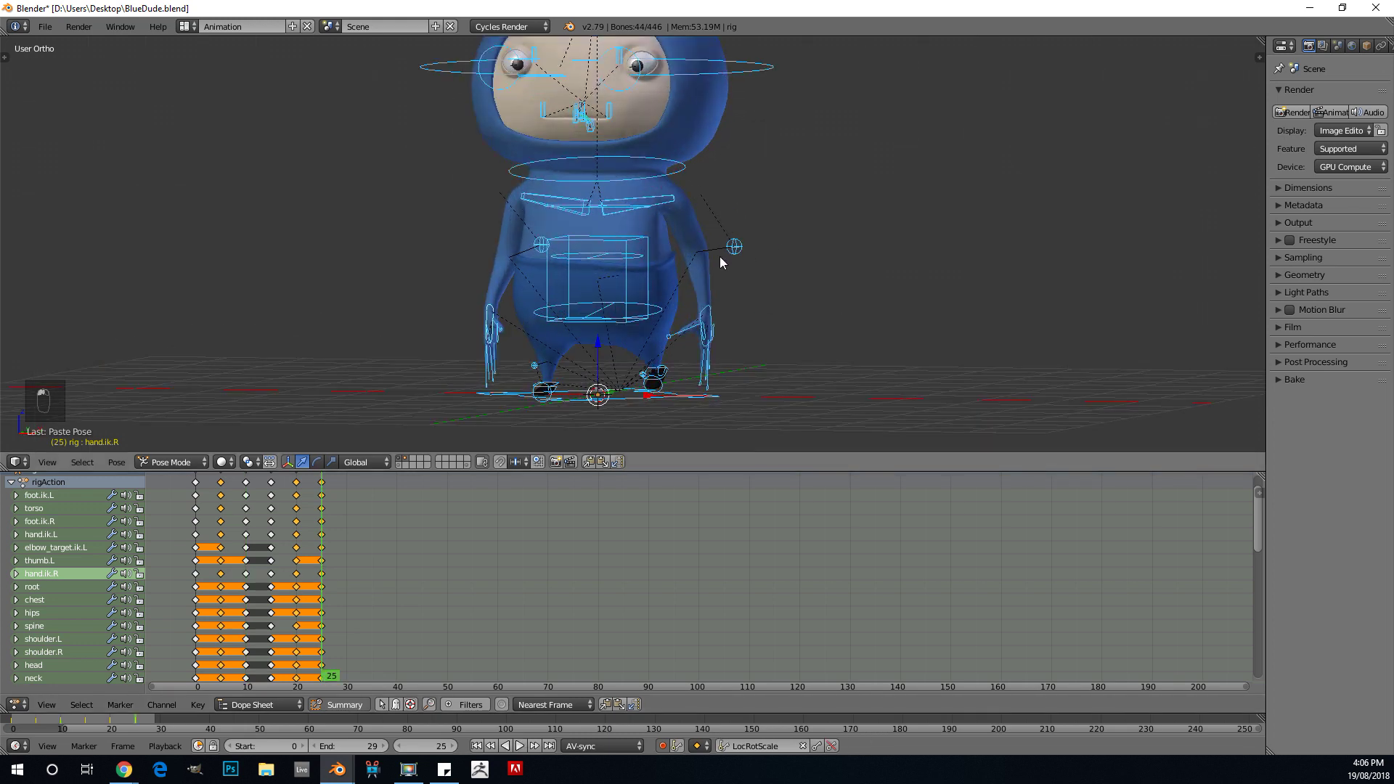
{"action": "left_click", "coordinate": [243, 574]}
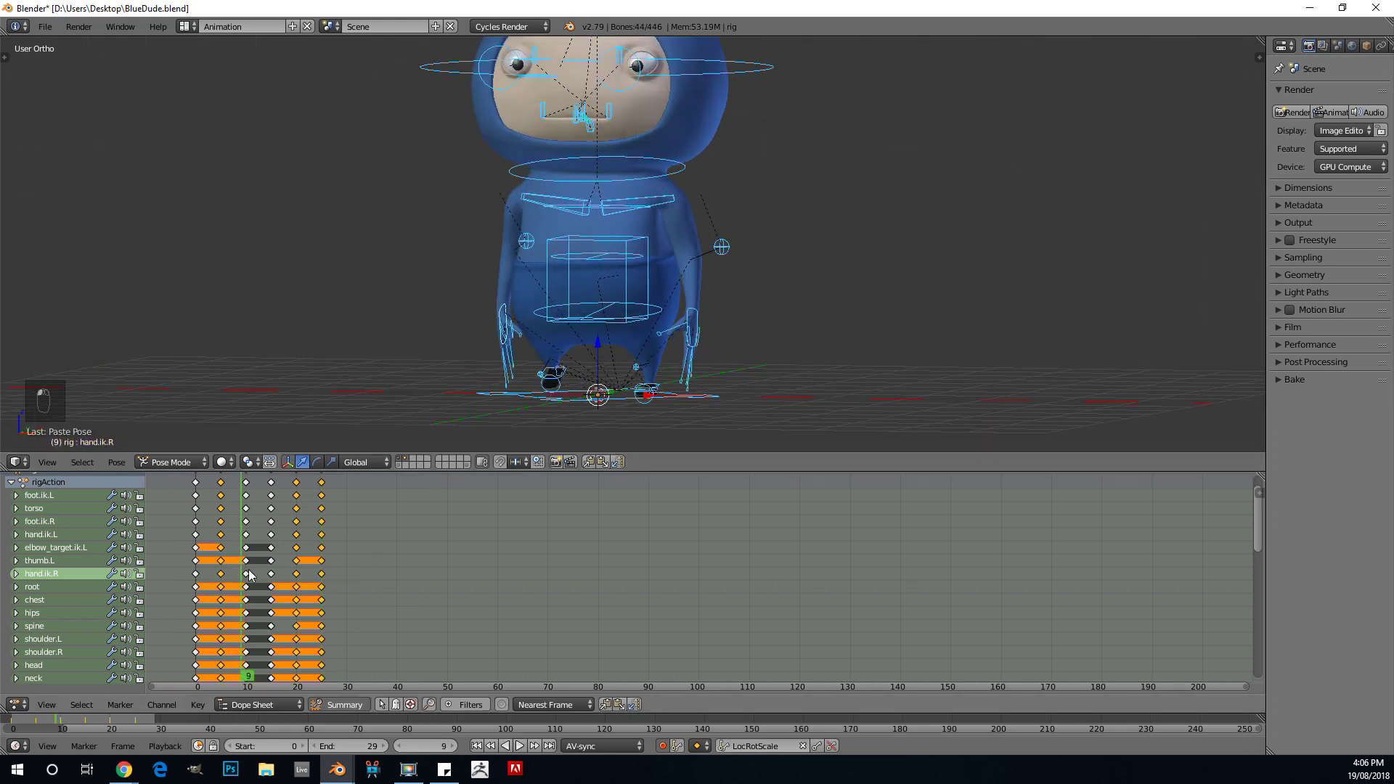
{"action": "left_click", "coordinate": [321, 573]}
{"action": "key", "text": "KP_3"}
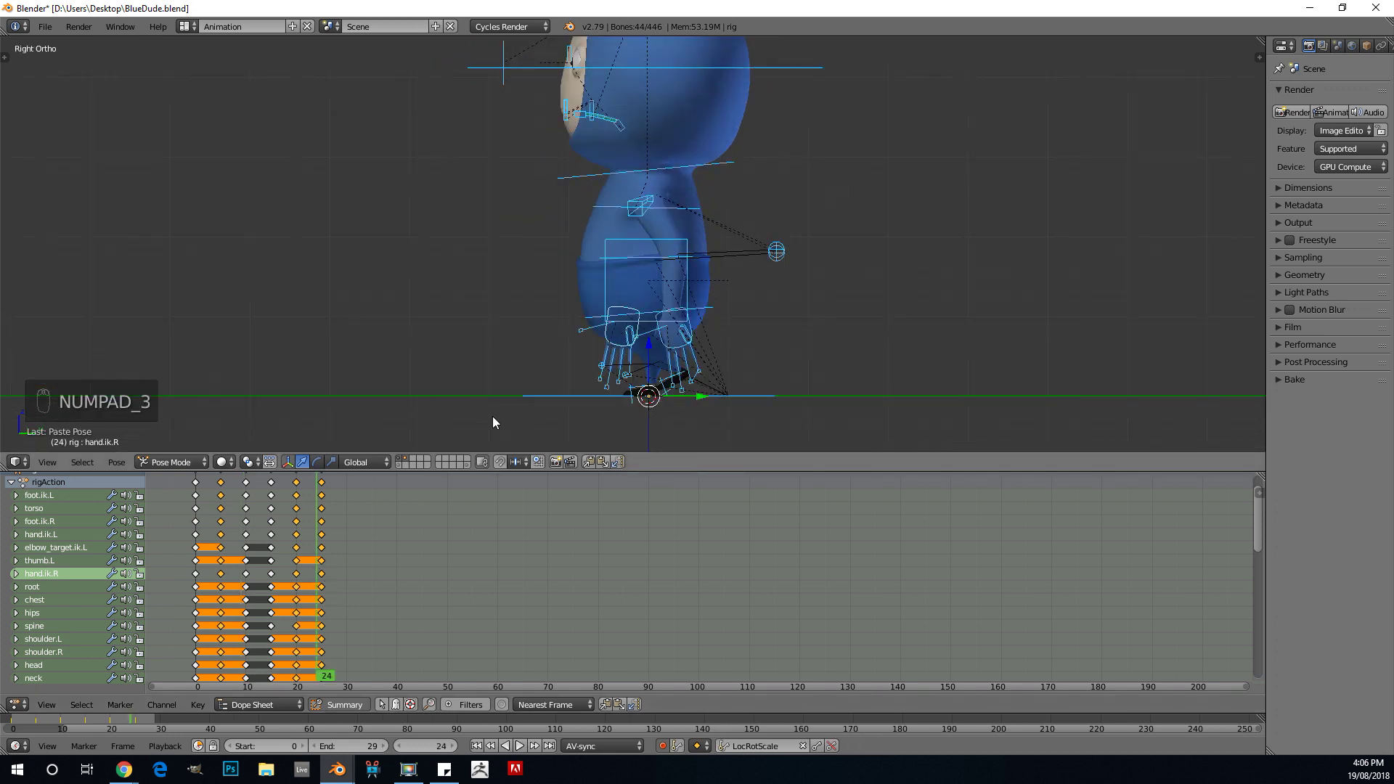
Step: Copy the pose of all bones at frame 0 and paste it unmirrored at frame 30 to close the loop
{"action": "left_click", "coordinate": [194, 542]}
{"action": "scroll", "coordinate": [695, 155], "scroll_direction": "down", "scroll_amount": 4}
{"action": "key", "text": "a"}
{"action": "key", "text": "a"}
{"action": "key", "text": "a"}
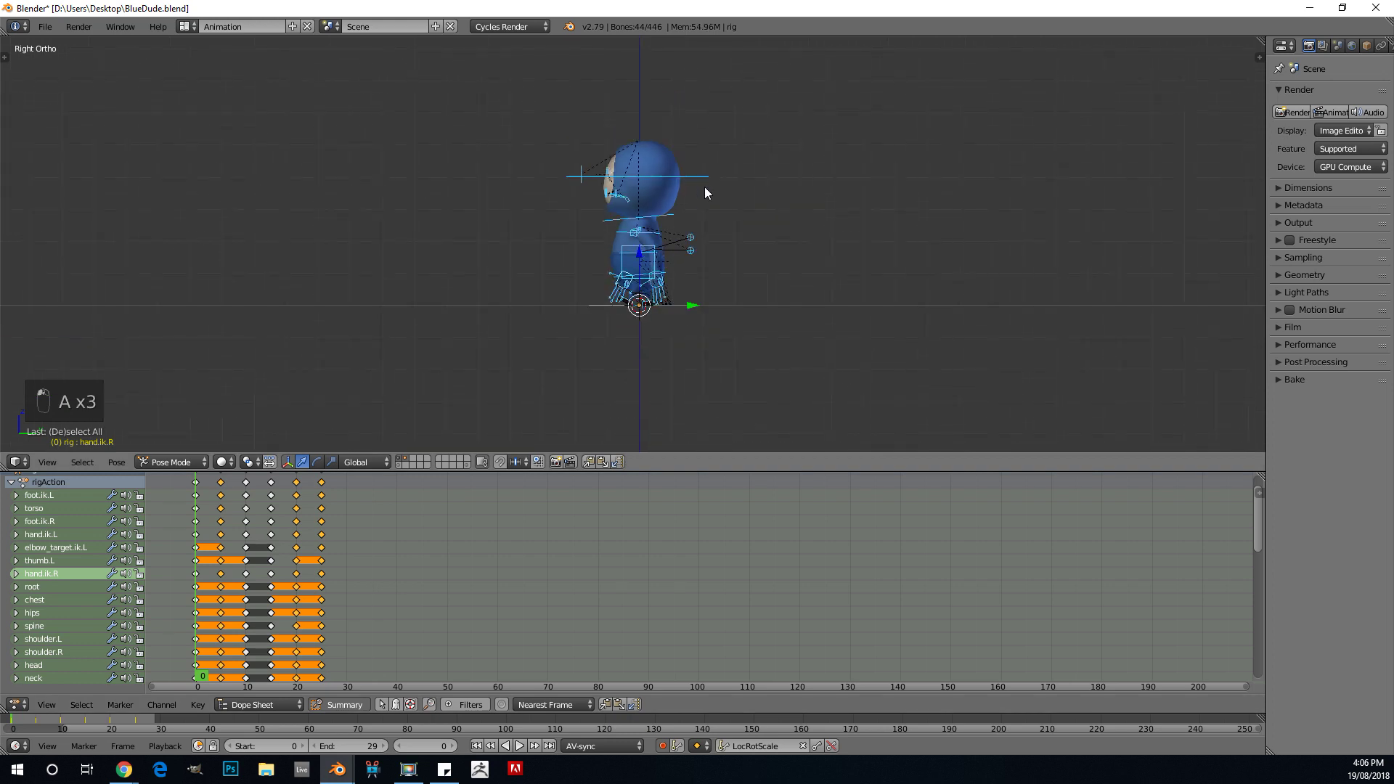
{"action": "scroll", "coordinate": [704, 186], "scroll_direction": "up", "scroll_amount": 4}
{"action": "key", "text": "ctrl+c"}
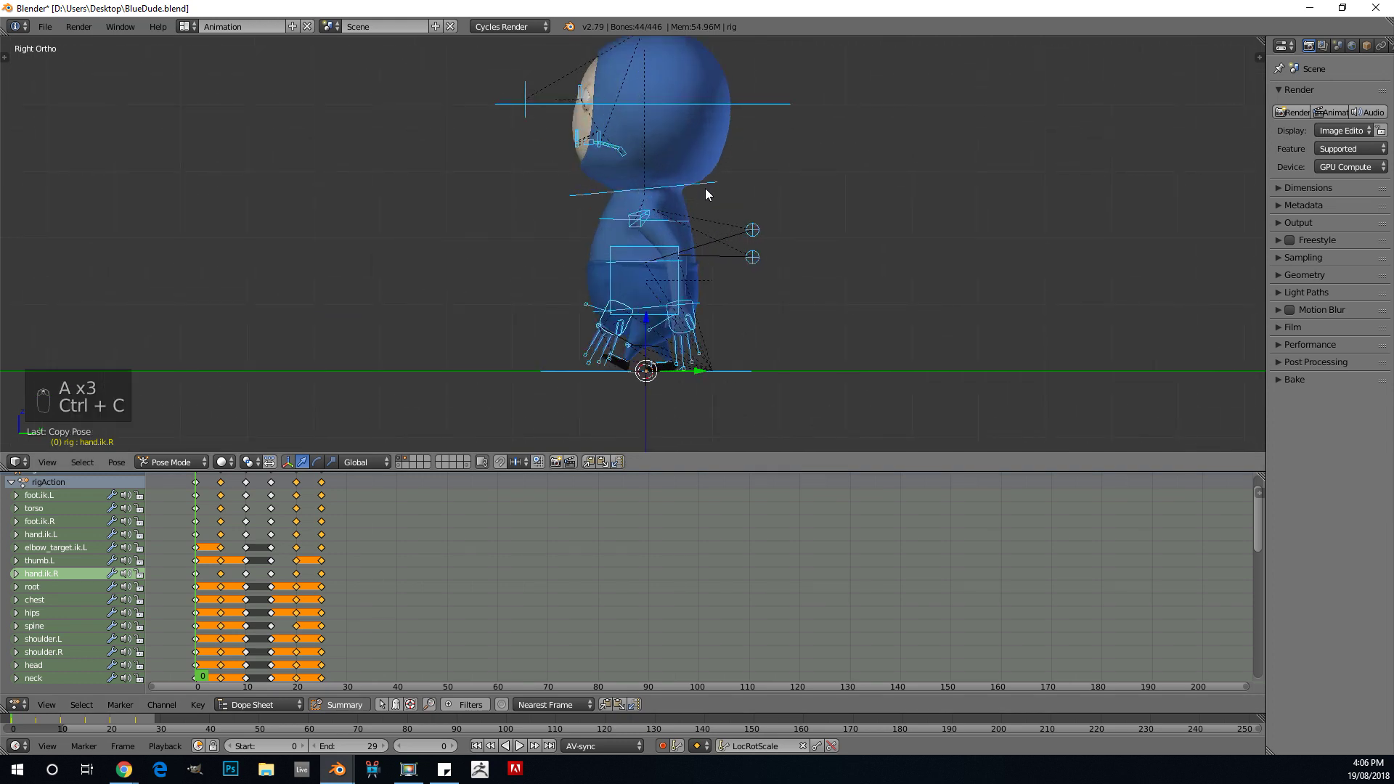
{"action": "left_click", "coordinate": [346, 587]}
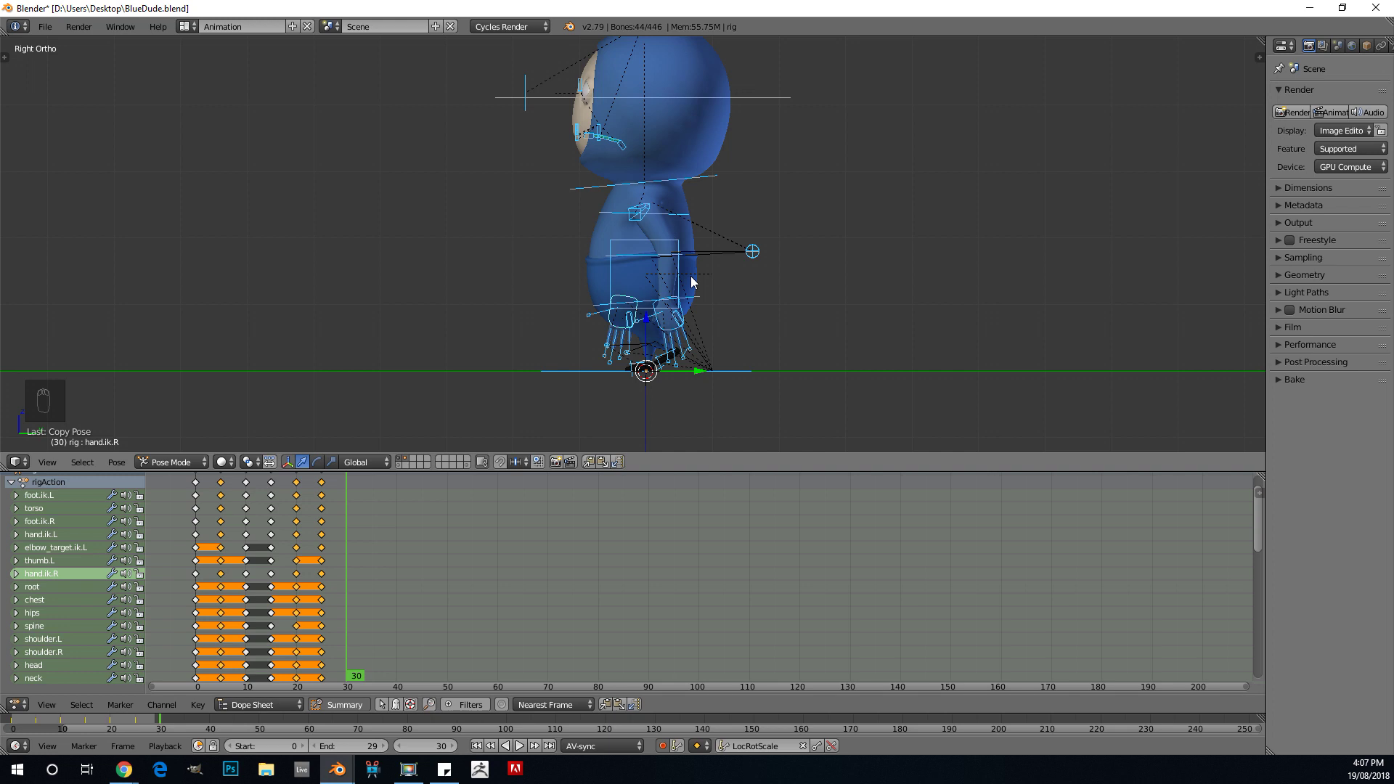
{"action": "key", "text": "ctrl+v"}
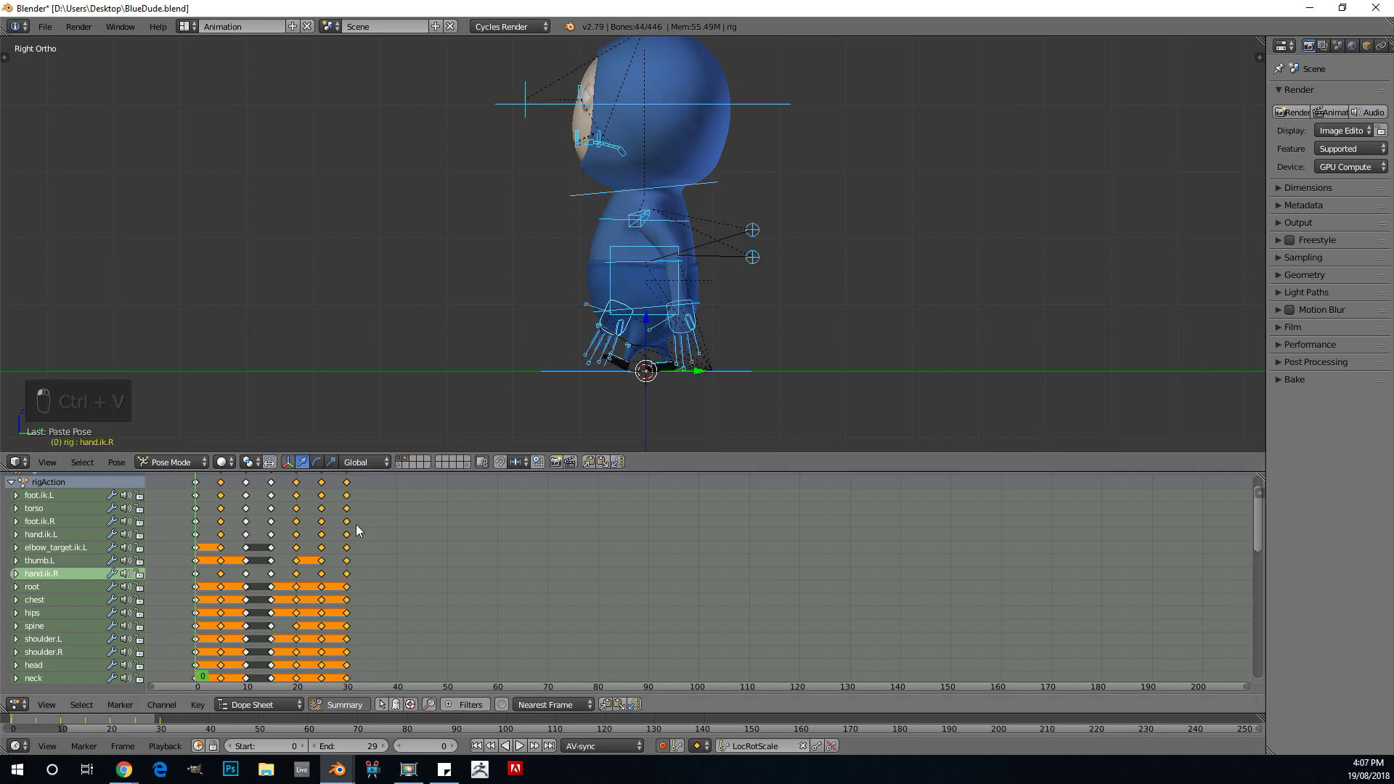
Step: Scrub through the looped keyframes and play back the walk cycle in the right side view to check its motion
{"action": "left_click", "coordinate": [145, 721]}
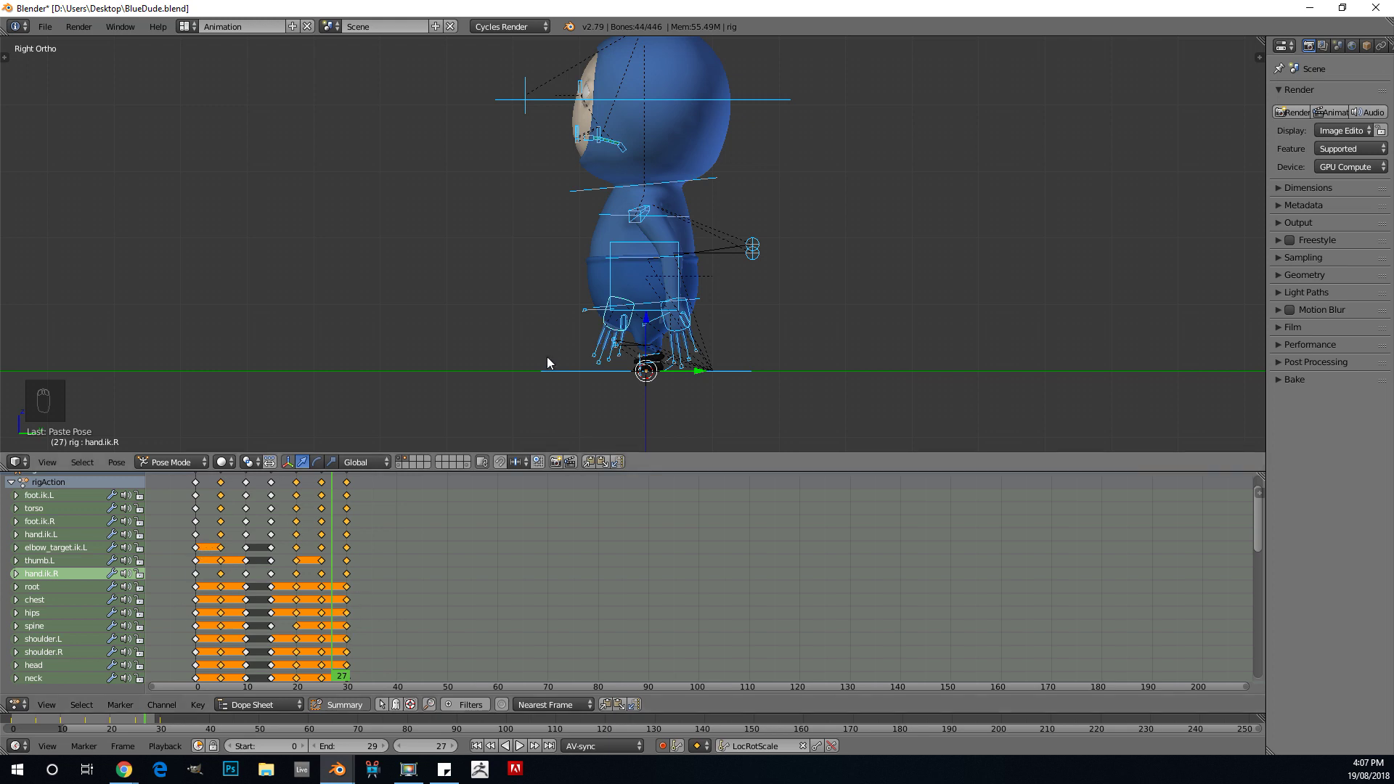
{"action": "left_click", "coordinate": [194, 574]}
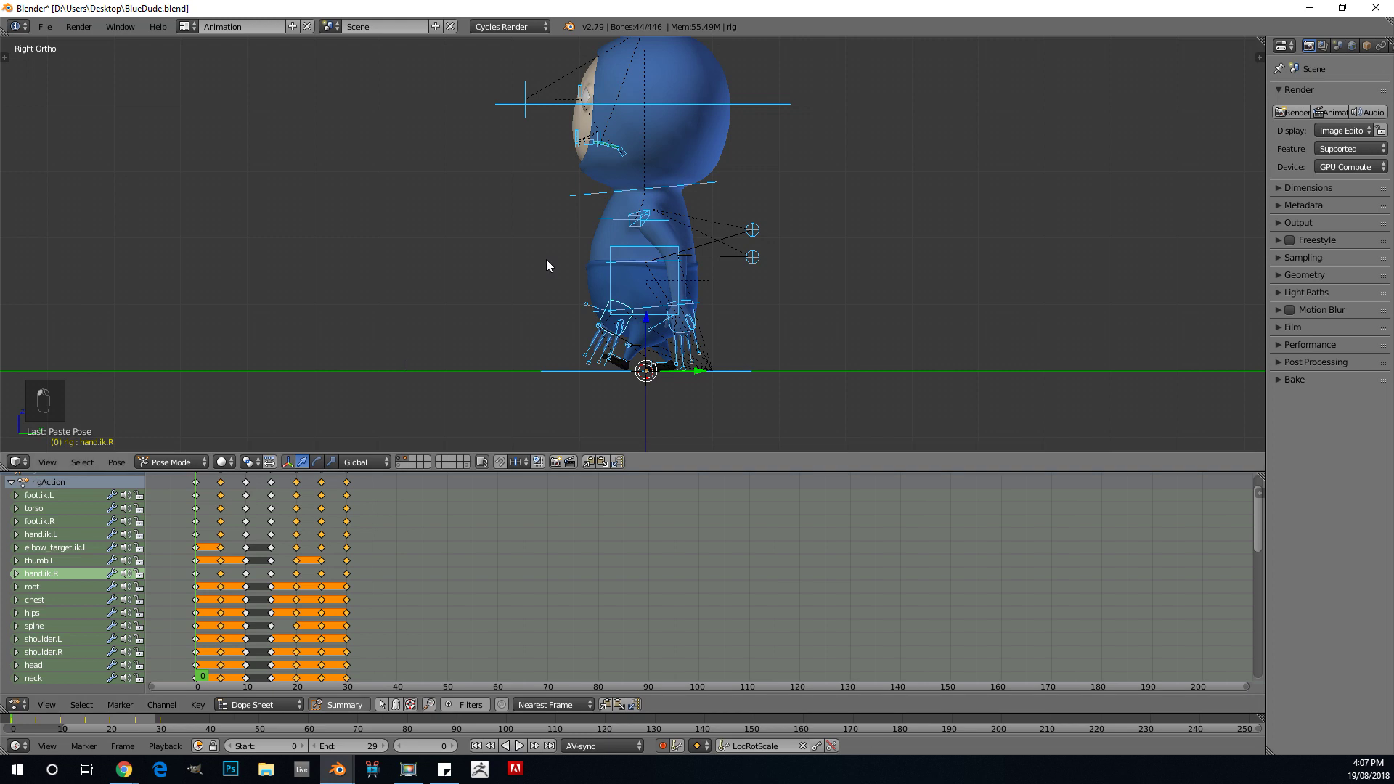
{"action": "scroll", "coordinate": [546, 259], "scroll_direction": "down", "scroll_amount": 3}
{"action": "middle_click_drag", "start_coordinate": [608, 248], "coordinate": [652, 267]}
{"action": "scroll", "coordinate": [735, 252], "scroll_direction": "up", "scroll_amount": 2}
{"action": "scroll", "coordinate": [719, 271], "scroll_direction": "up", "scroll_amount": 2}
{"action": "key", "text": "KP_3"}
{"action": "key", "text": "alt+a"}
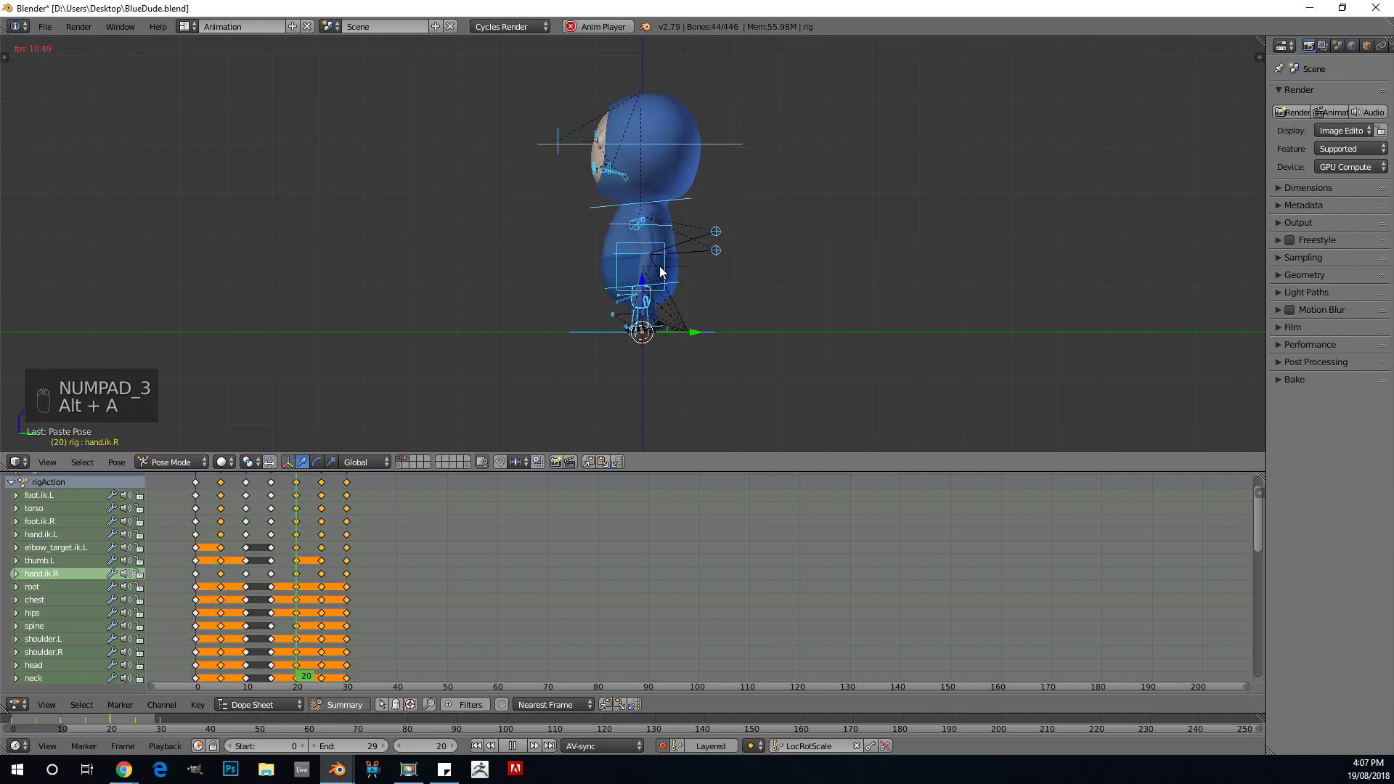
{"action": "key", "text": "Escape"}
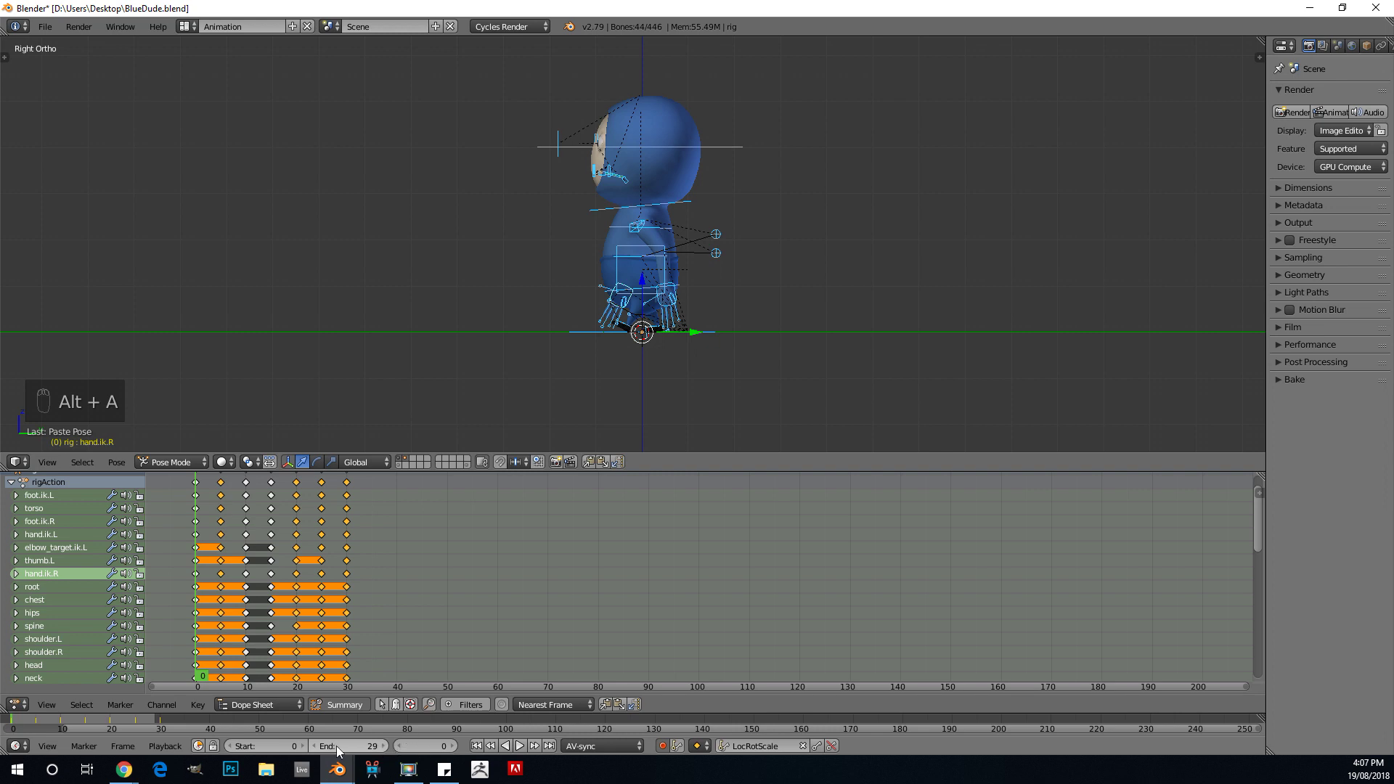
Step: Try an end frame of 30 during playback, deselect all bones, and set the end frame back to 29
{"action": "left_click", "coordinate": [383, 746]}
{"action": "left_click", "coordinate": [384, 746]}
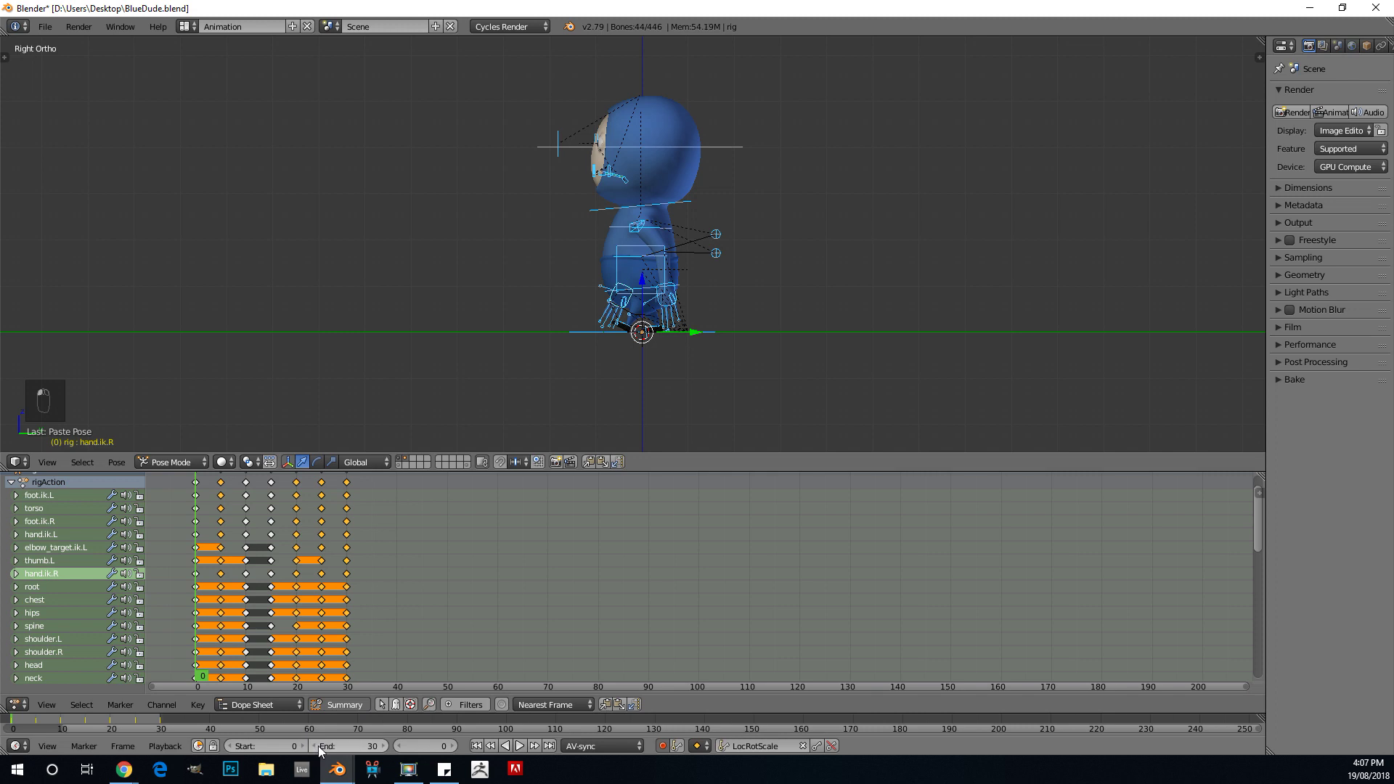
{"action": "key", "text": "alt+a"}
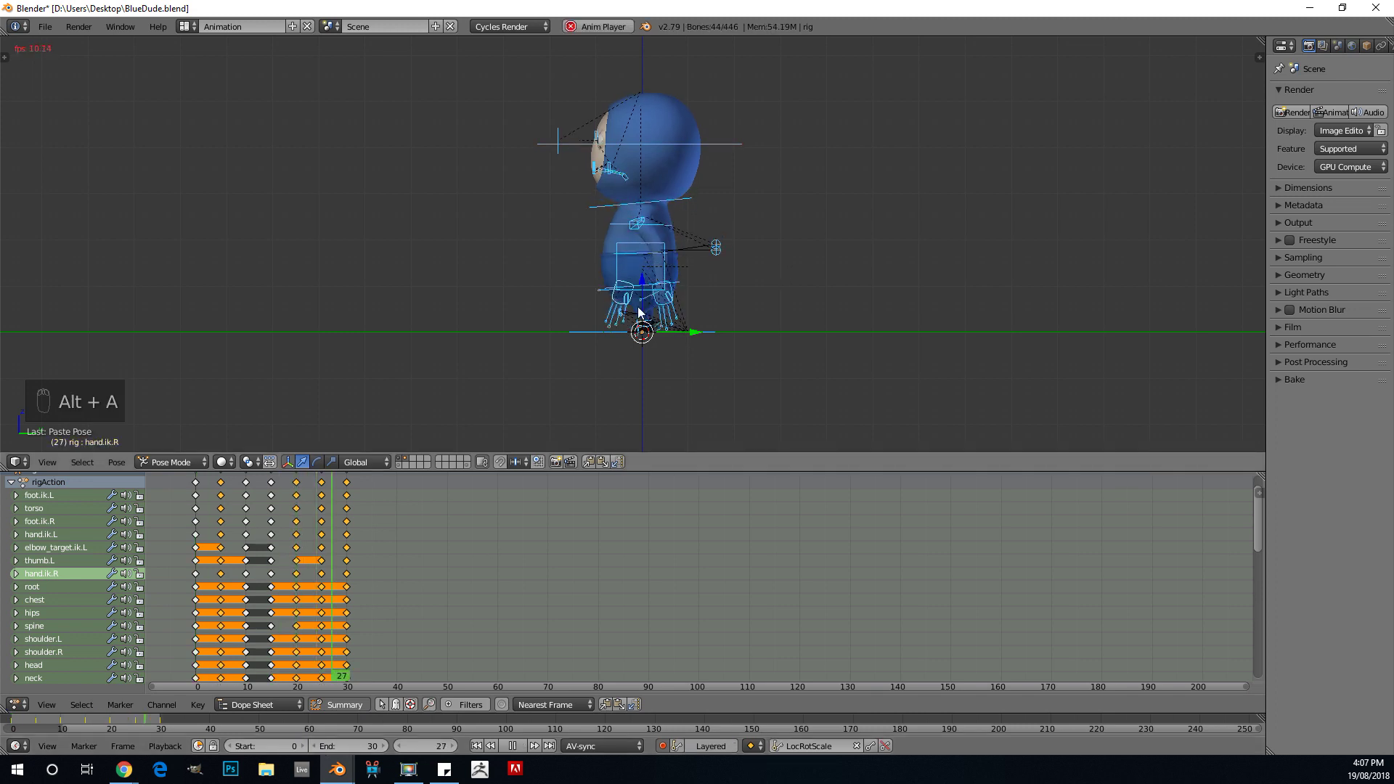
{"action": "key", "text": "a"}
{"action": "key", "text": "alt+a"}
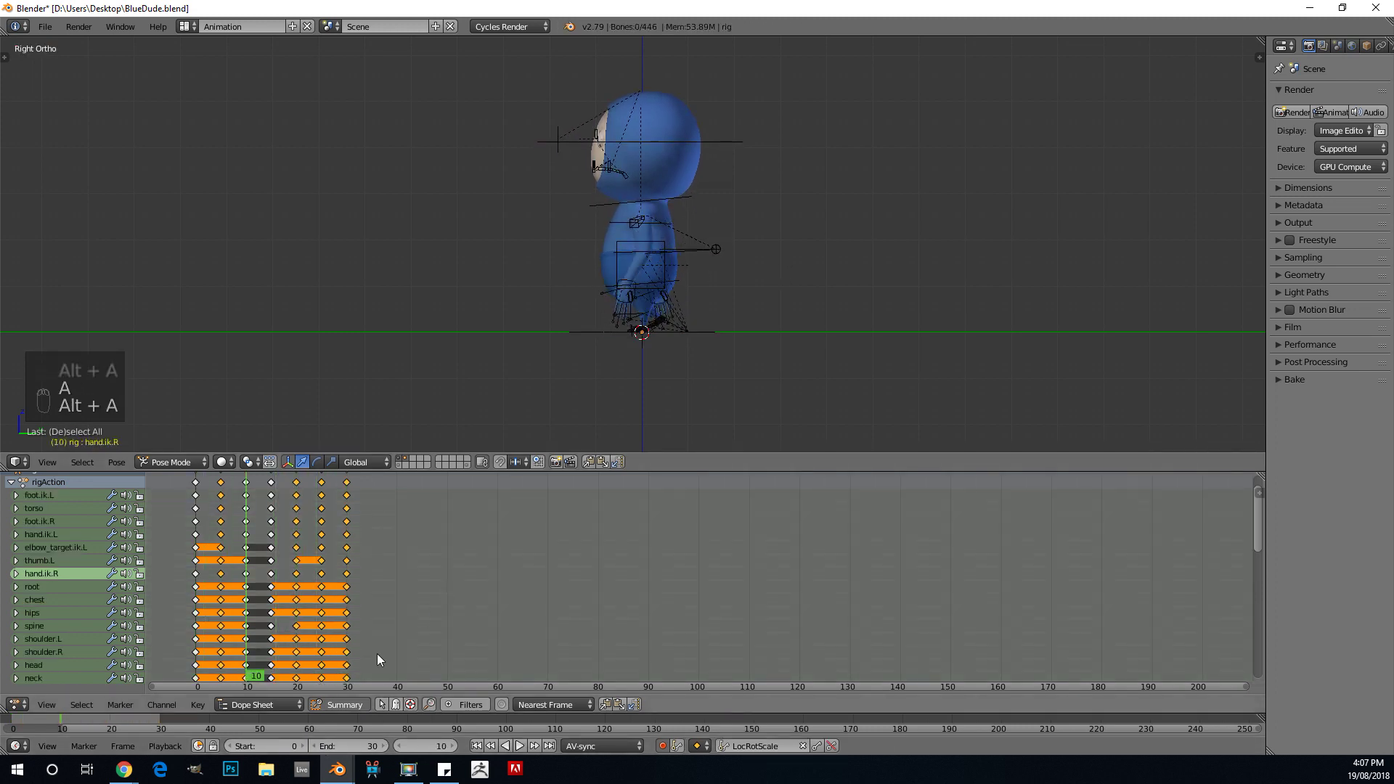
{"action": "left_click", "coordinate": [313, 746]}
Step: Select the Dude mesh, widen the properties editor, and turn off the Subsurf modifier's viewport display
{"action": "scroll", "coordinate": [689, 310], "scroll_direction": "up", "scroll_amount": 2}
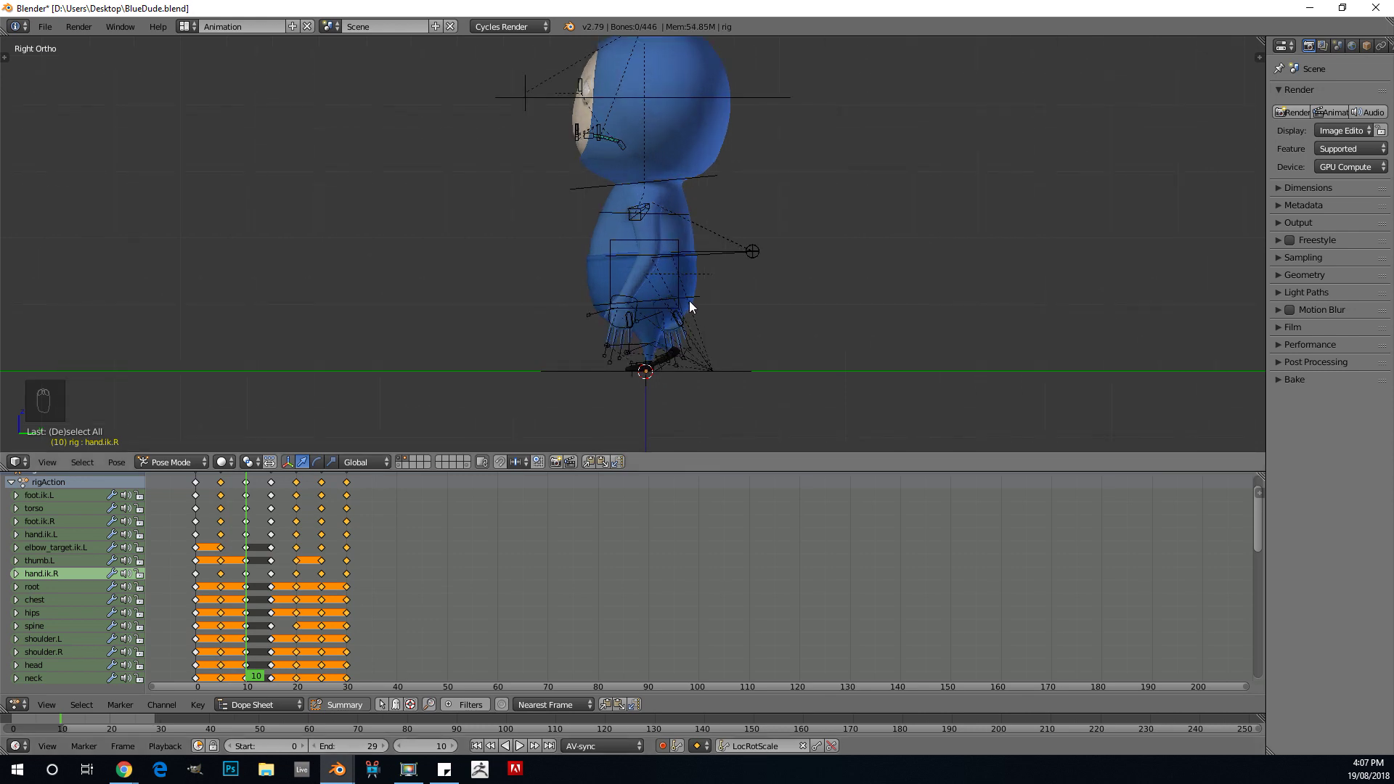
{"action": "middle_click_drag", "start_coordinate": [629, 250], "coordinate": [716, 220]}
{"action": "key", "text": "KP_3"}
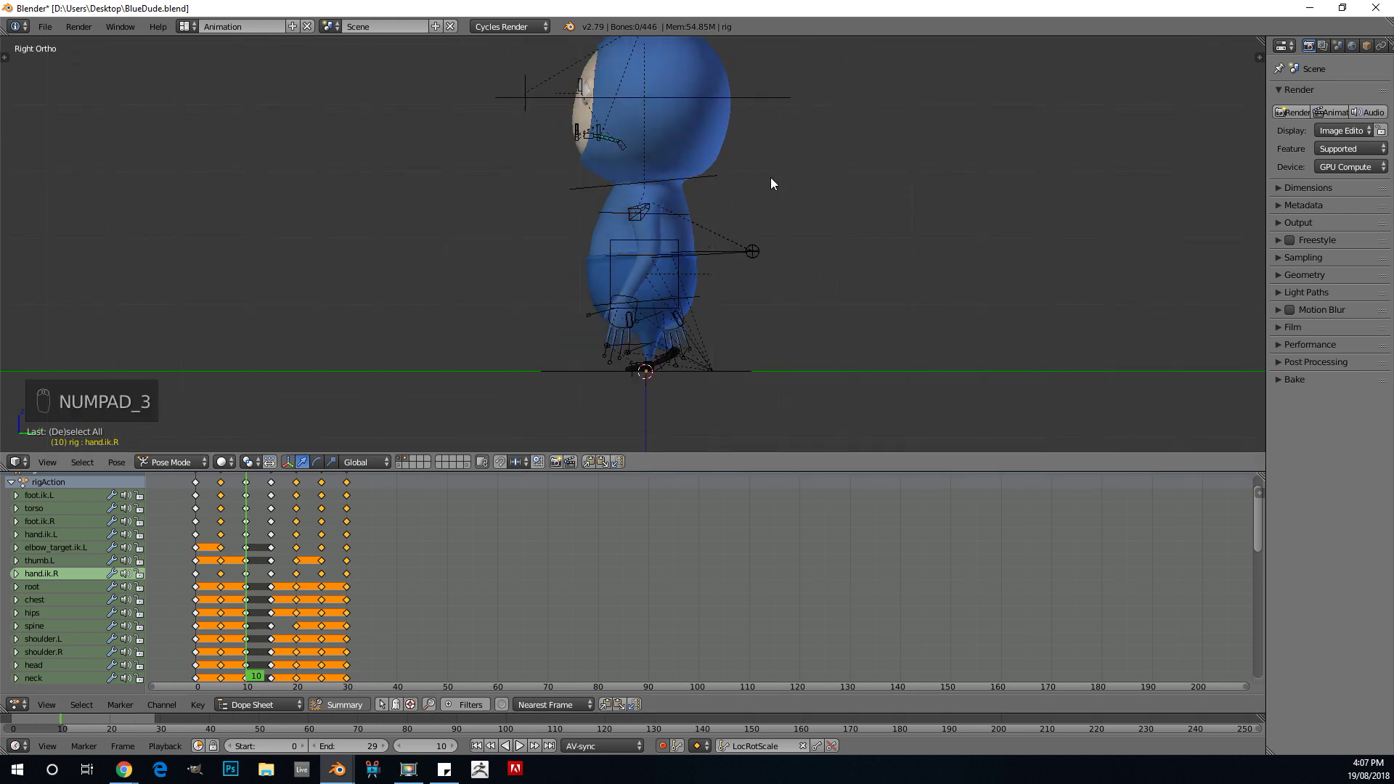
{"action": "right_click", "coordinate": [715, 111]}
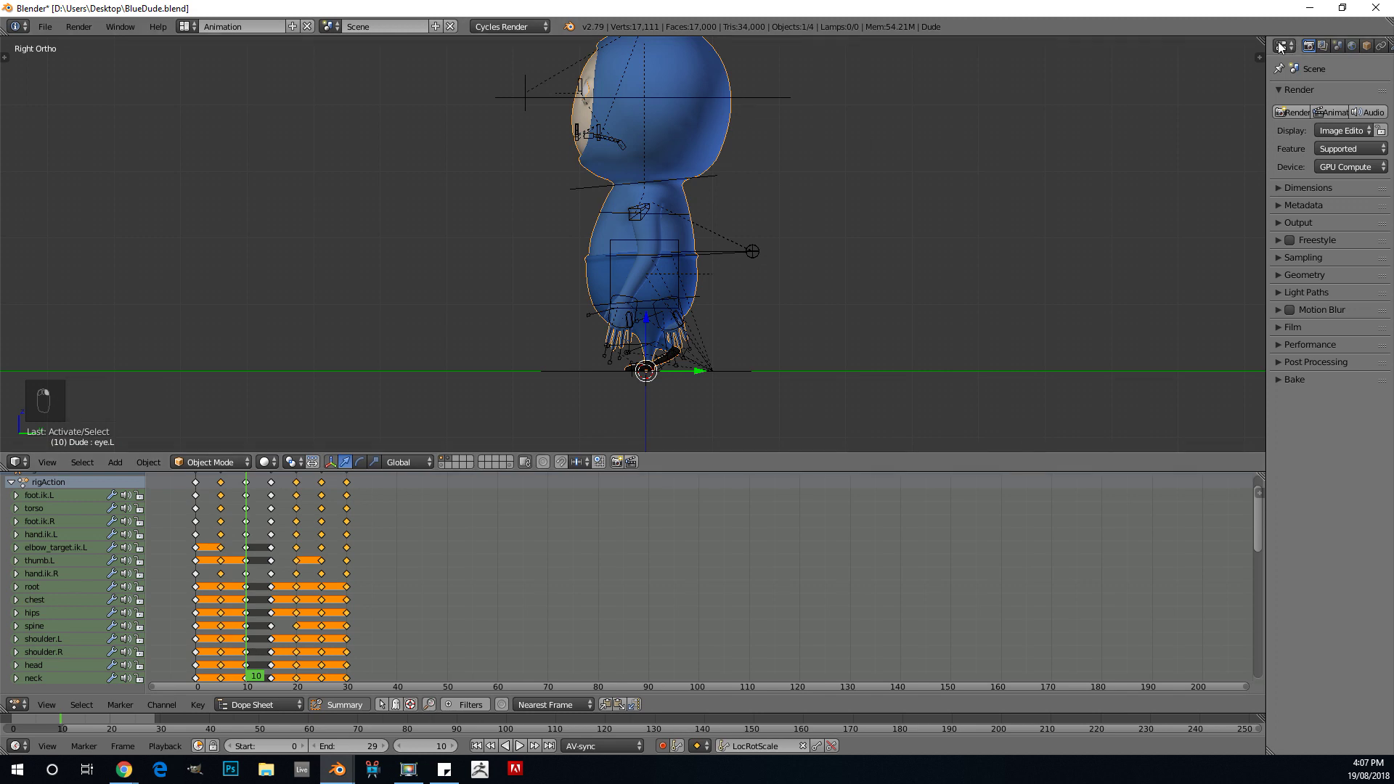
{"action": "left_click_drag", "start_coordinate": [1267, 87], "coordinate": [1162, 87]}
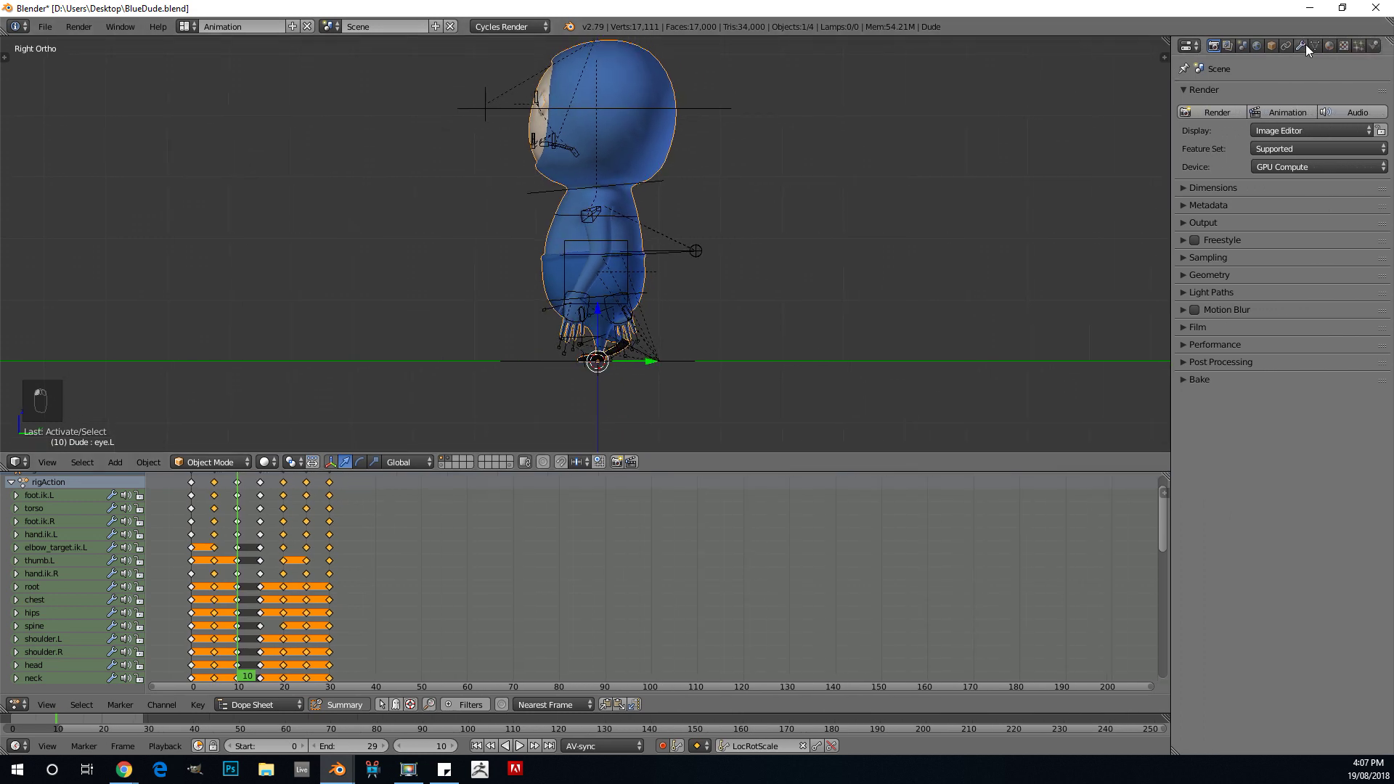
{"action": "left_click", "coordinate": [1301, 45]}
{"action": "left_click", "coordinate": [1278, 140]}
Step: Deselect everything and play back the walk cycle in the right side view to examine the head's movement
{"action": "middle_click_drag", "start_coordinate": [1075, 134], "coordinate": [761, 199]}
{"action": "key", "text": "KP_3"}
{"action": "key", "text": "a"}
{"action": "key", "text": "a"}
{"action": "key", "text": "alt+a"}
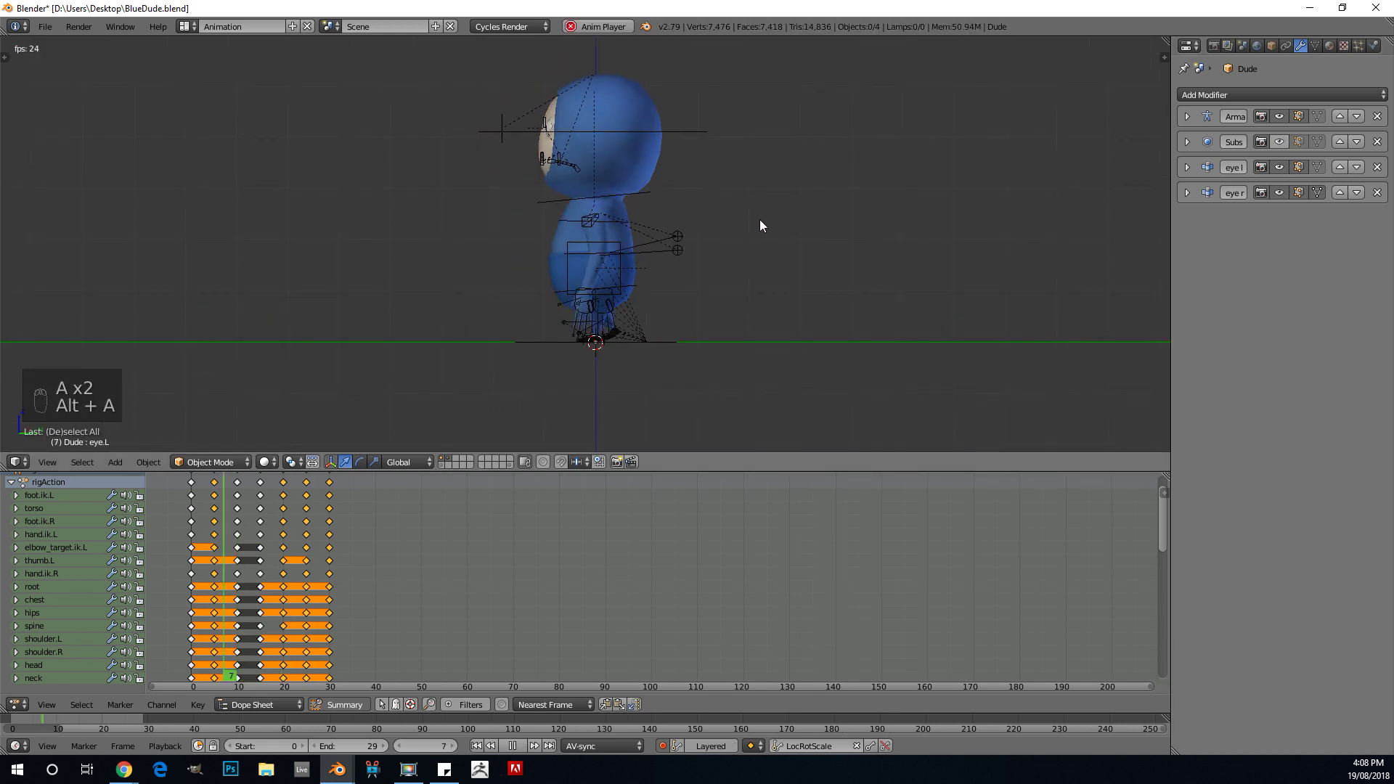
{"action": "scroll", "coordinate": [760, 219], "scroll_direction": "up", "scroll_amount": 2}
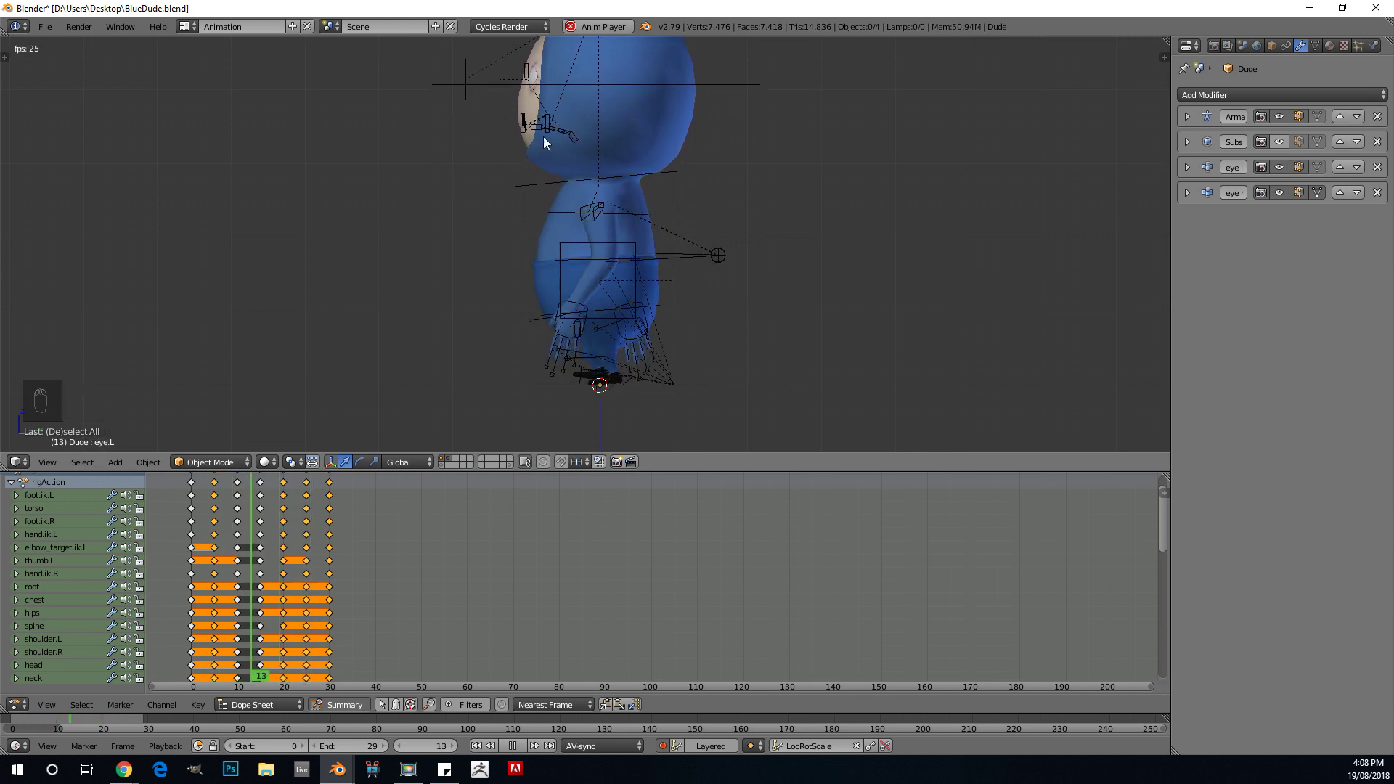
{"action": "key", "text": "alt+a"}
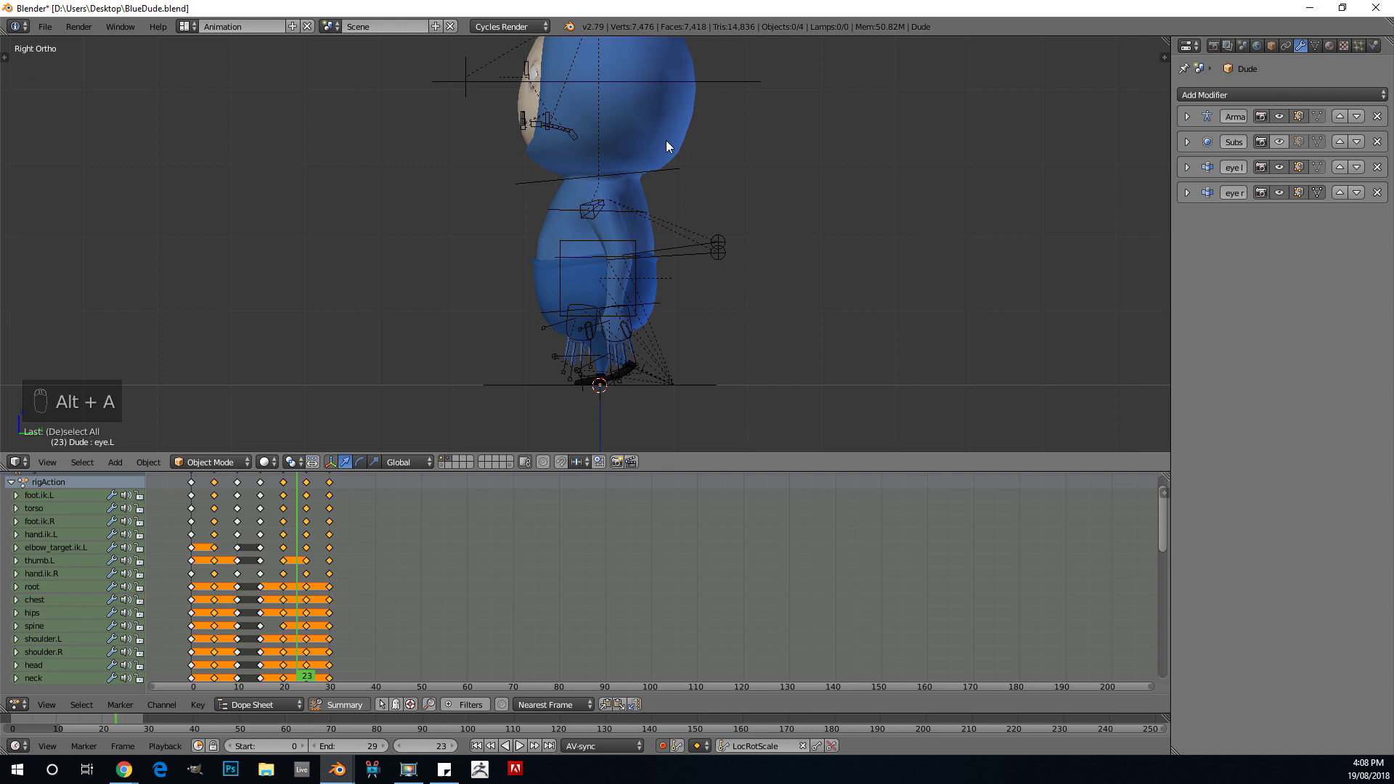
{"action": "middle_click_drag", "start_coordinate": [604, 191], "coordinate": [564, 251], "text": "shift"}
{"action": "scroll", "coordinate": [564, 245], "scroll_direction": "up", "scroll_amount": 1}
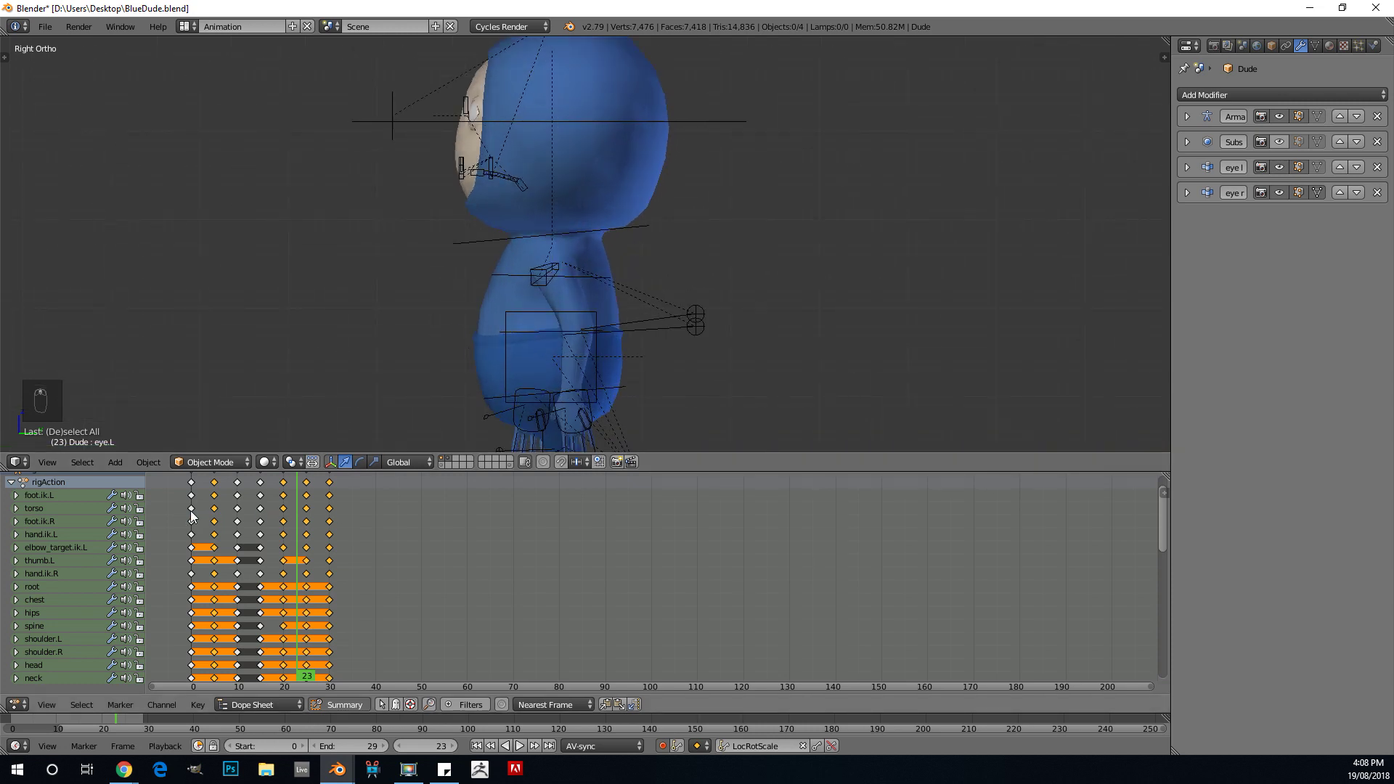
{"action": "scroll", "coordinate": [346, 404], "scroll_direction": "down", "scroll_amount": 2}
{"action": "key", "text": "alt+a"}
{"action": "key", "text": "alt+a"}
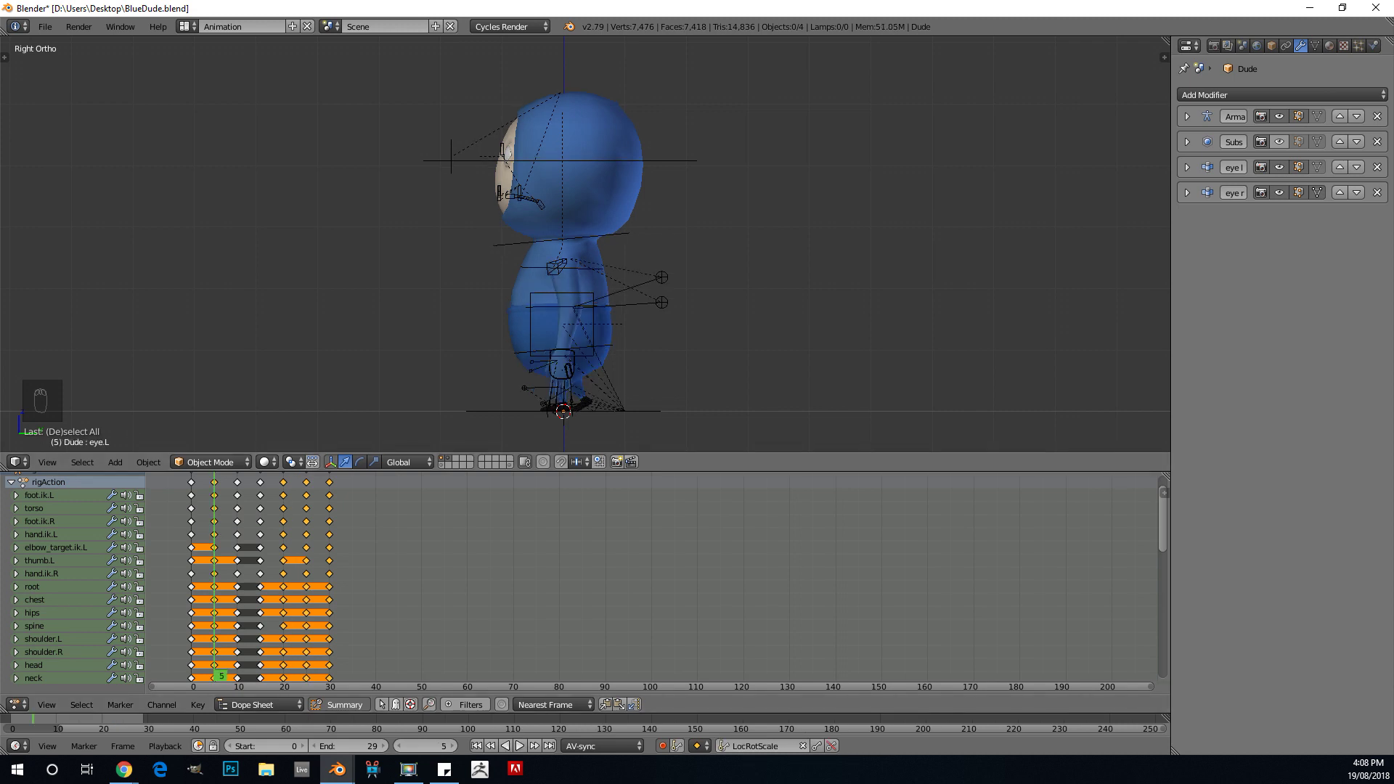
Step: Select the head bone and rotate it slightly in the side view at frames 5 and 0
{"action": "scroll", "coordinate": [731, 66], "scroll_direction": "up", "scroll_amount": 1}
{"action": "right_click", "coordinate": [694, 142]}
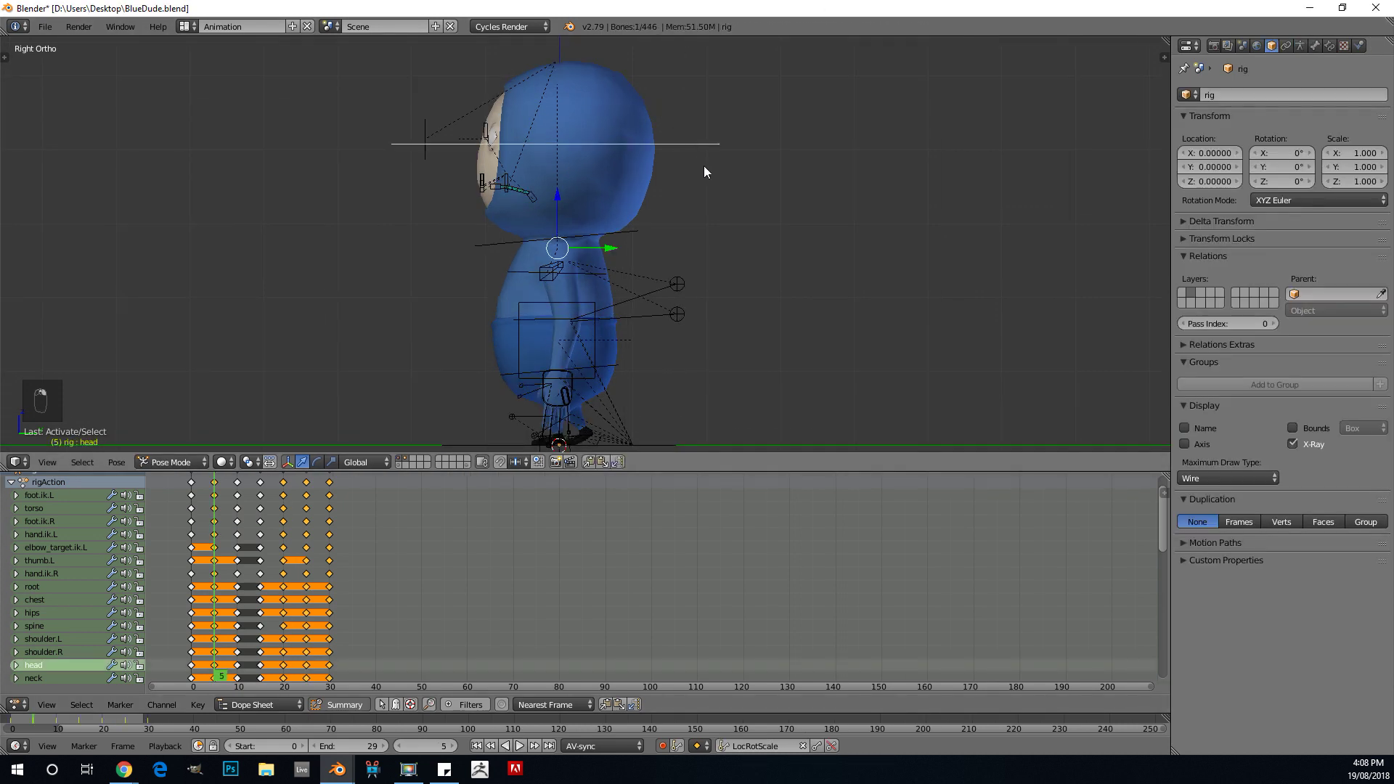
{"action": "middle_click_drag", "start_coordinate": [704, 172], "coordinate": [736, 200], "text": "shift"}
{"action": "key", "text": "r"}
{"action": "left_click", "coordinate": [537, 384]}
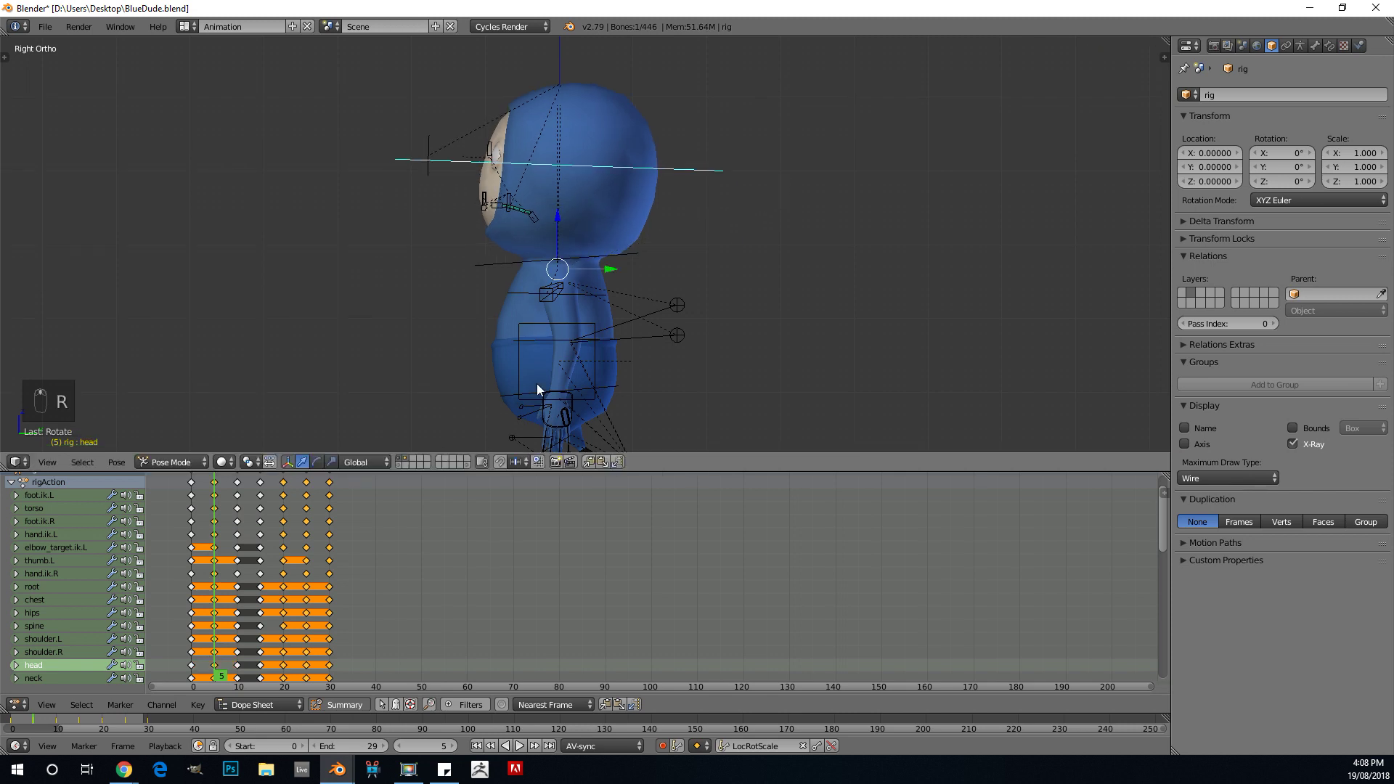
{"action": "left_click", "coordinate": [193, 536]}
{"action": "key", "text": "alt+a"}
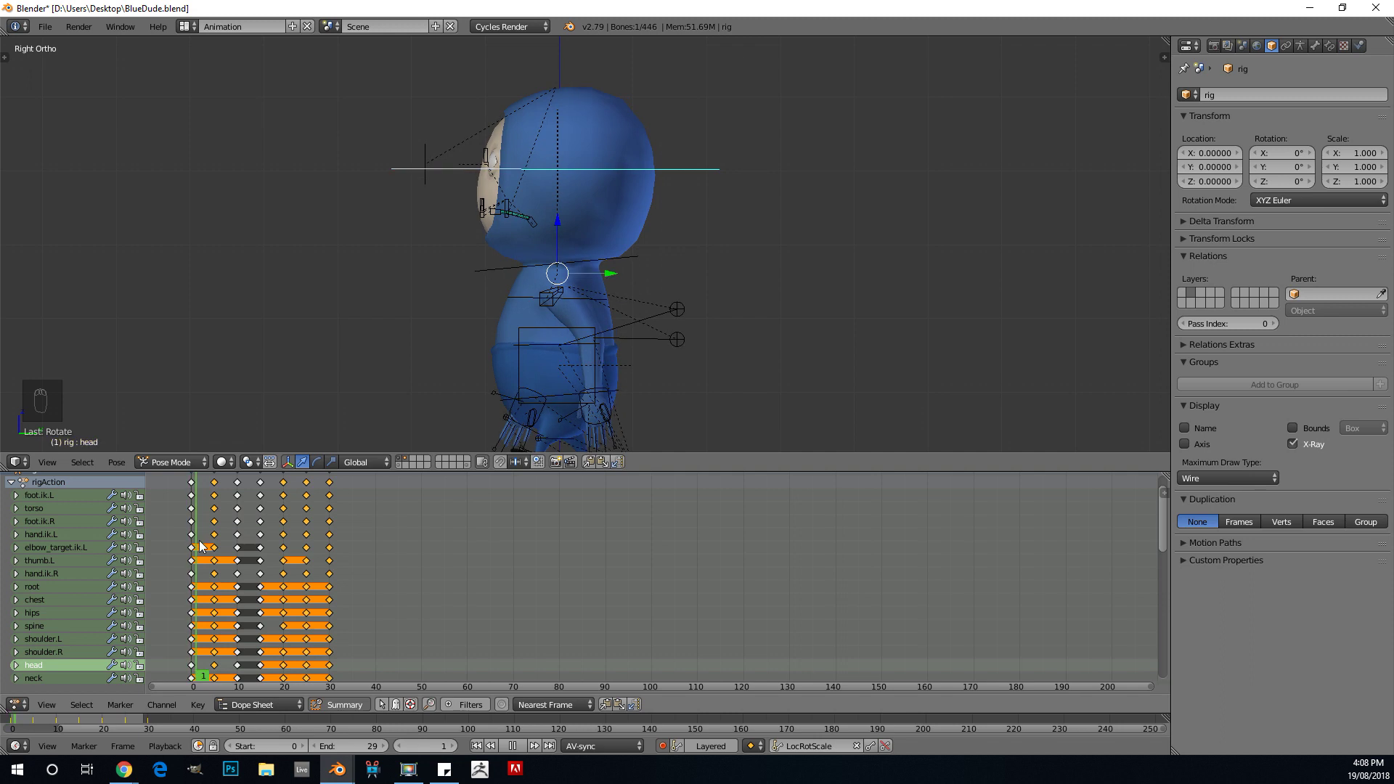
{"action": "key", "text": "alt+a"}
{"action": "key", "text": "r"}
{"action": "left_click", "coordinate": [737, 194]}
Step: Rotate the head bone to tilt the face slightly up at frame 10 and slightly down at frame 15
{"action": "left_click", "coordinate": [238, 520]}
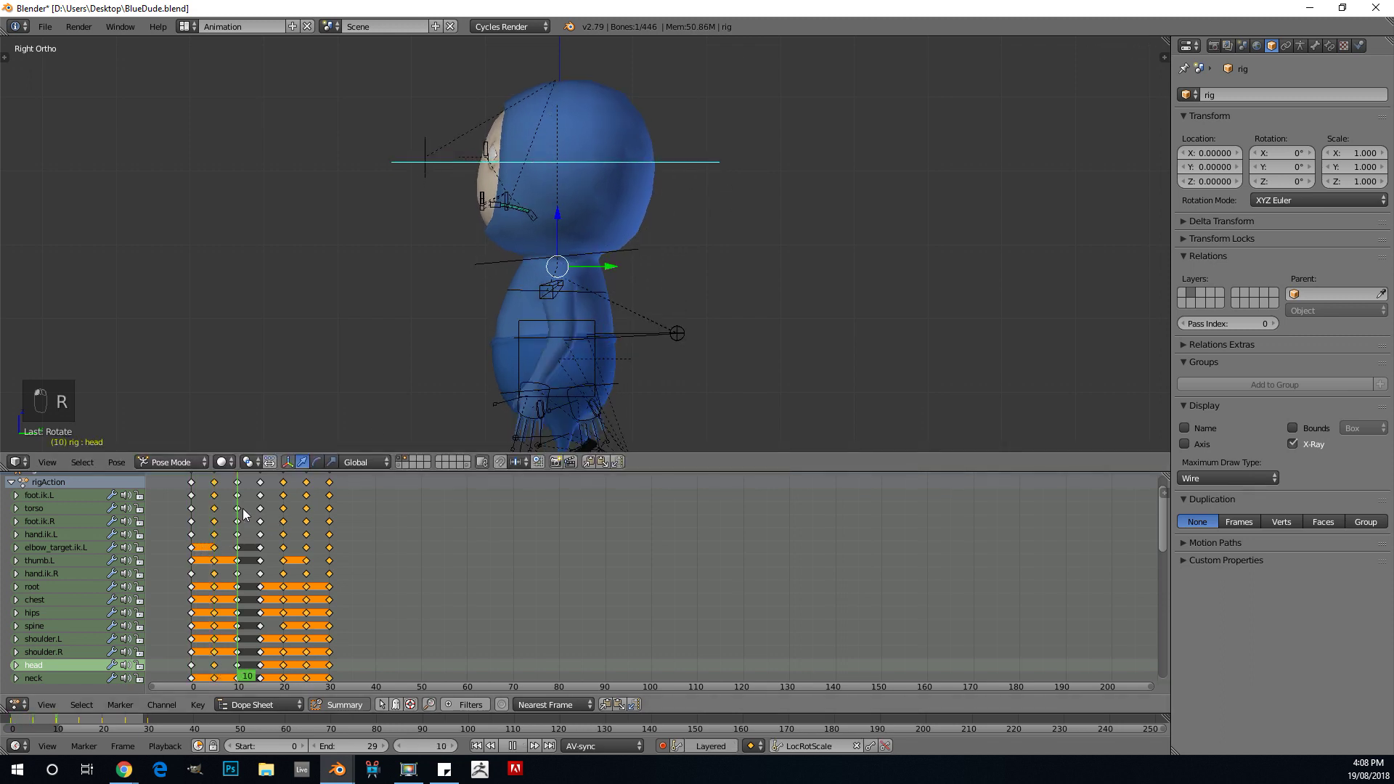
{"action": "key", "text": "r"}
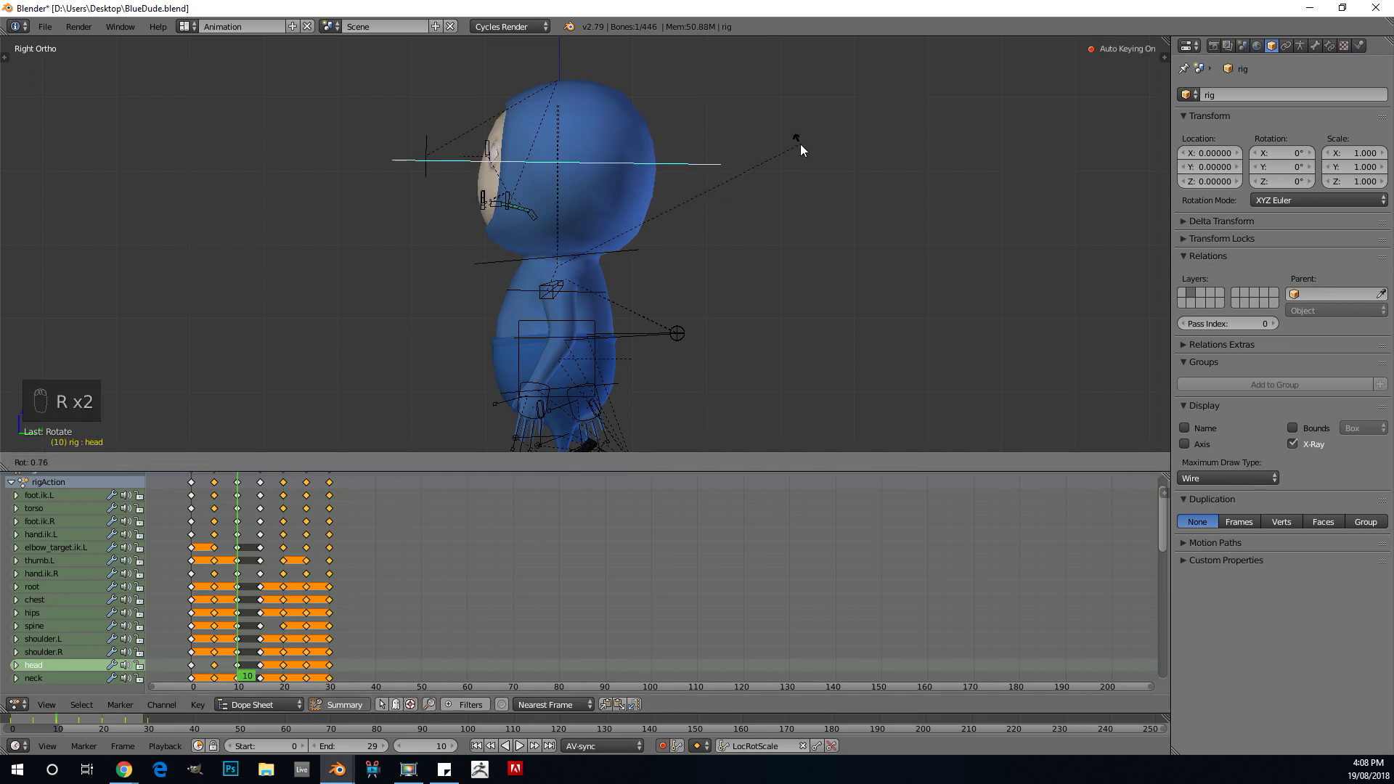
{"action": "left_click", "coordinate": [808, 149]}
{"action": "left_click", "coordinate": [260, 561]}
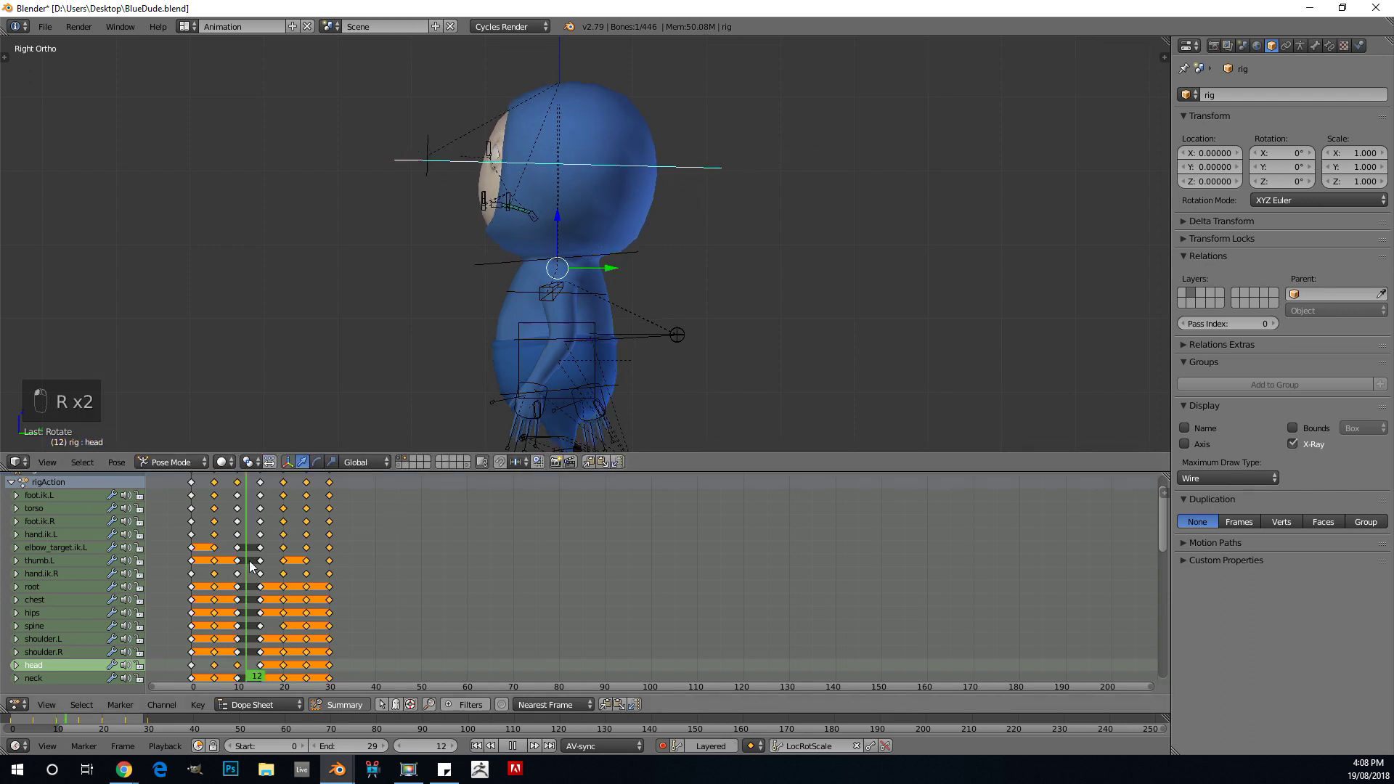
{"action": "key", "text": "r"}
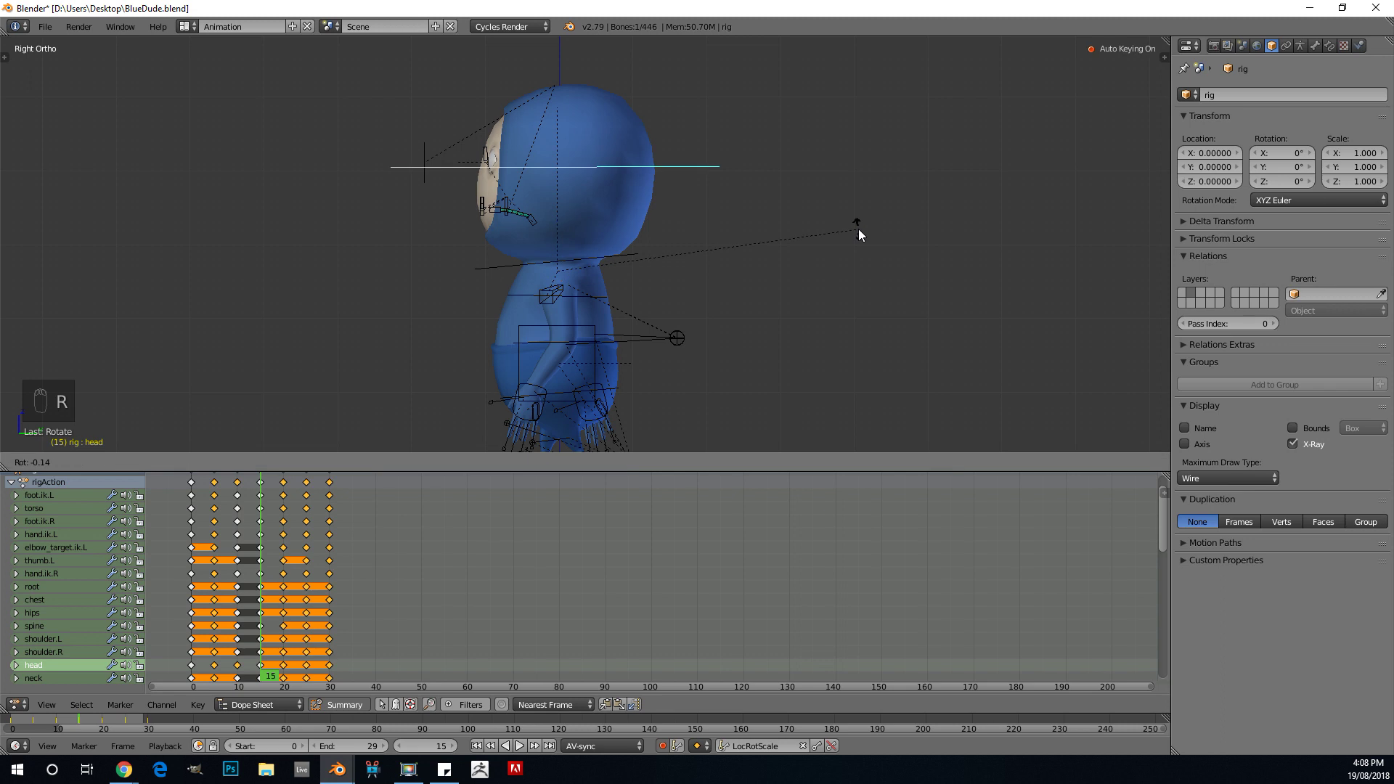
{"action": "left_click", "coordinate": [857, 224]}
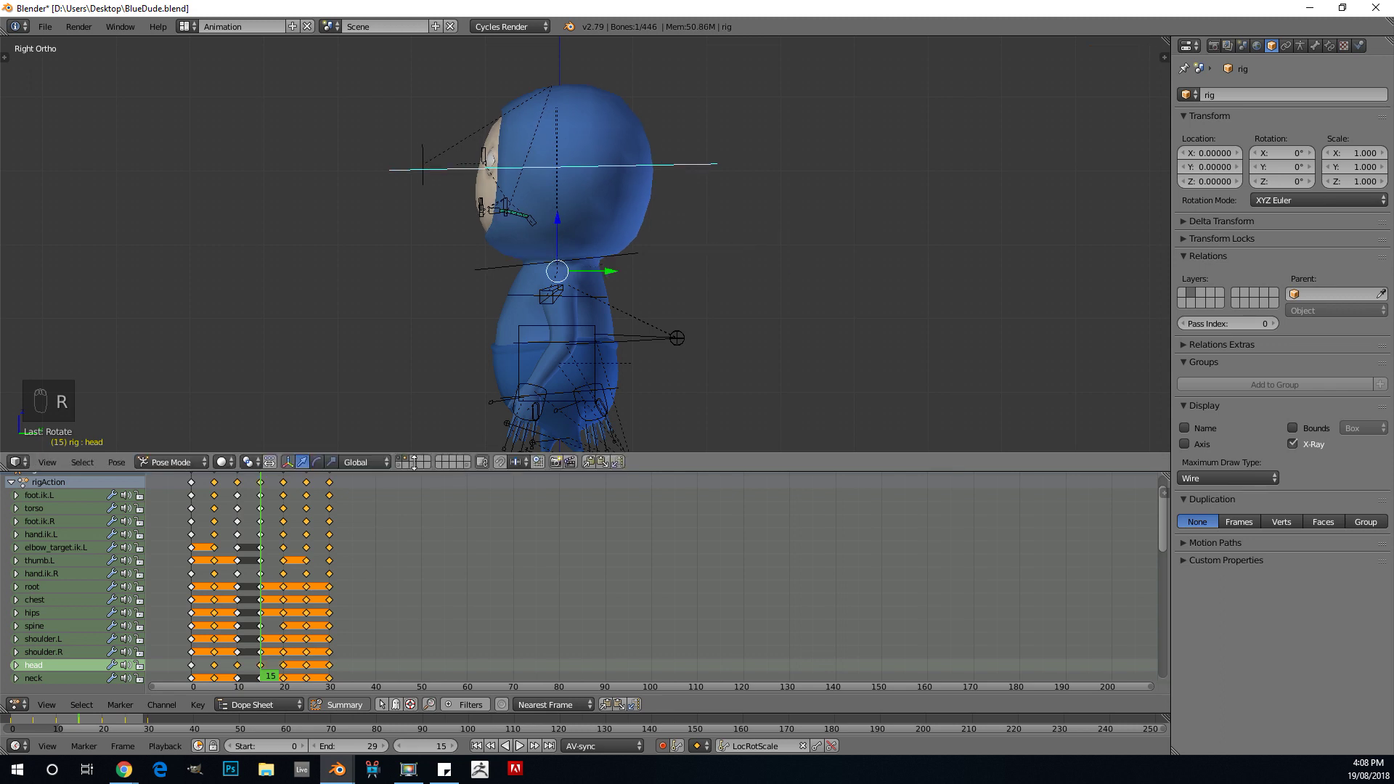
Step: Rotate the head bone about -1.14° at frame 20 and adjust its tilt slightly at frame 25
{"action": "left_click", "coordinate": [284, 521]}
{"action": "key", "text": "r"}
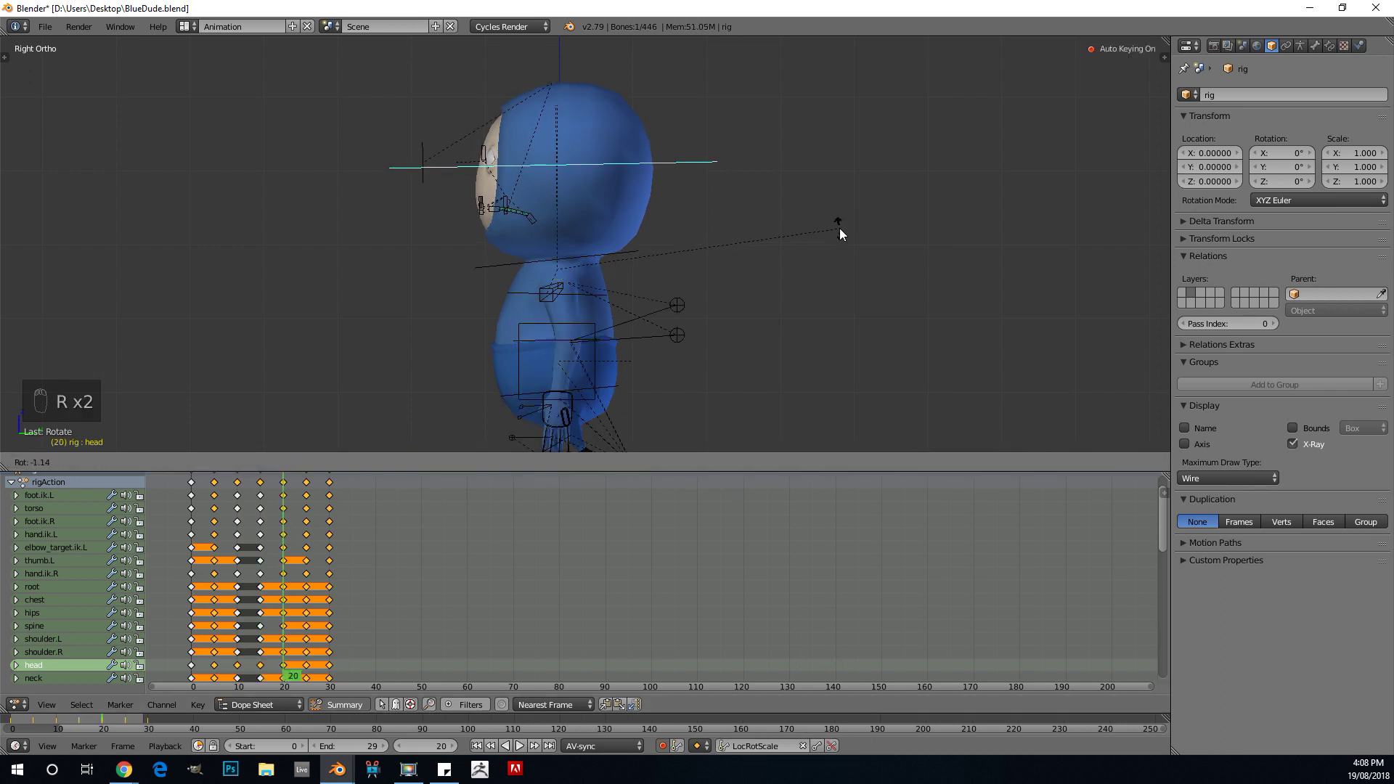
{"action": "left_click", "coordinate": [840, 228]}
{"action": "left_click", "coordinate": [308, 546]}
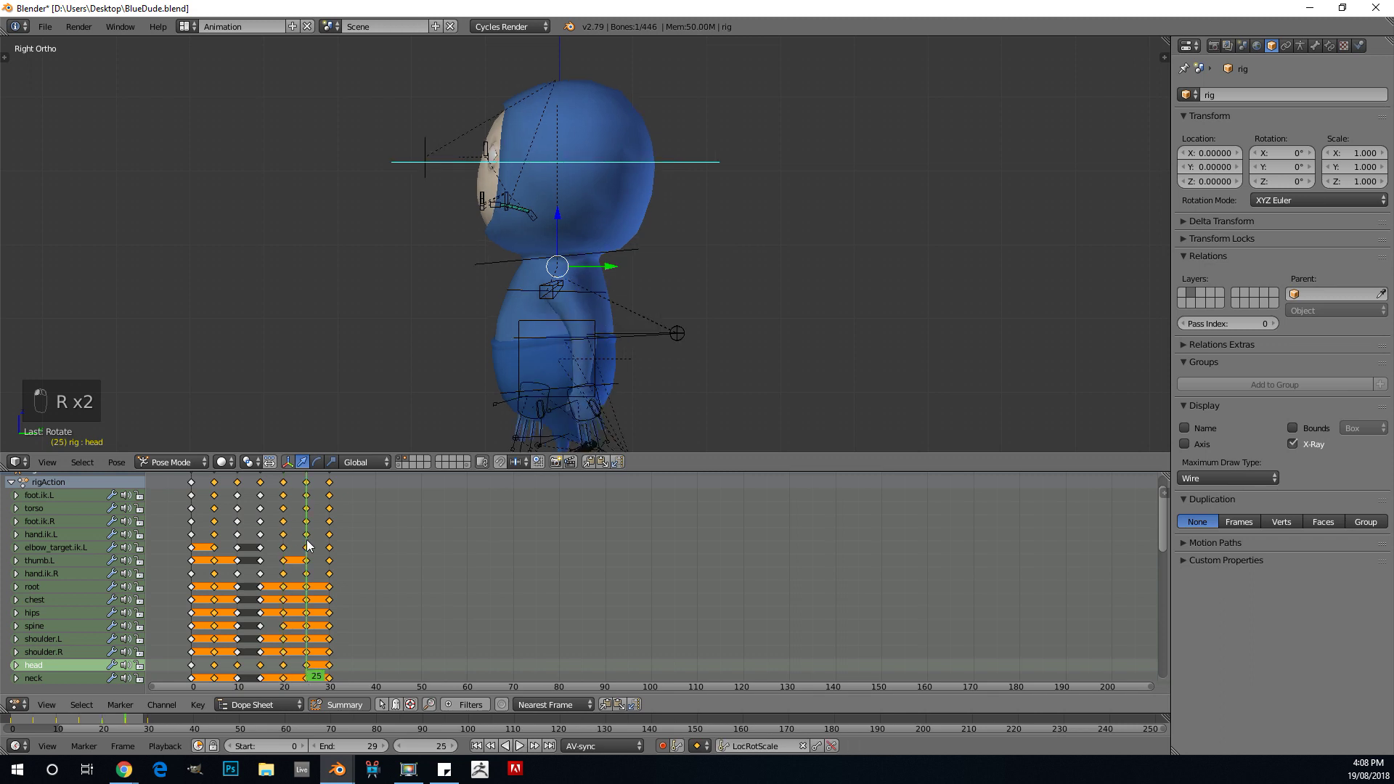
{"action": "key", "text": "r"}
{"action": "left_click", "coordinate": [903, 247]}
Step: Check the head motion in playback from an orbited view and fine-tune the head bone's rotation at frame 25
{"action": "key", "text": "alt+a"}
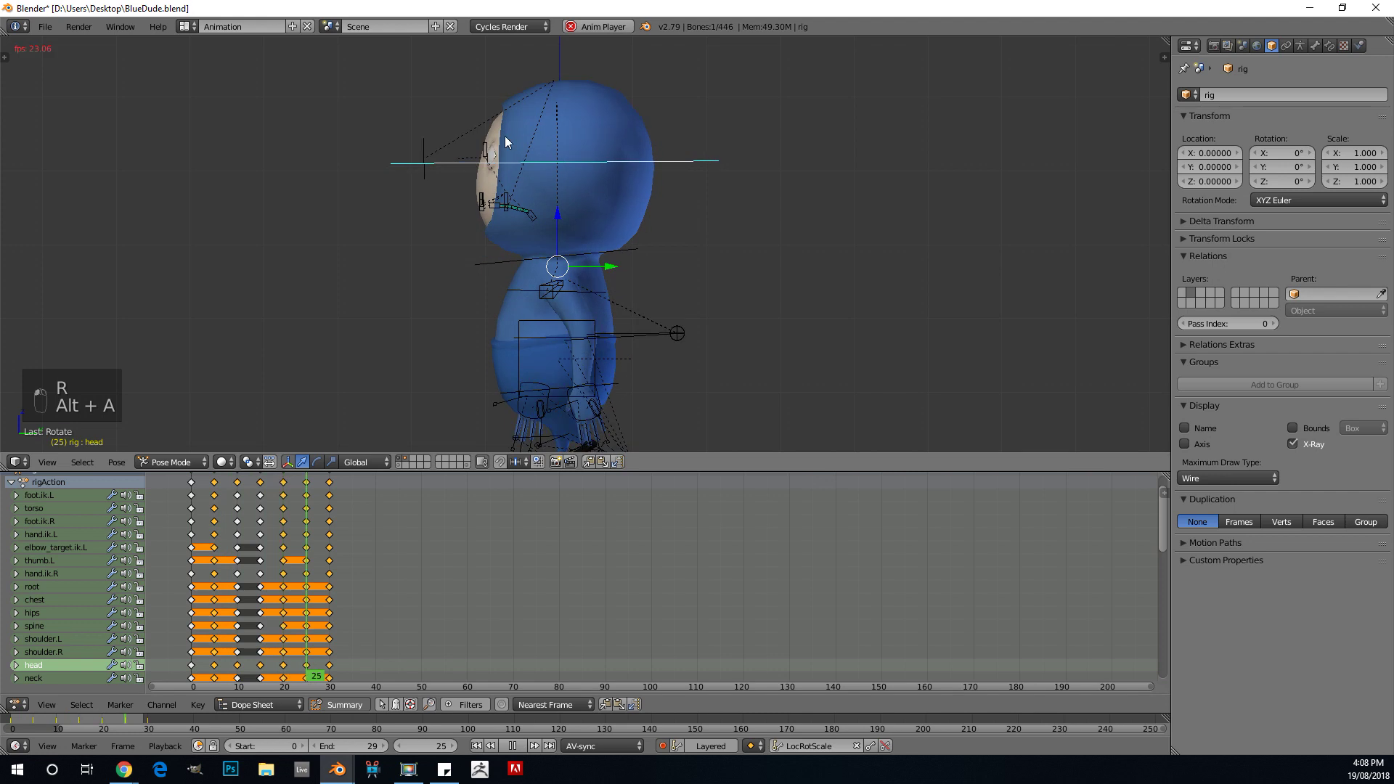
{"action": "middle_click_drag", "start_coordinate": [528, 205], "coordinate": [671, 237]}
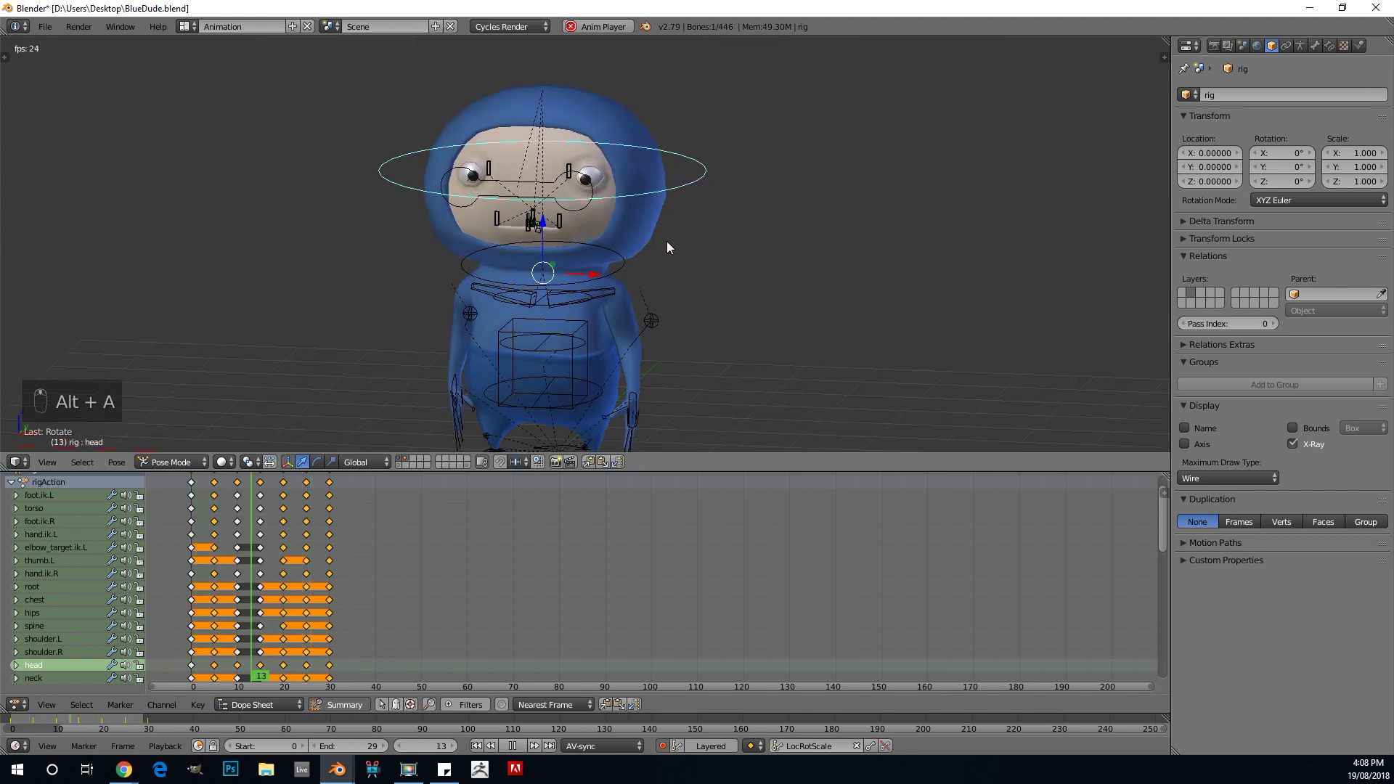
{"action": "key", "text": "alt+a"}
{"action": "key", "text": "KP_3"}
{"action": "left_click", "coordinate": [308, 547]}
{"action": "left_click_drag", "start_coordinate": [308, 546], "coordinate": [304, 547]}
{"action": "key", "text": "r"}
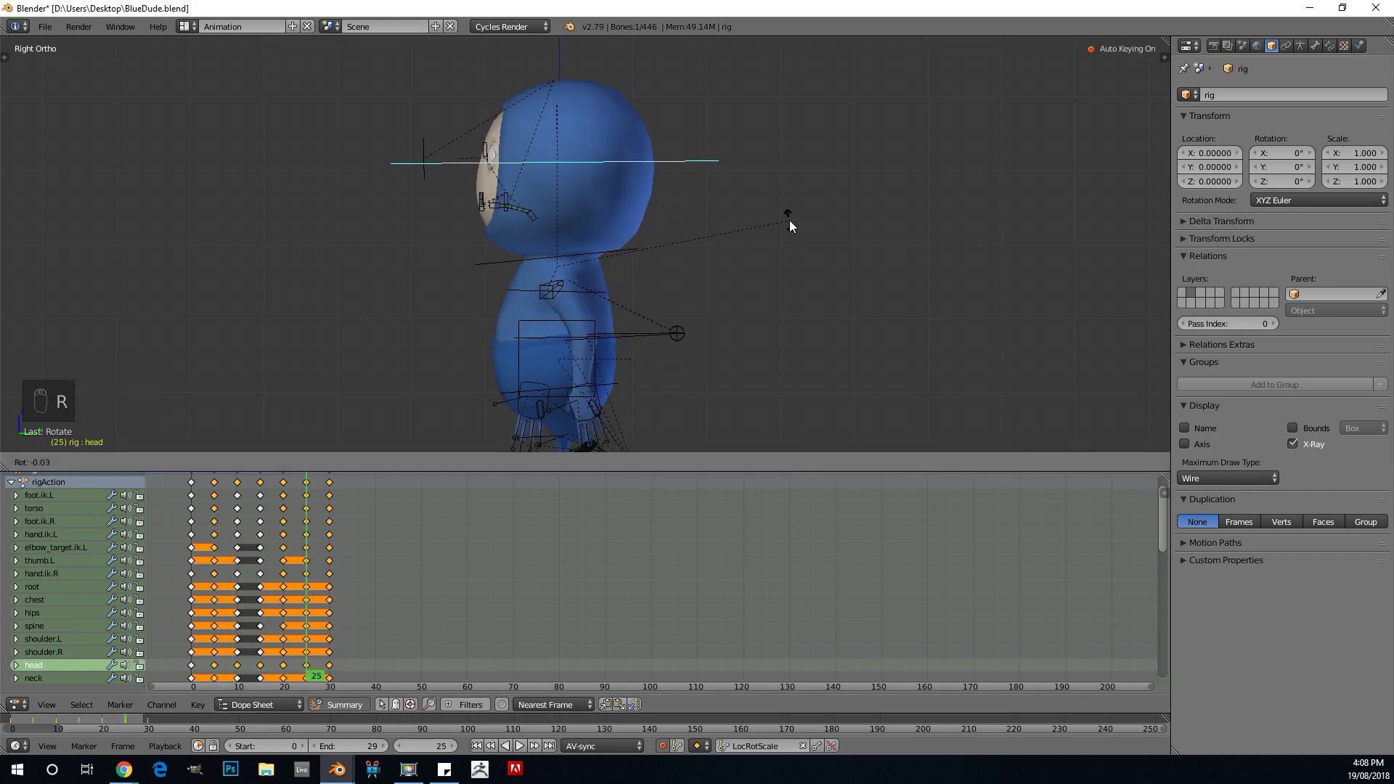
{"action": "left_click", "coordinate": [789, 216]}
Step: Play the walk cycle and check the head motion in the side and front views
{"action": "key", "text": "alt+a"}
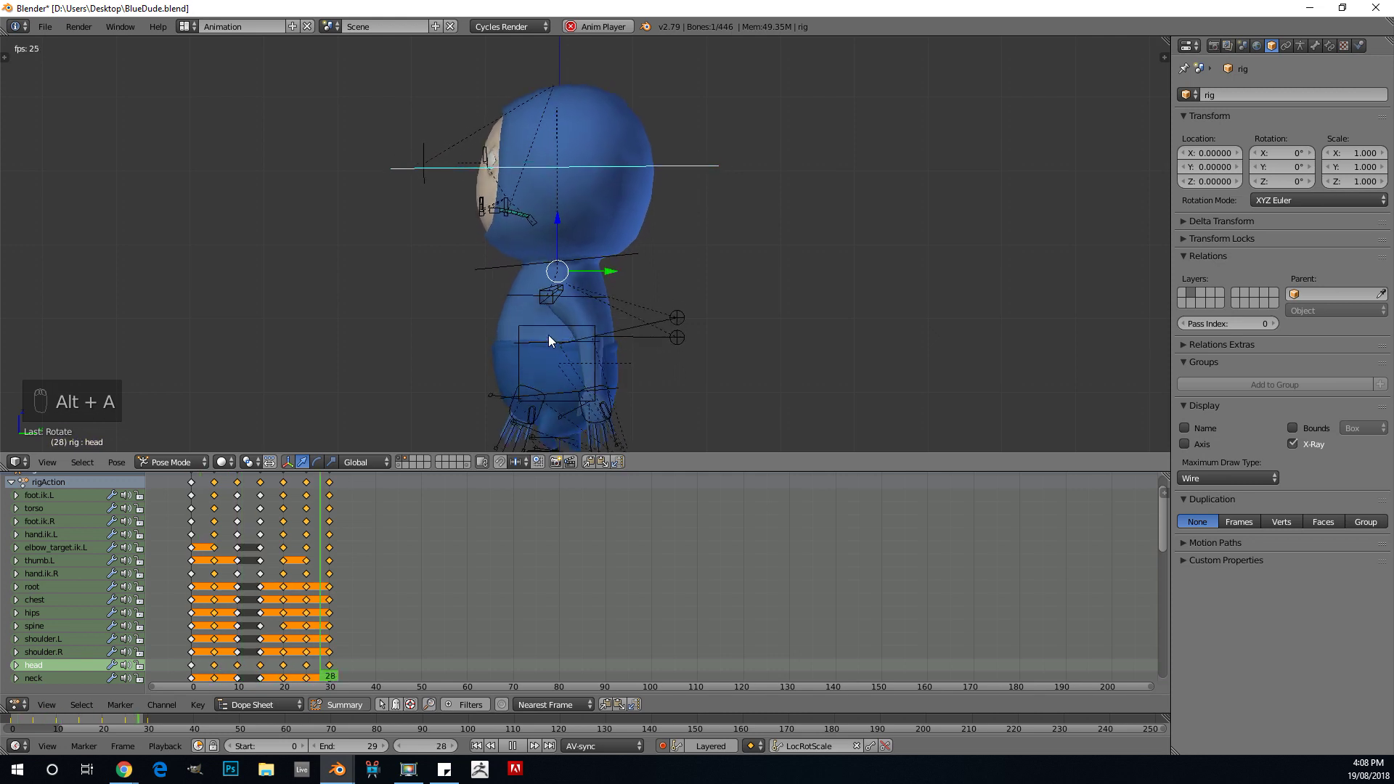
{"action": "key", "text": "KP_1"}
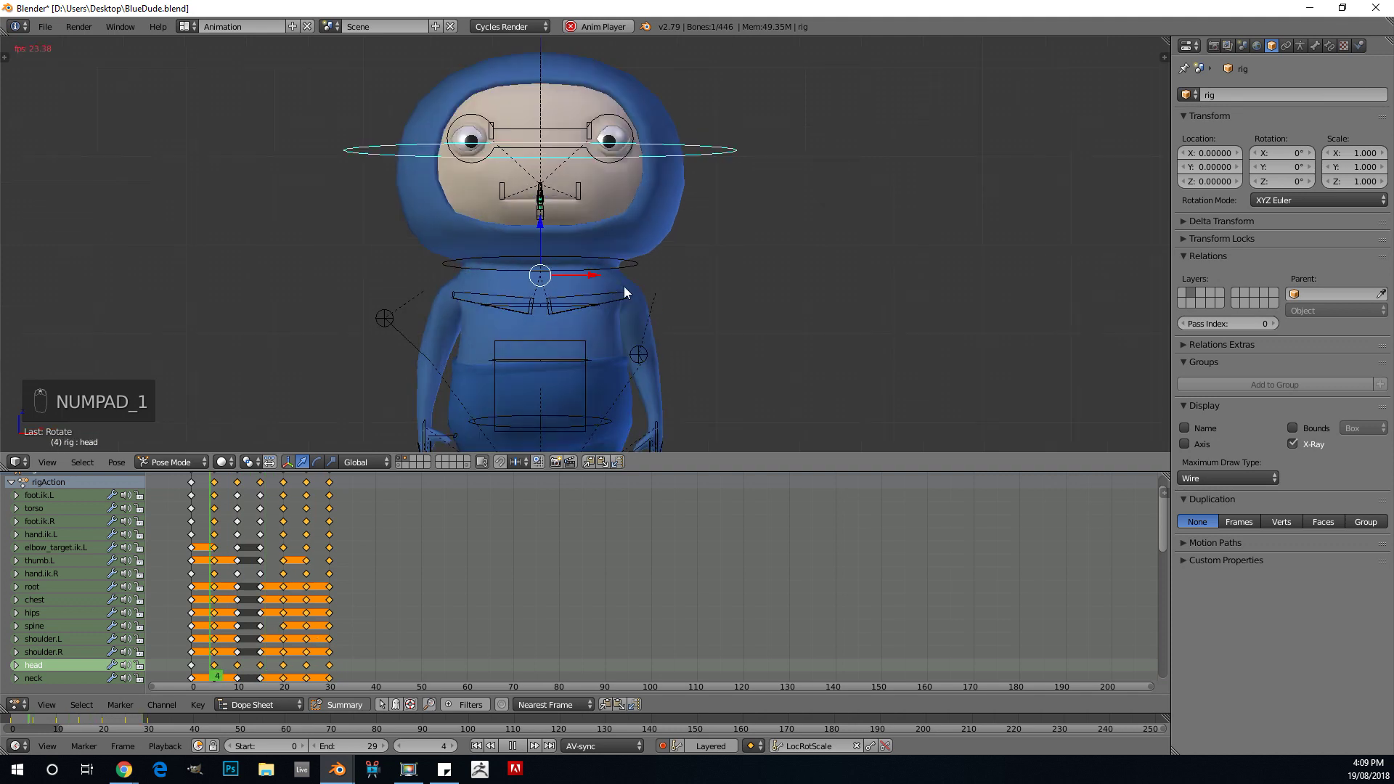
{"action": "key", "text": "alt+a"}
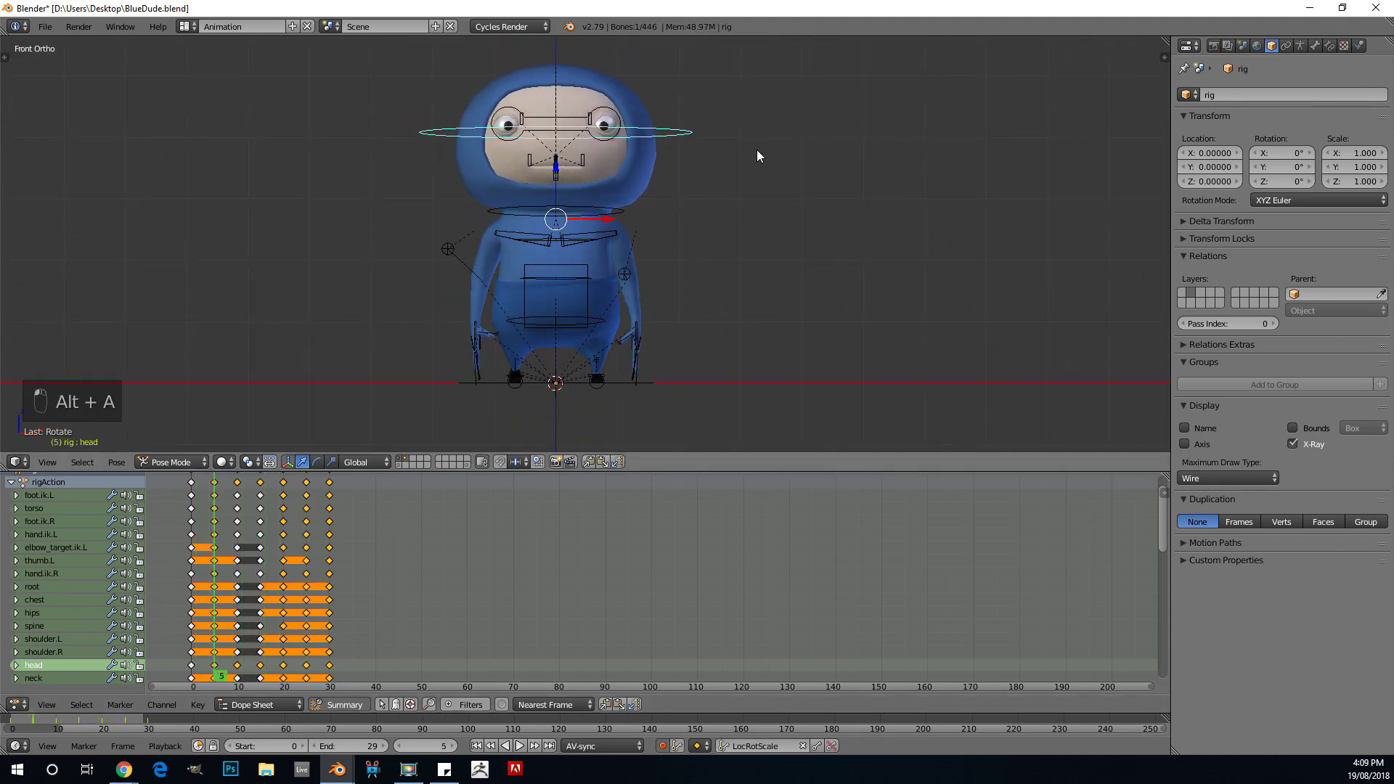
Step: Select the hips bone and rotate it slightly in the front view at frame 5, lowering the character's left side
{"action": "scroll", "coordinate": [756, 150], "scroll_direction": "up", "scroll_amount": 3}
{"action": "scroll", "coordinate": [747, 193], "scroll_direction": "down", "scroll_amount": 3, "text": "shift"}
{"action": "right_click", "coordinate": [617, 278]}
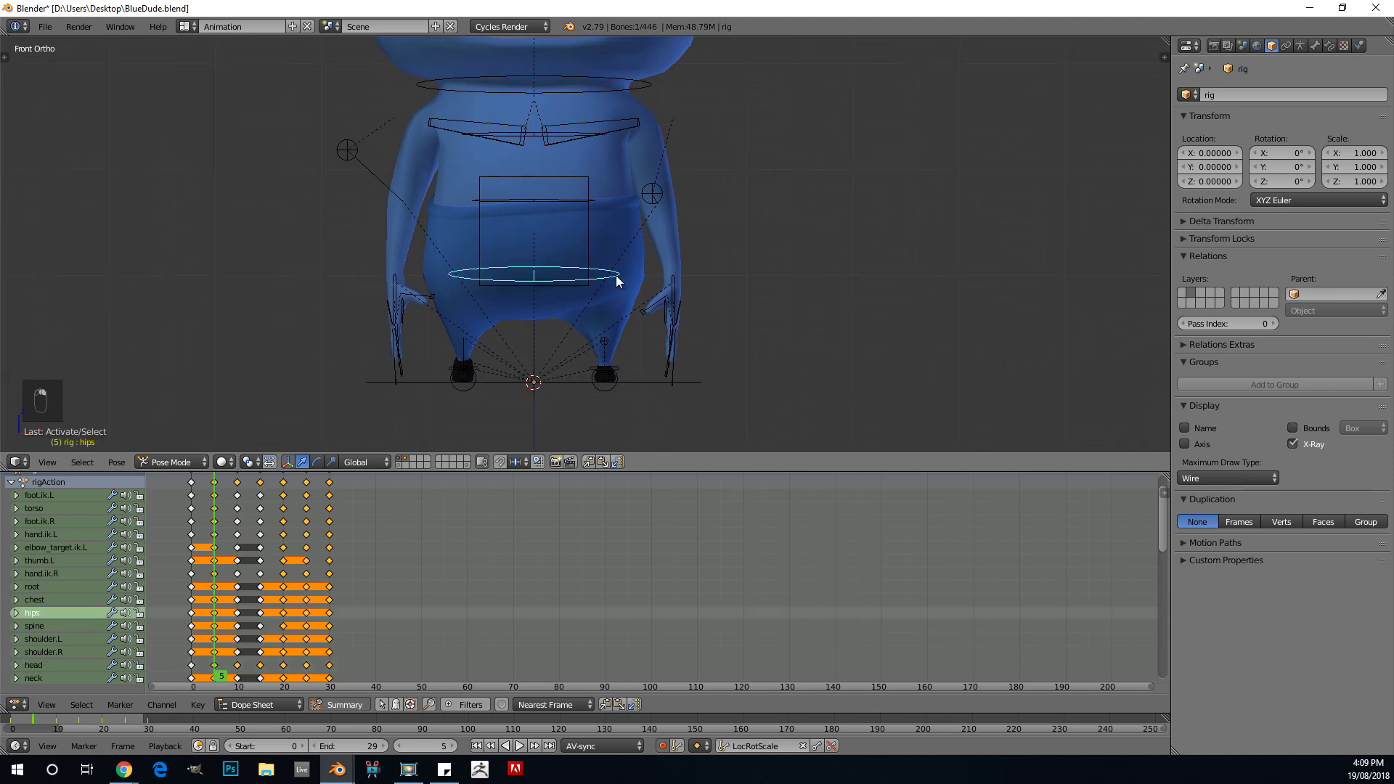
{"action": "key", "text": "KP_1"}
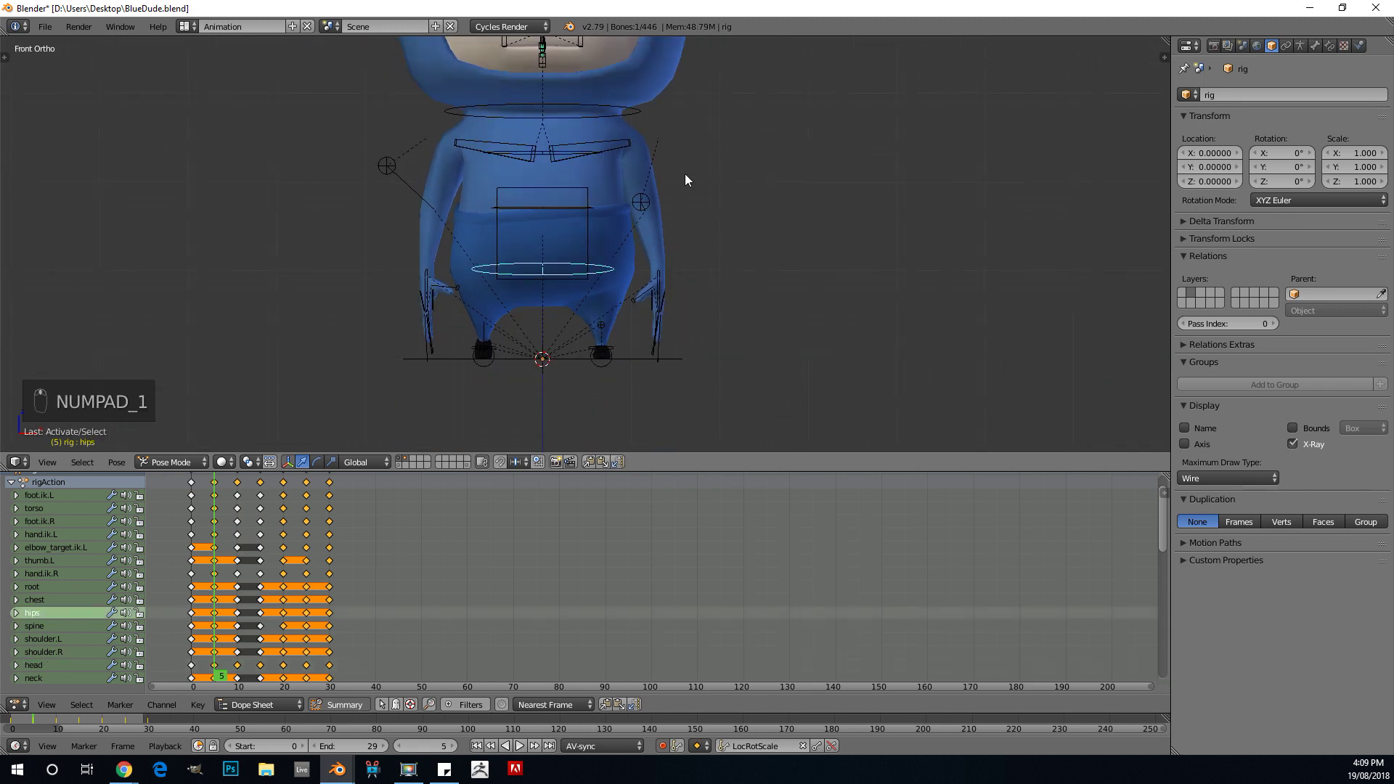
{"action": "middle_click_drag", "start_coordinate": [686, 175], "coordinate": [616, 206]}
{"action": "key", "text": "KP_1"}
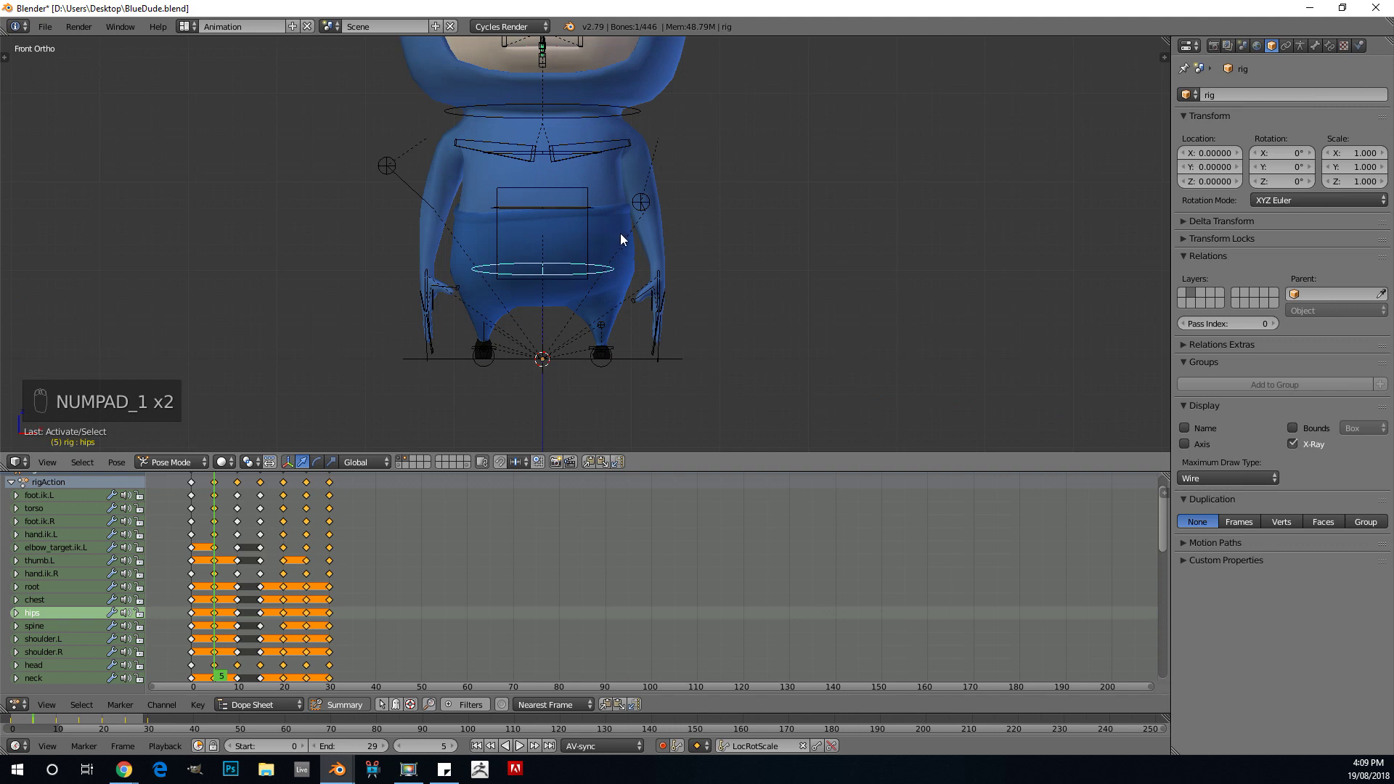
{"action": "scroll", "coordinate": [683, 217], "scroll_direction": "up", "scroll_amount": 1}
{"action": "key", "text": "r"}
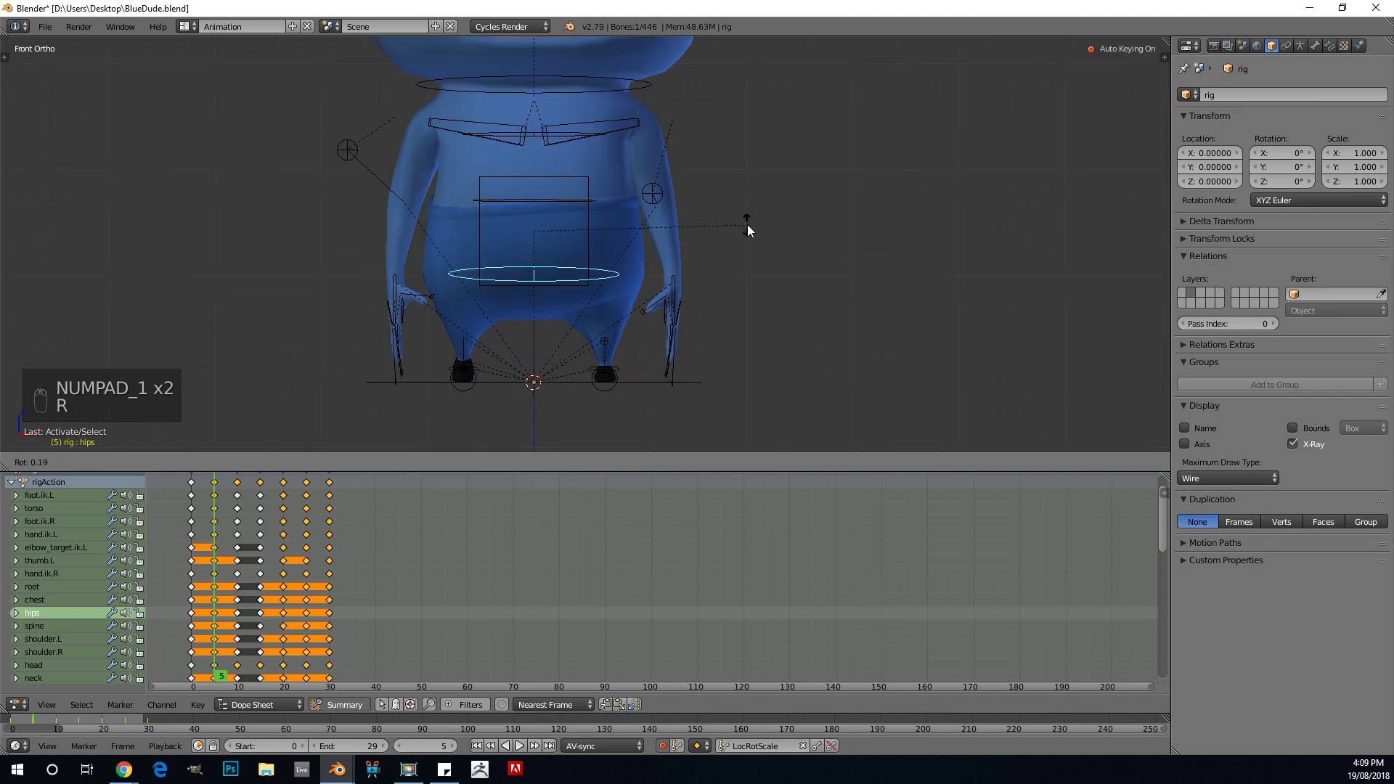
{"action": "left_click", "coordinate": [738, 234]}
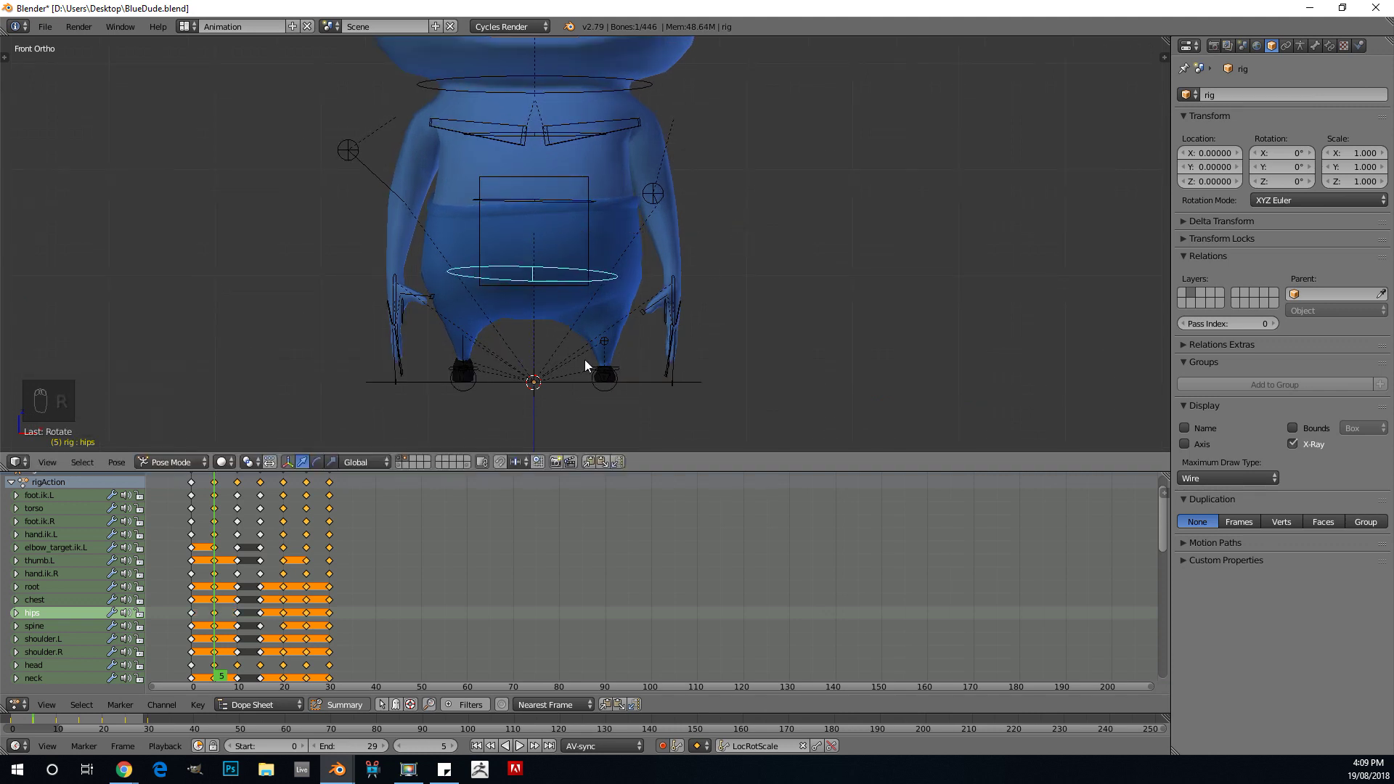
Step: Rotate the hips bone slightly the opposite way in the front view at frame 20, raising the character's left side
{"action": "left_click", "coordinate": [283, 572]}
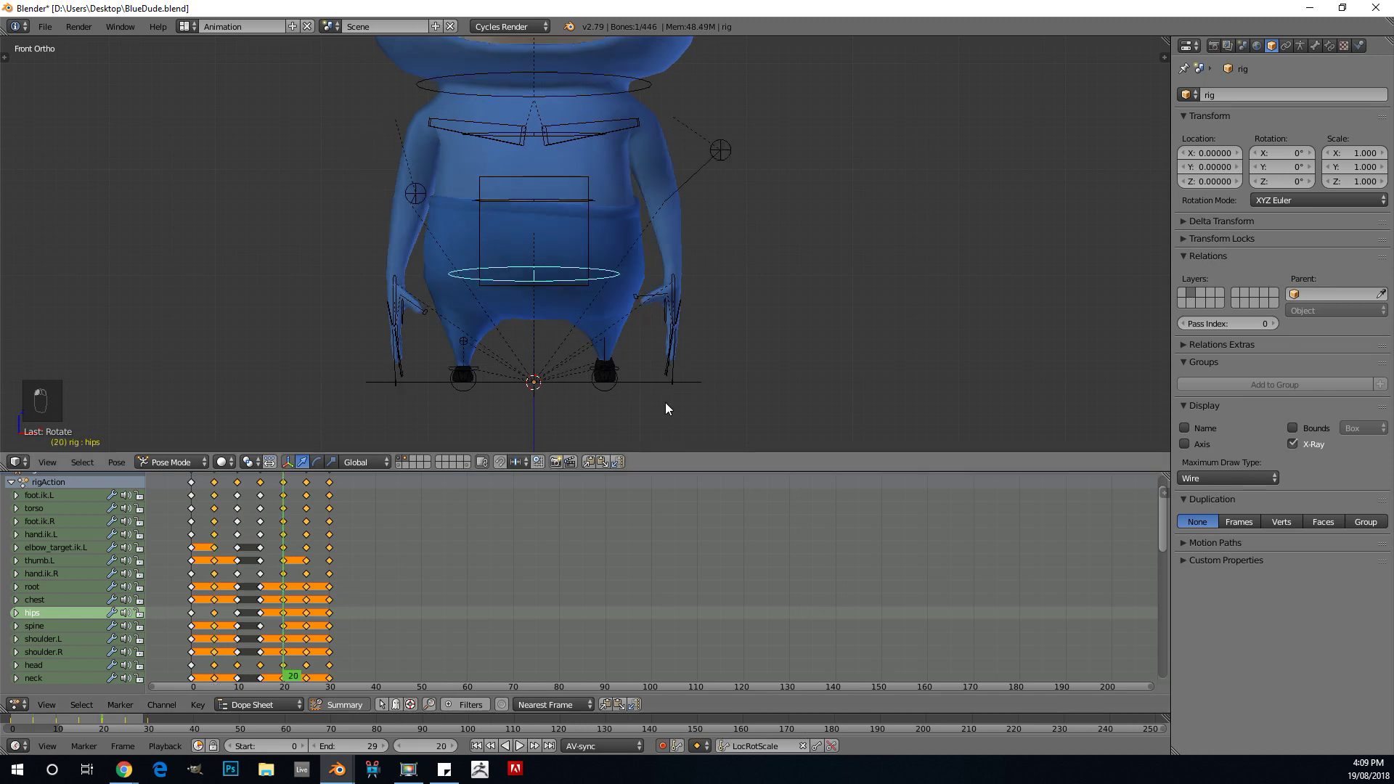
{"action": "key", "text": "r"}
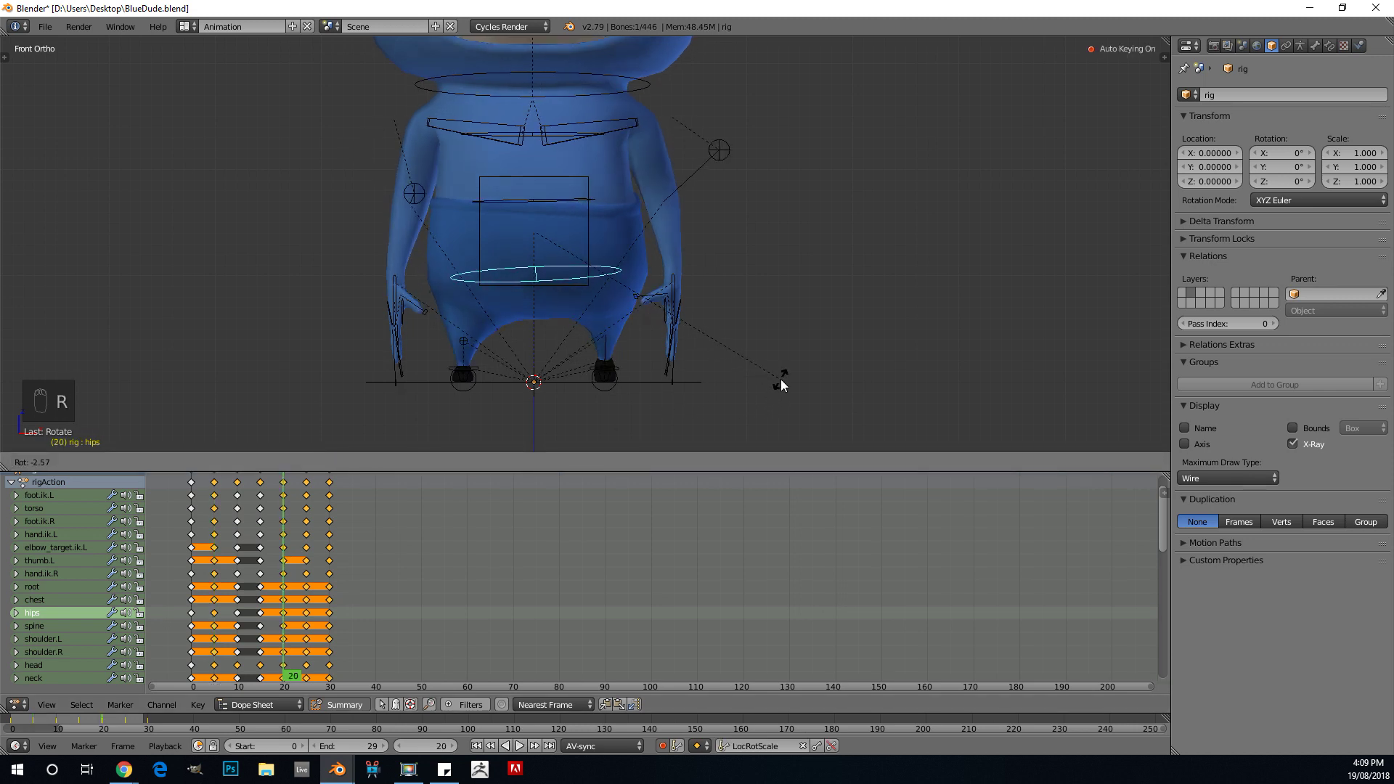
{"action": "left_click", "coordinate": [752, 317]}
Step: Play the walk cycle and check the hip sway from front, orbited and side views
{"action": "key", "text": "alt+a"}
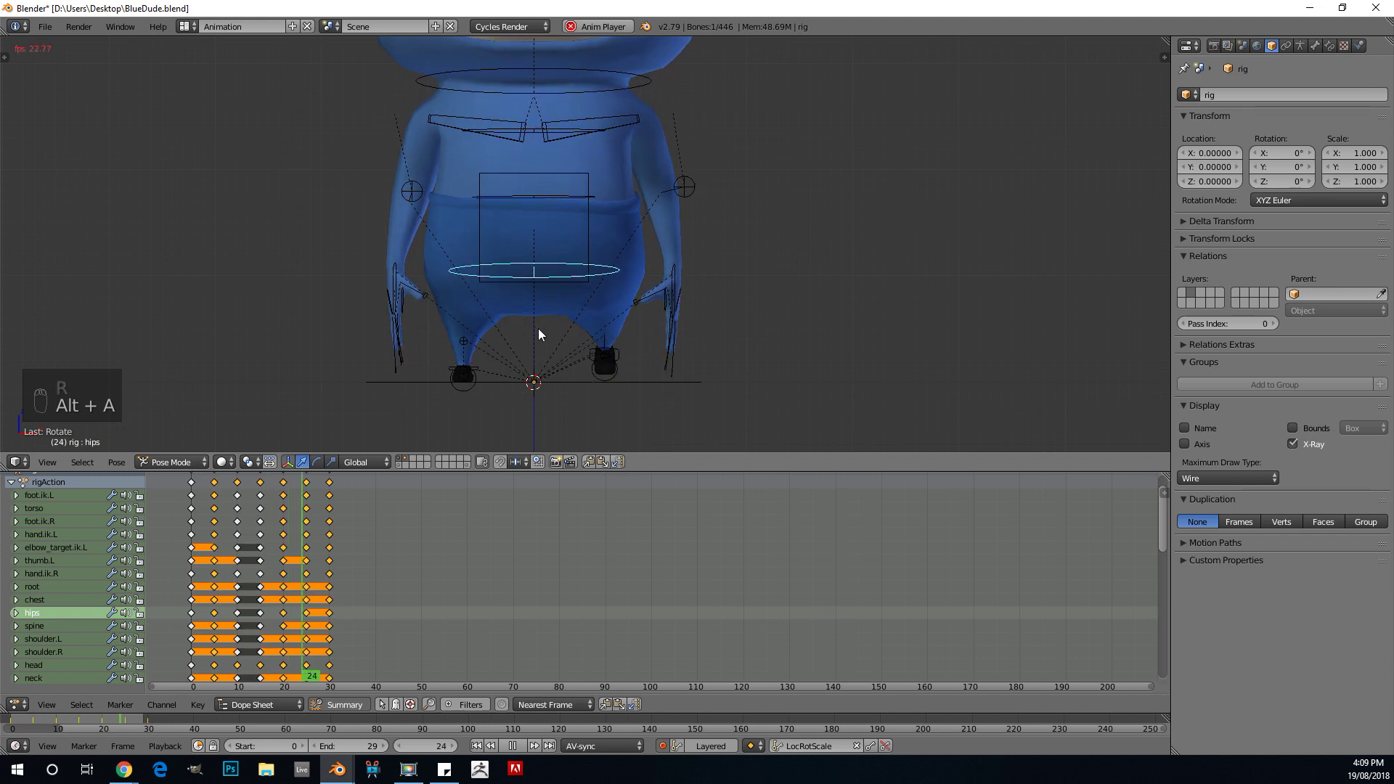
{"action": "middle_click_drag", "start_coordinate": [731, 227], "coordinate": [635, 256]}
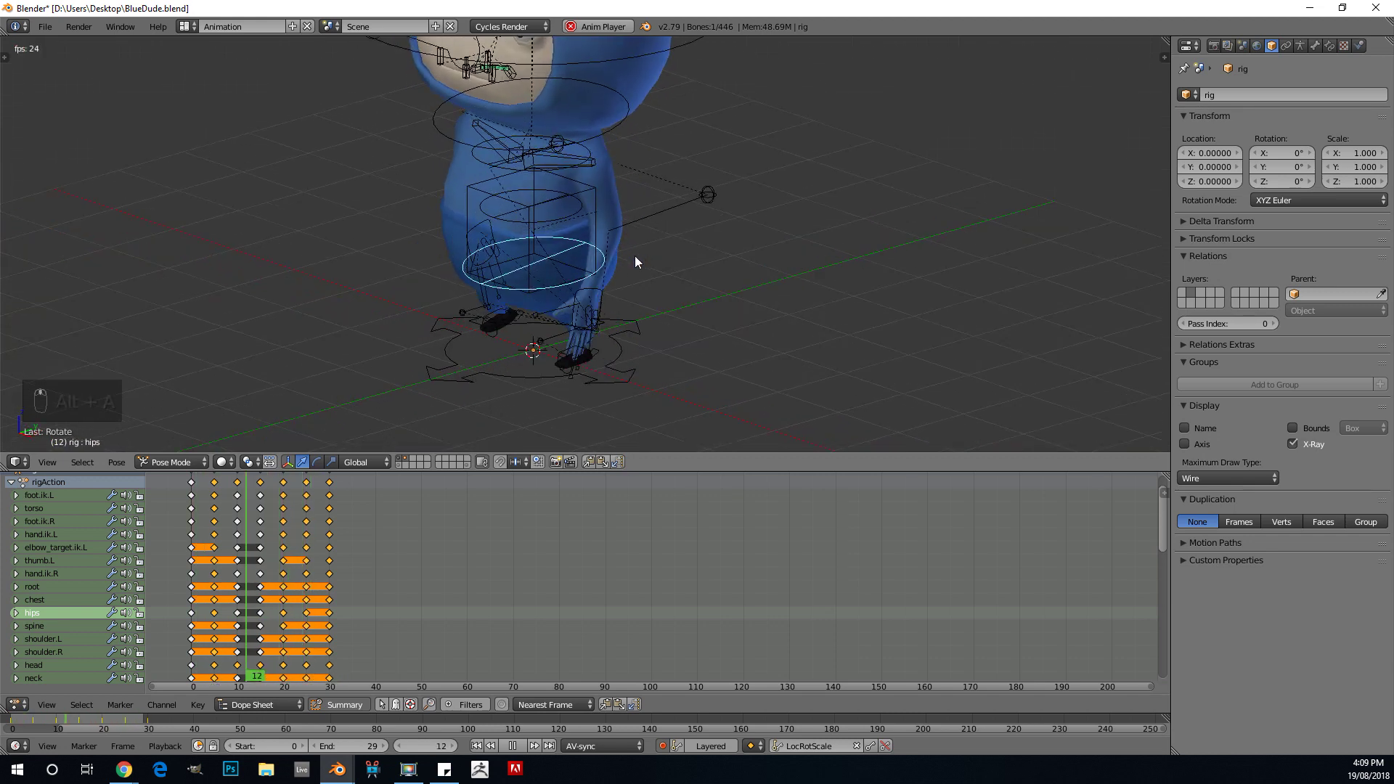
{"action": "key", "text": "KP_3"}
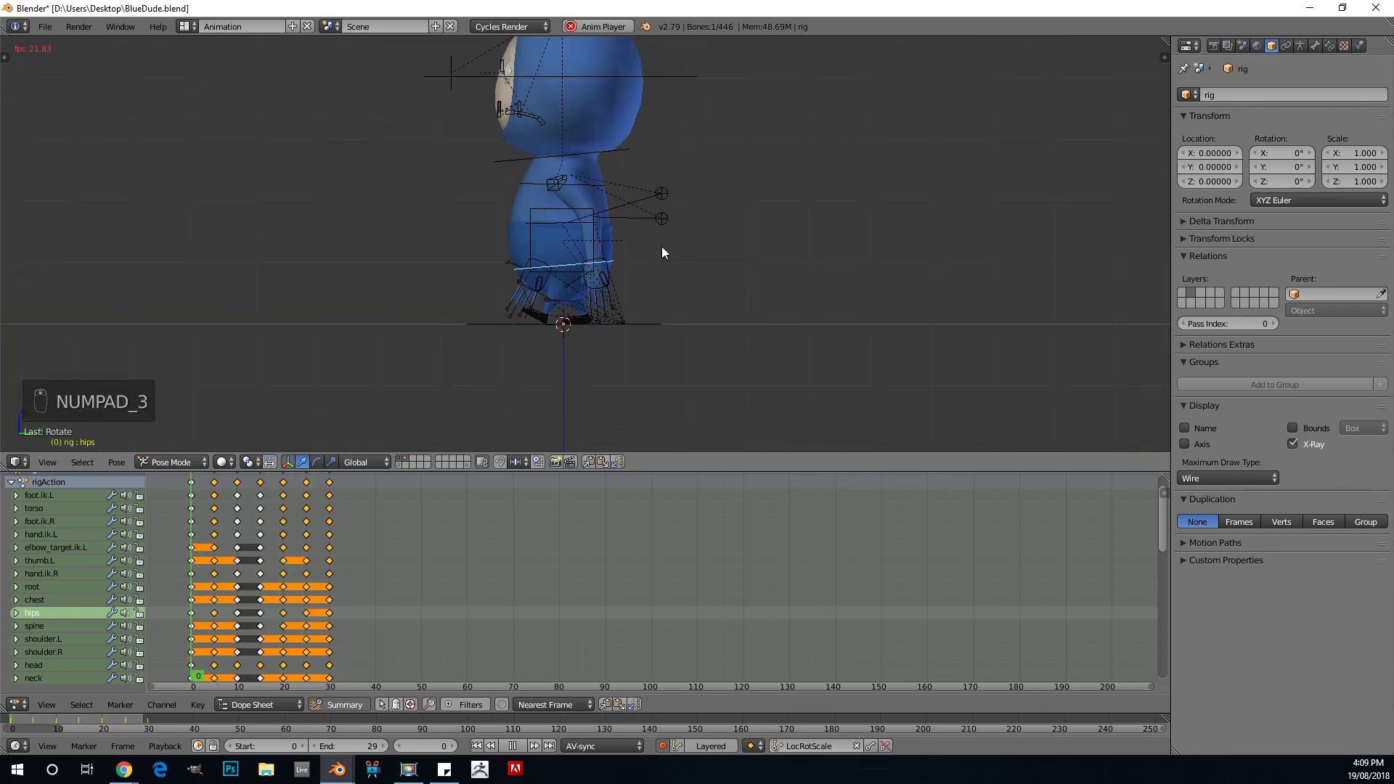
{"action": "key", "text": "alt+a"}
{"action": "middle_click_drag", "start_coordinate": [664, 243], "coordinate": [679, 211]}
{"action": "key", "text": "KP_1"}
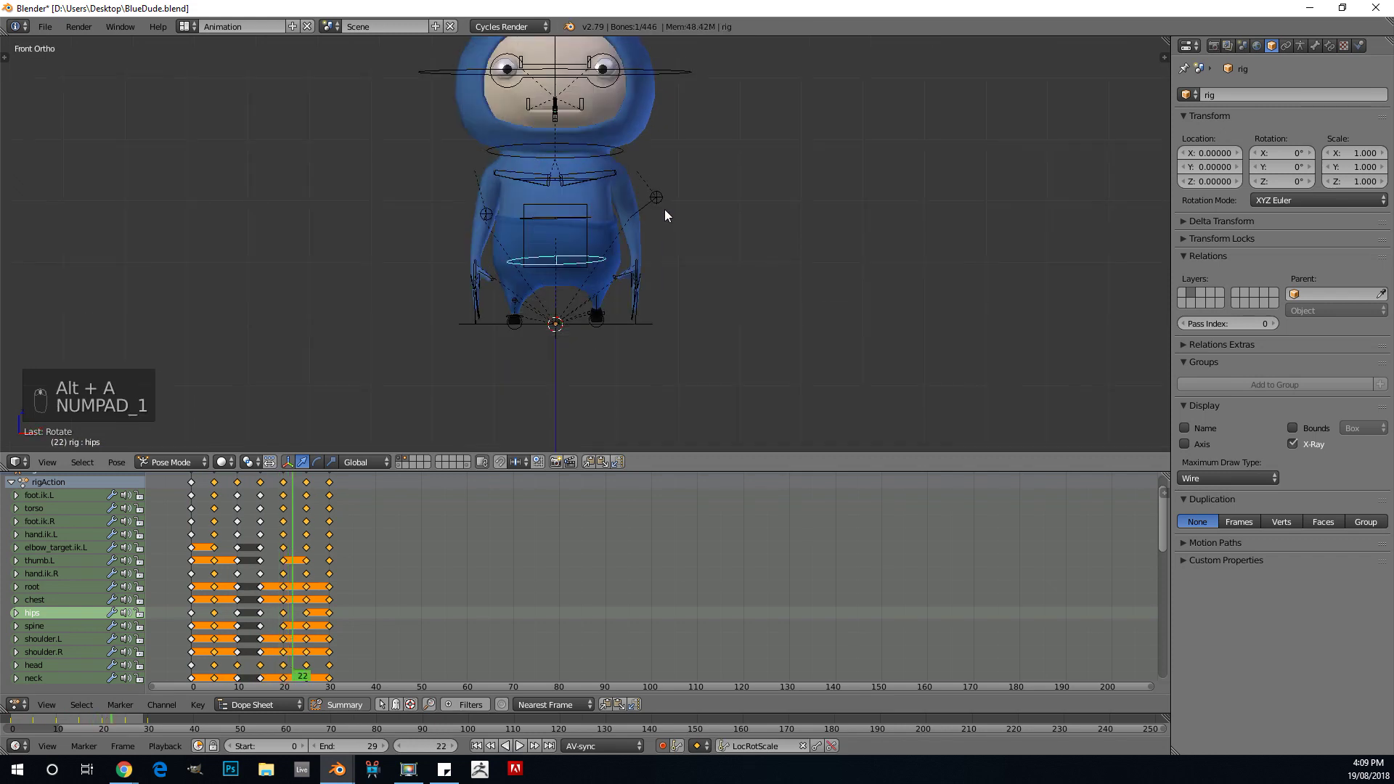
Step: Select the left shoulder bone and play the walk cycle in the front view to check the shoulder motion
{"action": "scroll", "coordinate": [665, 210], "scroll_direction": "up", "scroll_amount": 3}
{"action": "scroll", "coordinate": [652, 203], "scroll_direction": "up", "scroll_amount": 3, "text": "shift"}
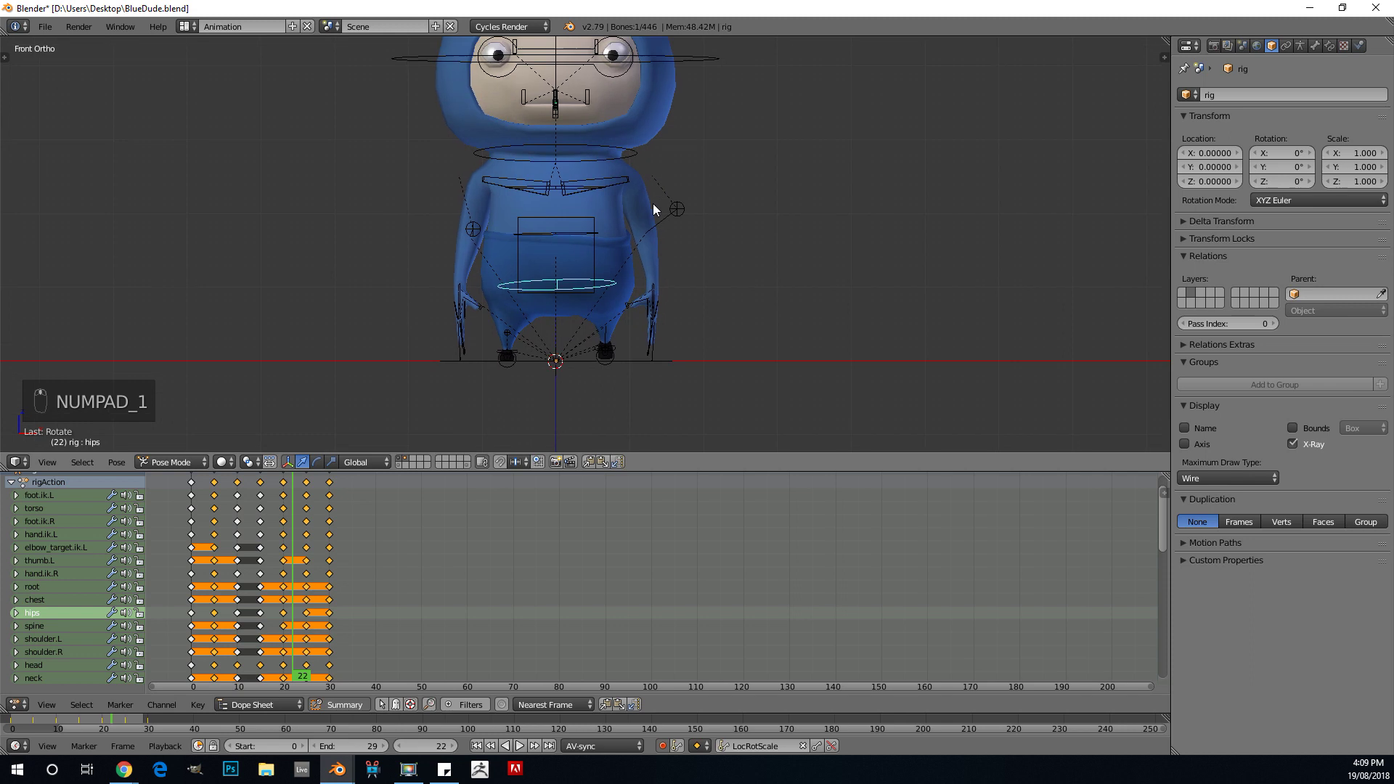
{"action": "scroll", "coordinate": [604, 215], "scroll_direction": "down", "scroll_amount": 1}
{"action": "scroll", "coordinate": [604, 215], "scroll_direction": "up", "scroll_amount": 2}
{"action": "right_click", "coordinate": [638, 246]}
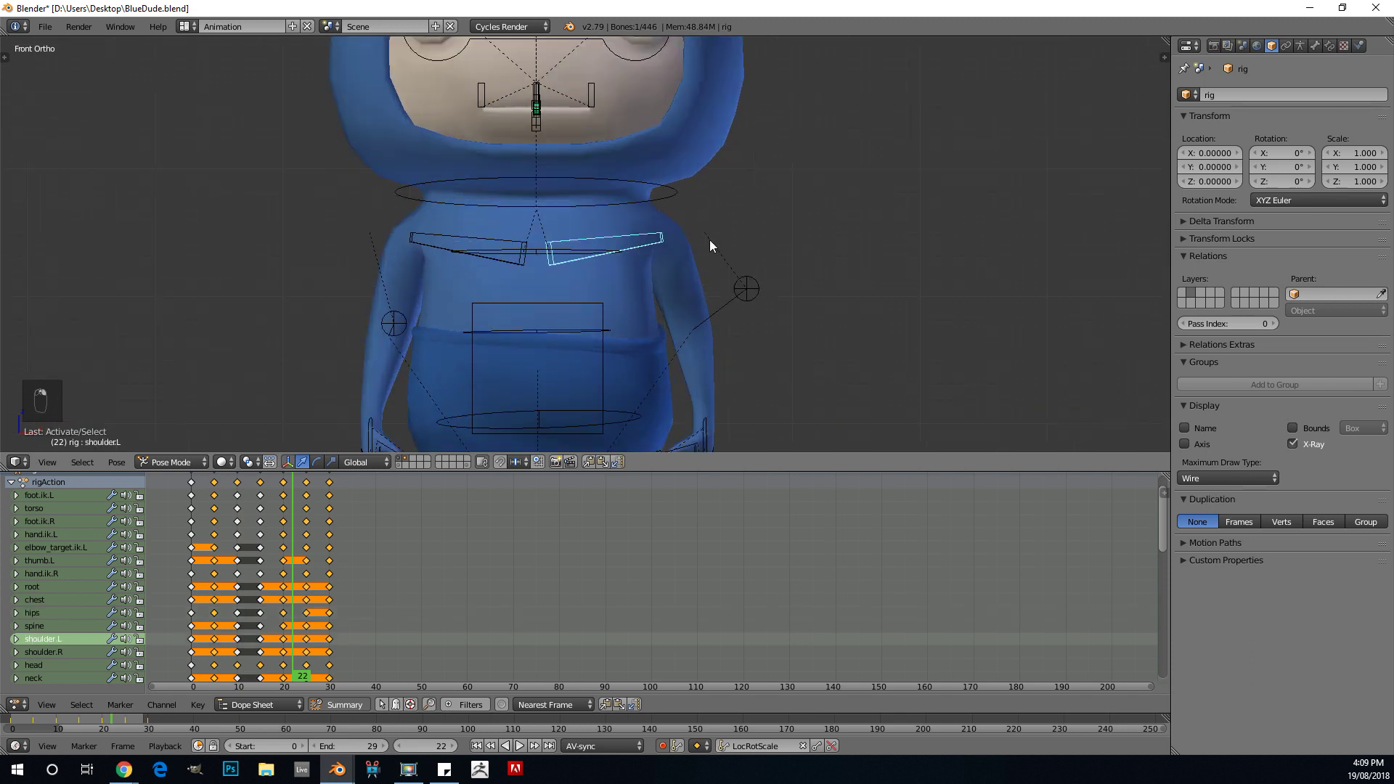
{"action": "scroll", "coordinate": [603, 223], "scroll_direction": "down", "scroll_amount": 3}
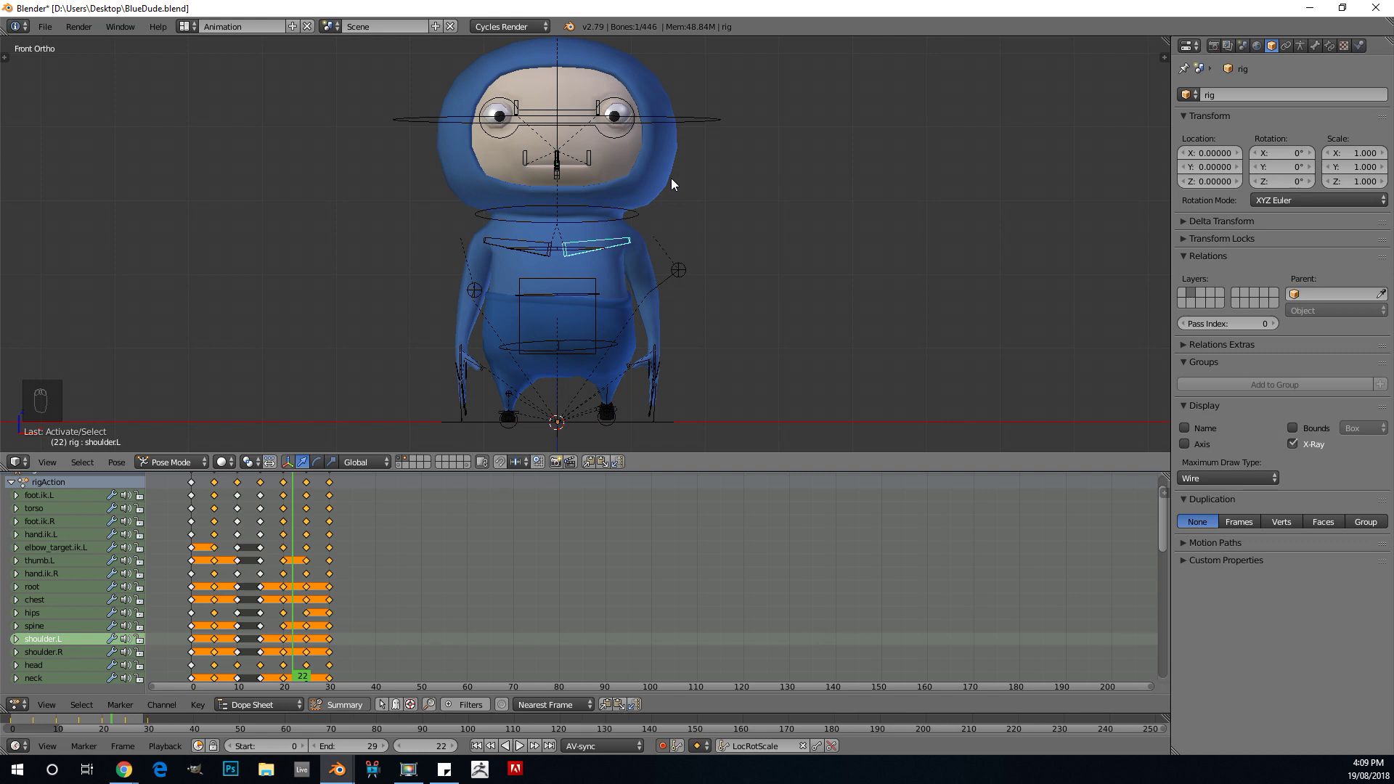
{"action": "key", "text": "alt+a"}
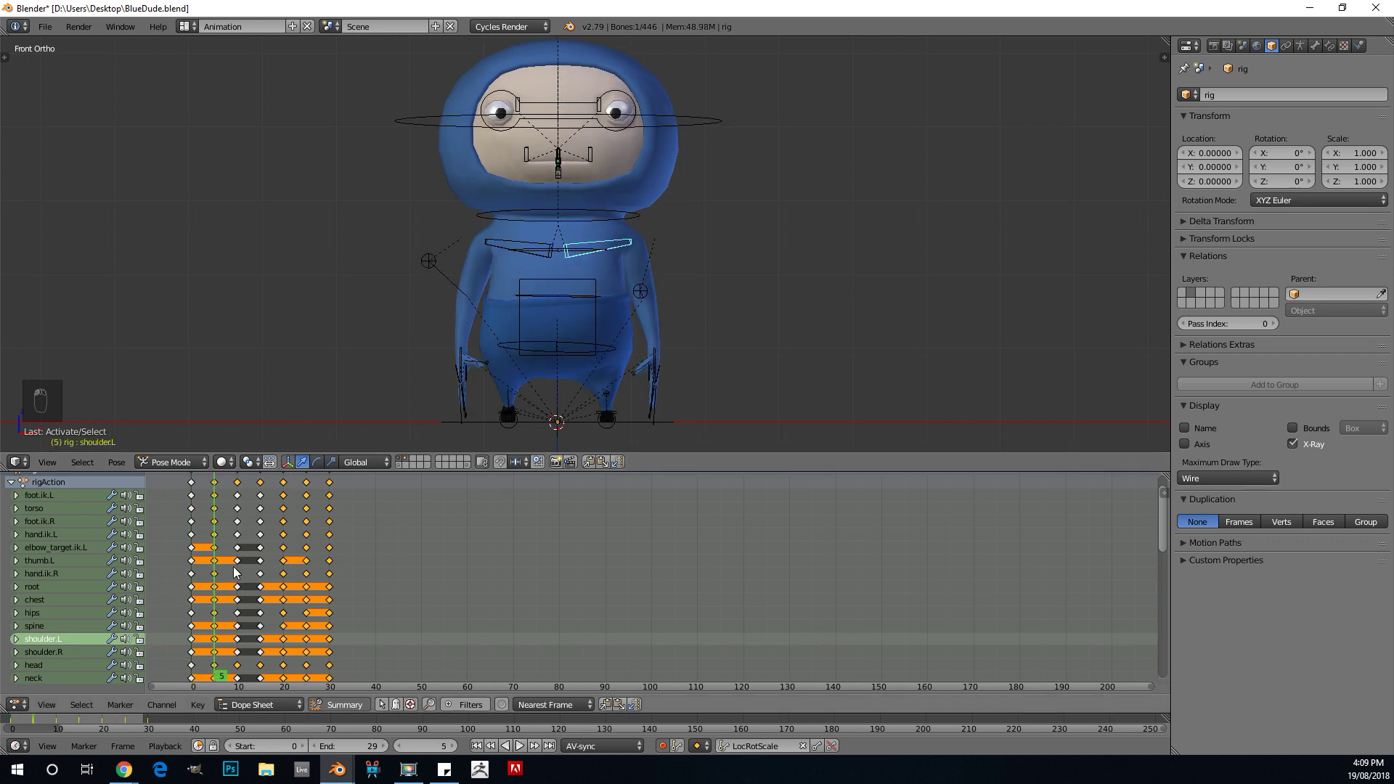
{"action": "key", "text": "alt+a"}
Step: Examine the left shoulder's pose at frame 10 from orbited and side views
{"action": "middle_click_drag", "start_coordinate": [596, 251], "coordinate": [546, 282]}
{"action": "scroll", "coordinate": [541, 205], "scroll_direction": "up", "scroll_amount": 6}
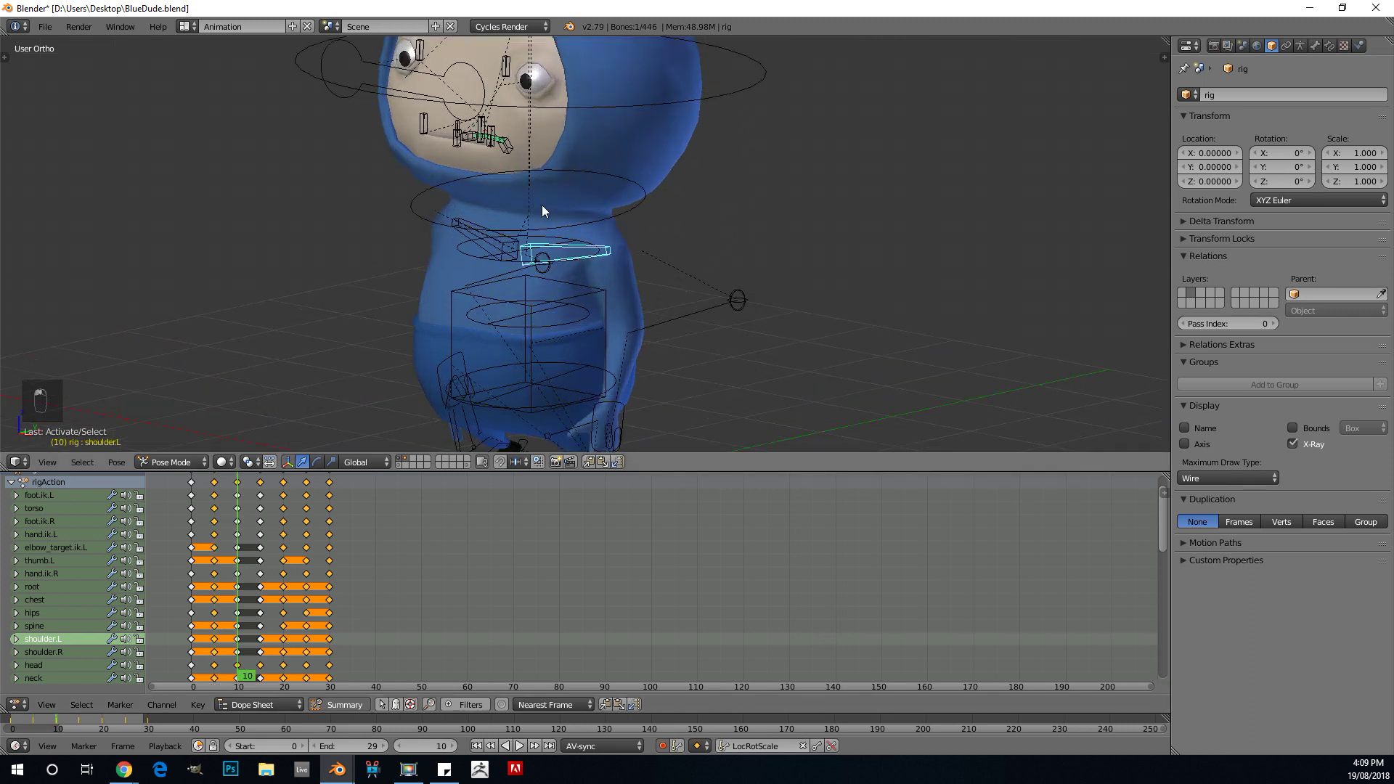
{"action": "scroll", "coordinate": [685, 211], "scroll_direction": "down", "scroll_amount": 4}
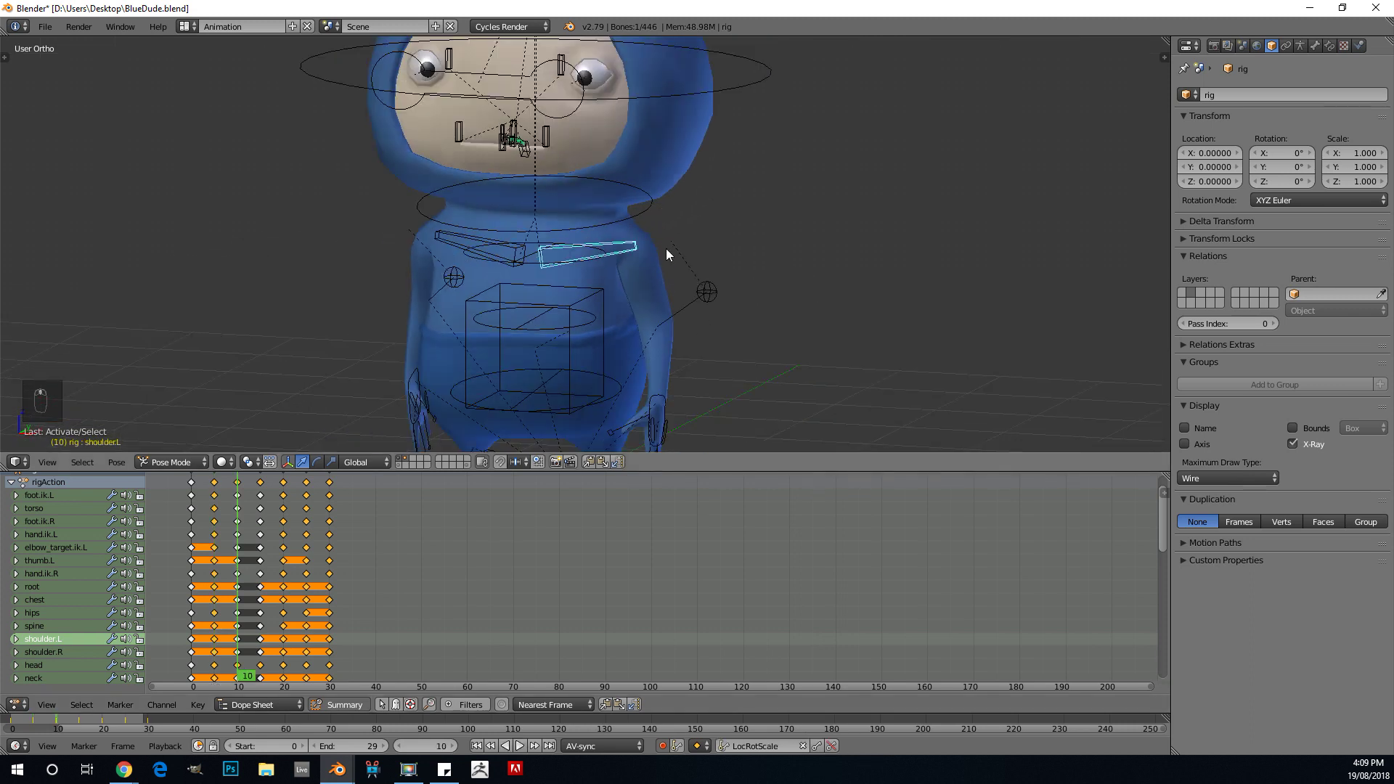
{"action": "key", "text": "KP_3"}
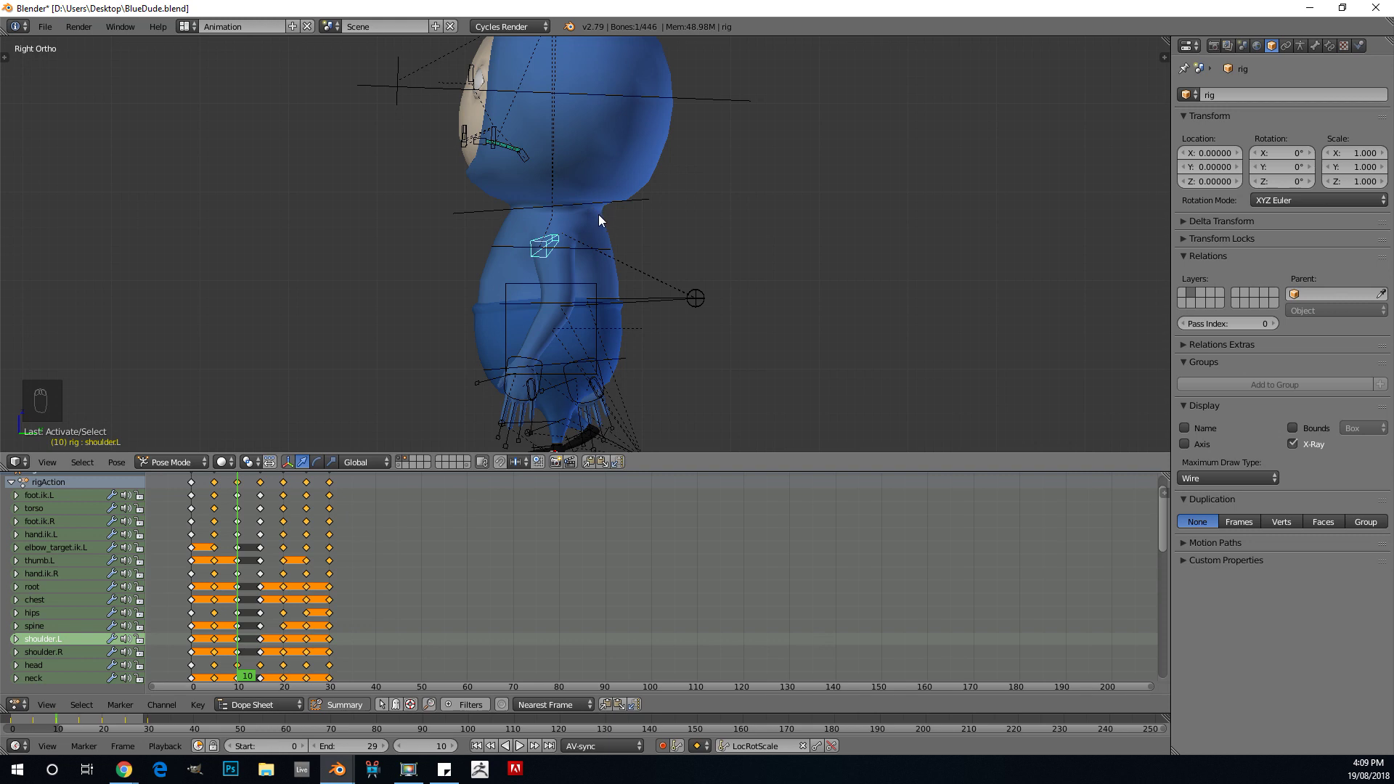
{"action": "scroll", "coordinate": [600, 216], "scroll_direction": "down", "scroll_amount": 3}
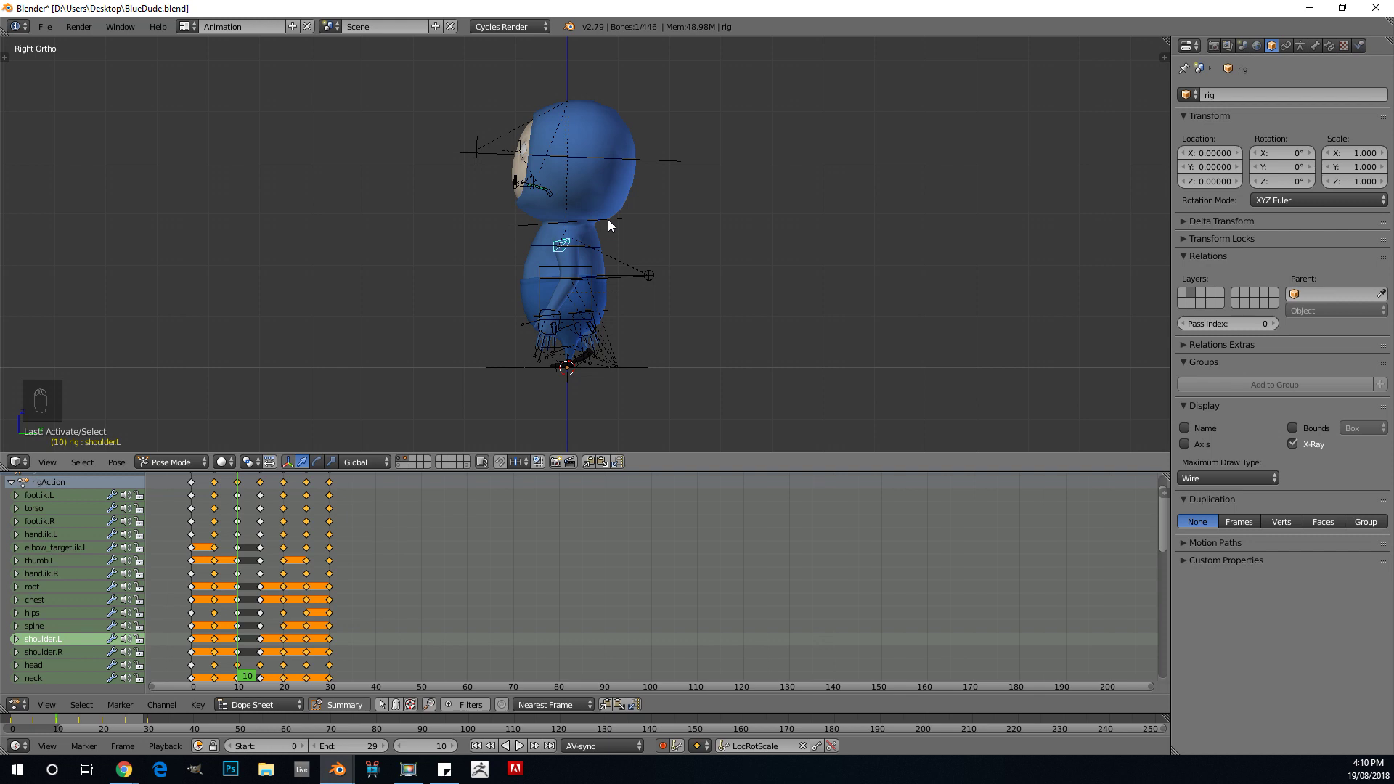
{"action": "scroll", "coordinate": [609, 219], "scroll_direction": "up", "scroll_amount": 3}
{"action": "middle_click_drag", "start_coordinate": [622, 225], "coordinate": [600, 374]}
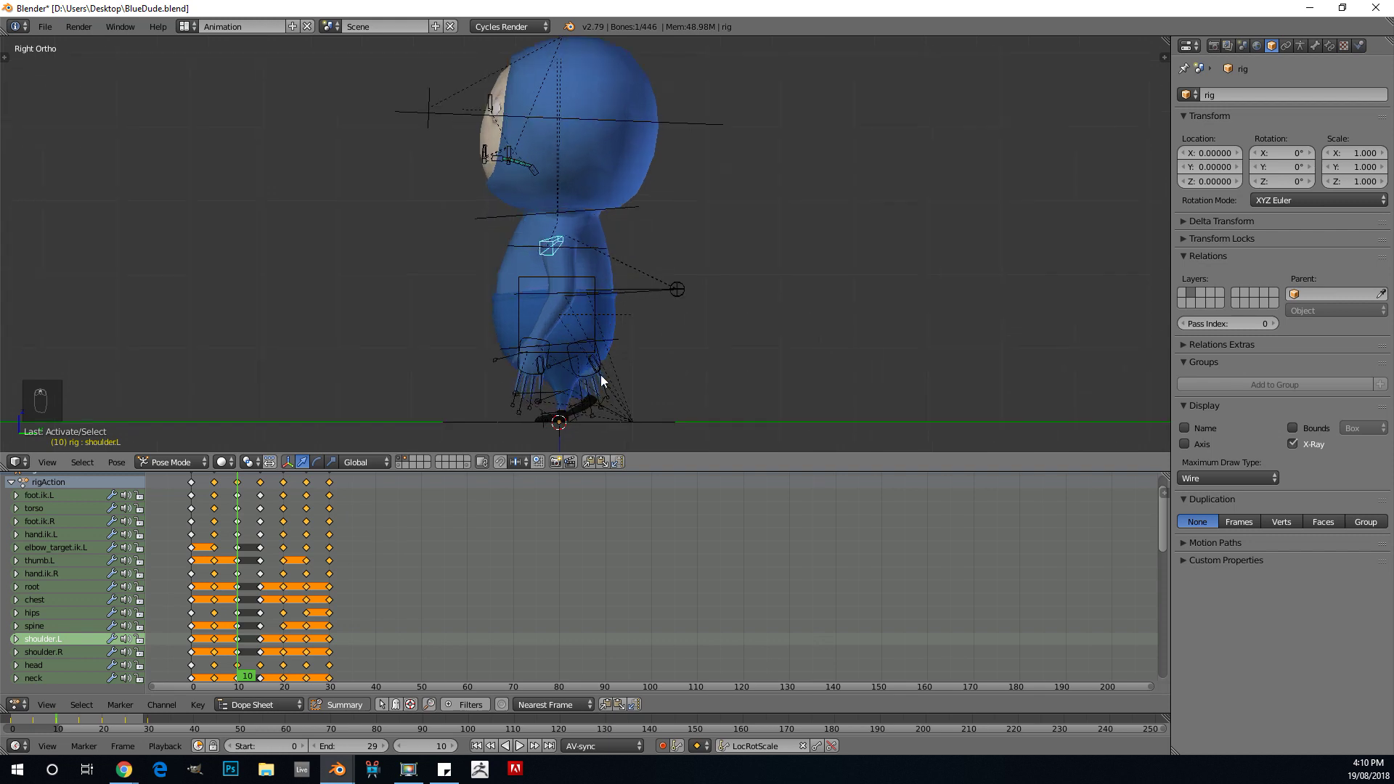
{"action": "middle_click_drag", "start_coordinate": [556, 199], "coordinate": [642, 211]}
{"action": "scroll", "coordinate": [642, 216], "scroll_direction": "up", "scroll_amount": 2}
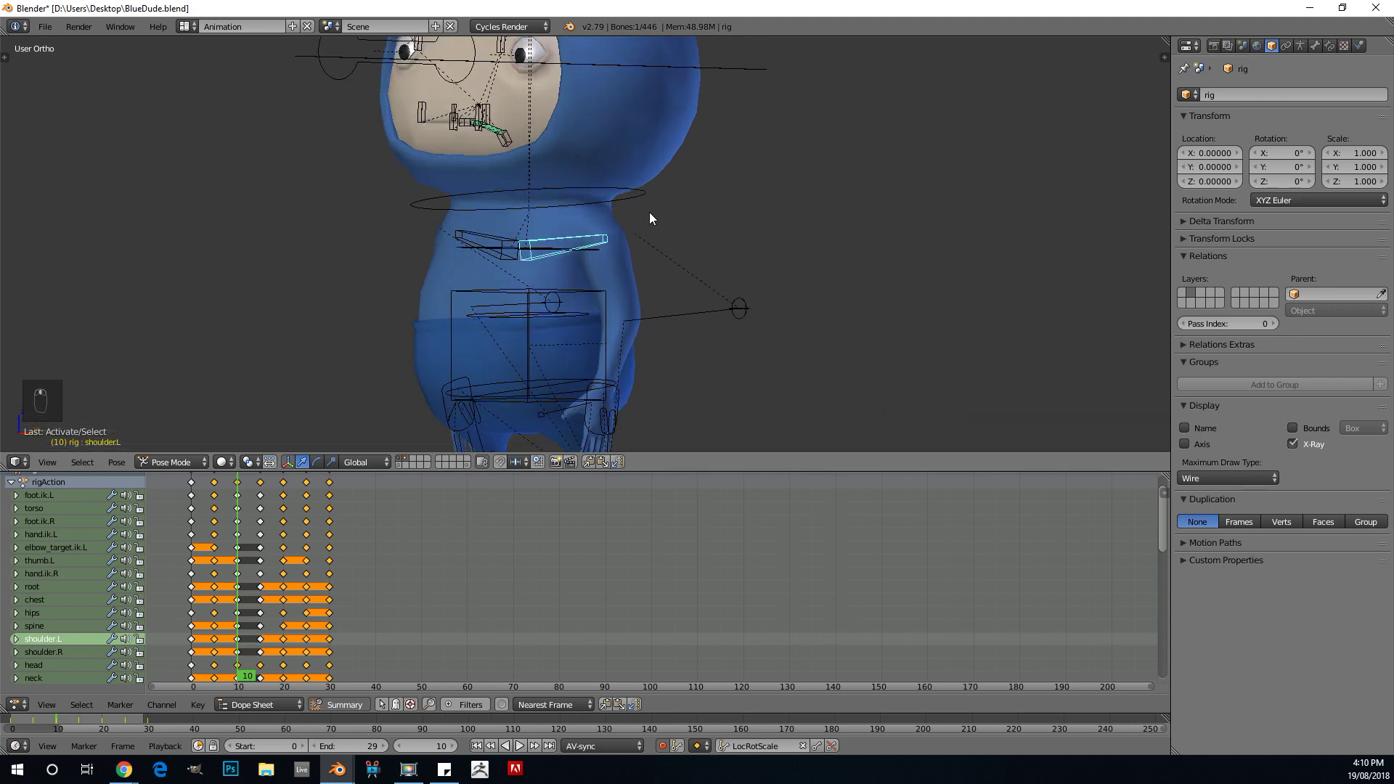
{"action": "key", "text": "KP_3"}
{"action": "scroll", "coordinate": [613, 235], "scroll_direction": "down", "scroll_amount": 1}
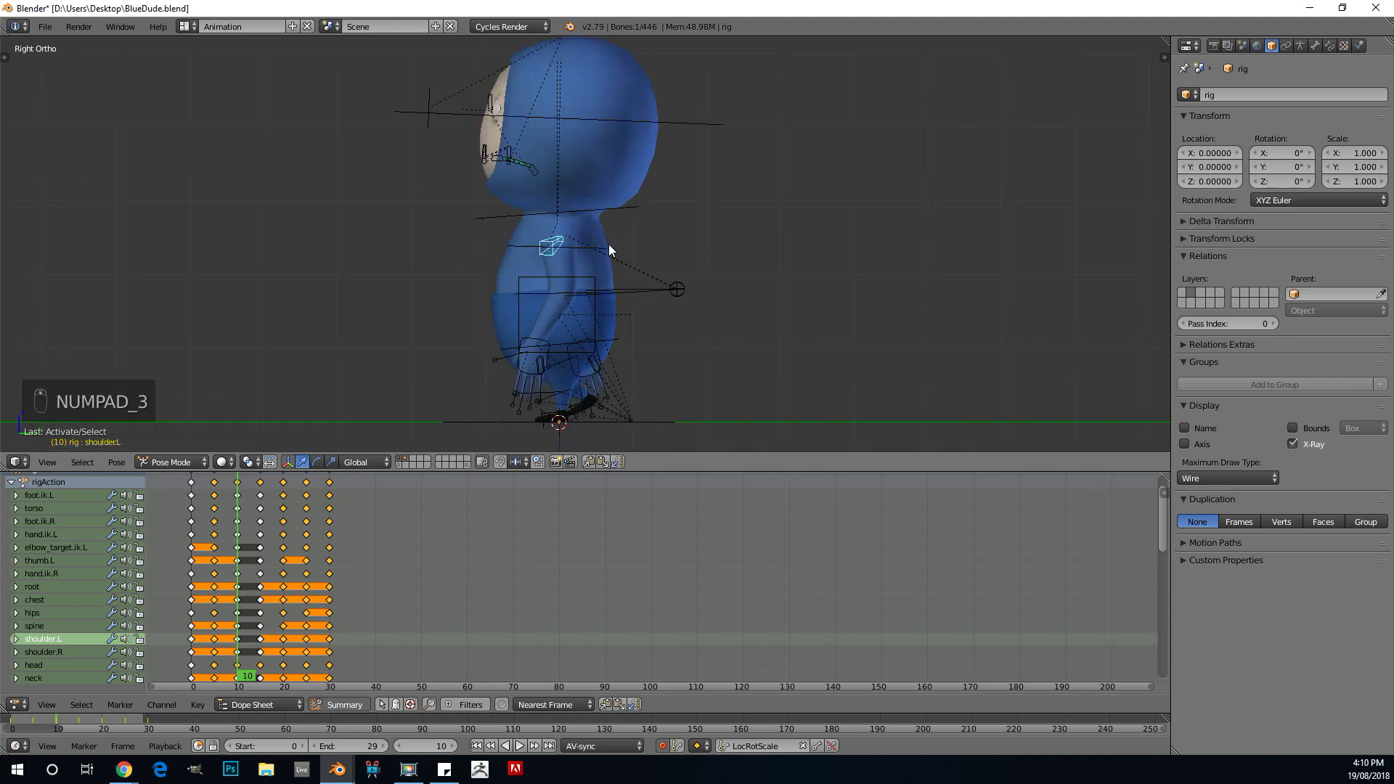